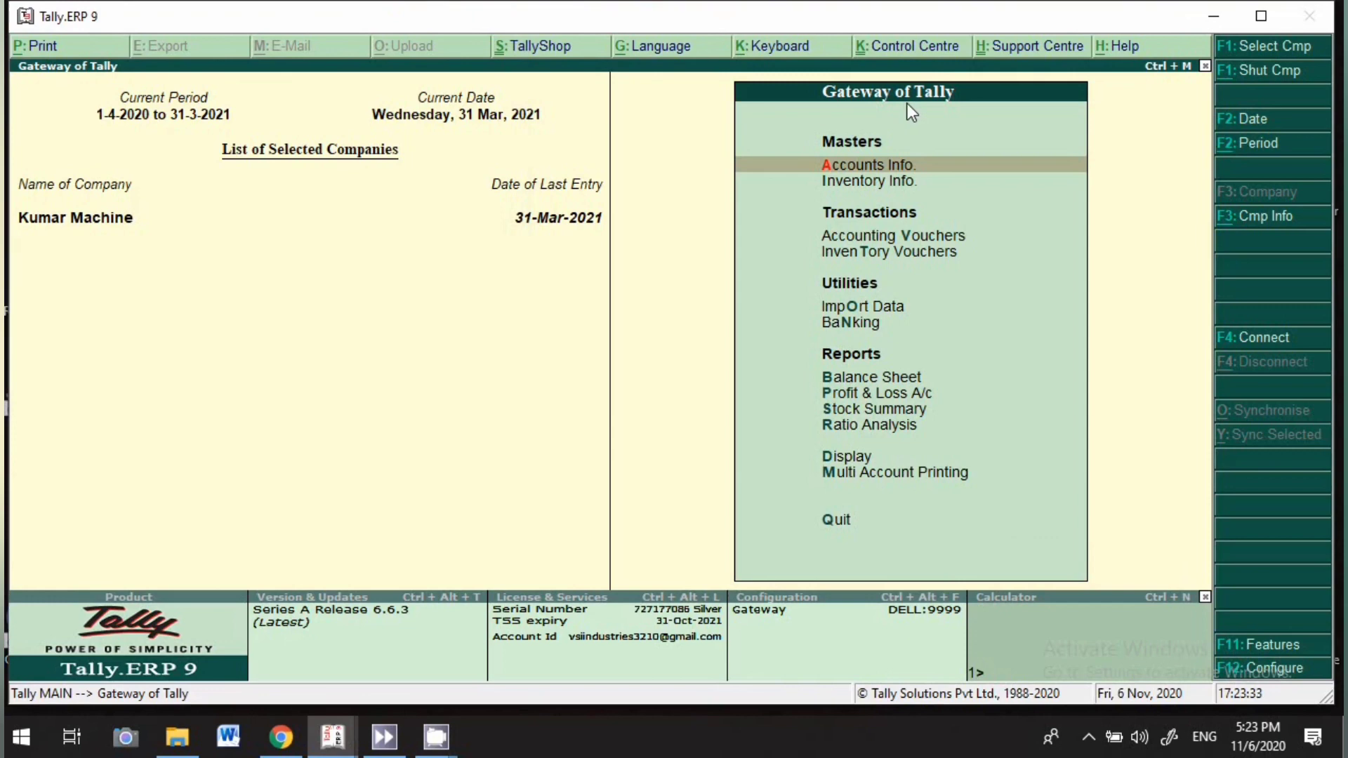
# Create a single account group named Short Term Investments under Investments, keeping the default options.
pyautogui.click(892, 169)
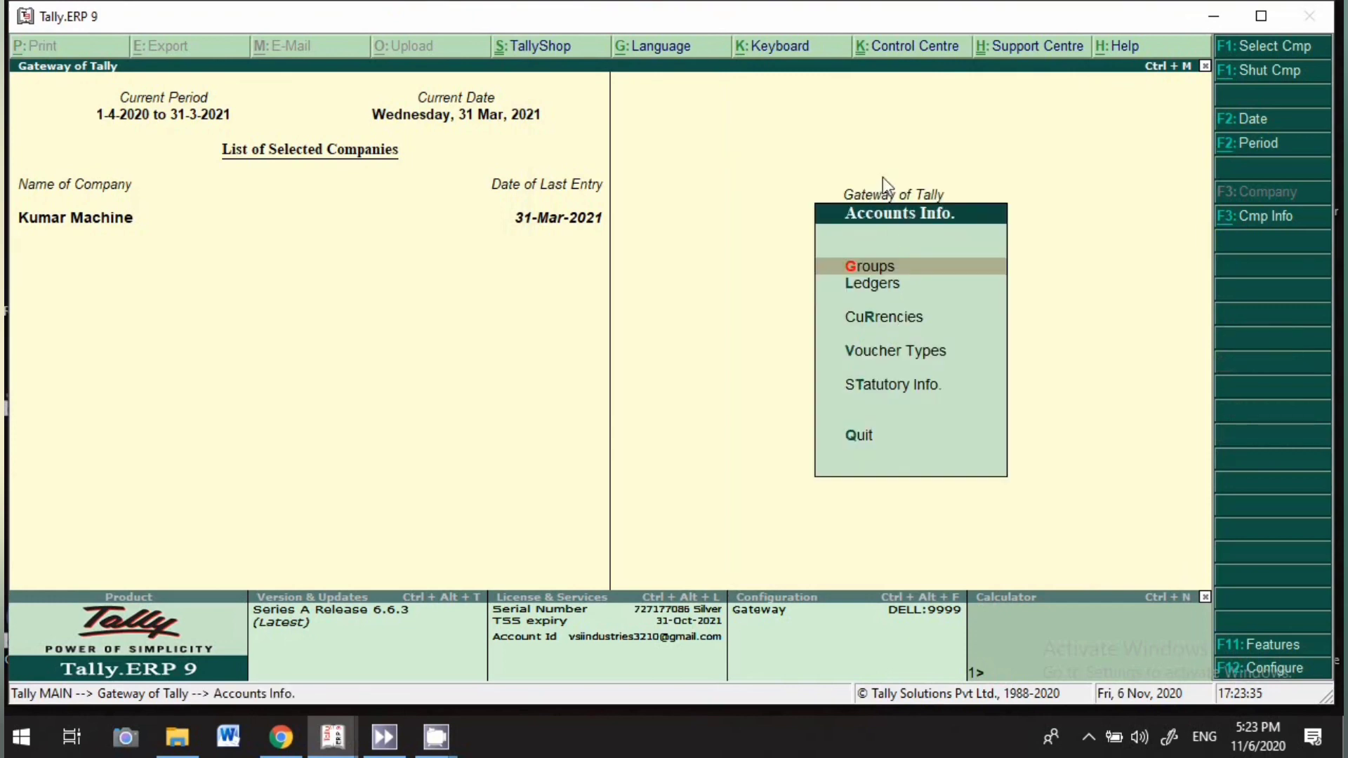
pyautogui.press('Return')
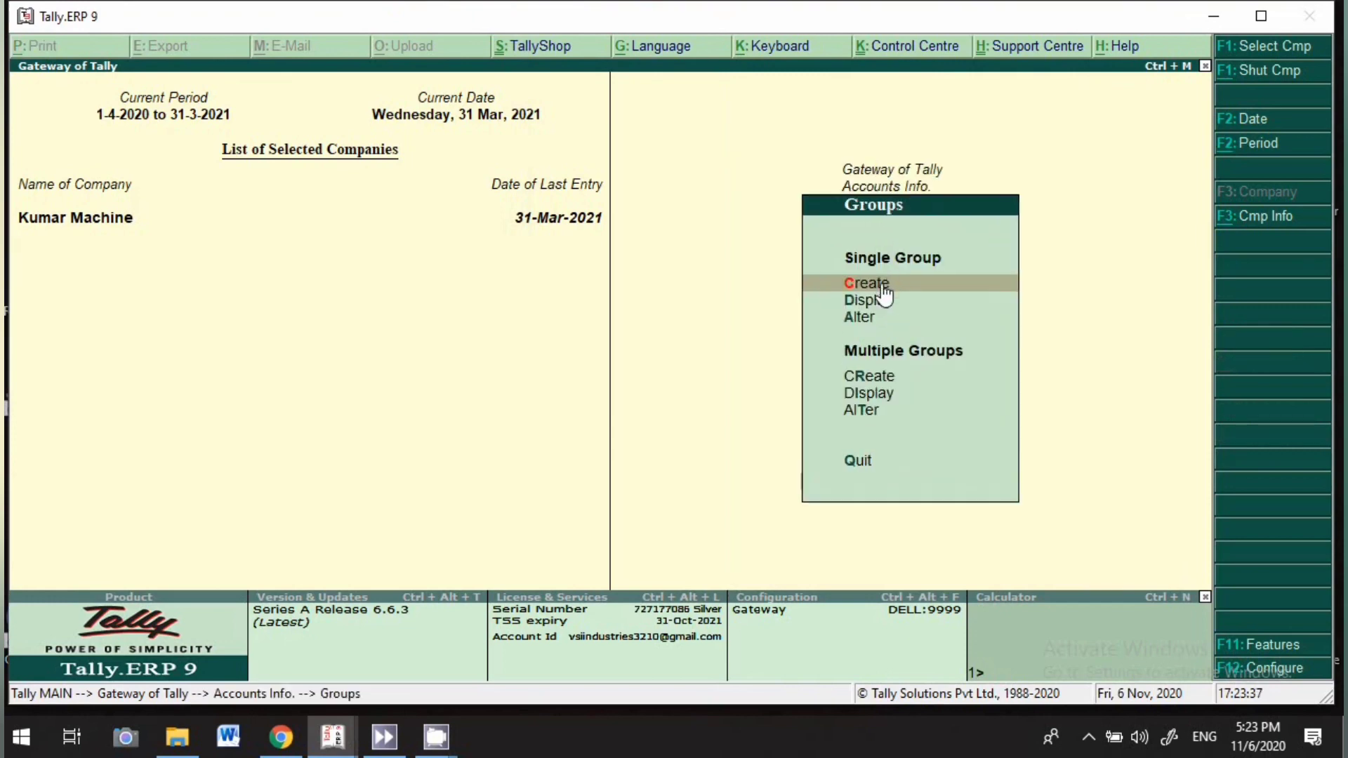
pyautogui.click(883, 285)
pyautogui.write('Short Term Investments')
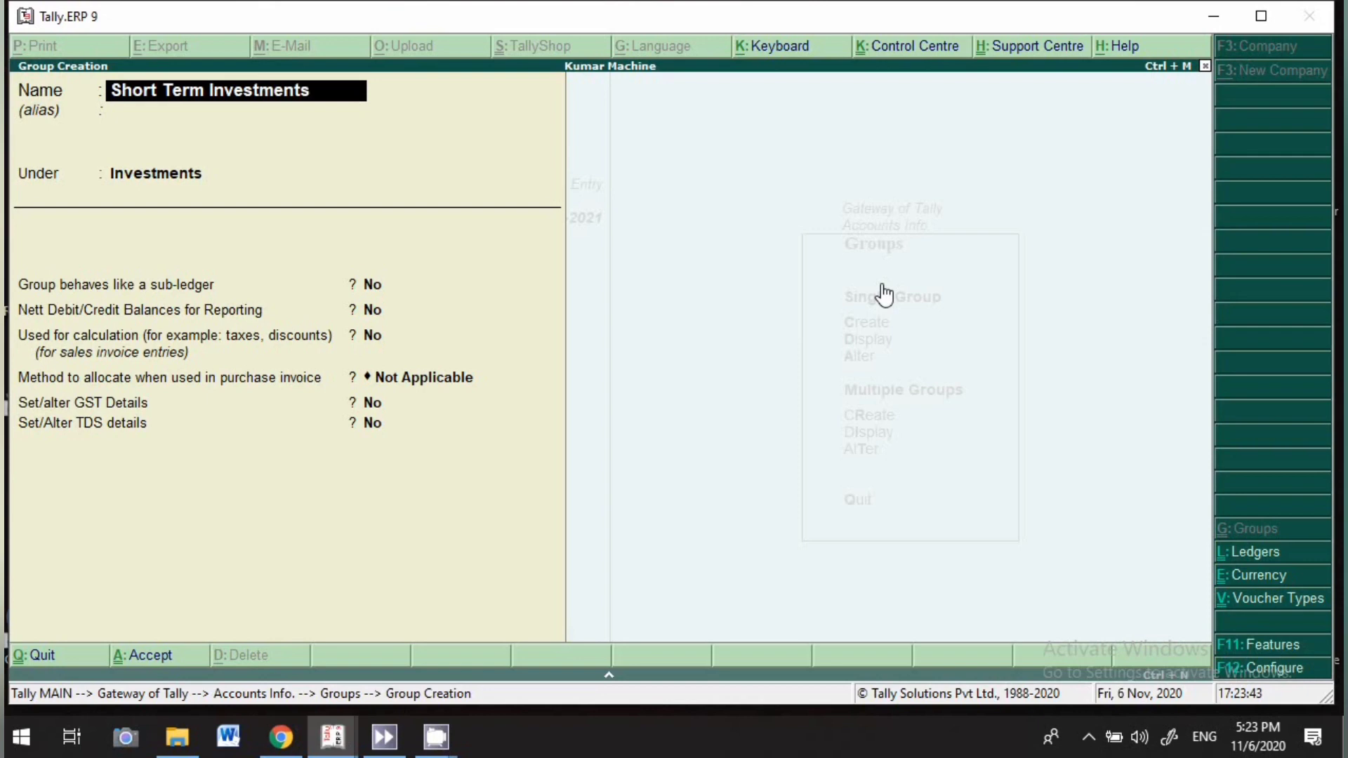
pyautogui.press('Return')
pyautogui.press('Return')
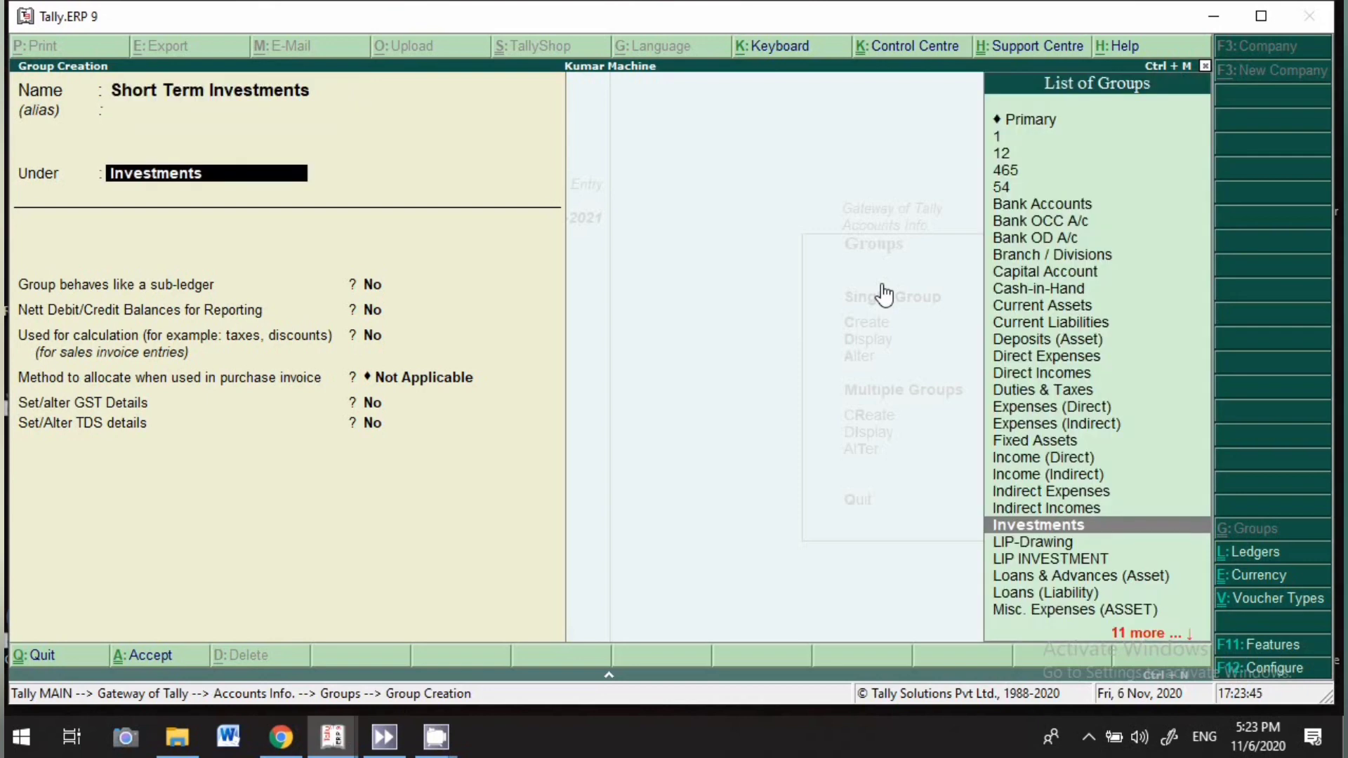
pyautogui.press('Return')
pyautogui.press('Return')
pyautogui.press('Return')
pyautogui.press('Return')
pyautogui.press('Return')
pyautogui.press('Return')
pyautogui.press('Return')
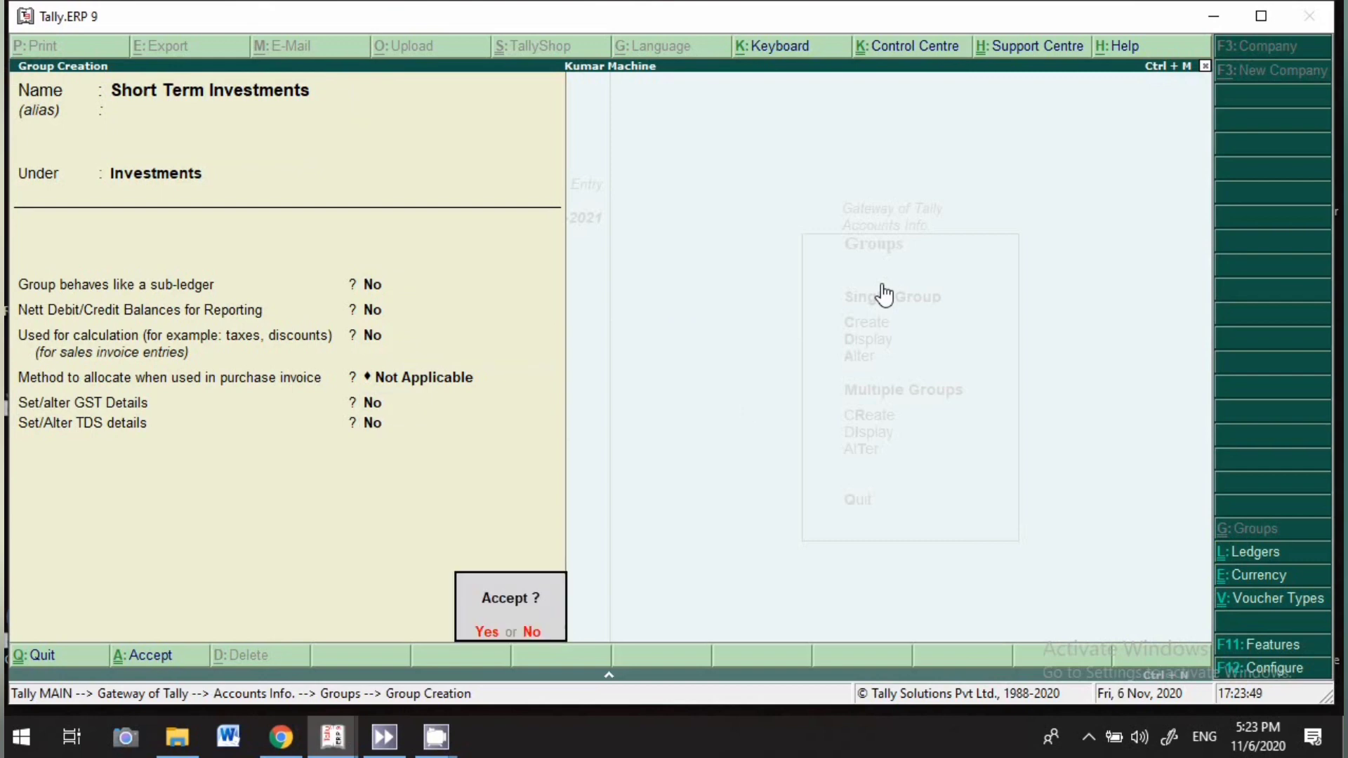
pyautogui.press('Return')
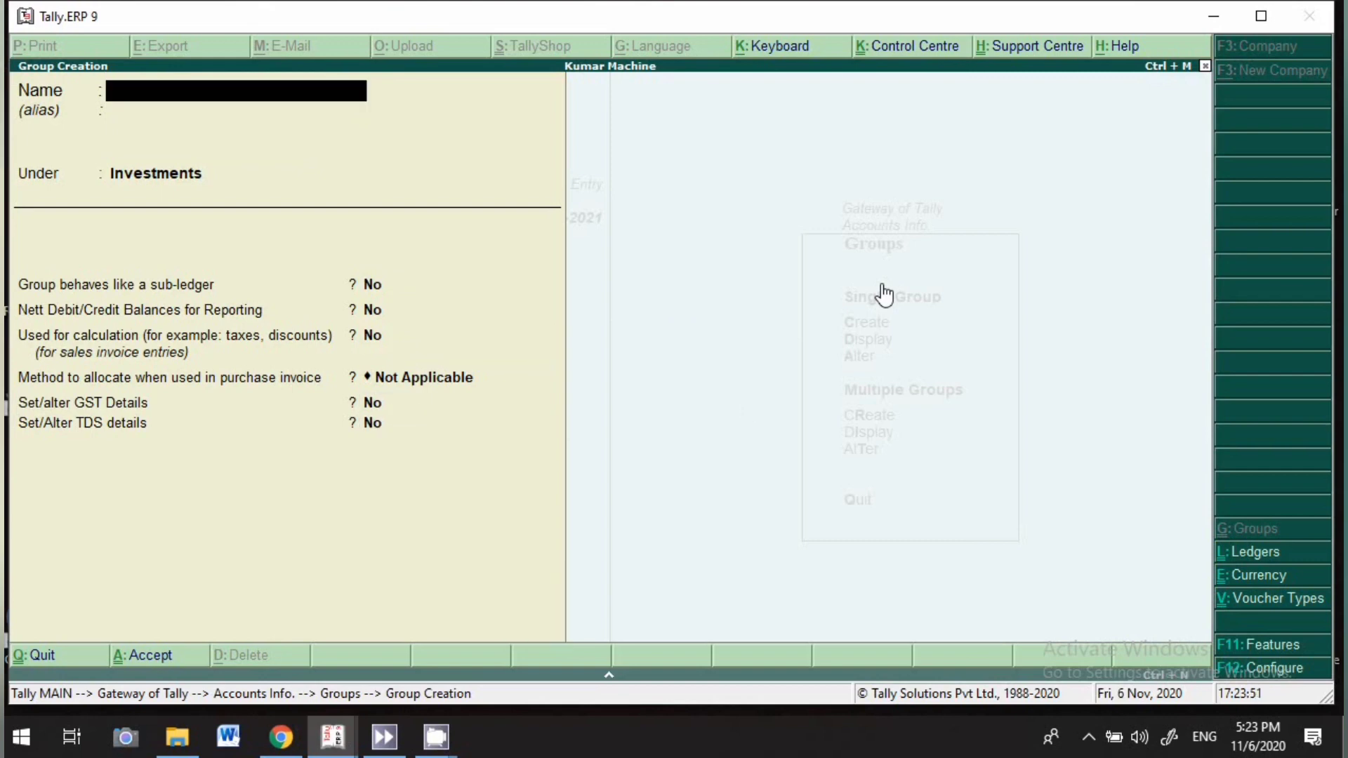
# Create a second account group named Long Term Investments under Investments, keeping the default options.
pyautogui.write('Long Term i')
pyautogui.write('nvestments')
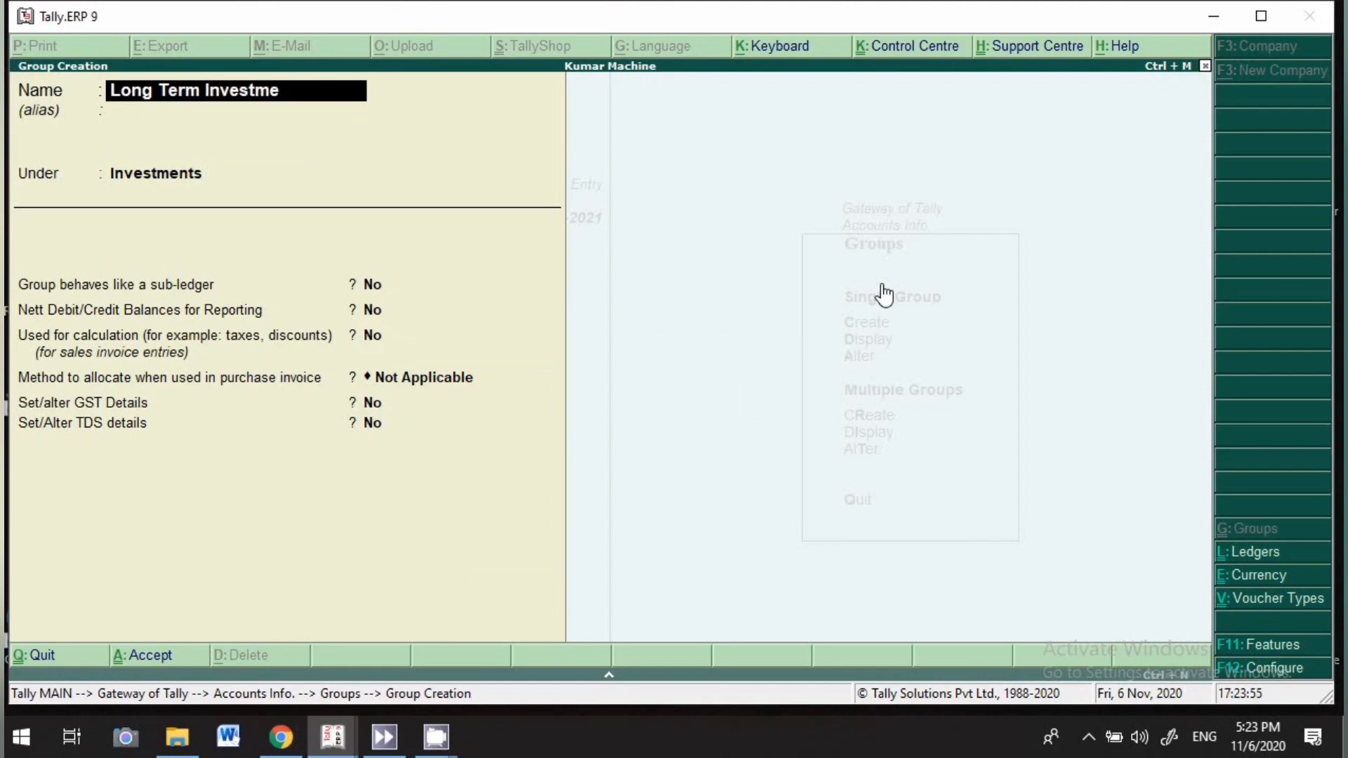
pyautogui.press('Return')
pyautogui.press('Return')
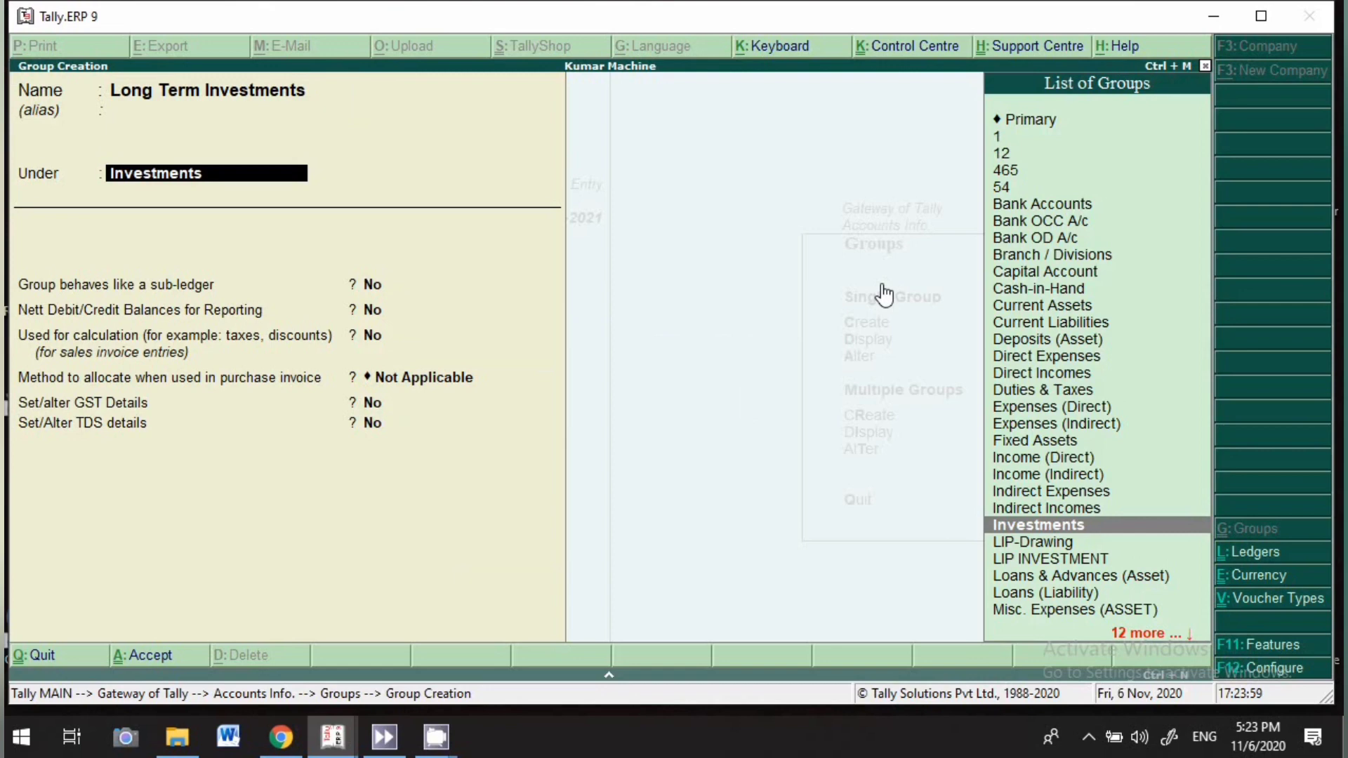
pyautogui.press('Return')
pyautogui.press('Return')
pyautogui.press('Return')
pyautogui.press('Return')
pyautogui.press('Return')
pyautogui.press('Return')
pyautogui.press('Return')
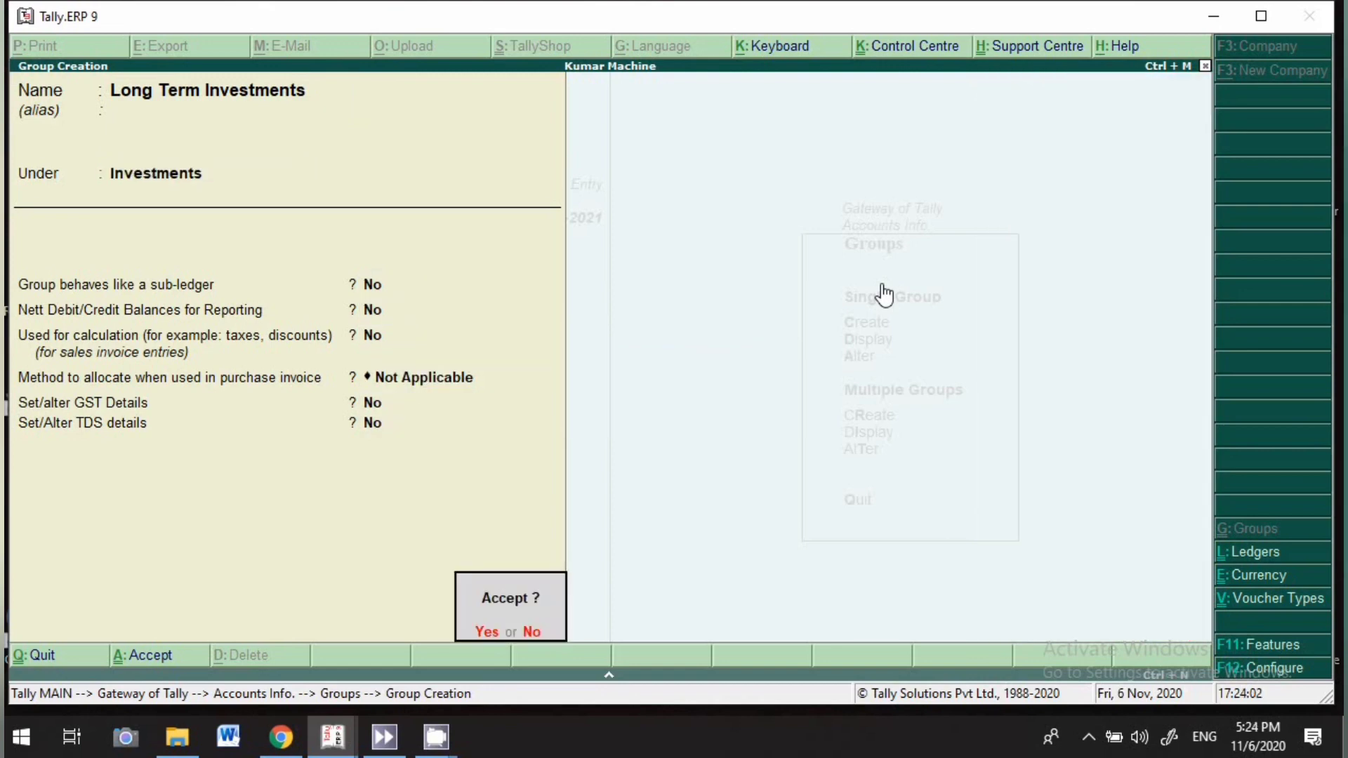
pyautogui.press('Return')
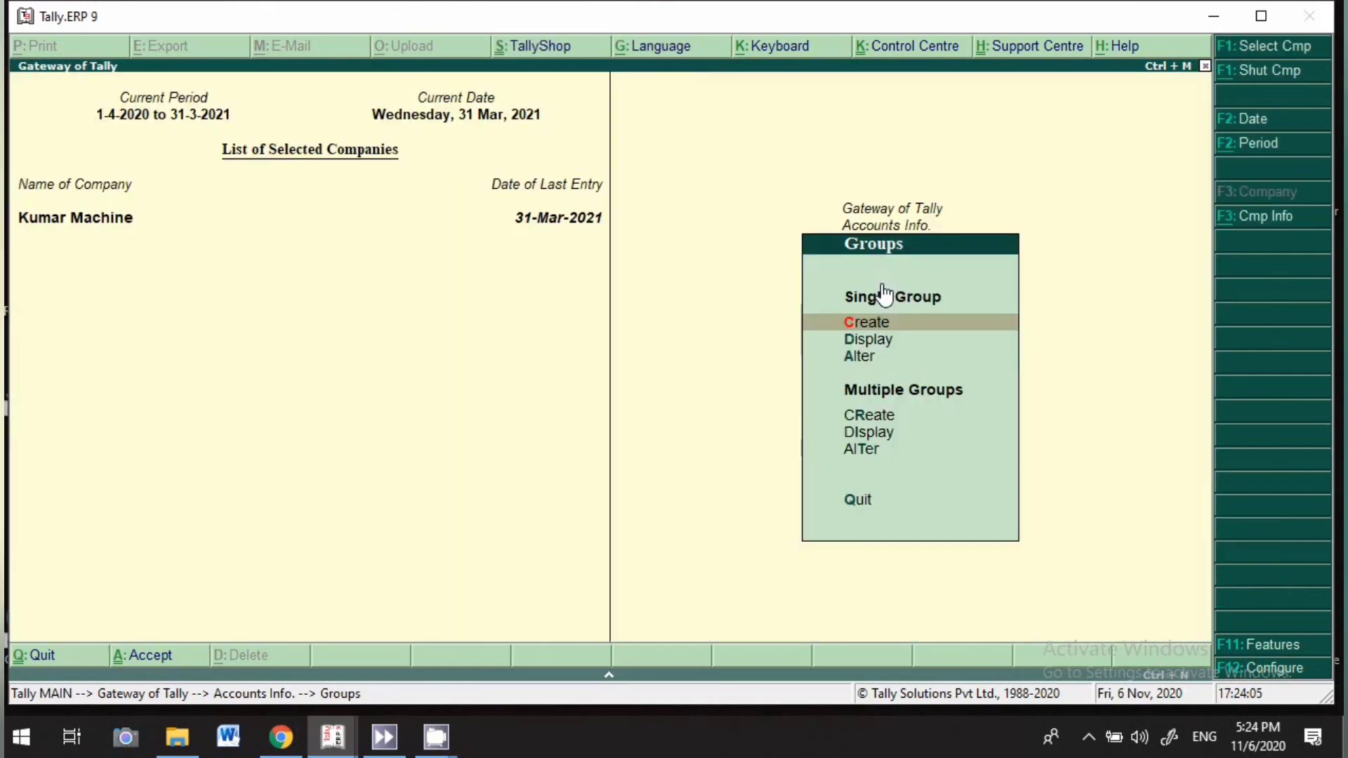
# Start a new single ledger named Mutual Funds under the Short Term Investments group, with ₹ as its currency.
pyautogui.press('Escape')
pyautogui.press('Down')
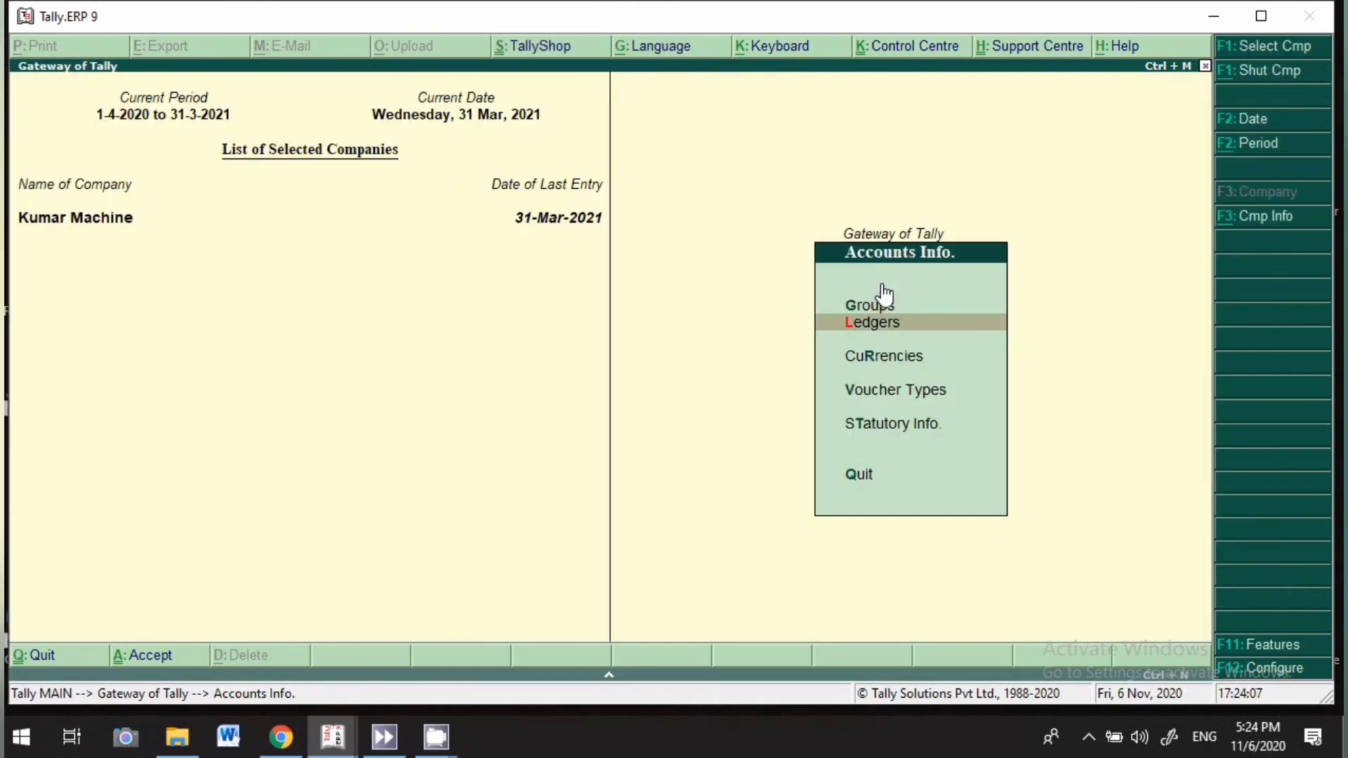
pyautogui.press('Return')
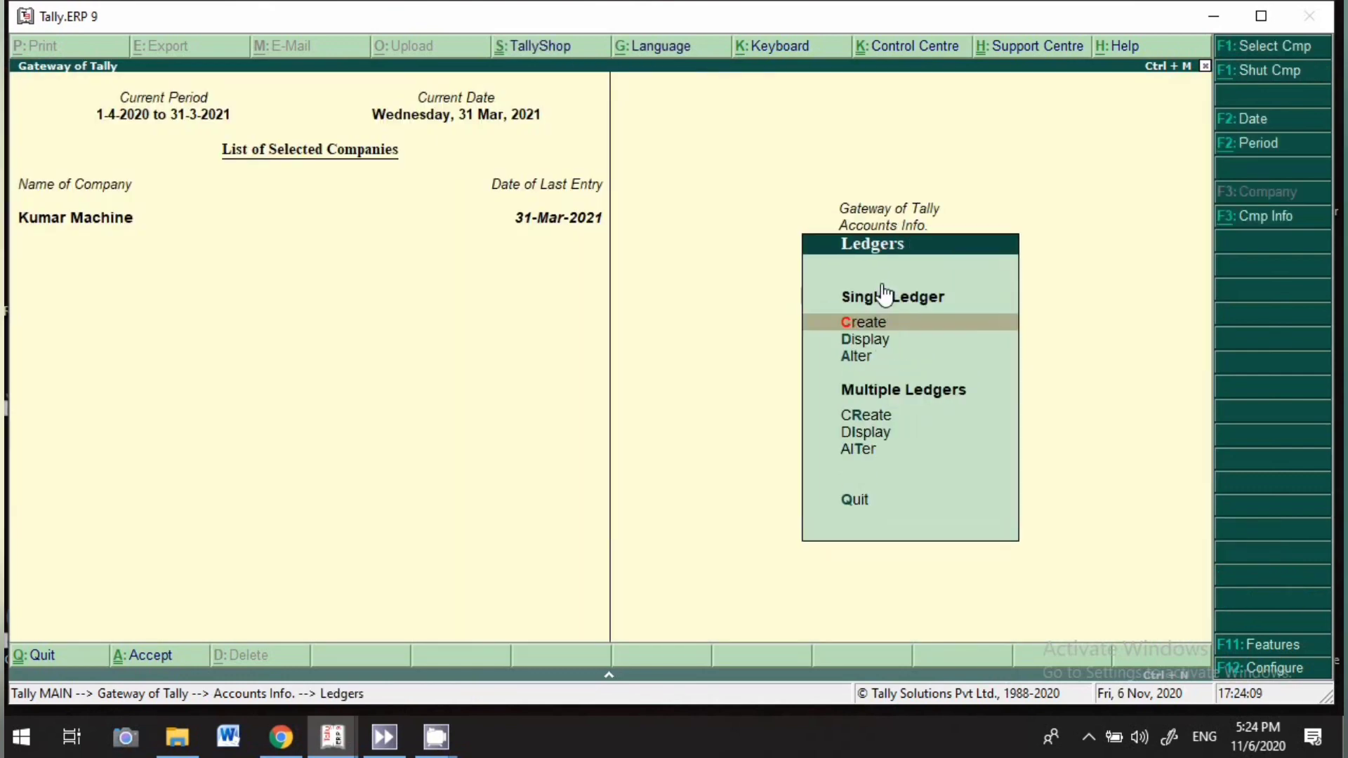
pyautogui.press('Return')
pyautogui.write('Mu')
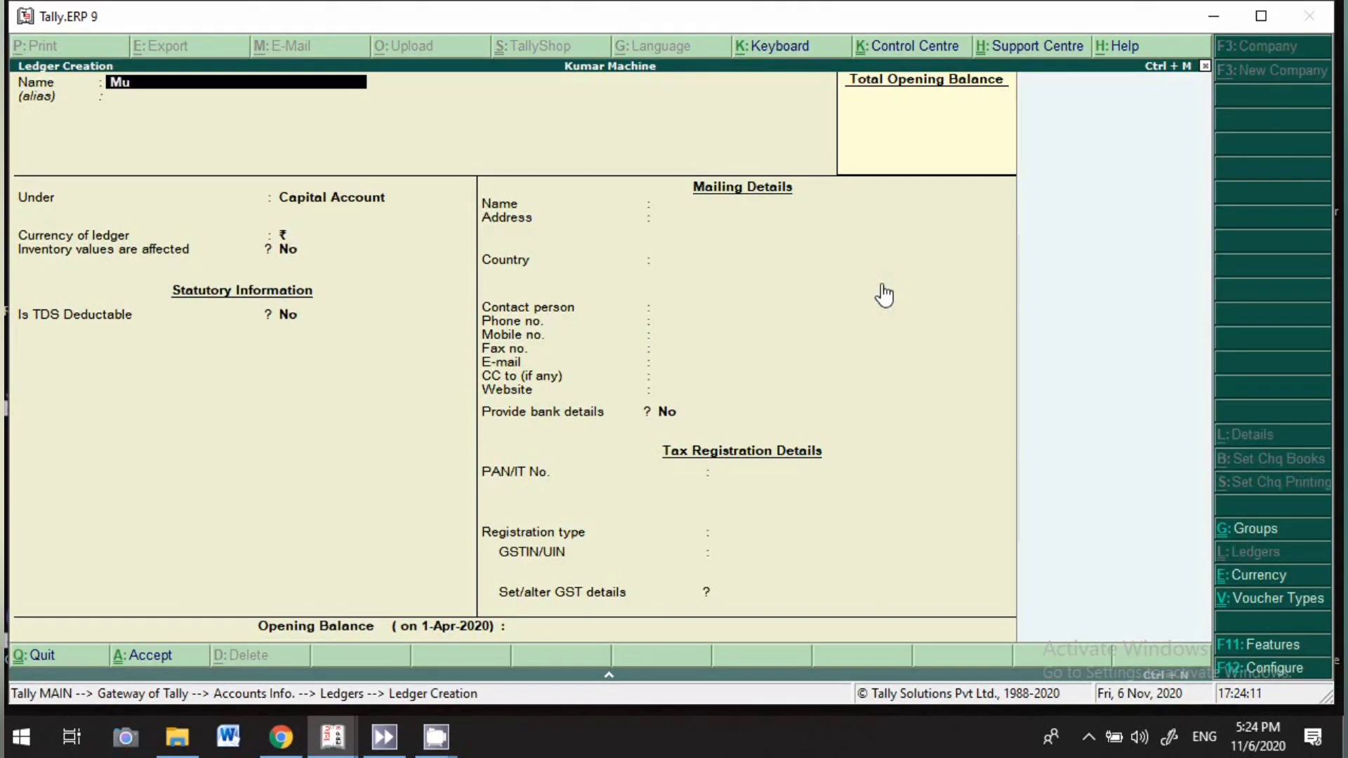
pyautogui.write('tual funds')
pyautogui.press('Return')
pyautogui.press('Return')
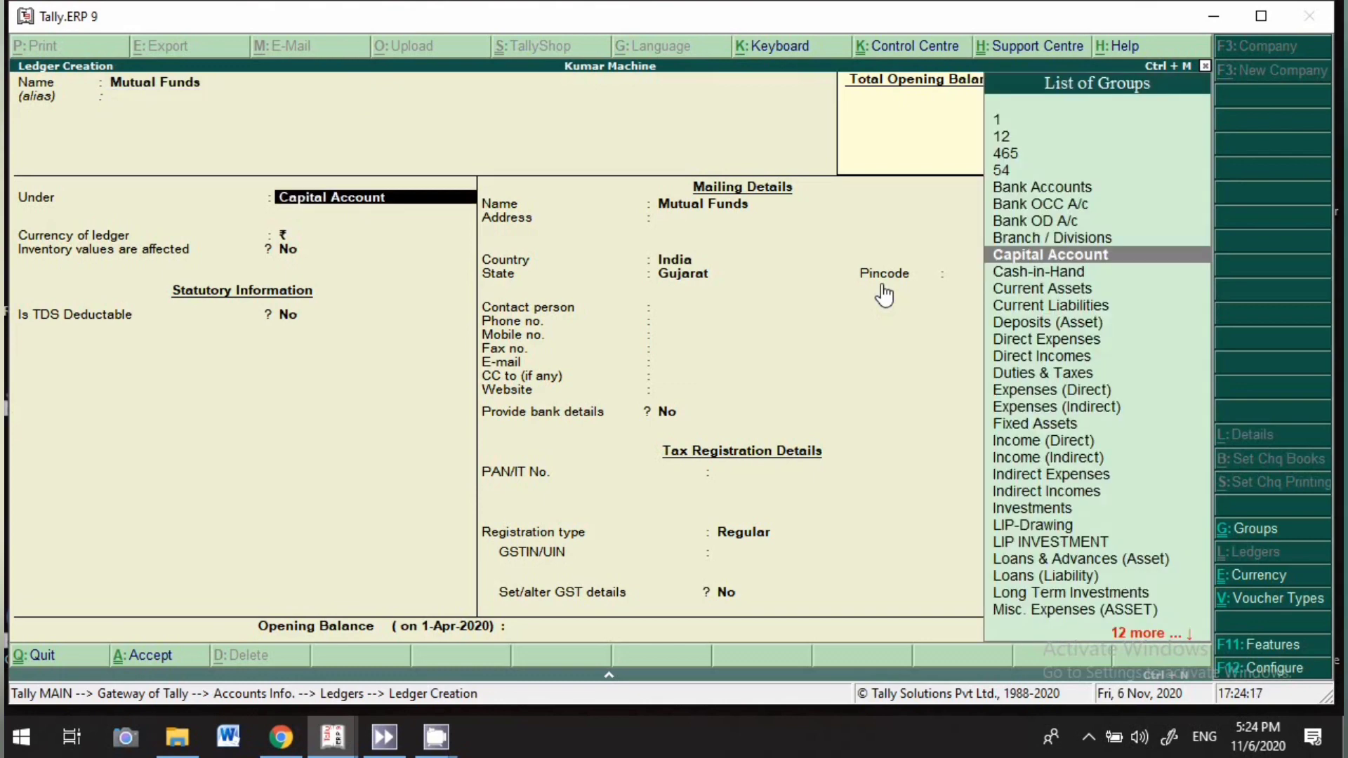
pyautogui.write('Sho')
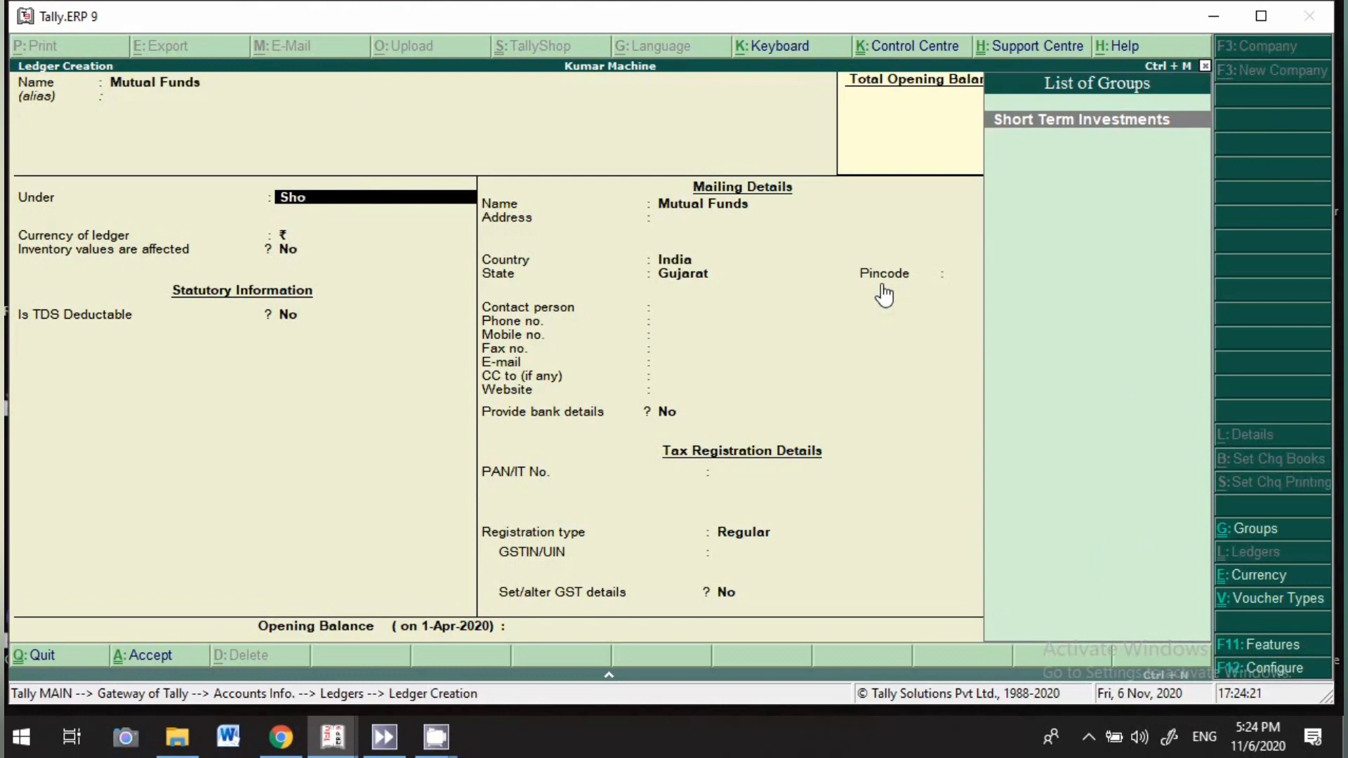
pyautogui.press('Return')
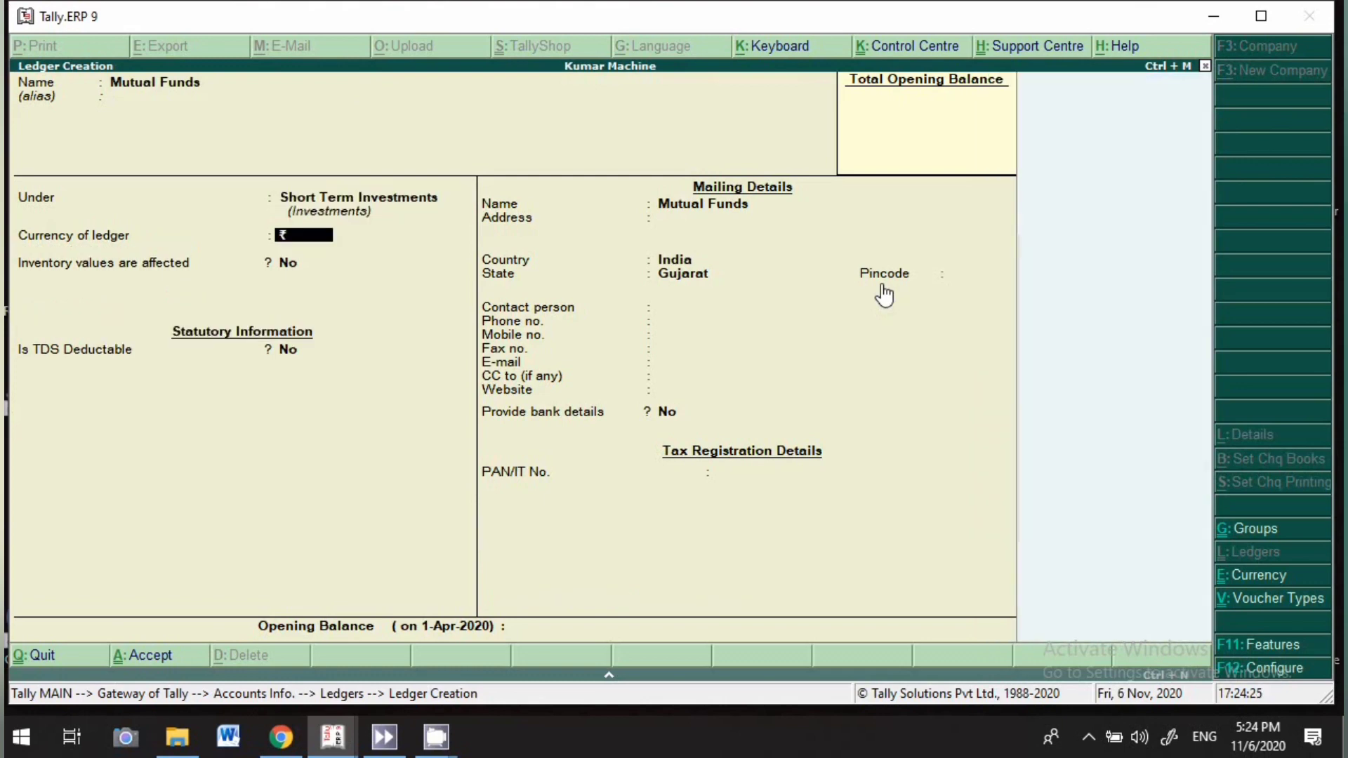
pyautogui.press('Return')
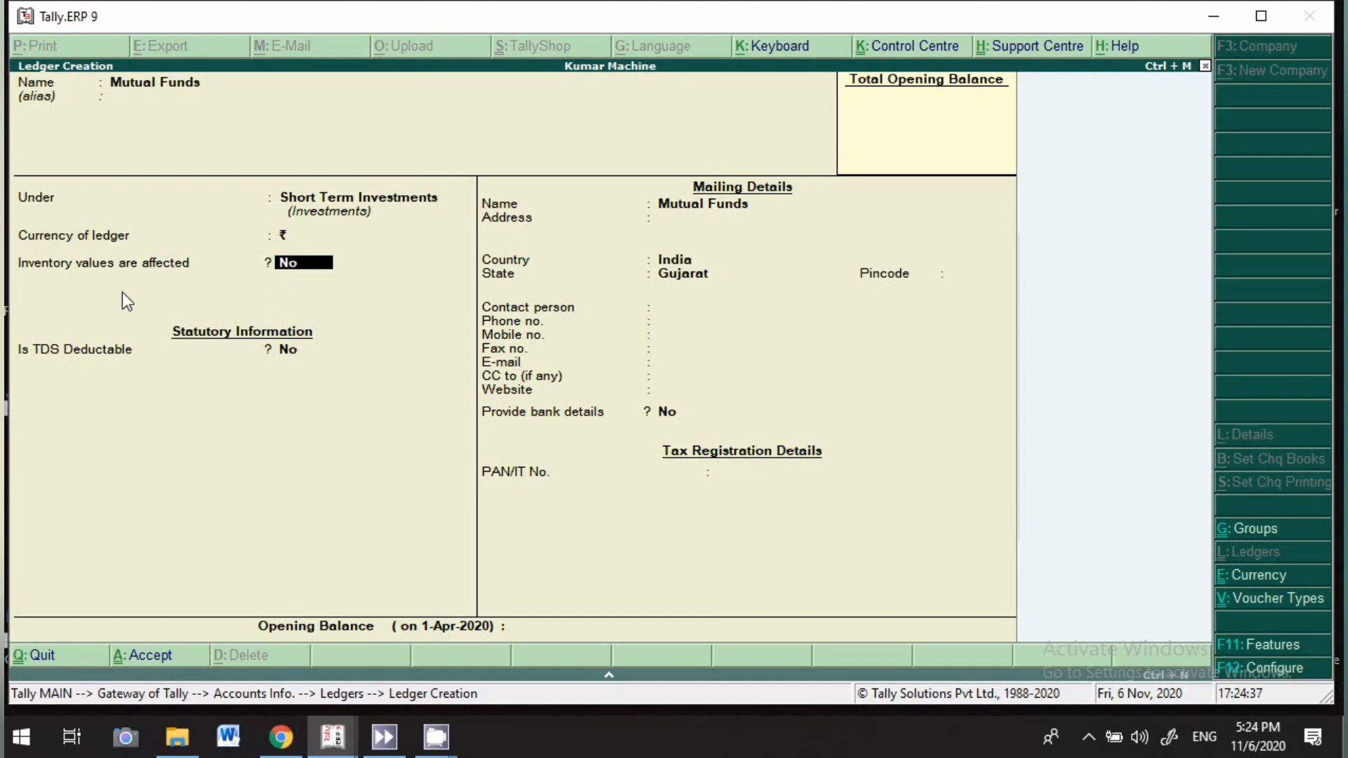
# Examine the configuration options available for ledger creation.
pyautogui.click(1257, 667)
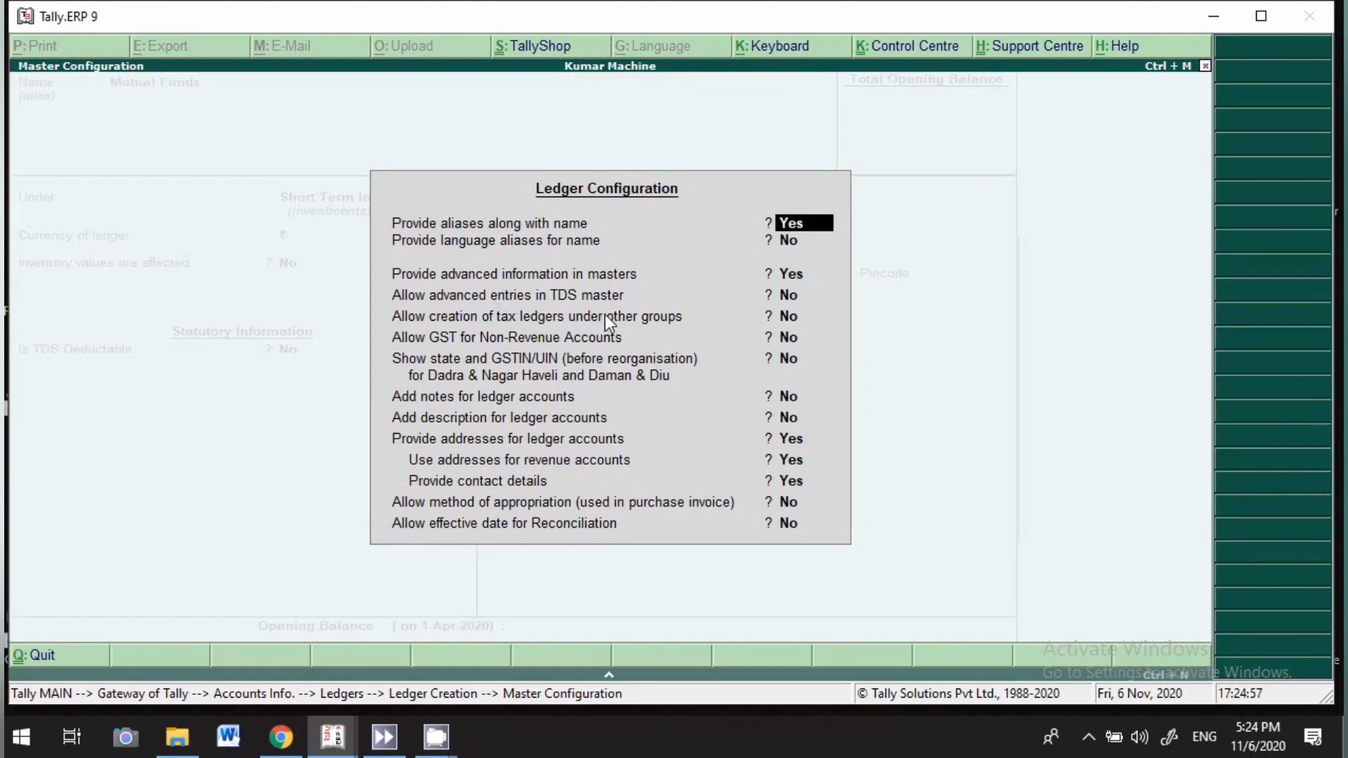
pyautogui.press('Return')
pyautogui.press('Return')
pyautogui.press('Return')
pyautogui.press('Return')
pyautogui.press('Return')
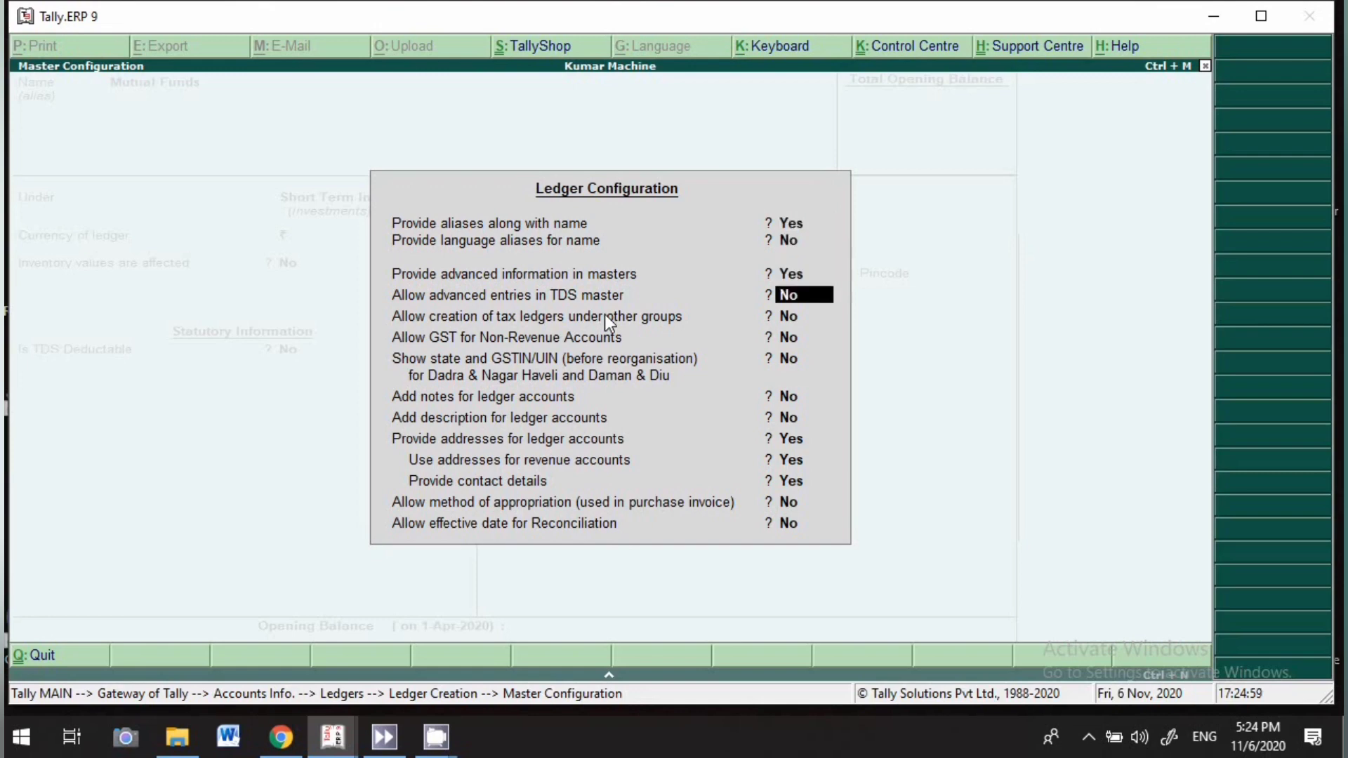
pyautogui.press('Return')
pyautogui.press('Return')
pyautogui.press('Return')
pyautogui.press('Return')
pyautogui.press('Return')
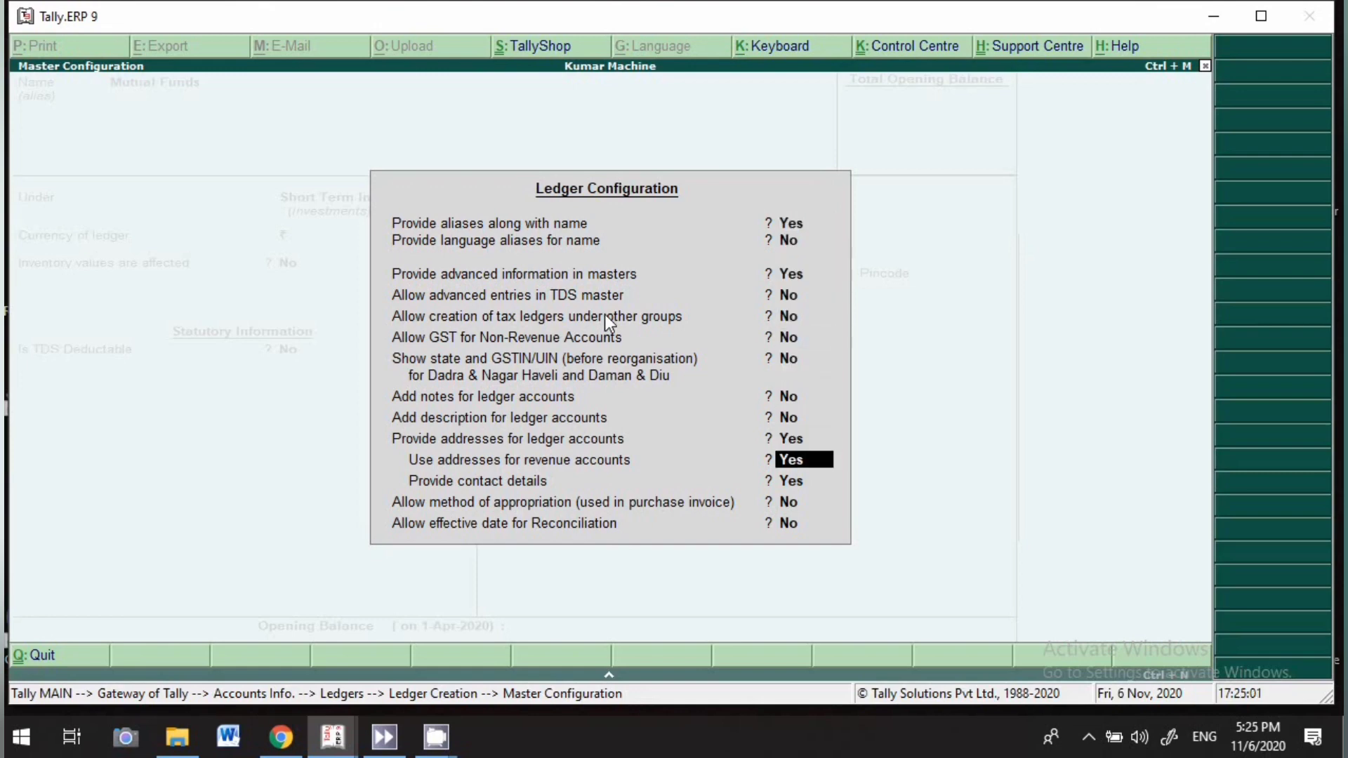
pyautogui.press('Return')
pyautogui.press('Return')
pyautogui.press('Return')
pyautogui.press('Return')
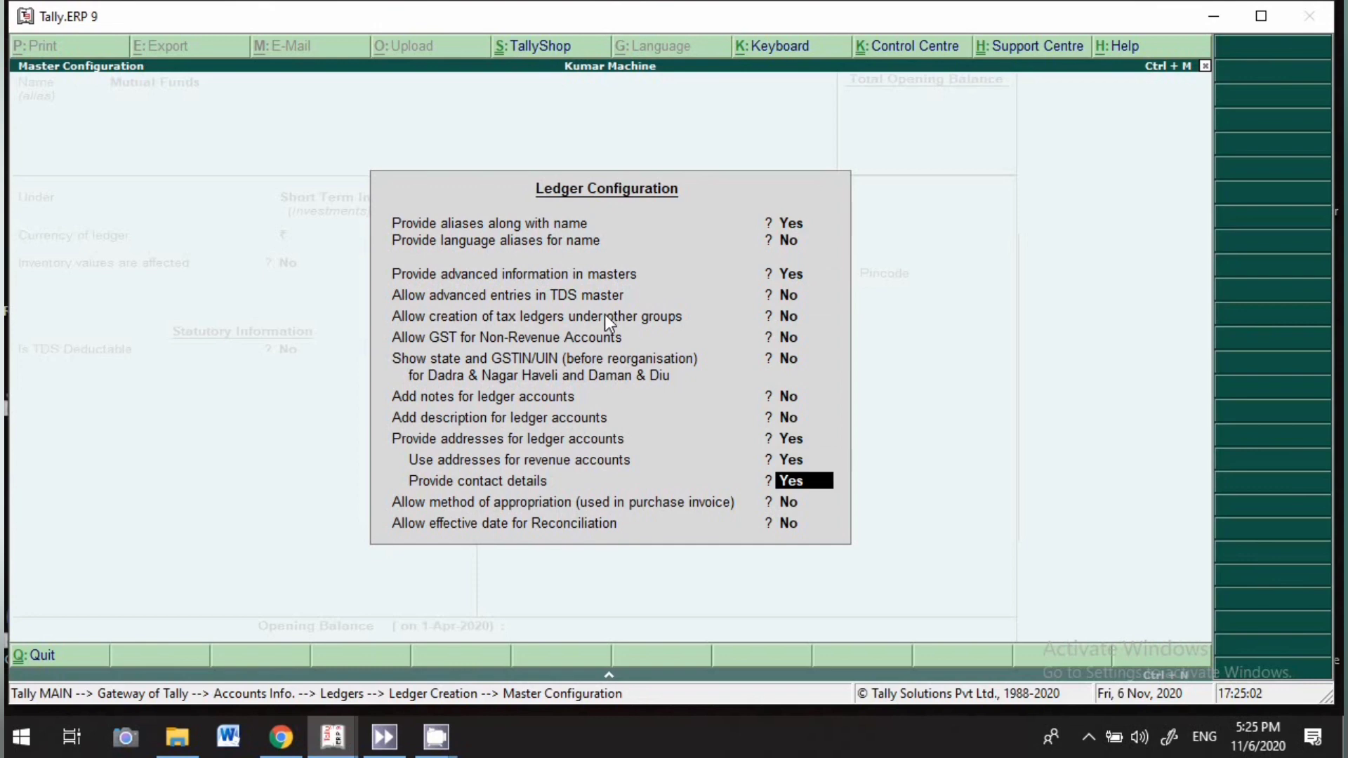
# Set the Mutual Funds ledger's inventory values as affected to Yes, keep the remaining defaults and save the ledger.
pyautogui.write('y')
pyautogui.press('Return')
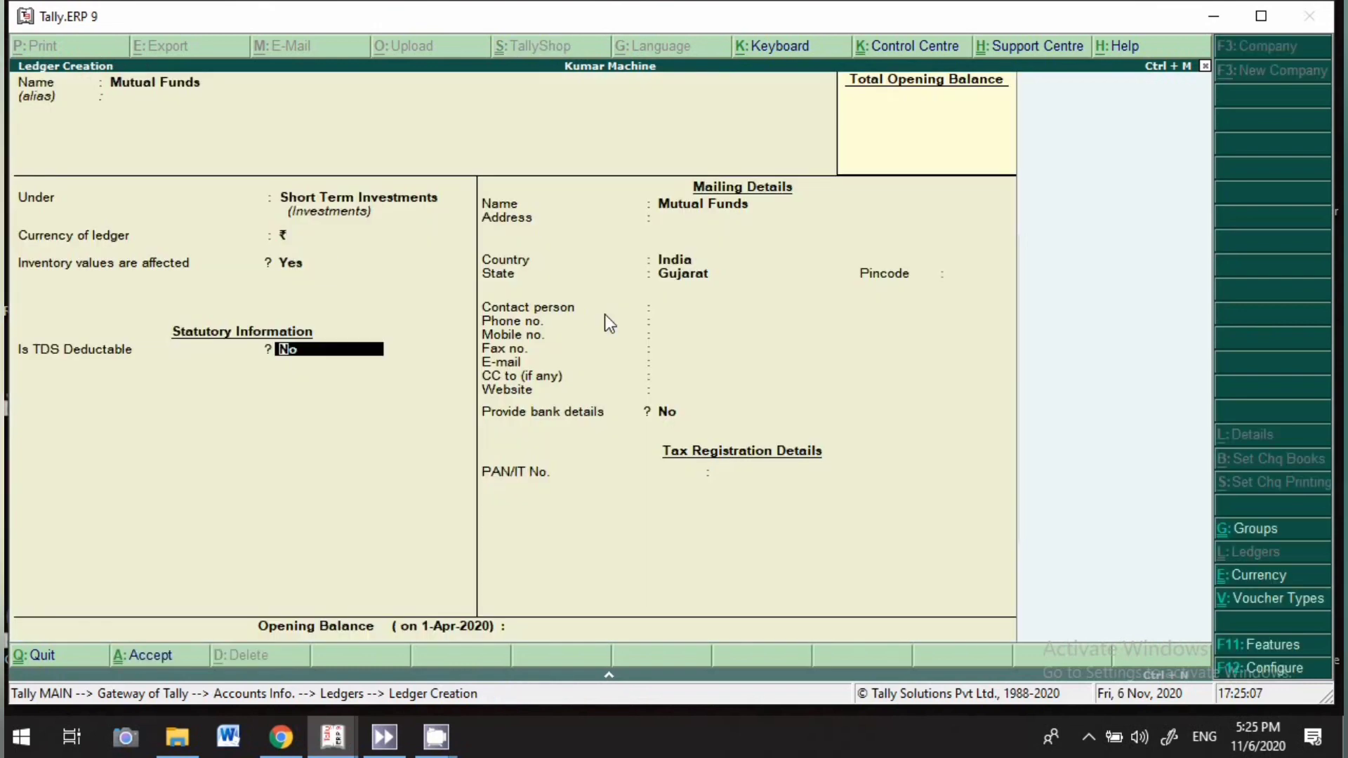
pyautogui.press('Return')
pyautogui.press('Return')
pyautogui.press('Return')
pyautogui.press('Return')
pyautogui.press('Return')
pyautogui.press('Return')
pyautogui.press('Return')
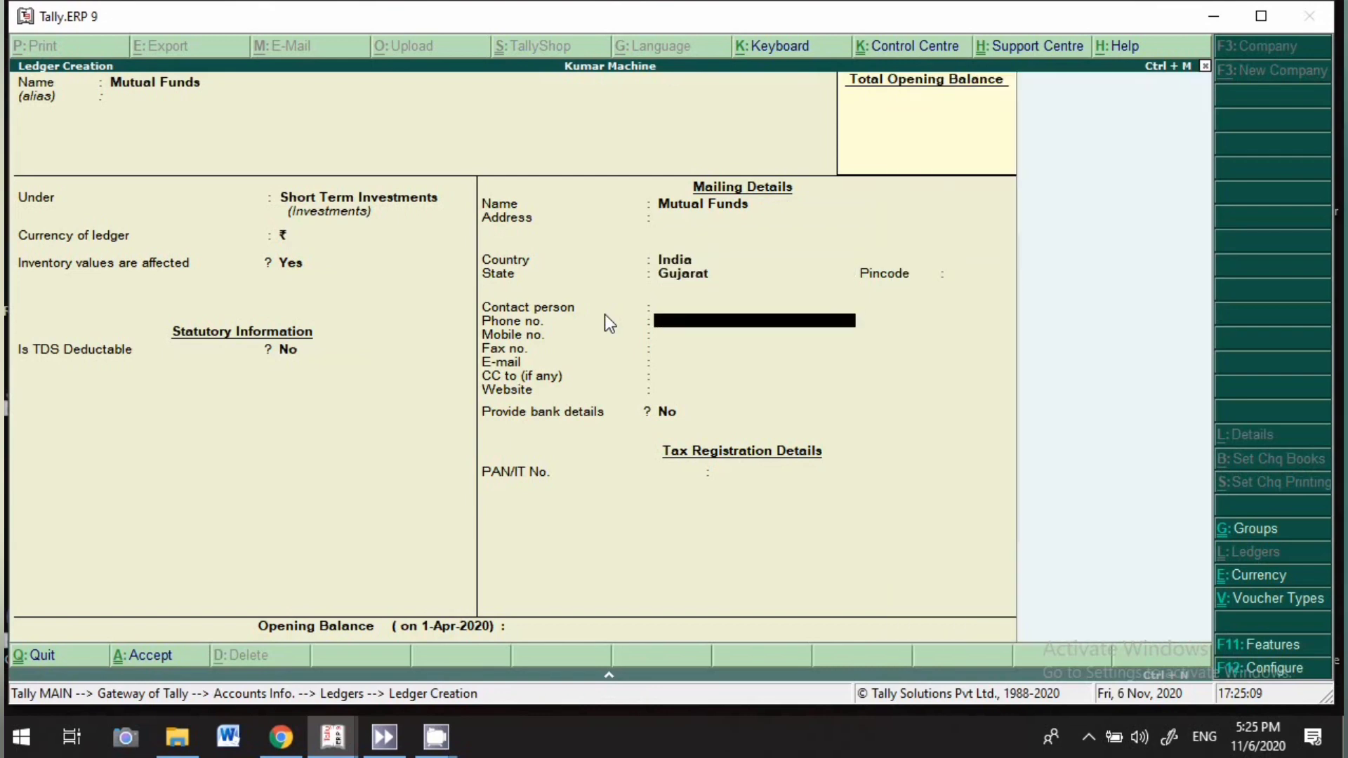
pyautogui.press('Return')
pyautogui.press('Return')
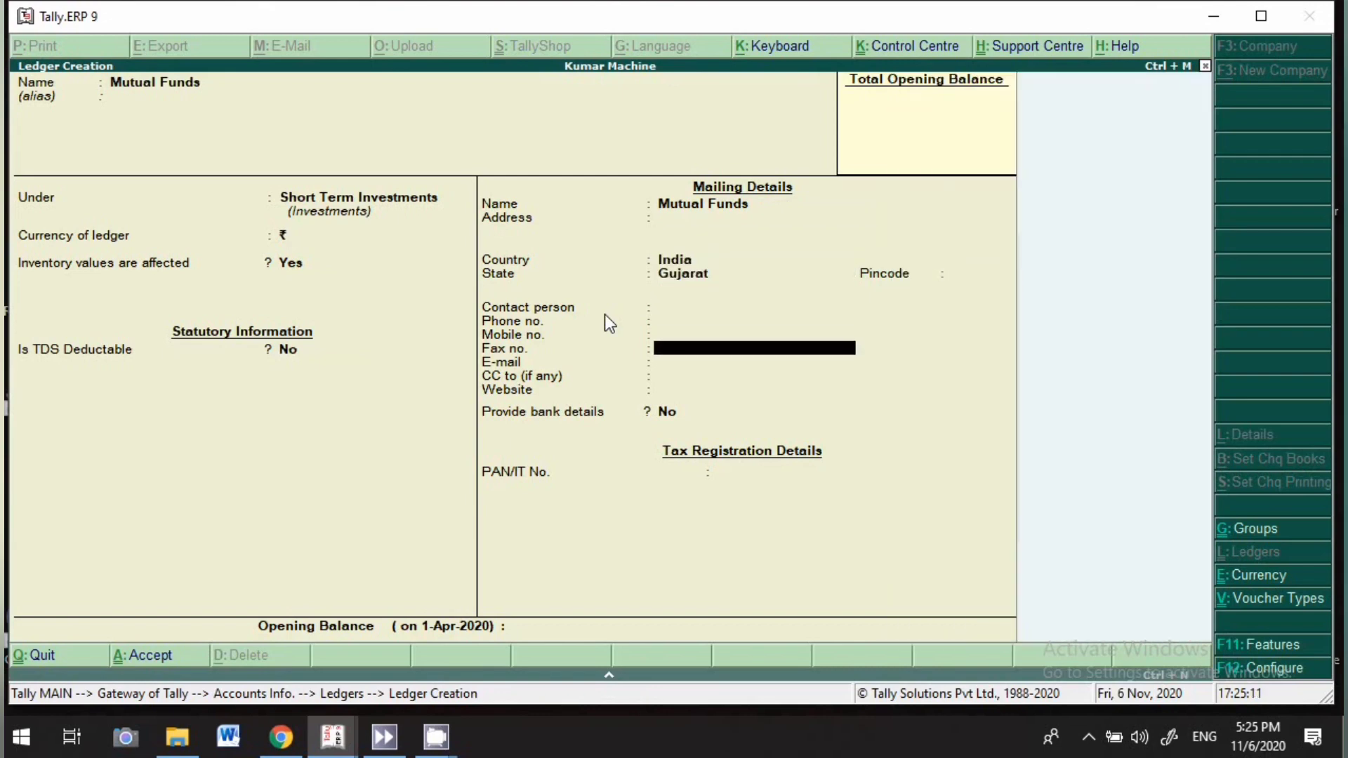
pyautogui.press('Return')
pyautogui.press('Return')
pyautogui.press('Return')
pyautogui.press('Return')
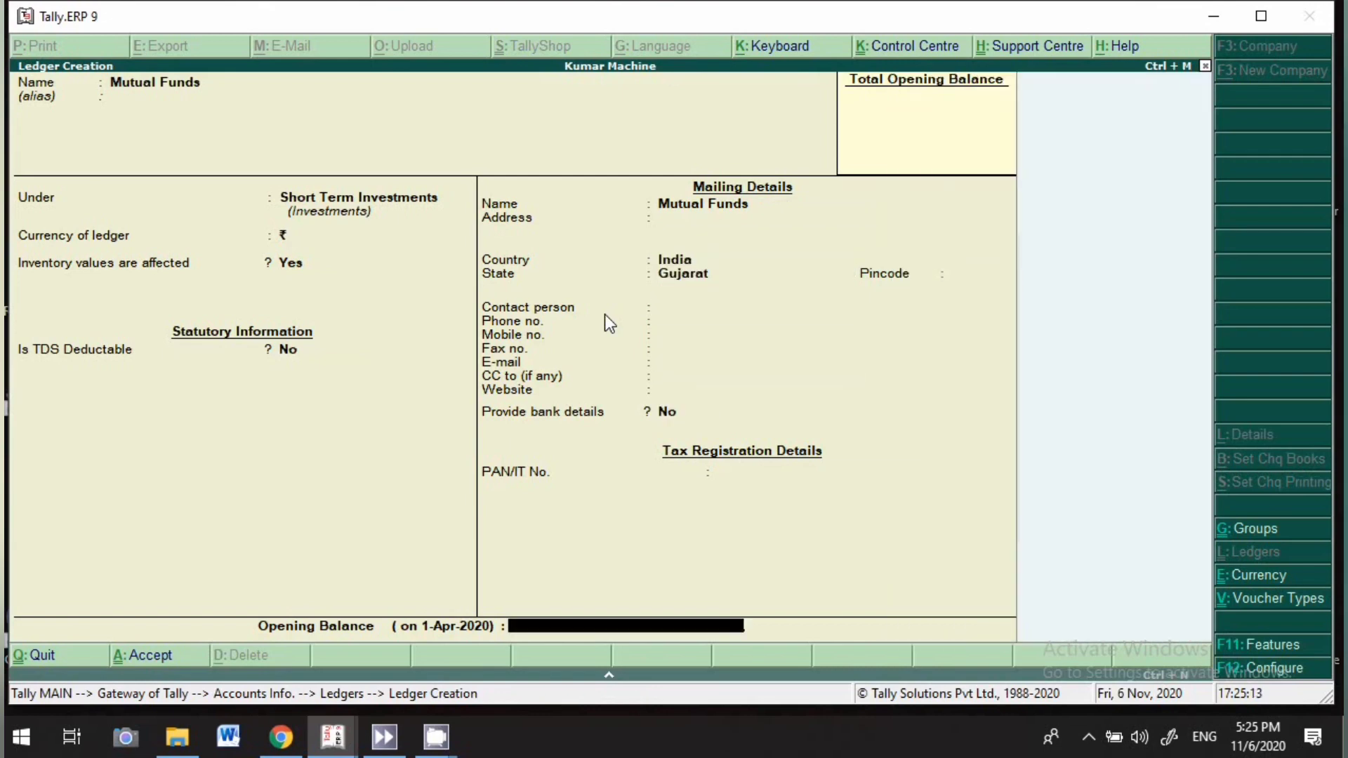
pyautogui.press('Return')
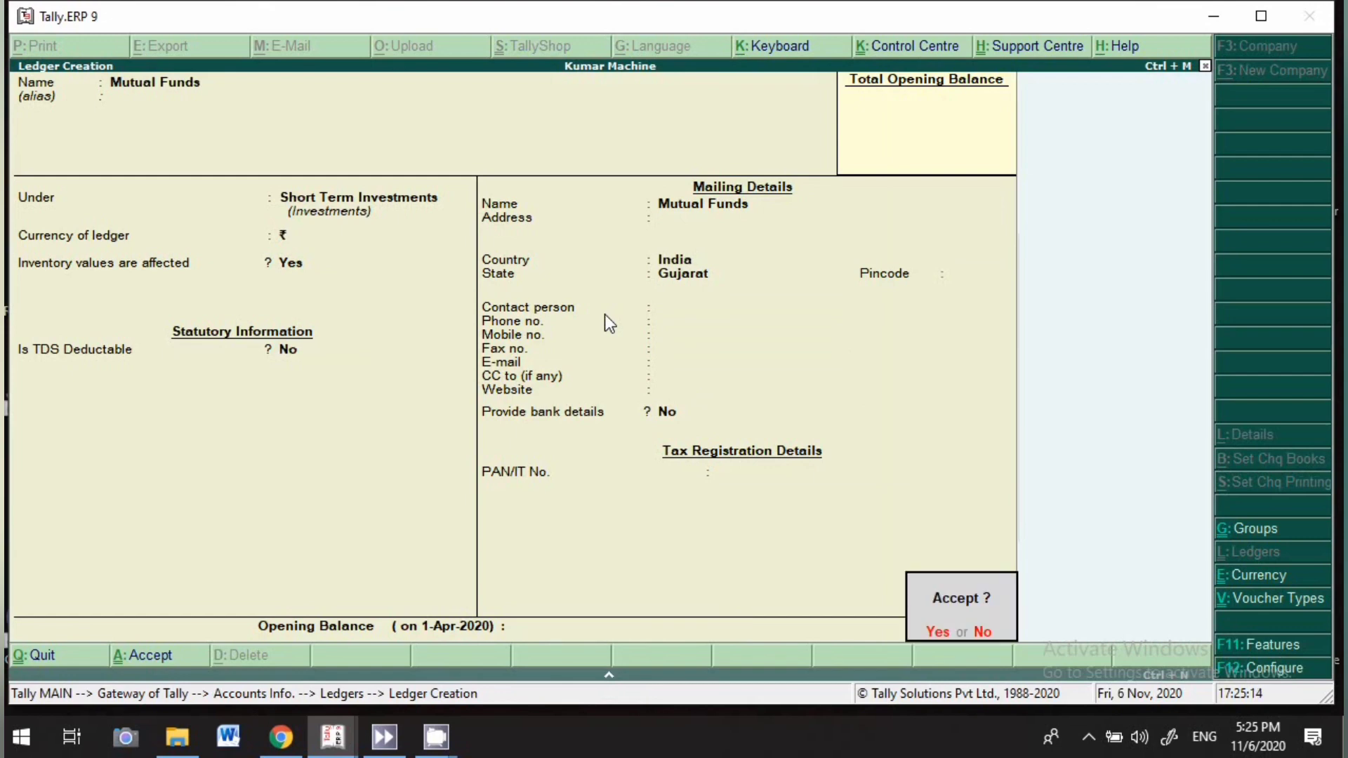
pyautogui.press('Return')
# Name the new ledger Land Or Building and place it under the Long Term Investments group.
pyautogui.write('Land')
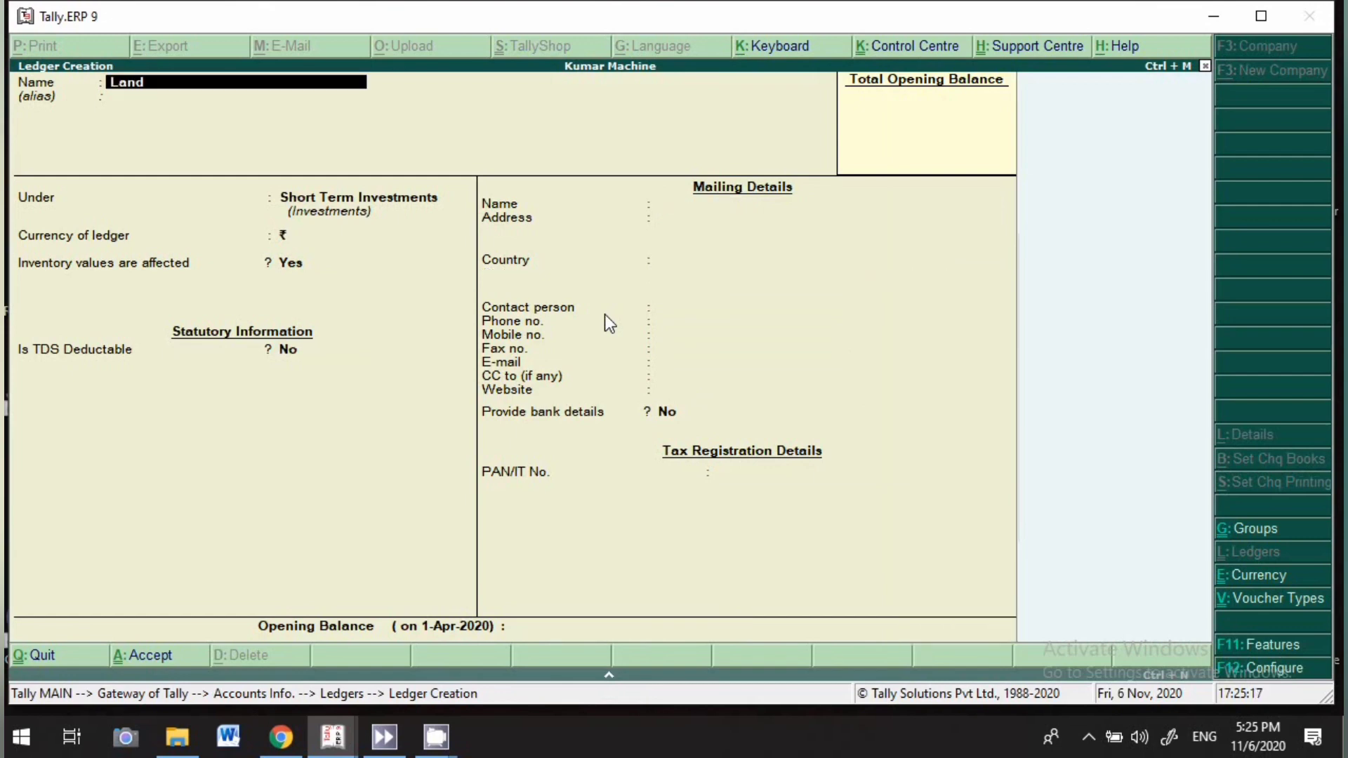
pyautogui.write(' Or building')
pyautogui.press('Return')
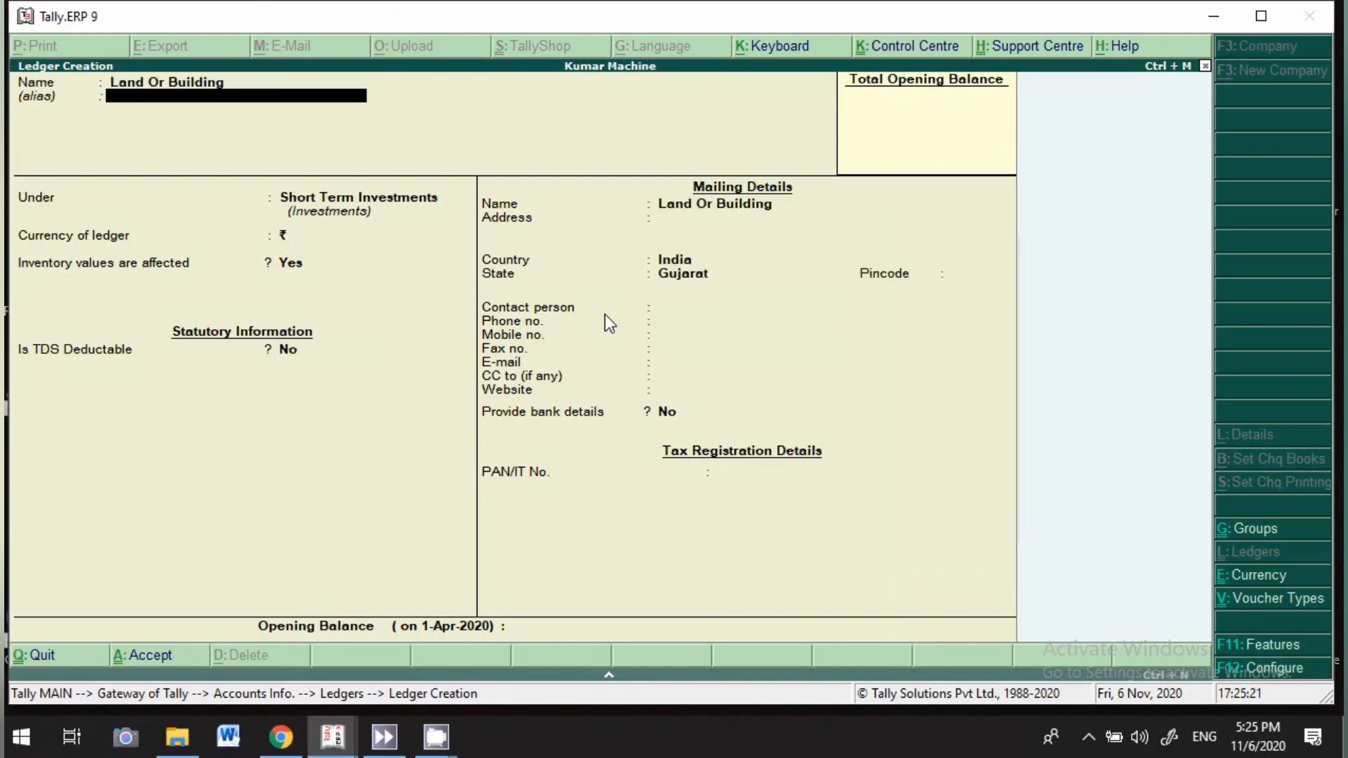
pyautogui.press('Return')
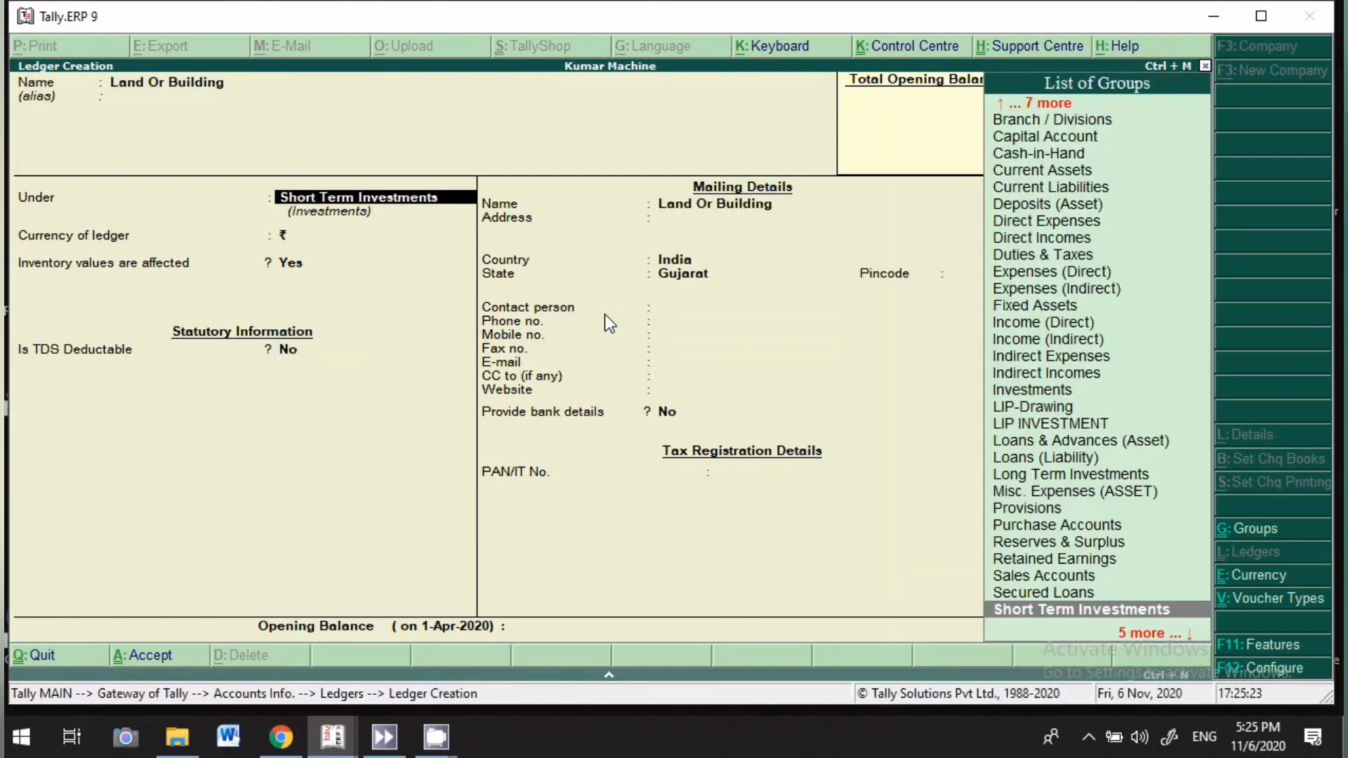
pyautogui.write('Long')
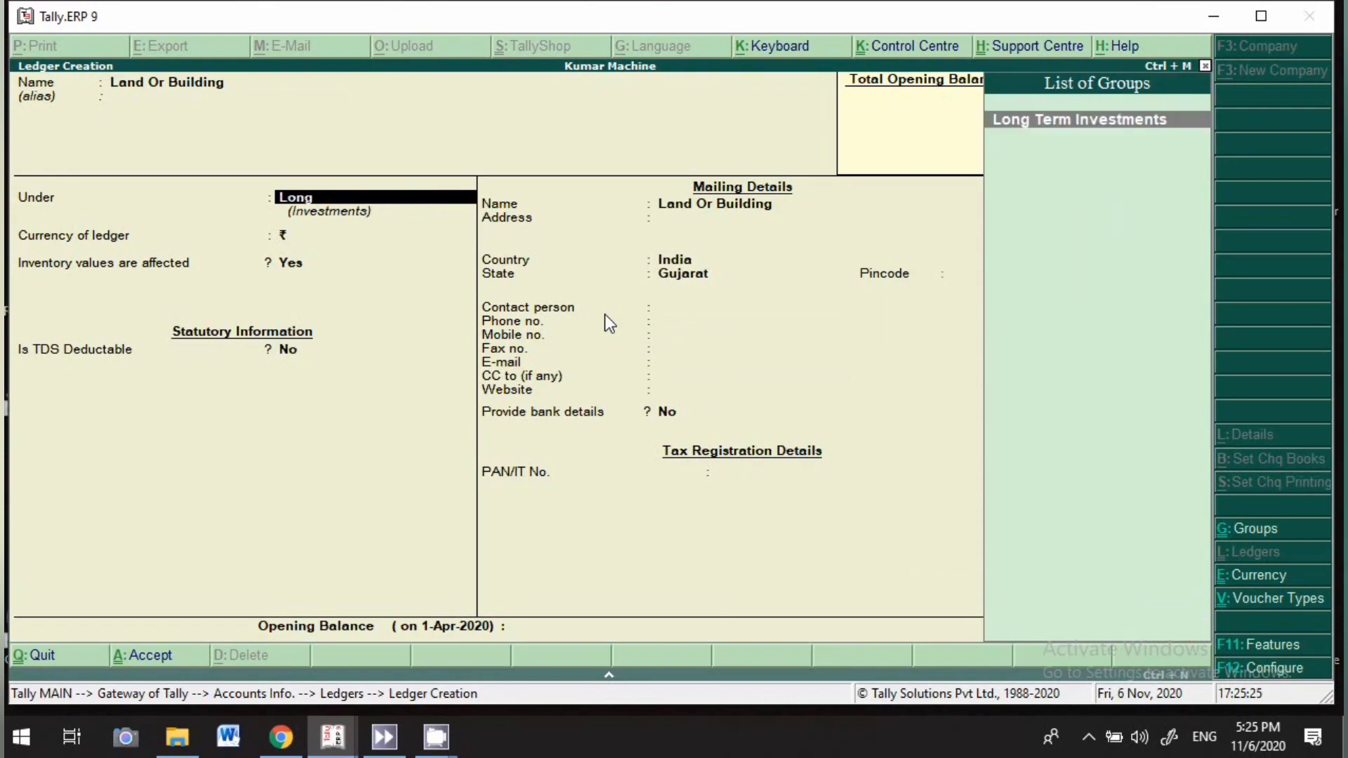
pyautogui.press('Return')
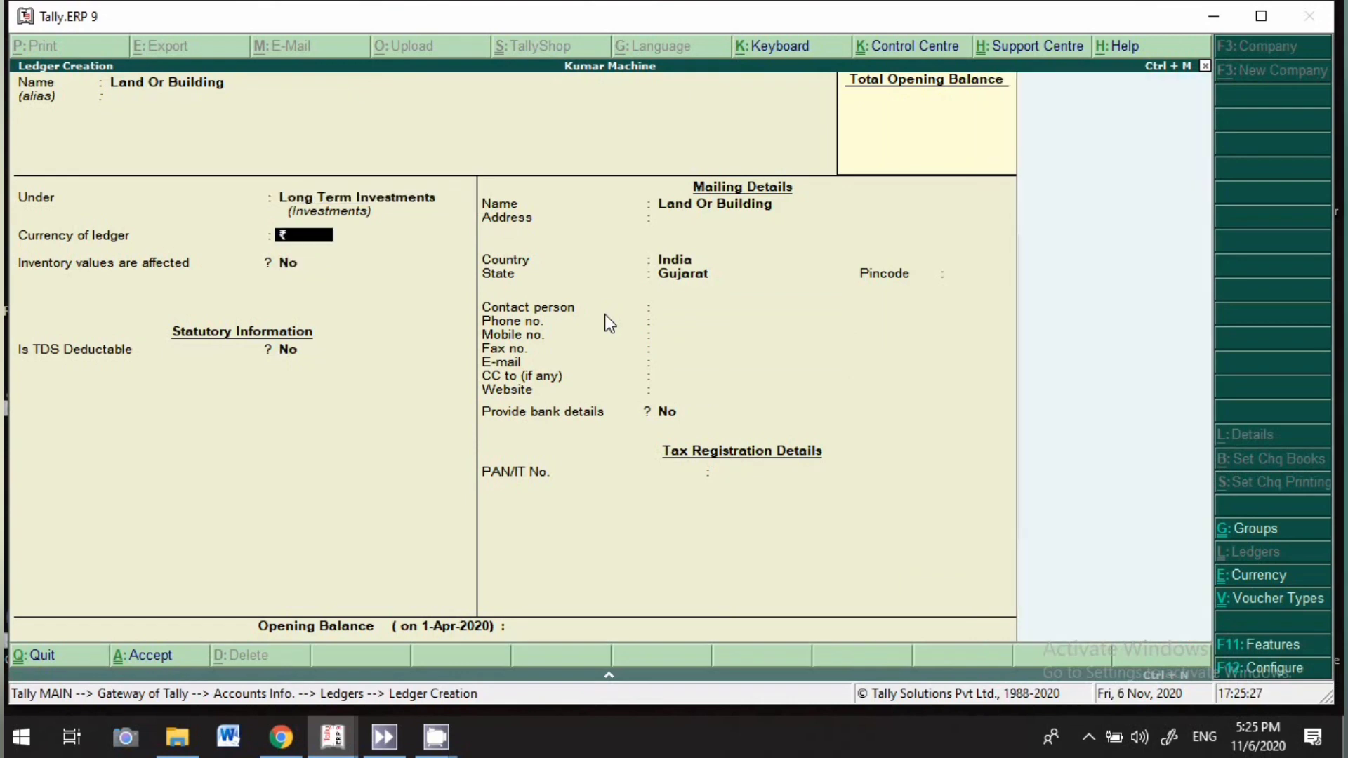
# Set the Land Or Building ledger's inventory values as affected to Yes, keep the remaining defaults and save the ledger.
pyautogui.press('Return')
pyautogui.write('y')
pyautogui.press('Return')
pyautogui.press('Return')
pyautogui.press('Return')
pyautogui.press('Return')
pyautogui.press('Return')
pyautogui.press('Return')
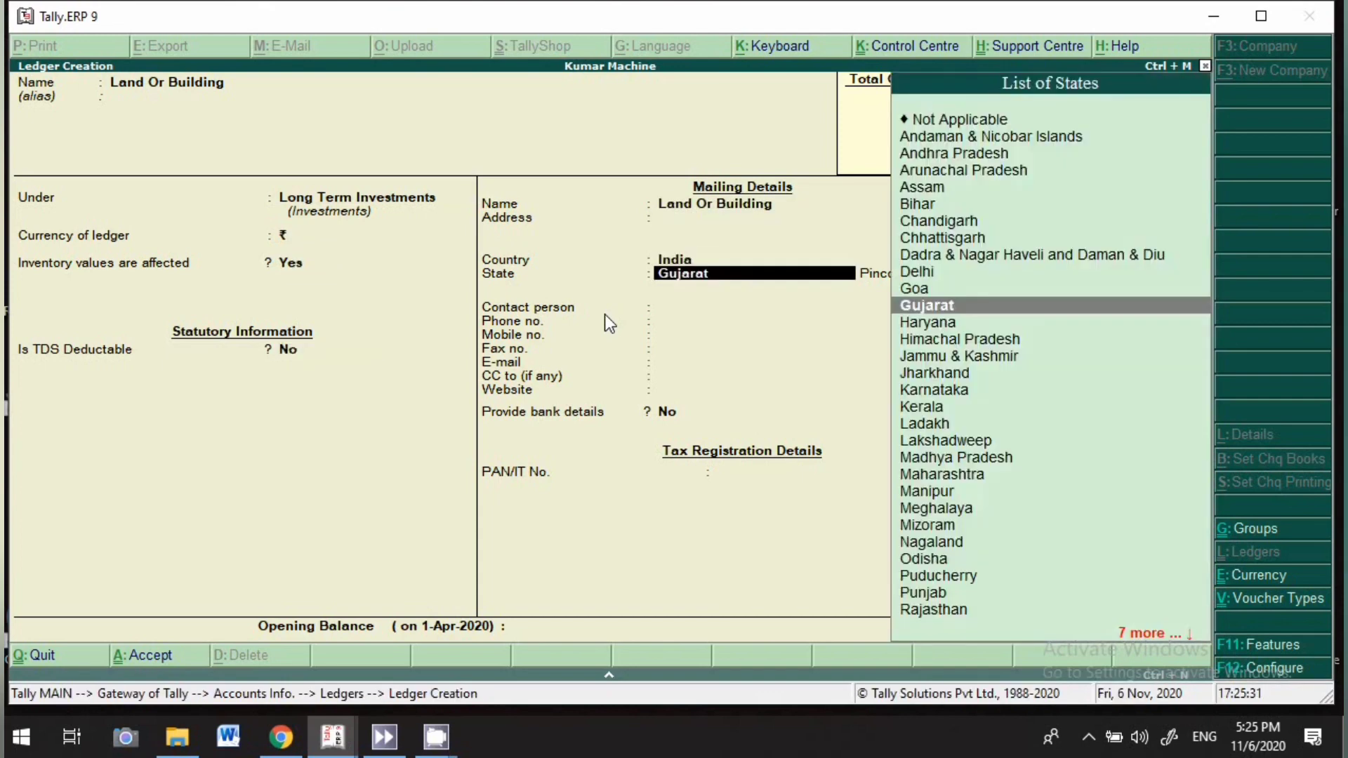
pyautogui.press('Return')
pyautogui.press('Return')
pyautogui.press('Return')
pyautogui.press('Return')
pyautogui.press('Return')
pyautogui.press('Return')
pyautogui.press('Return')
pyautogui.press('Return')
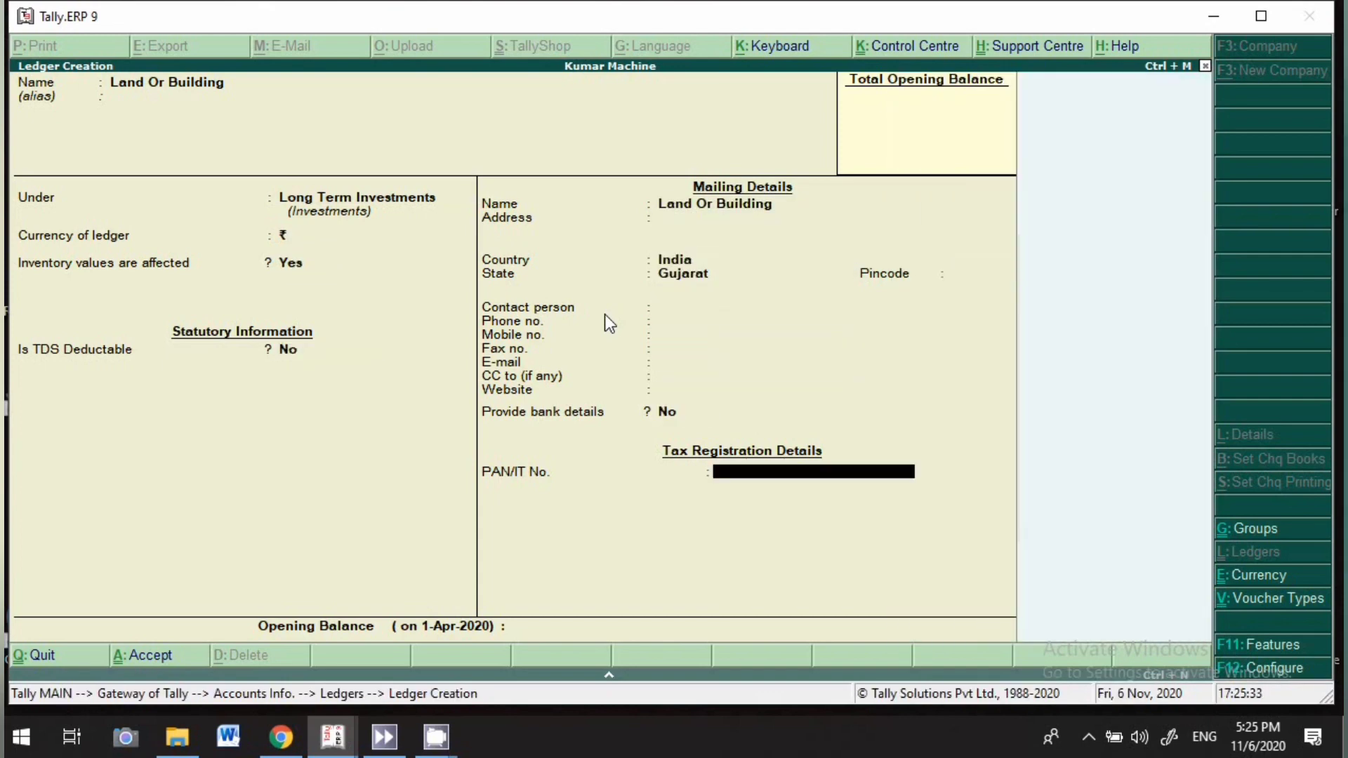
pyautogui.press('Return')
pyautogui.press('Return')
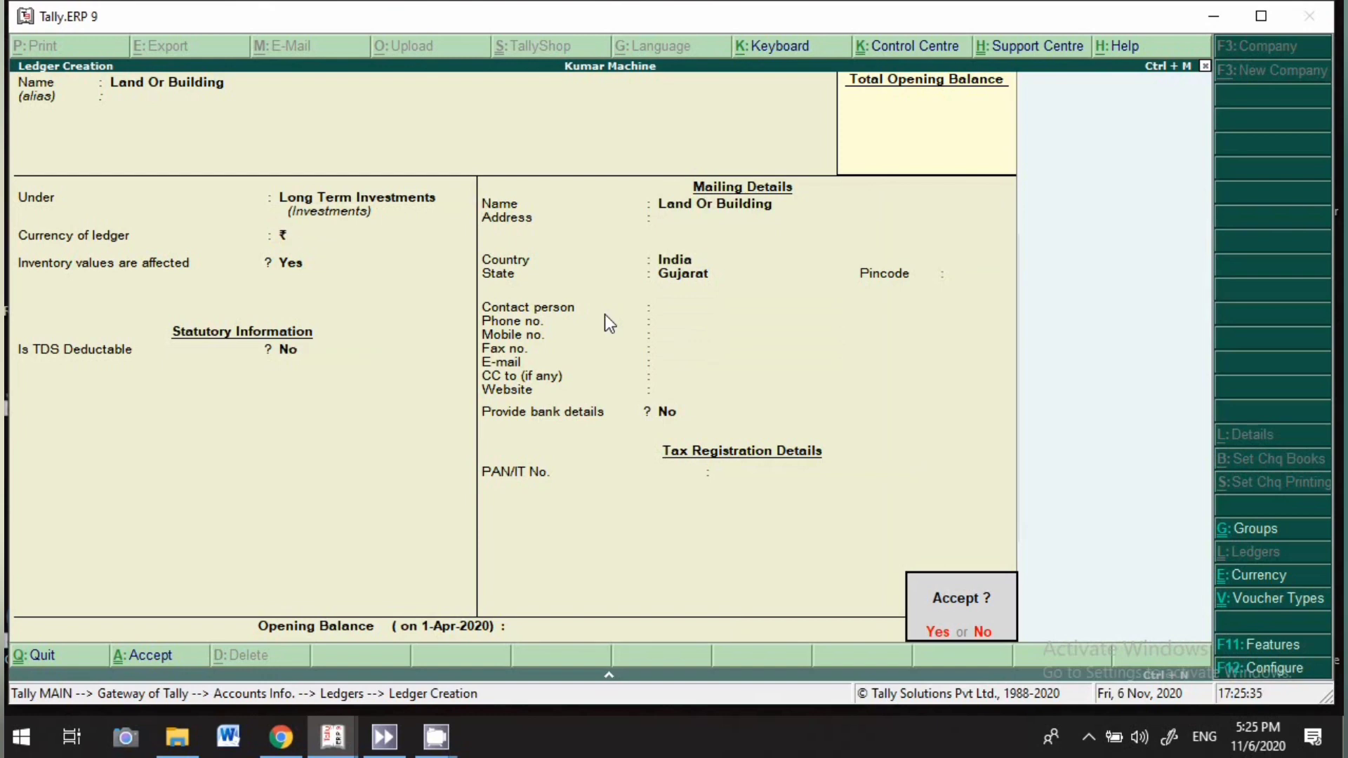
pyautogui.press('Return')
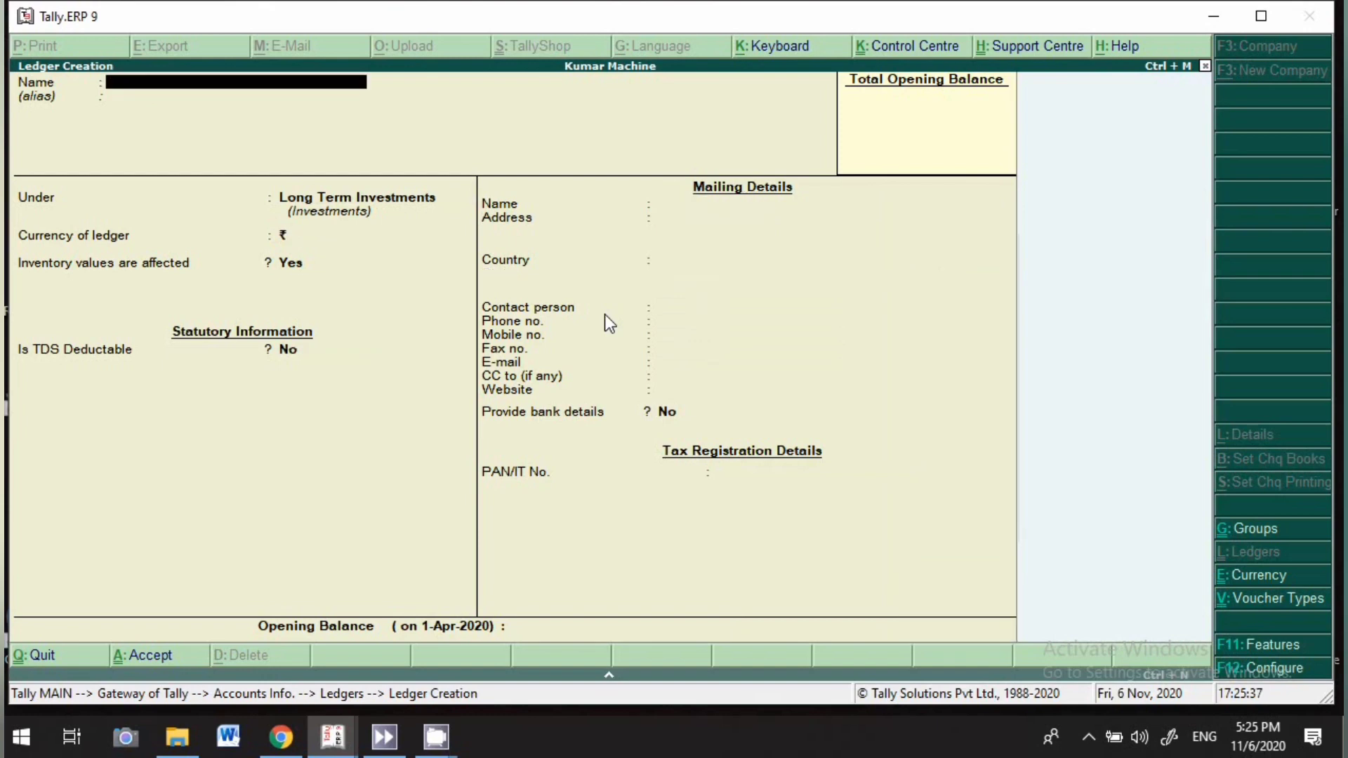
# Name the new ledger Investment in Gold Or Silver and place it under the Short Term Investments group.
pyautogui.write('Investment in Gold Or Silver')
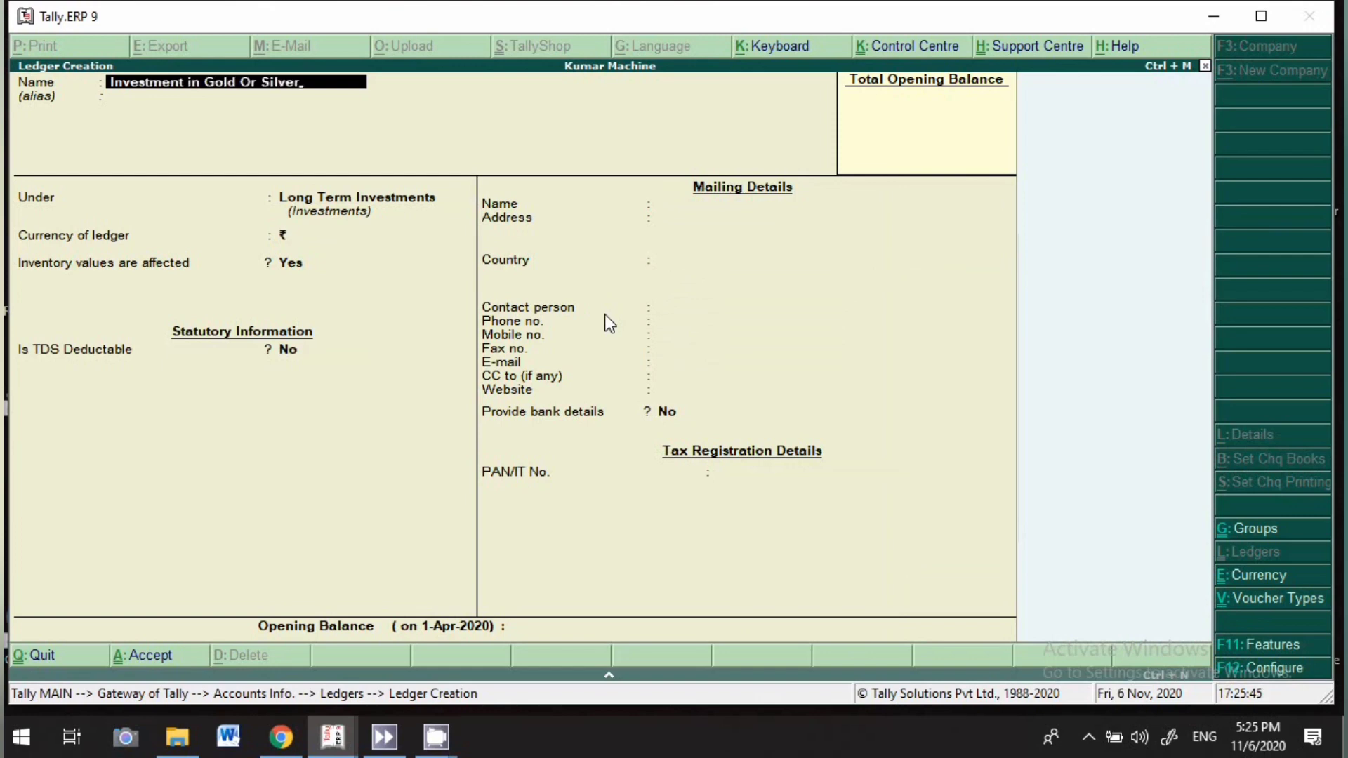
pyautogui.press('Return')
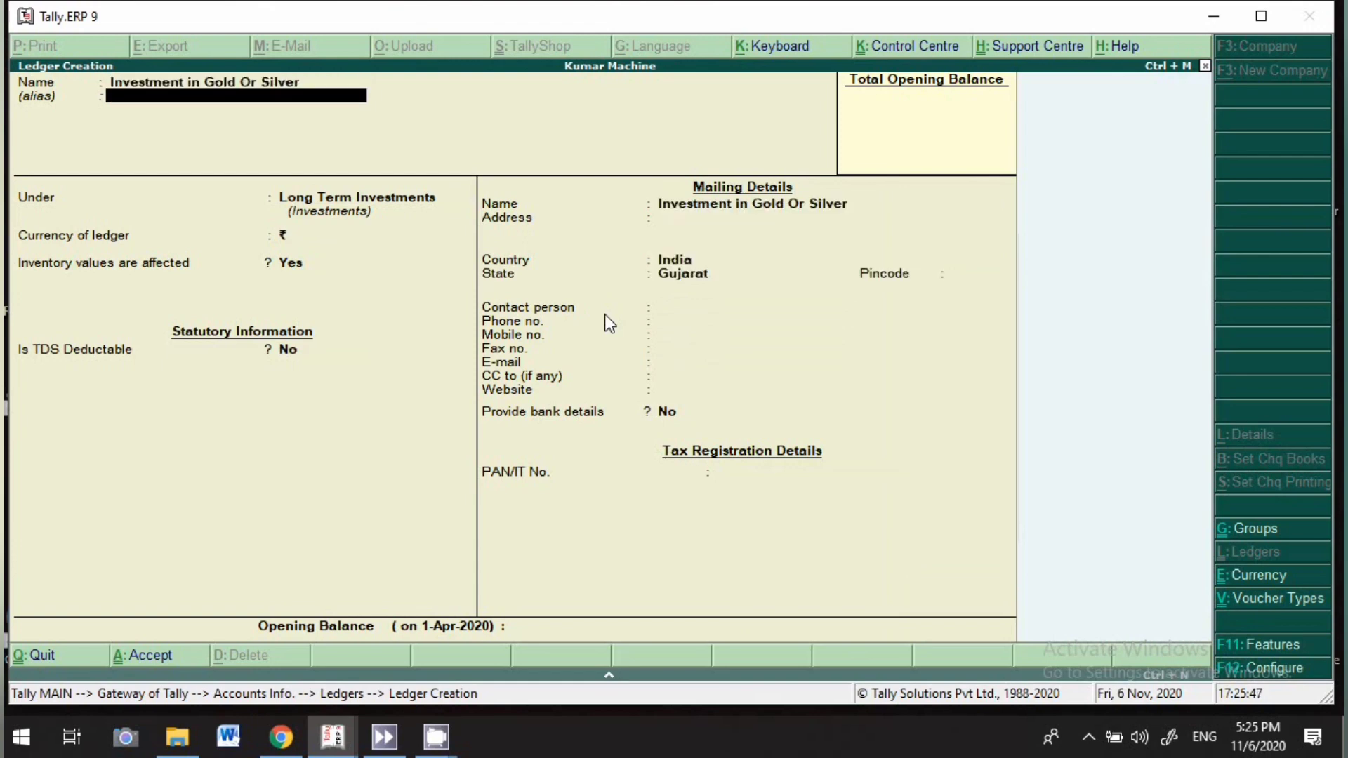
pyautogui.press('Return')
pyautogui.write('S')
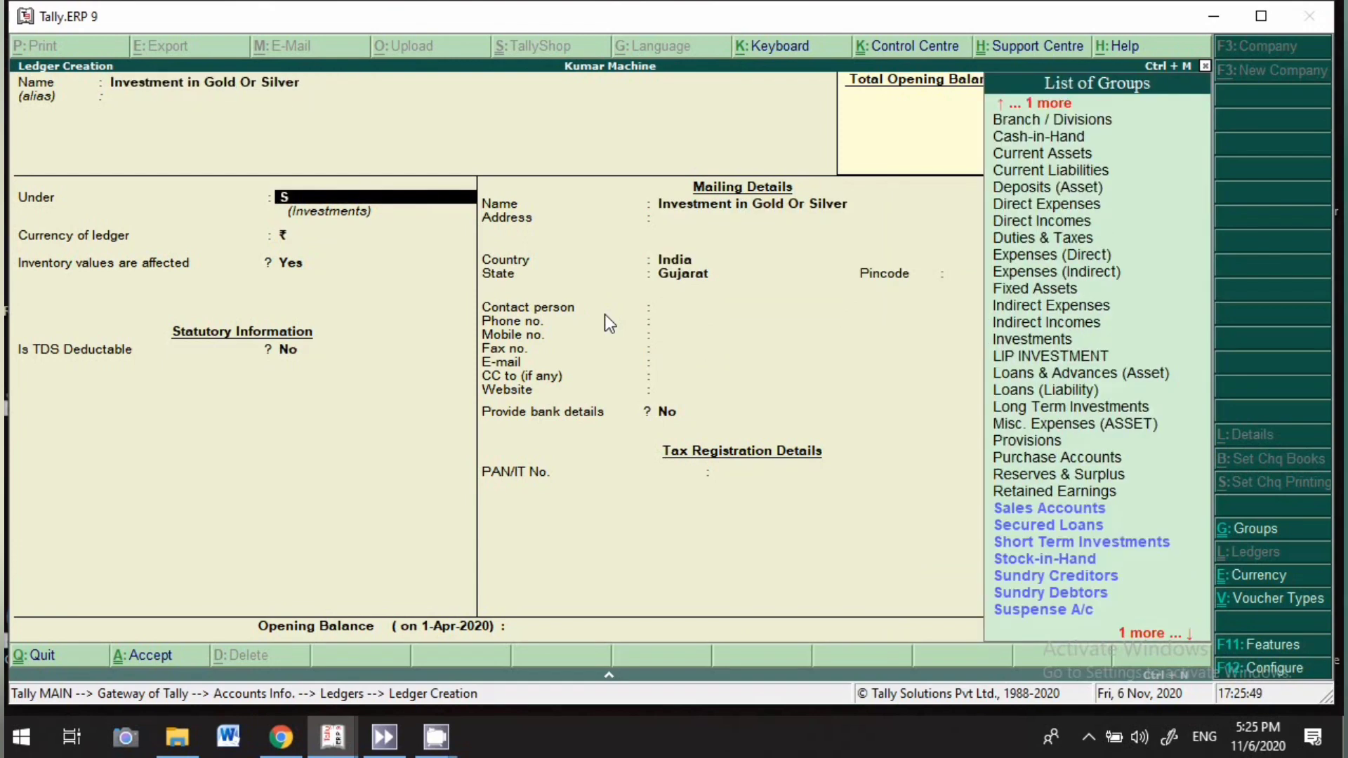
pyautogui.write('h')
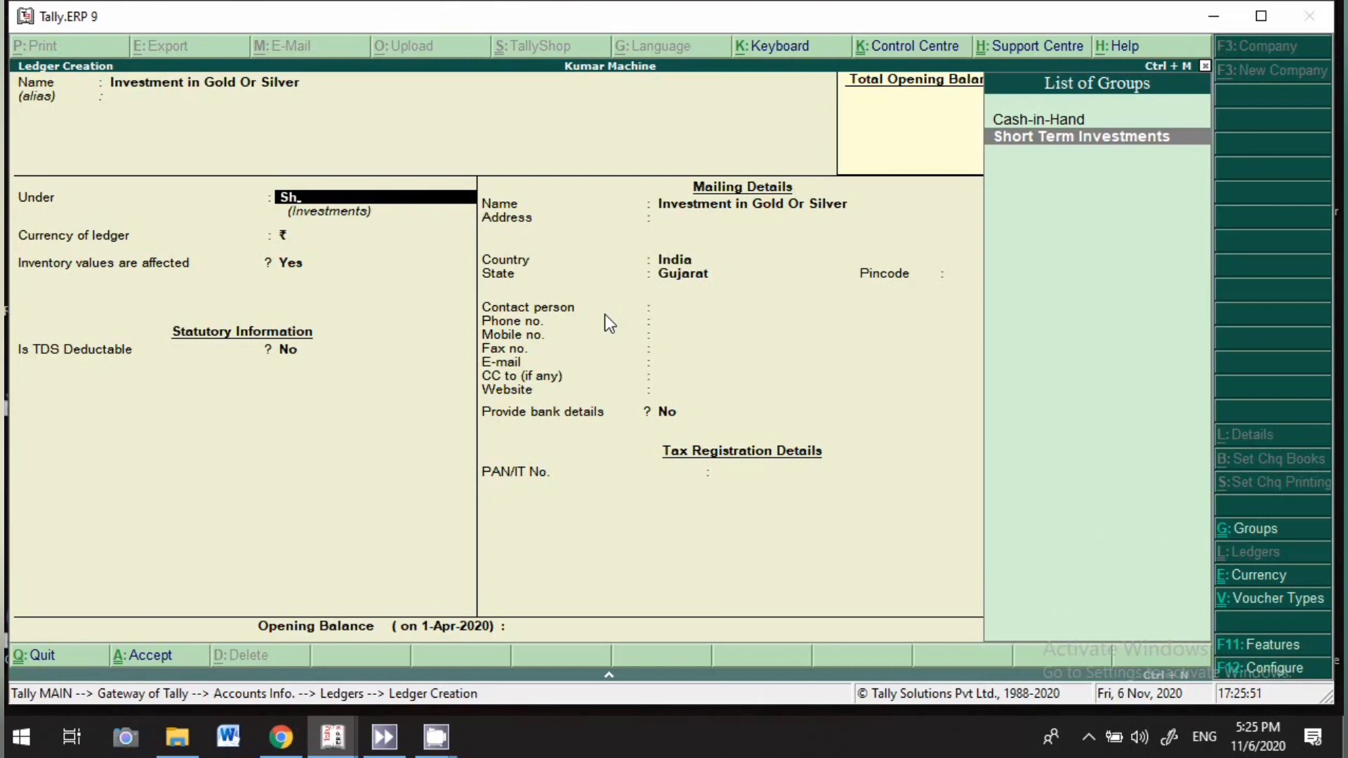
pyautogui.press('Return')
# Keep the remaining defaults for the Investment in Gold Or Silver ledger, with inventory values affected, and save it.
pyautogui.press('Return')
pyautogui.press('Return')
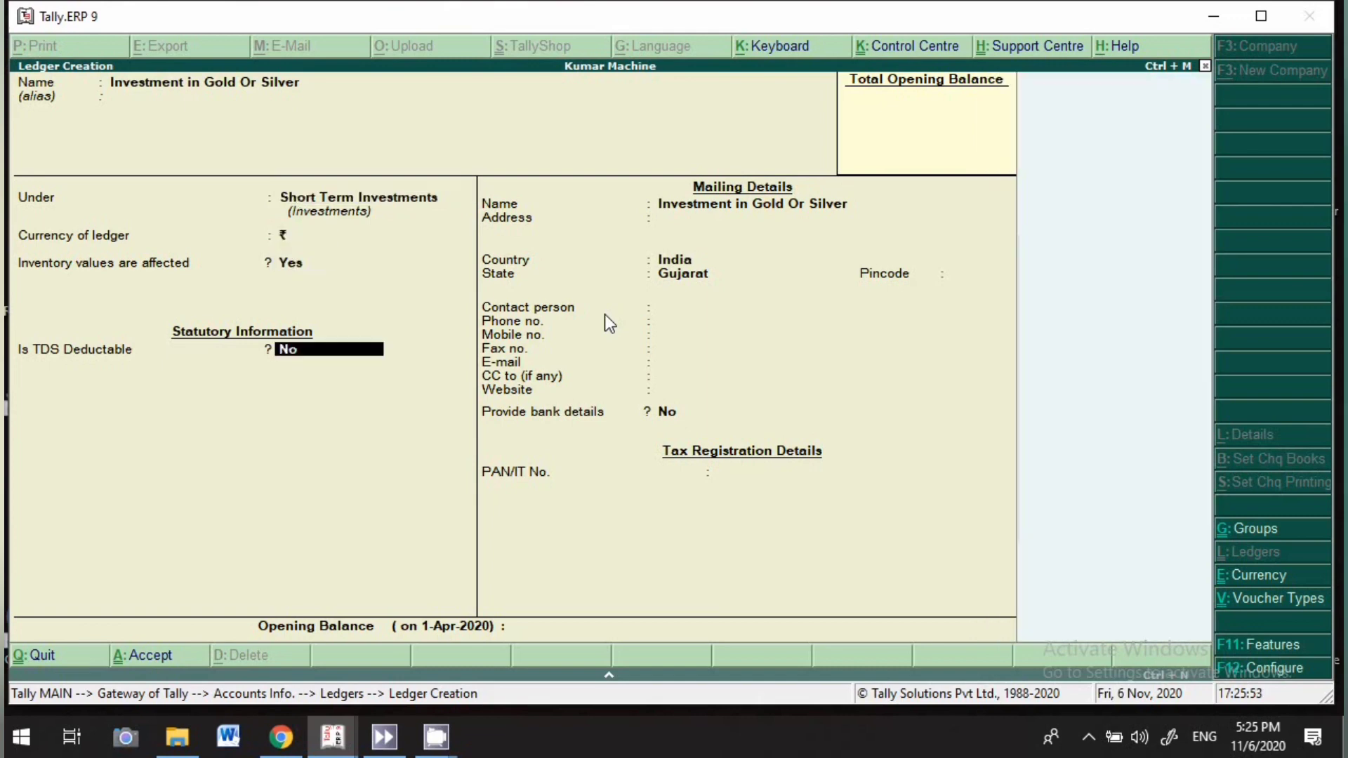
pyautogui.press('Return')
pyautogui.press('Return')
pyautogui.press('Return')
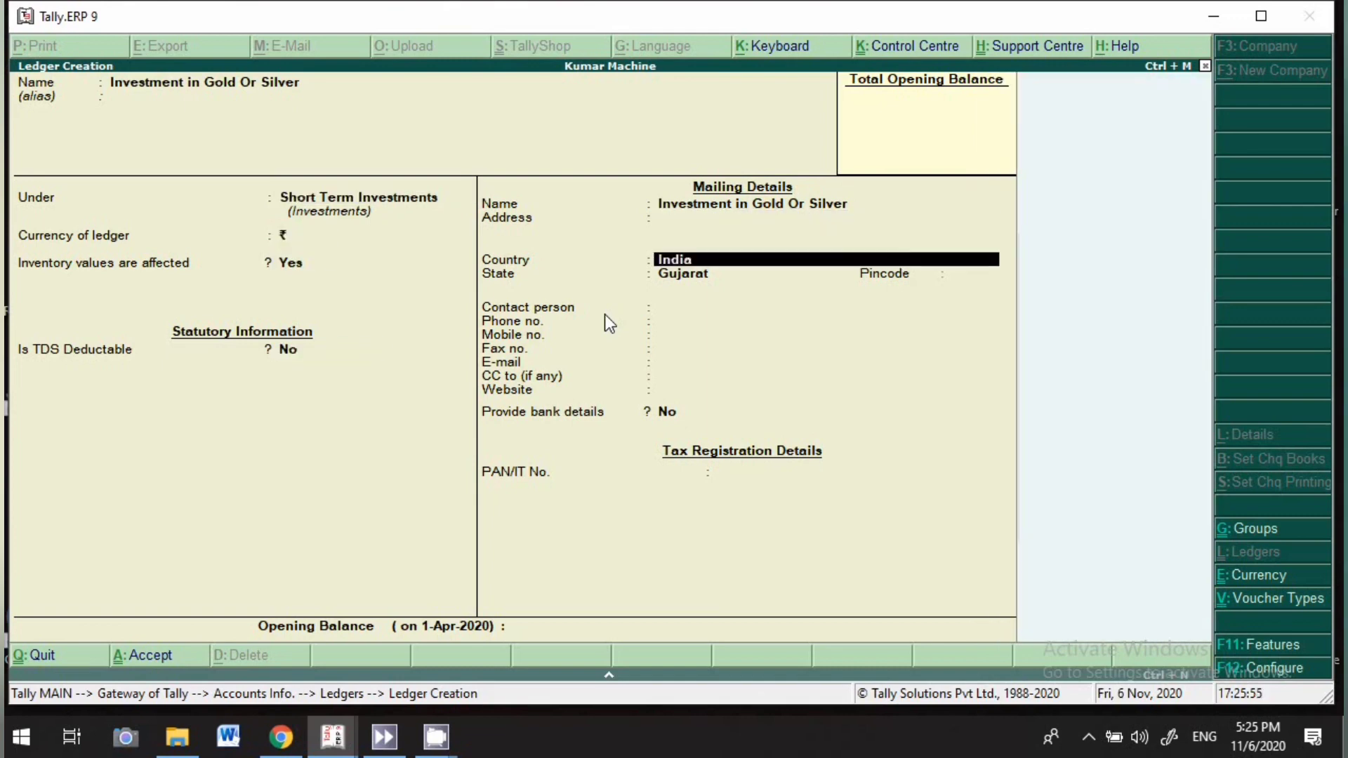
pyautogui.press('Return')
pyautogui.press('Return')
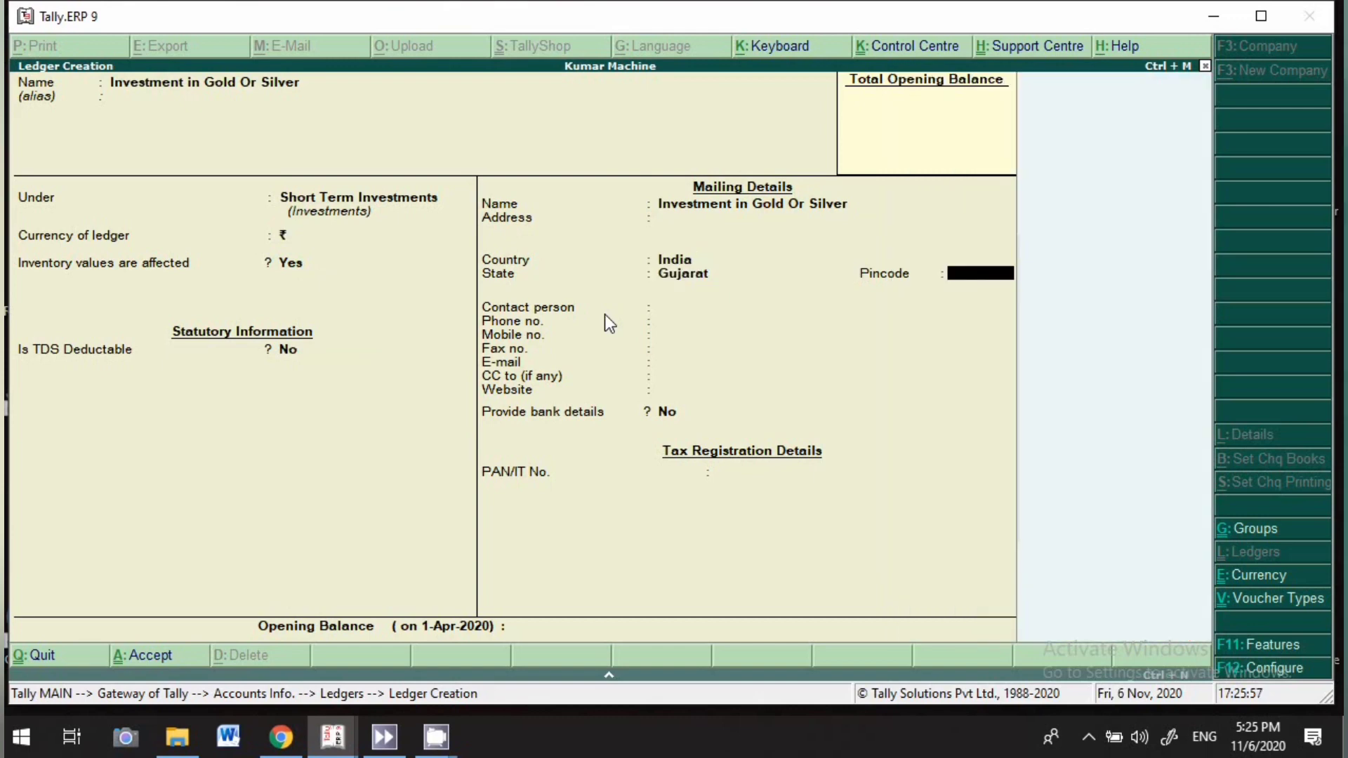
pyautogui.press('Return')
pyautogui.press('Return')
pyautogui.press('Return')
pyautogui.press('Return')
pyautogui.press('Return')
pyautogui.press('Return')
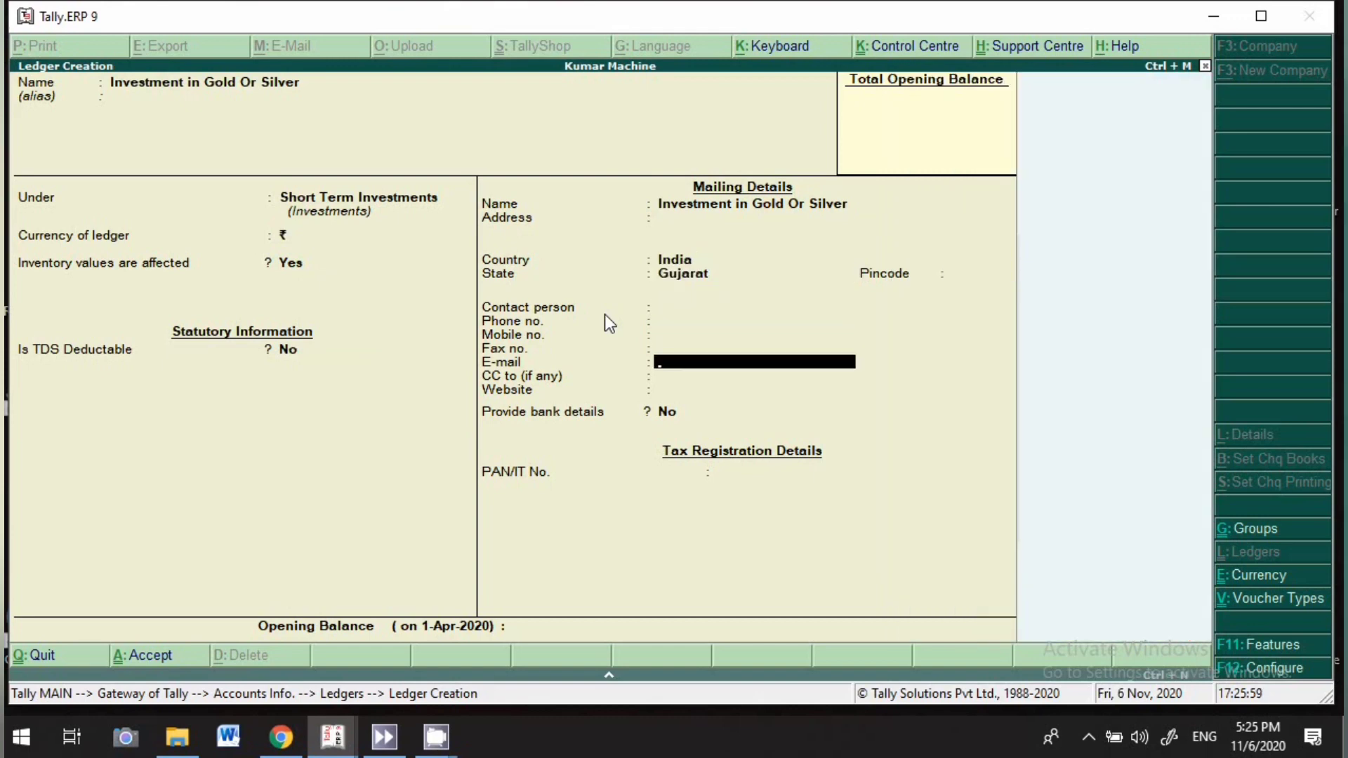
pyautogui.press('Return')
pyautogui.press('Return')
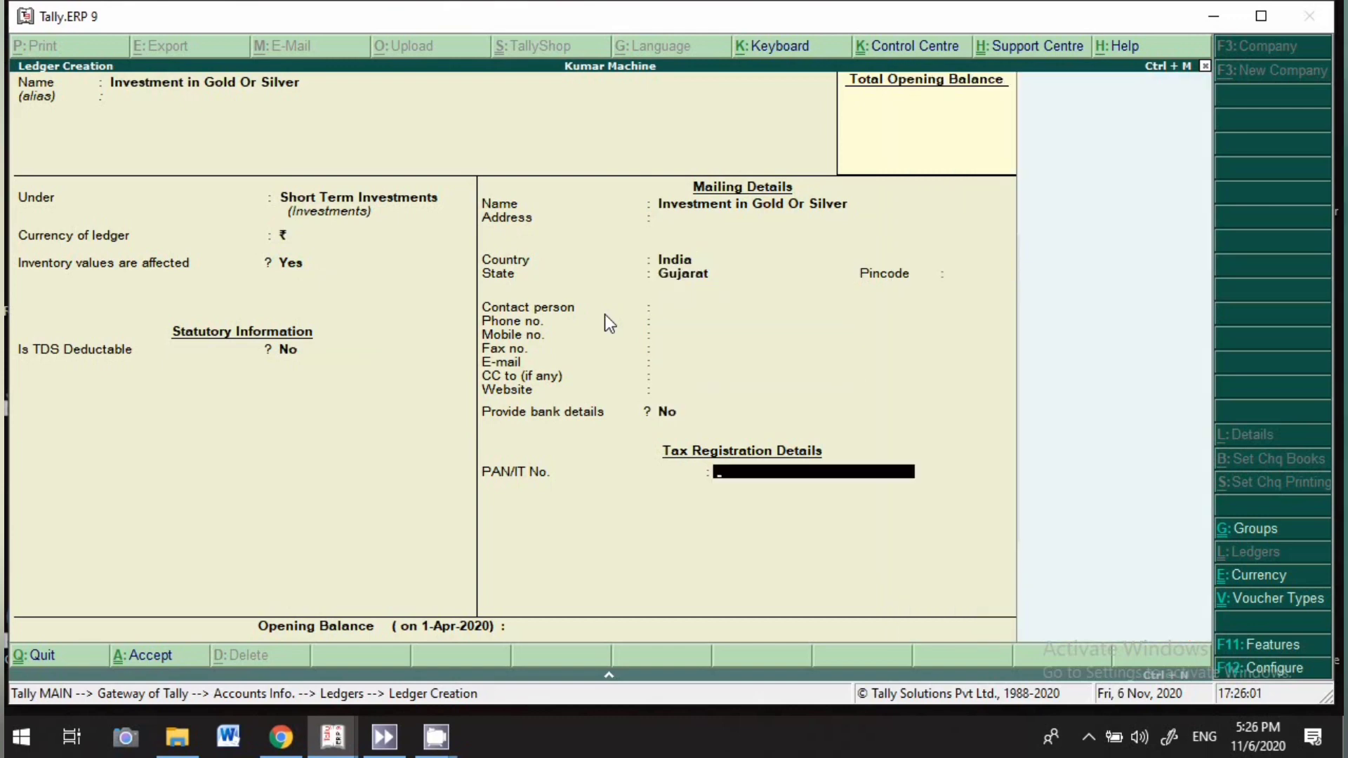
pyautogui.press('Return')
pyautogui.press('Return')
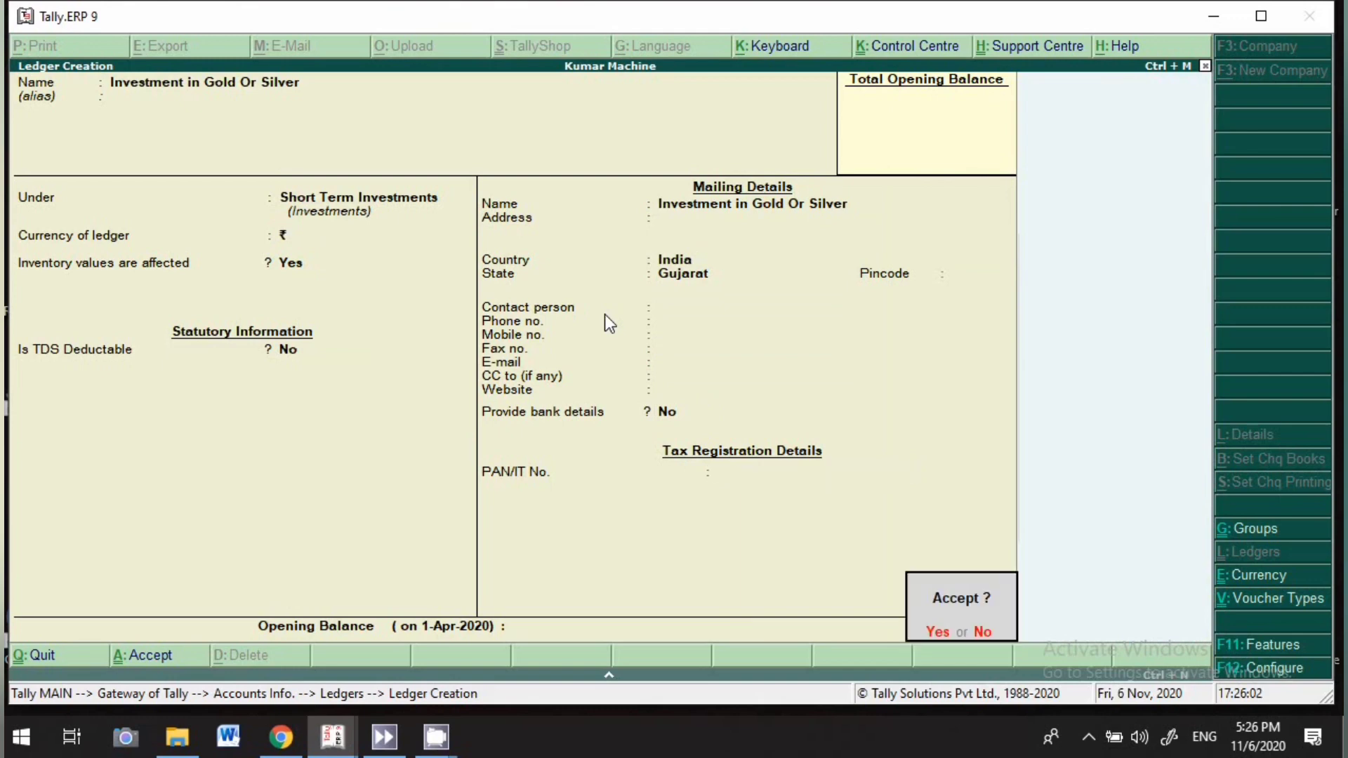
pyautogui.press('Return')
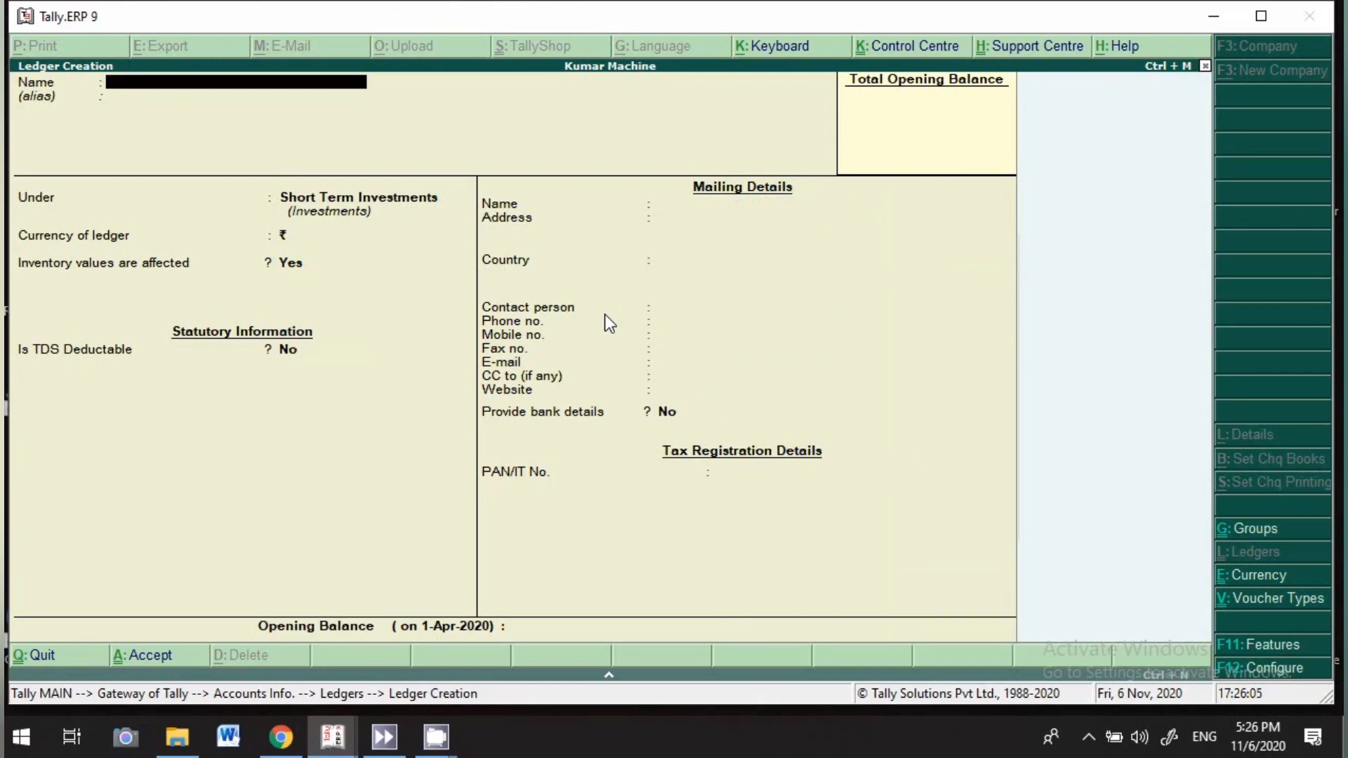
# Name the new ledger Kotak Growth MF SIP and place it under the Long Term Investments group.
pyautogui.write('Kotak Growth MF SIP')
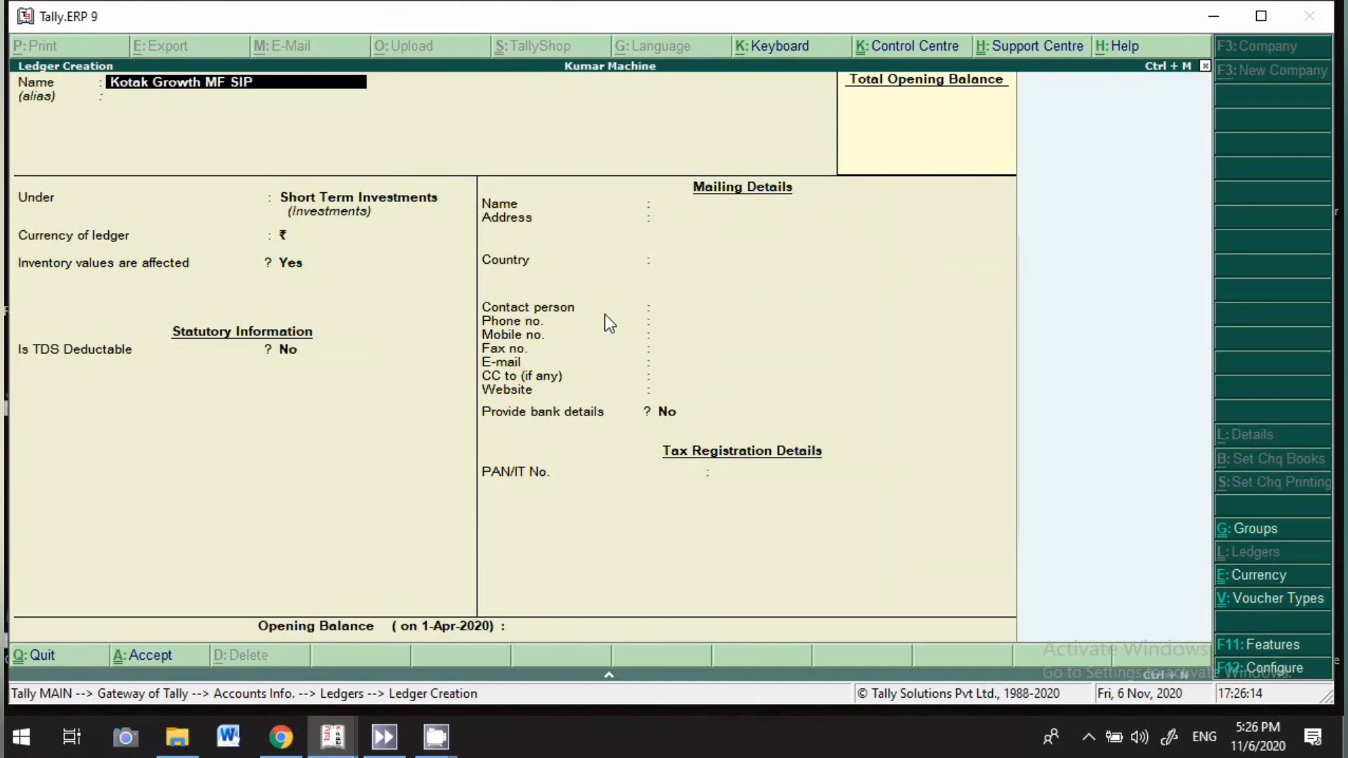
pyautogui.press('Return')
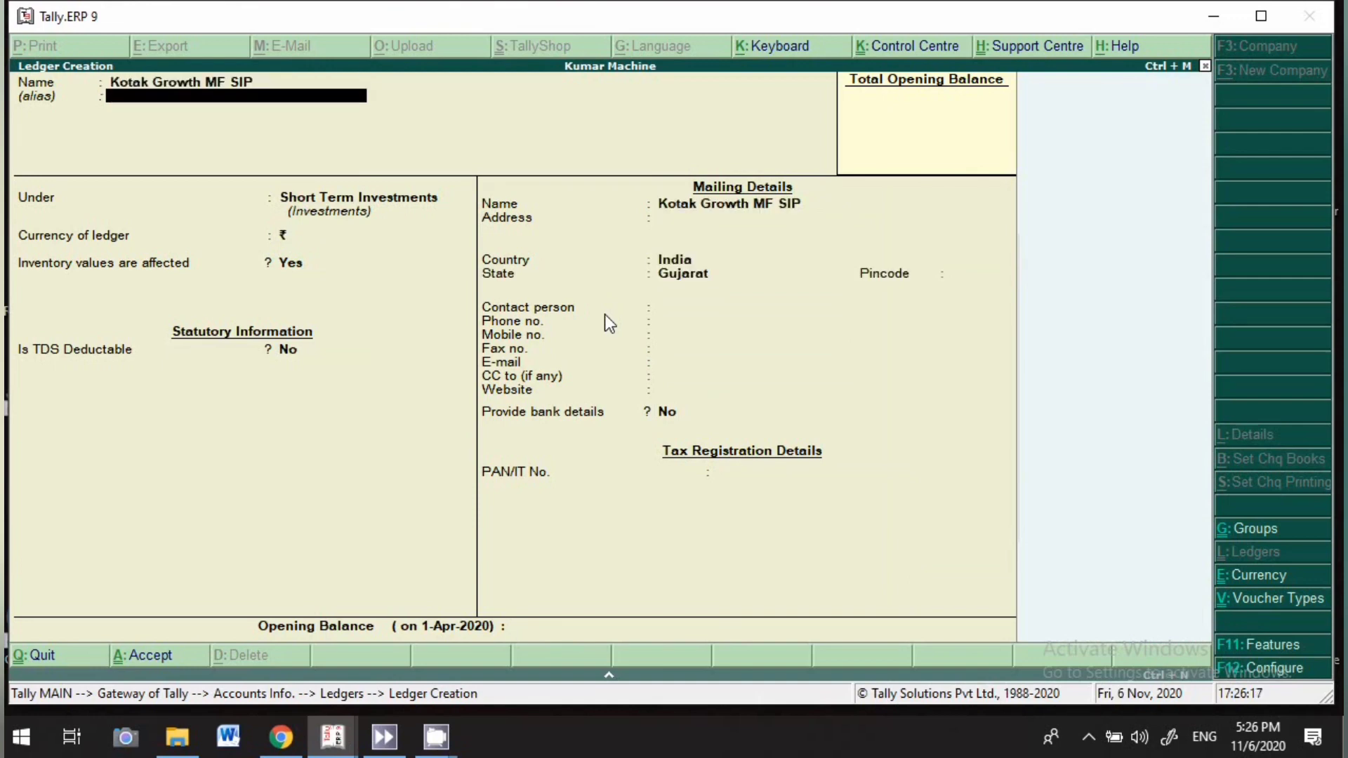
pyautogui.press('Return')
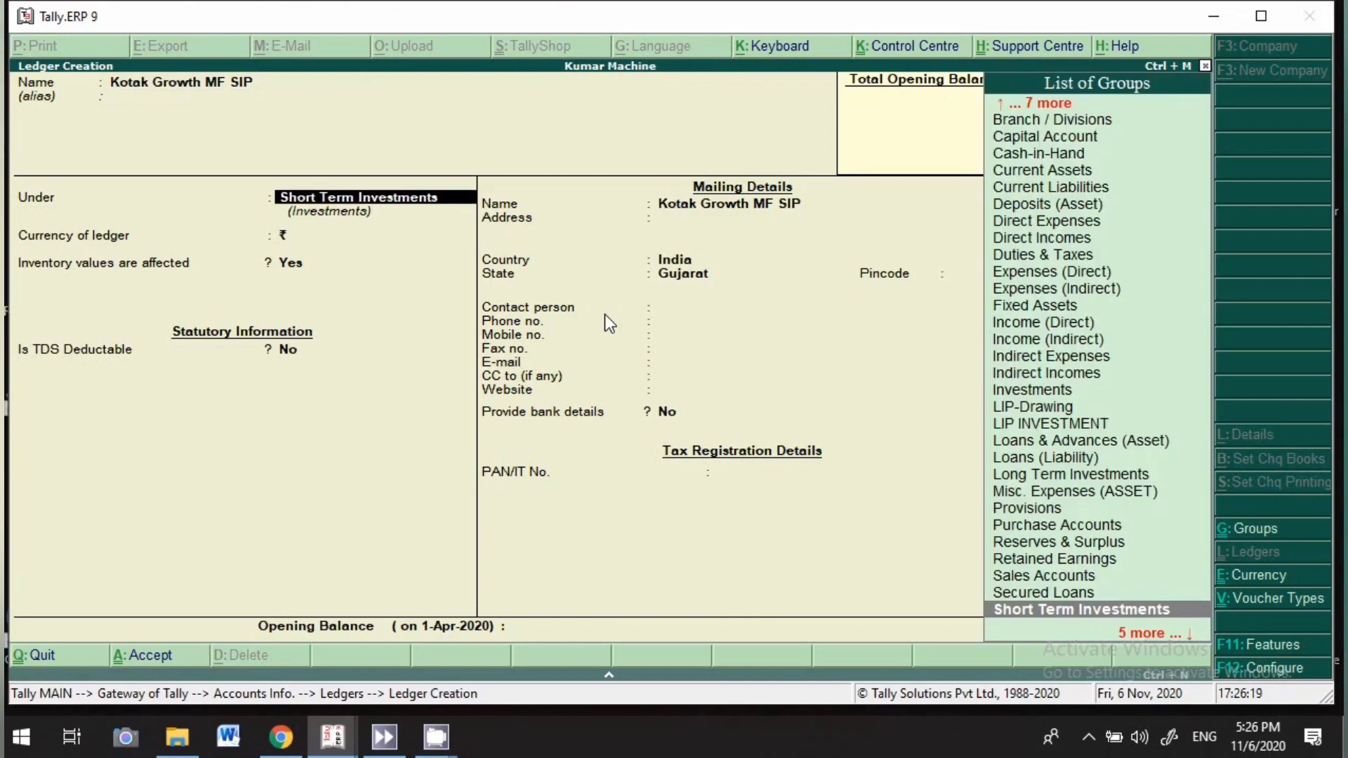
pyautogui.write('Long')
pyautogui.press('Return')
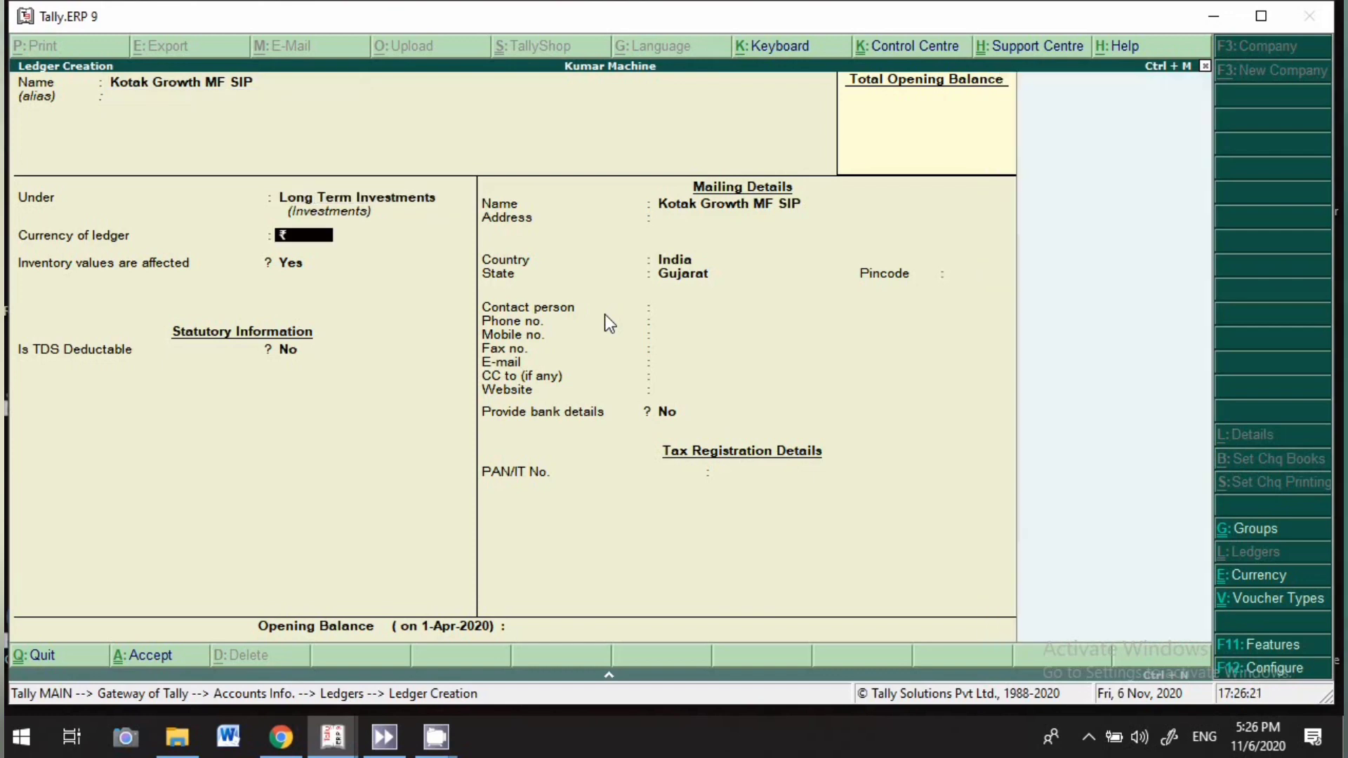
# Keep the remaining defaults for the Kotak Growth MF SIP ledger, with inventory values affected, and save it.
pyautogui.press('Return')
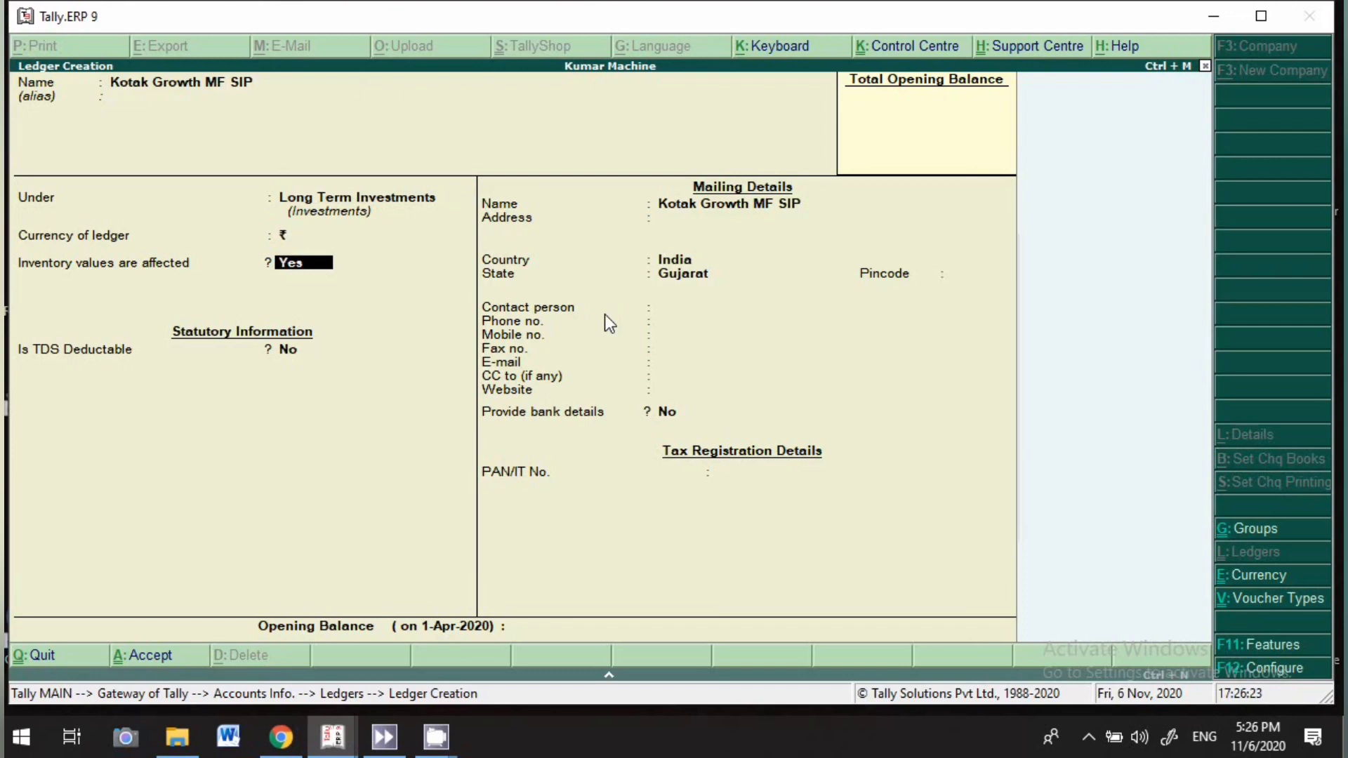
pyautogui.press('Return')
pyautogui.press('Return')
pyautogui.press('Return')
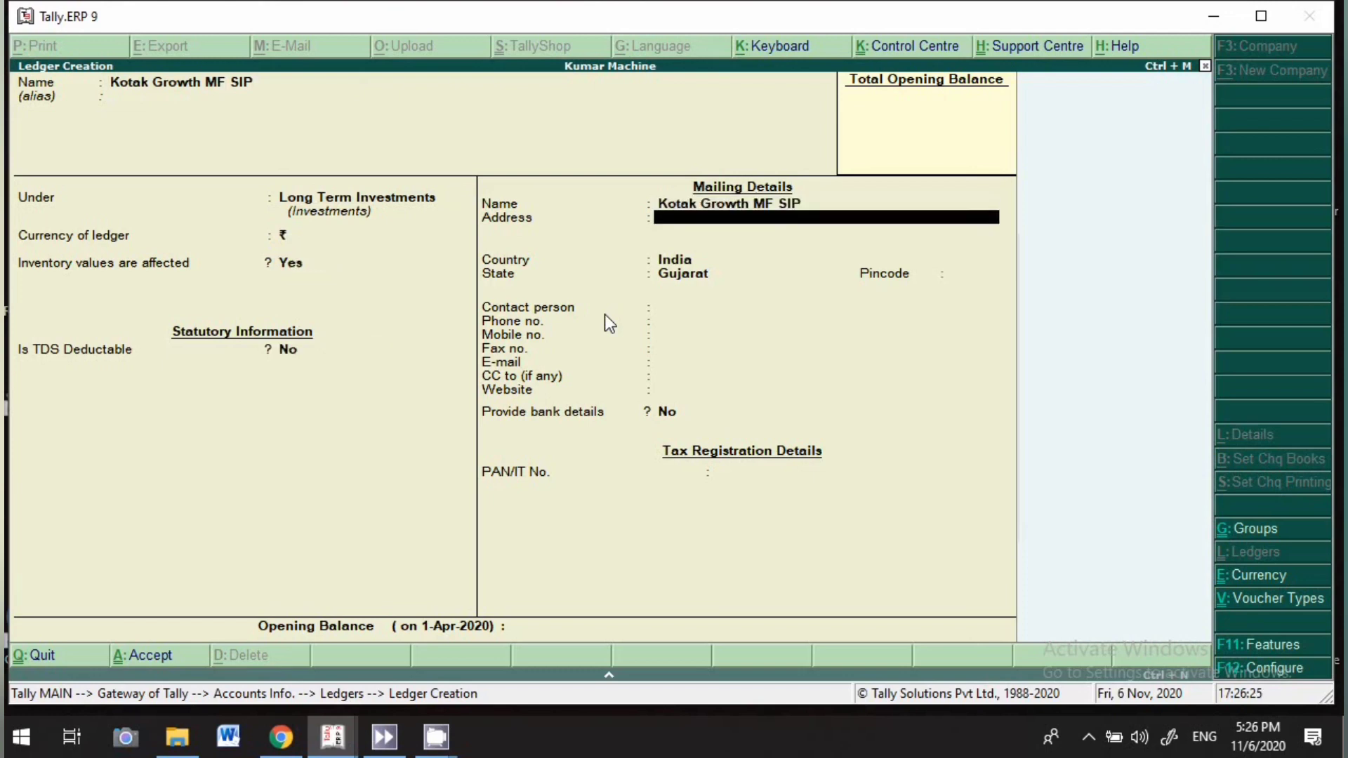
pyautogui.press('Return')
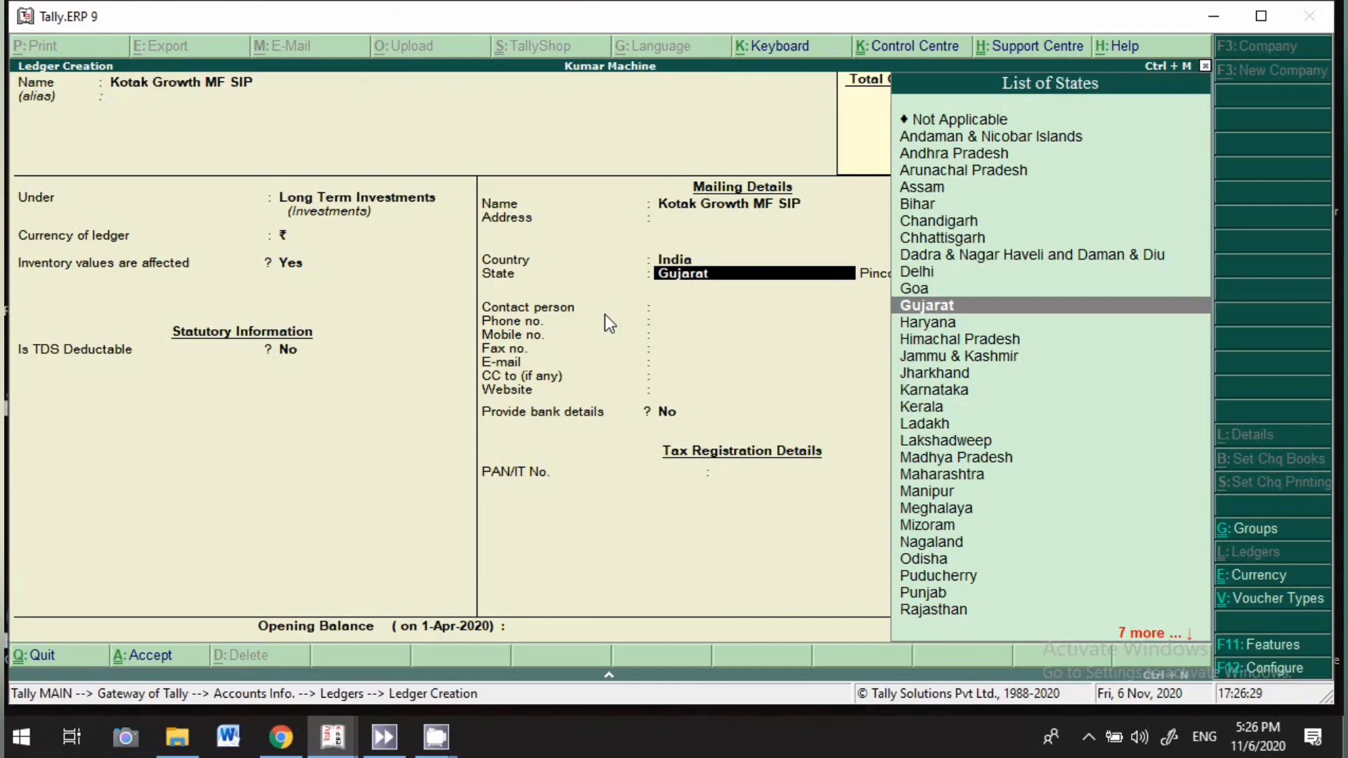
pyautogui.press('Return')
pyautogui.press('Return')
pyautogui.press('Return')
pyautogui.press('Return')
pyautogui.press('Return')
pyautogui.press('Return')
pyautogui.press('Return')
pyautogui.press('Return')
pyautogui.press('Return')
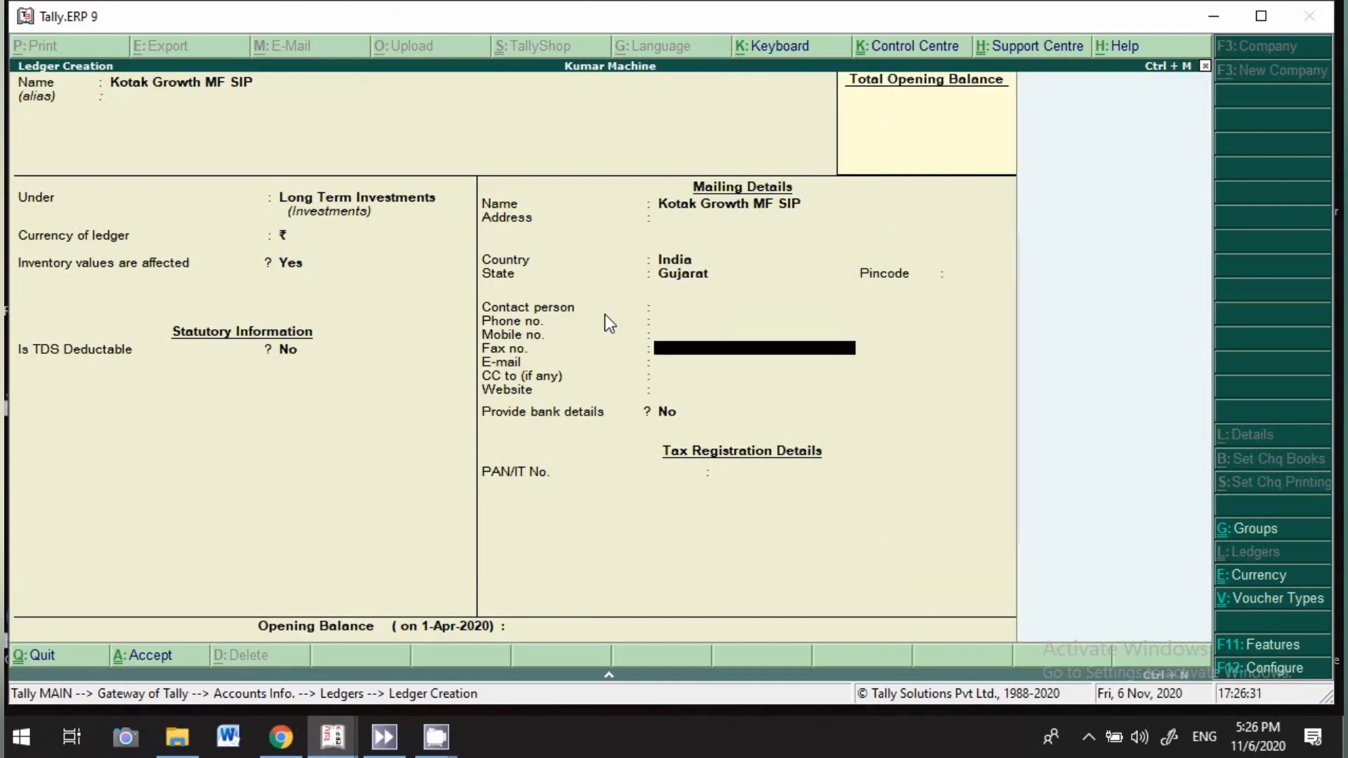
pyautogui.press('Return')
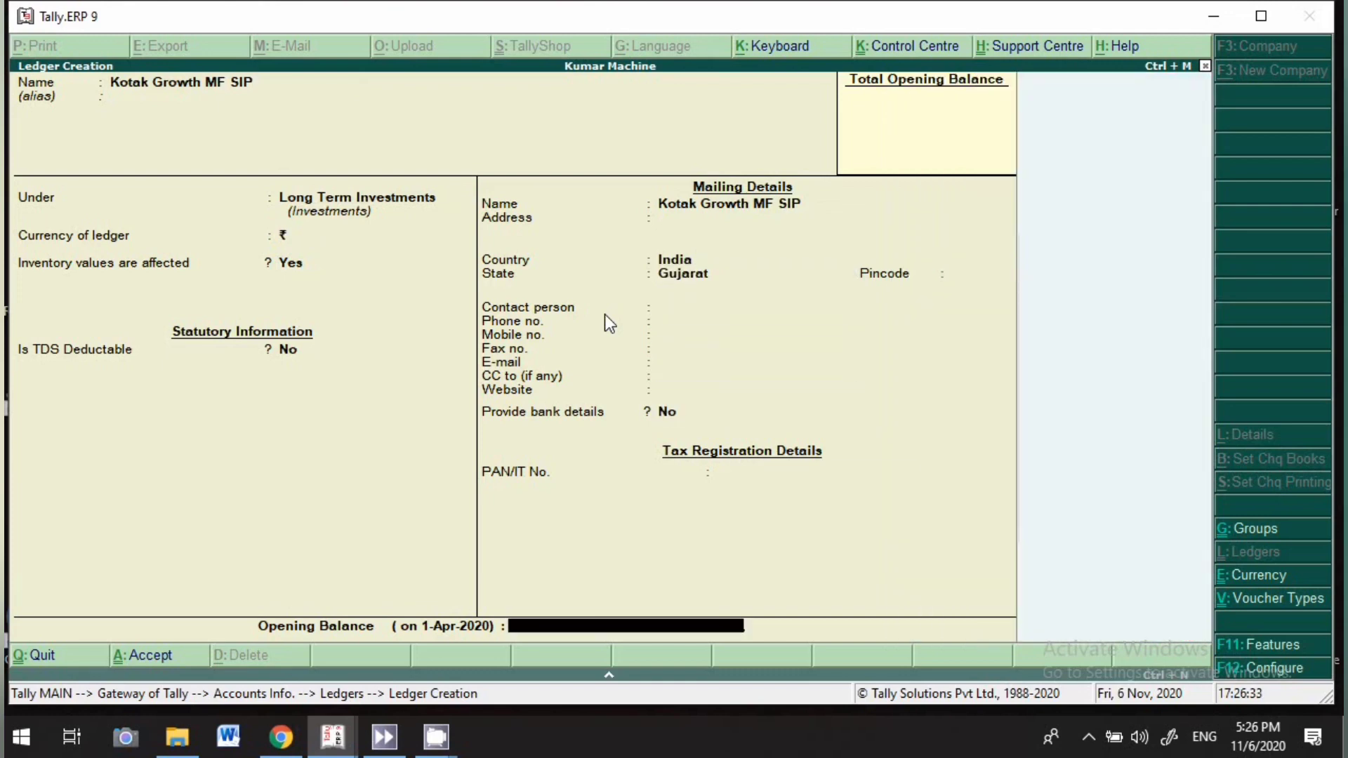
pyautogui.press('Return')
pyautogui.press('Return')
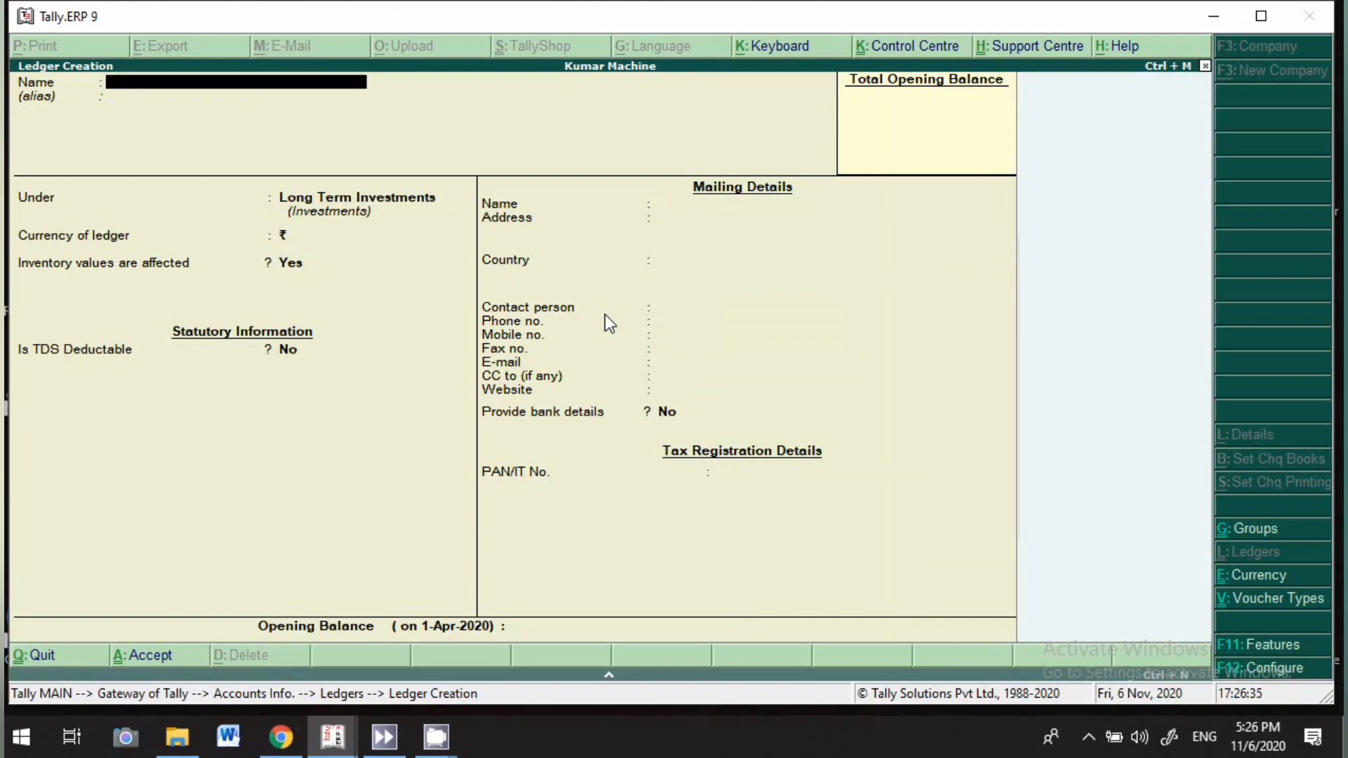
# Name the new ledger Sbi Mutual Fund Sip and keep it under the Long Term Investments group.
pyautogui.write('Sbi Mutual Fund Sip')
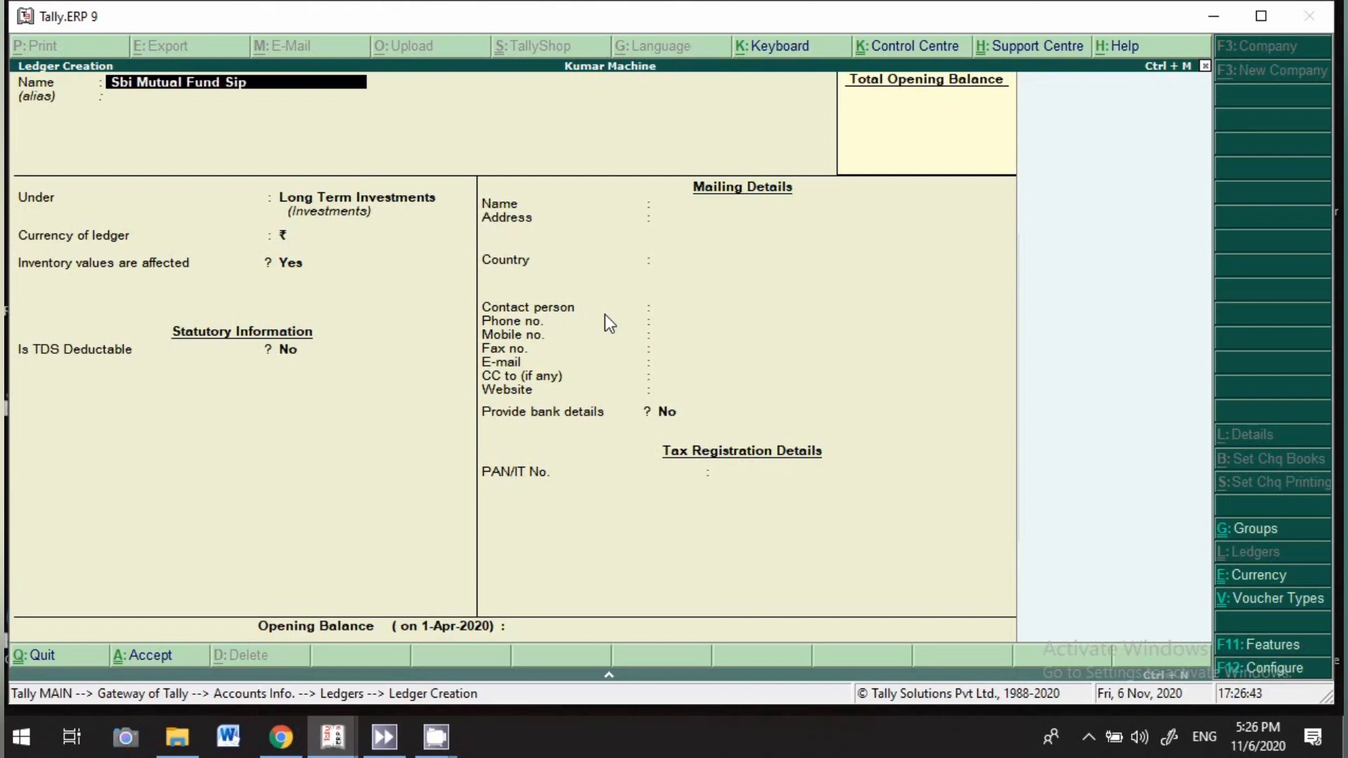
pyautogui.press('Return')
pyautogui.press('Return')
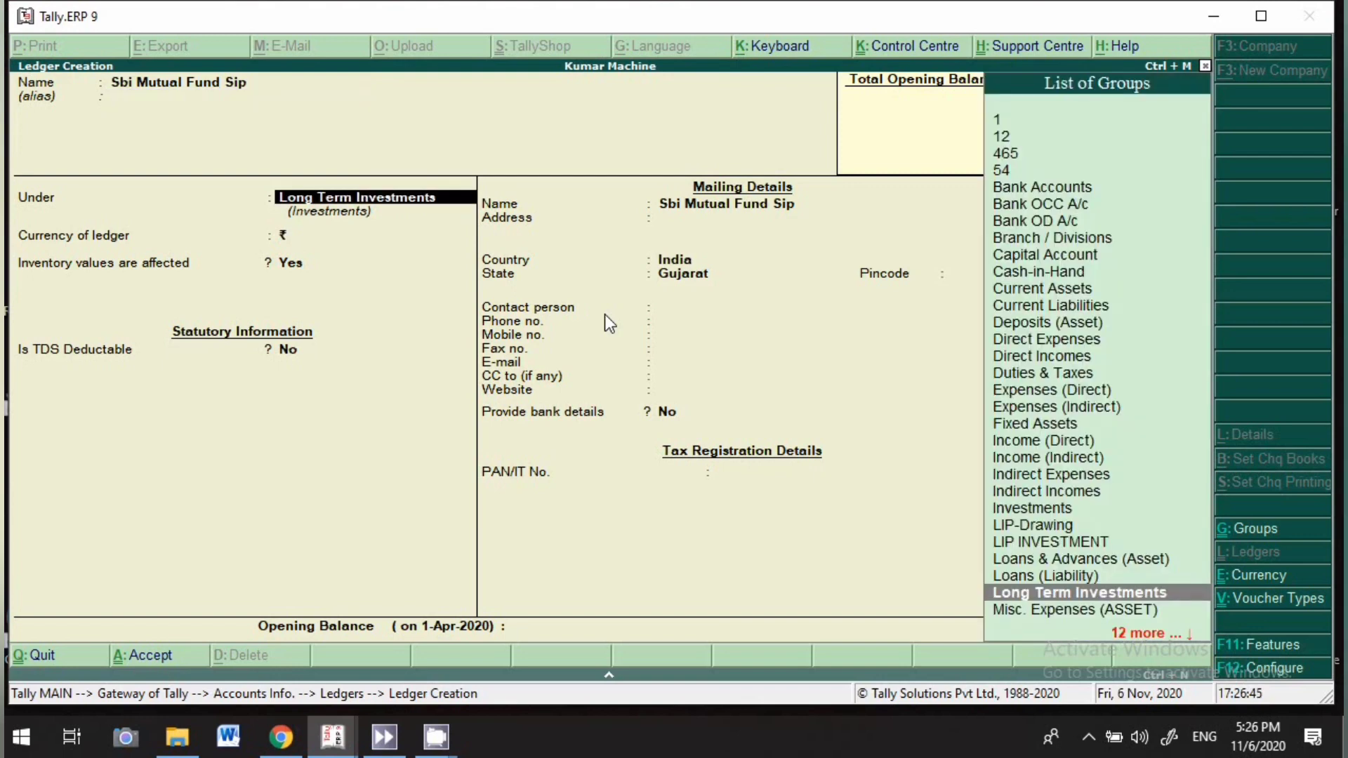
pyautogui.press('Return')
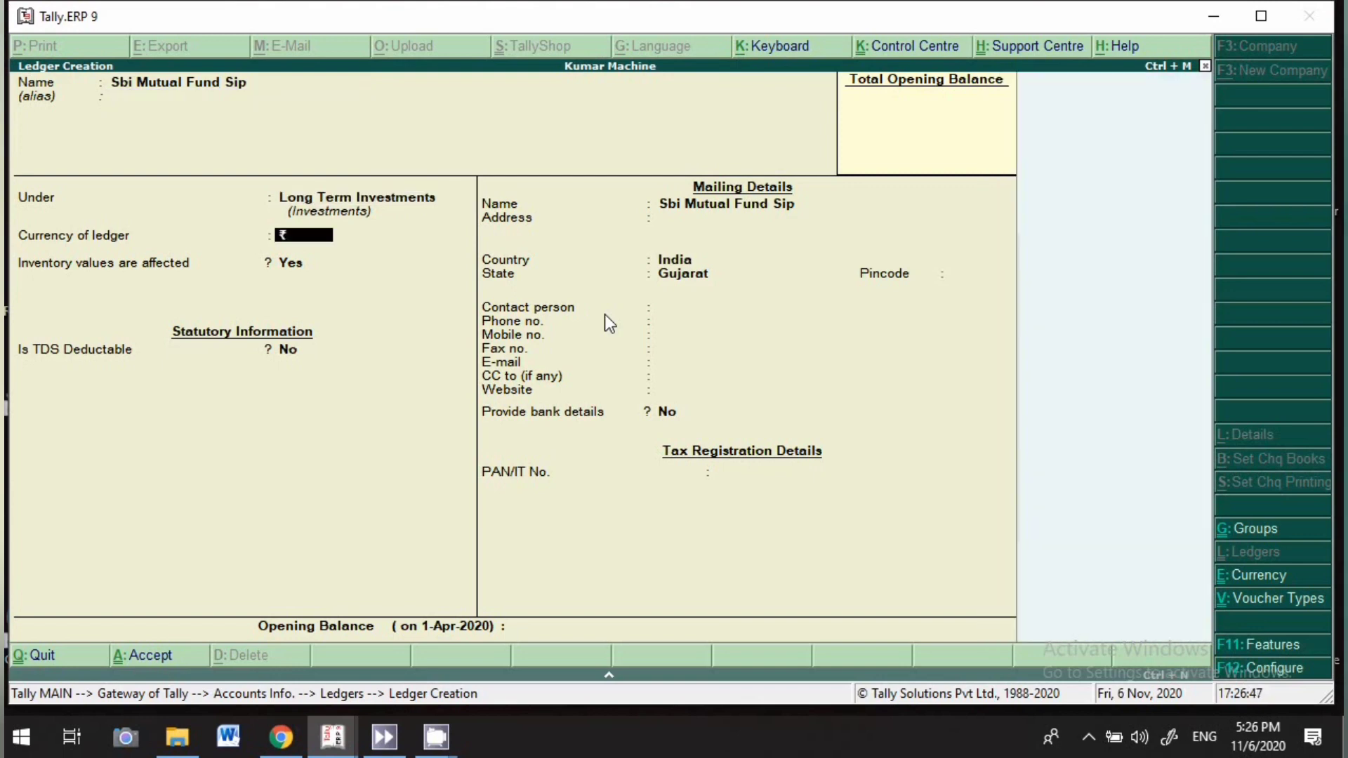
# Save the Sbi Mutual Fund Sip ledger with its remaining defaults and leave ledger creation for the Gateway of Tally.
pyautogui.press('Return')
pyautogui.press('Return')
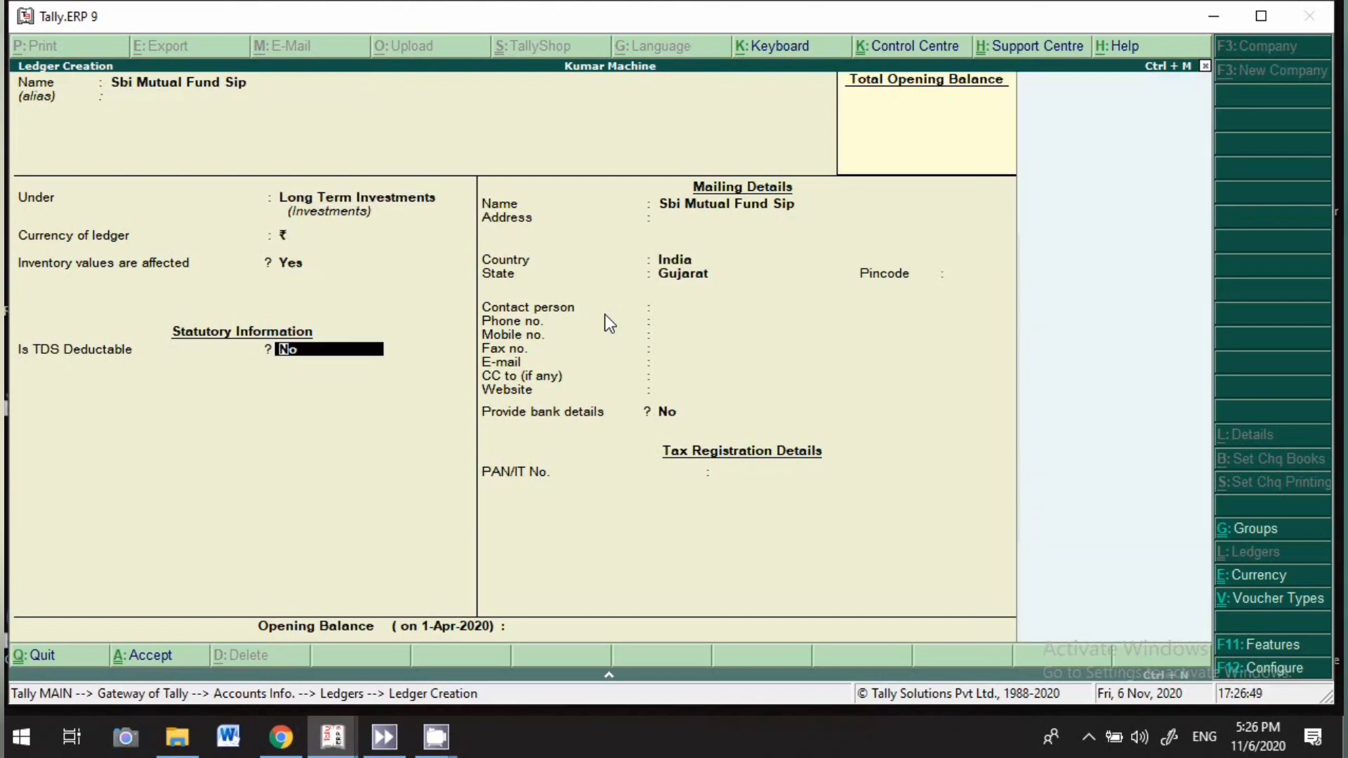
pyautogui.press('Return')
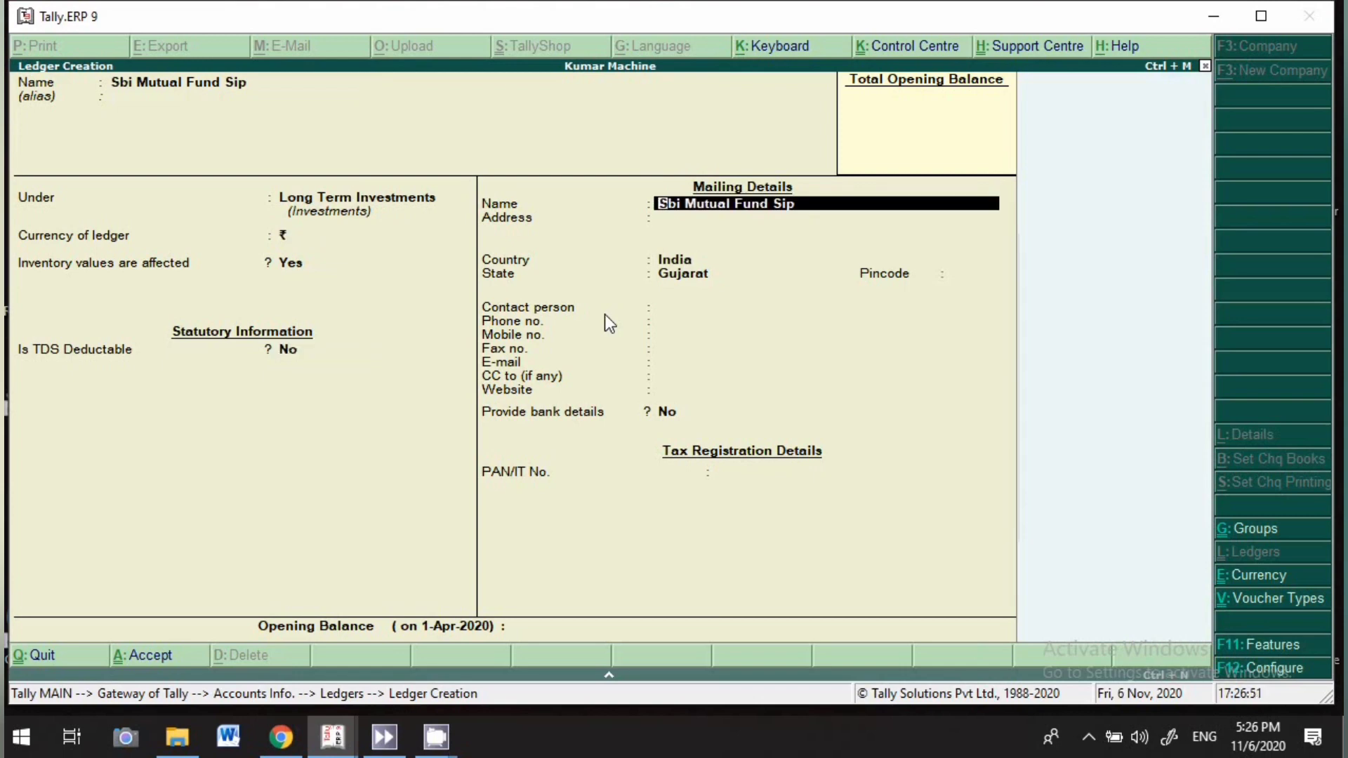
pyautogui.press('Return')
pyautogui.press('Return')
pyautogui.press('Return')
pyautogui.press('Return')
pyautogui.press('Return')
pyautogui.press('Return')
pyautogui.press('Return')
pyautogui.press('Return')
pyautogui.press('Return')
pyautogui.press('Return')
pyautogui.press('Return')
pyautogui.press('Return')
pyautogui.press('Return')
pyautogui.press('Return')
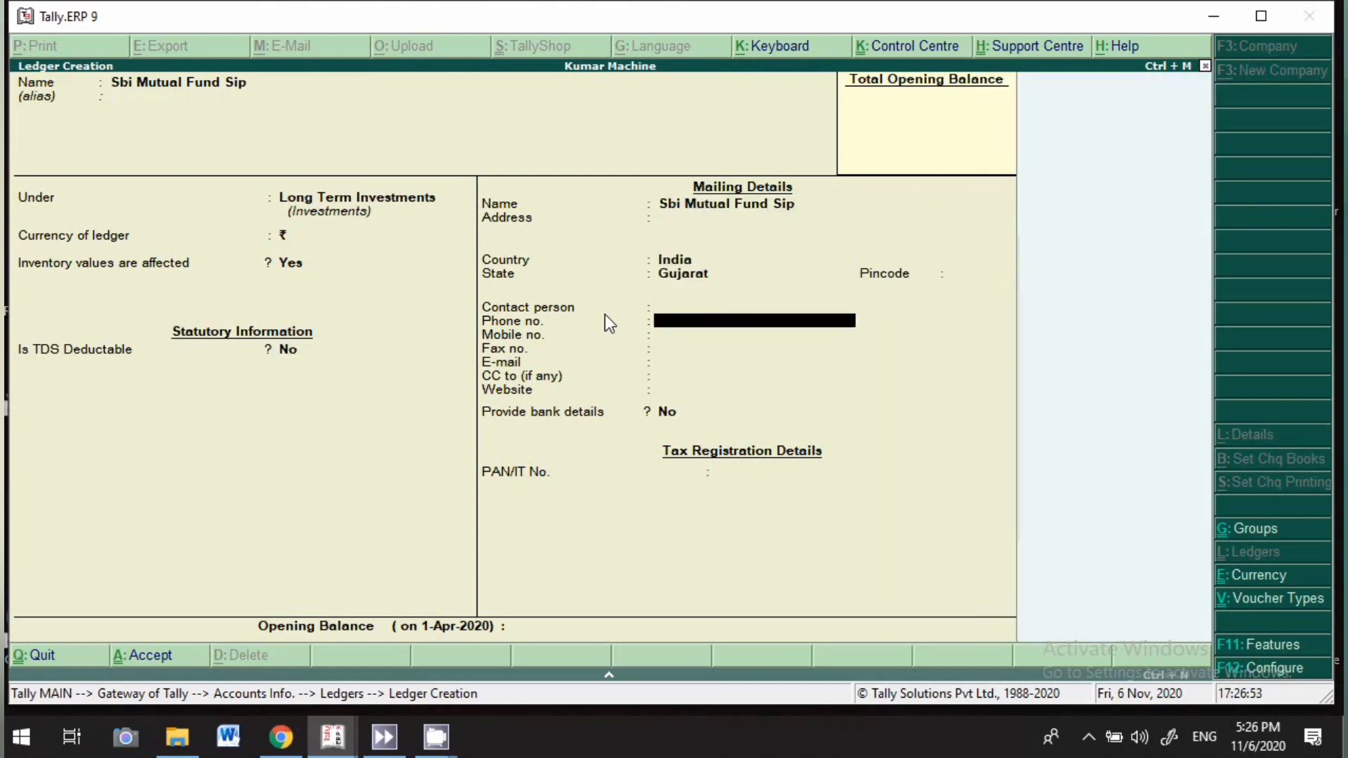
pyautogui.press('Return')
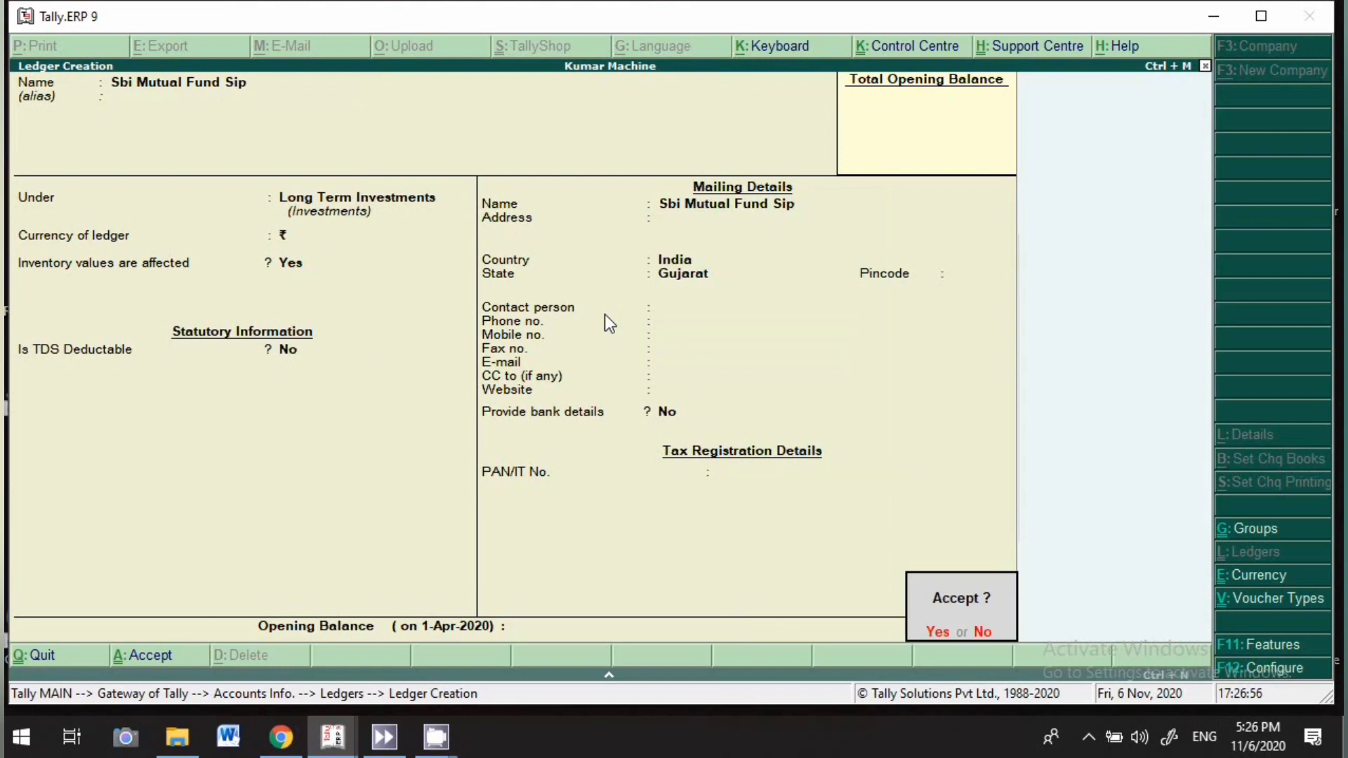
pyautogui.press('Return')
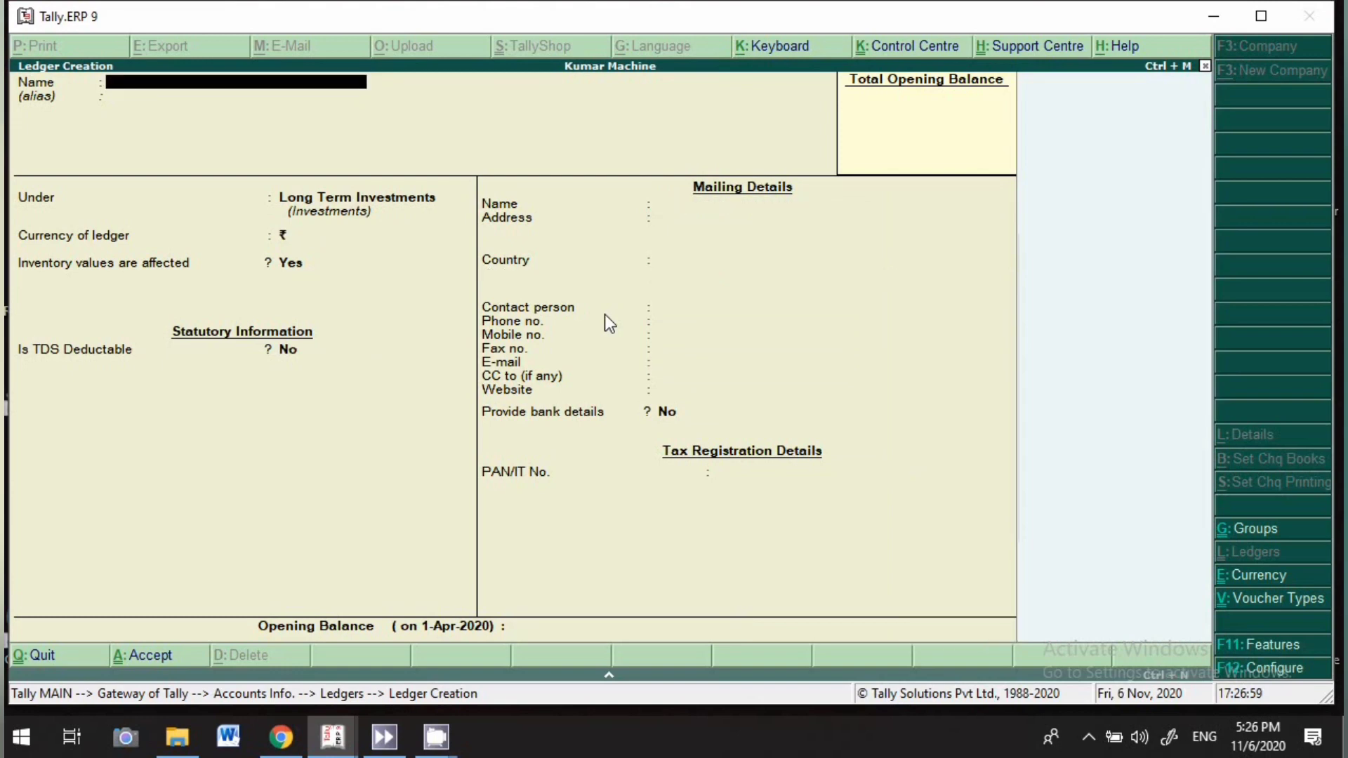
pyautogui.press('Escape')
pyautogui.press('Return')
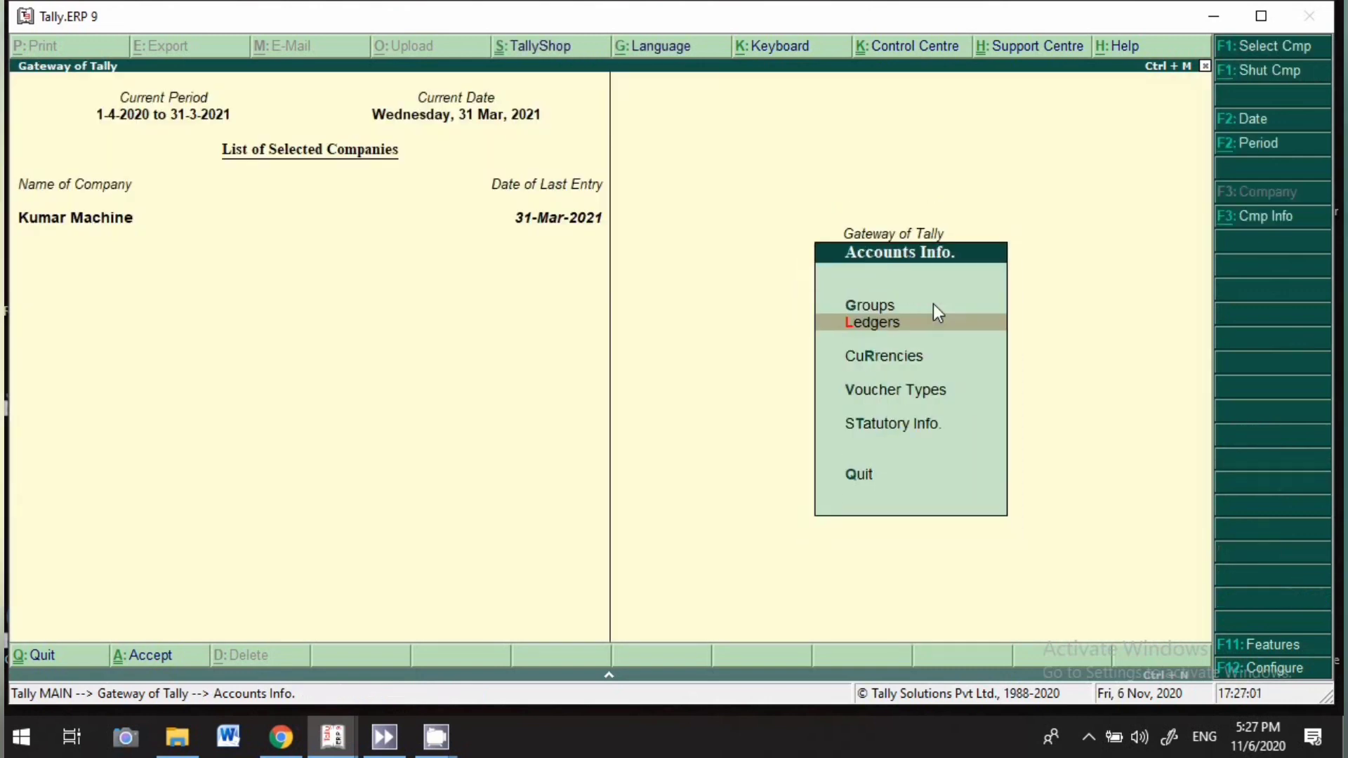
pyautogui.press('Escape')
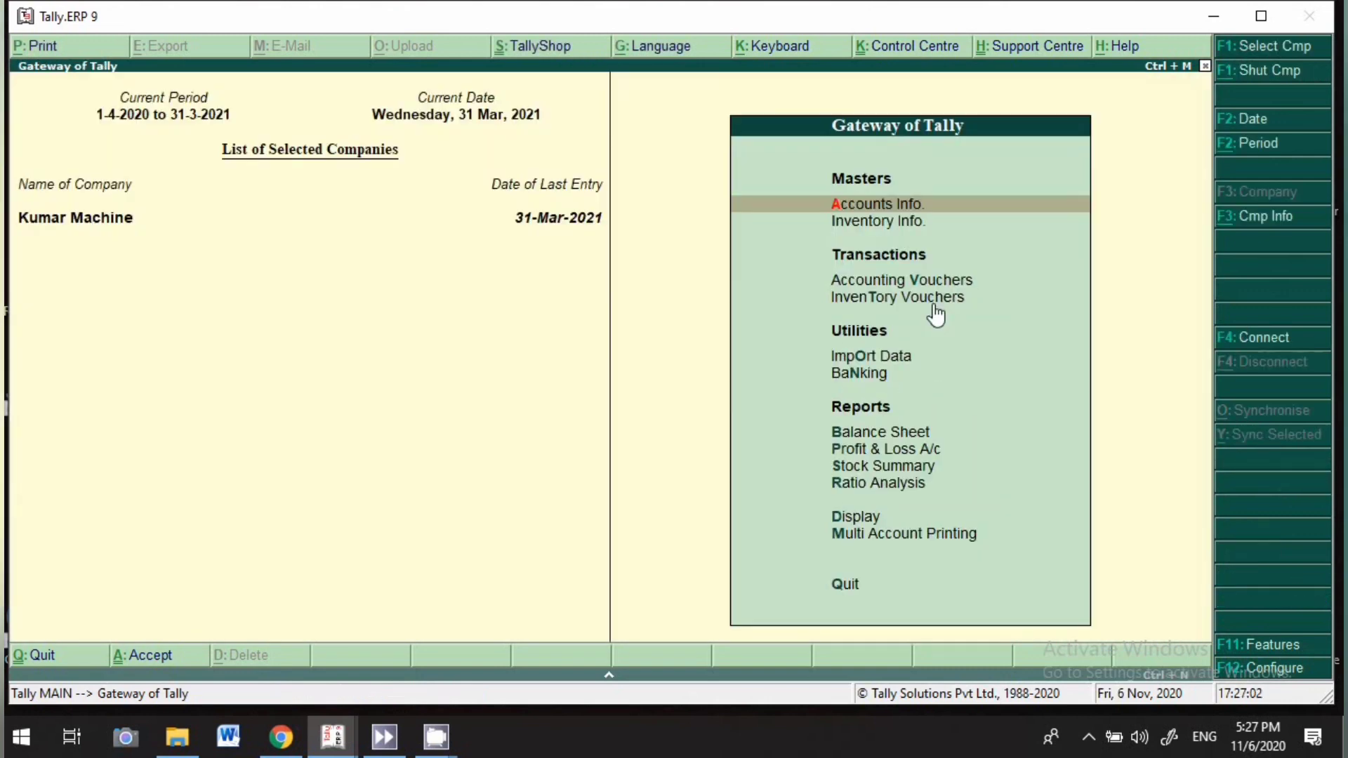
# Start a new single stock item named Kotak Growth Fund and keep it under Primary.
pyautogui.click(889, 226)
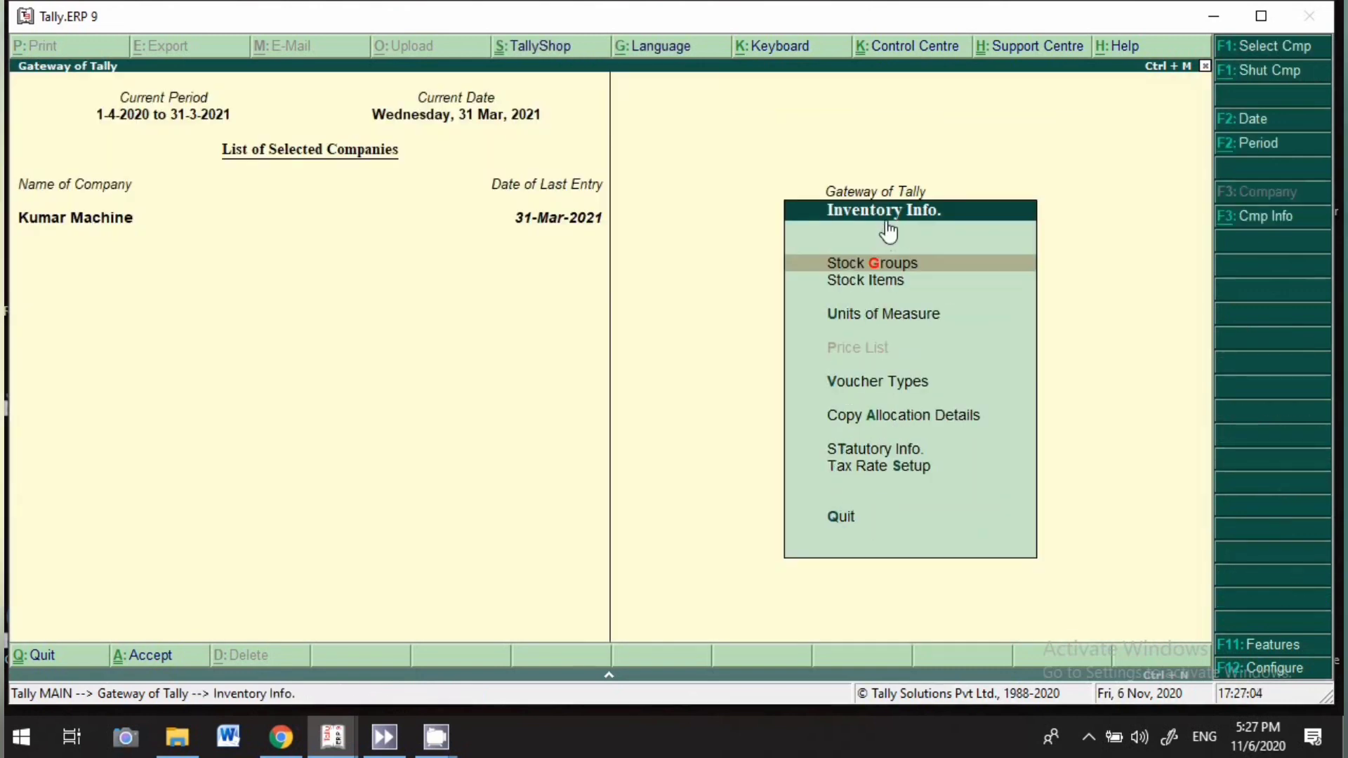
pyautogui.press('Down')
pyautogui.press('Return')
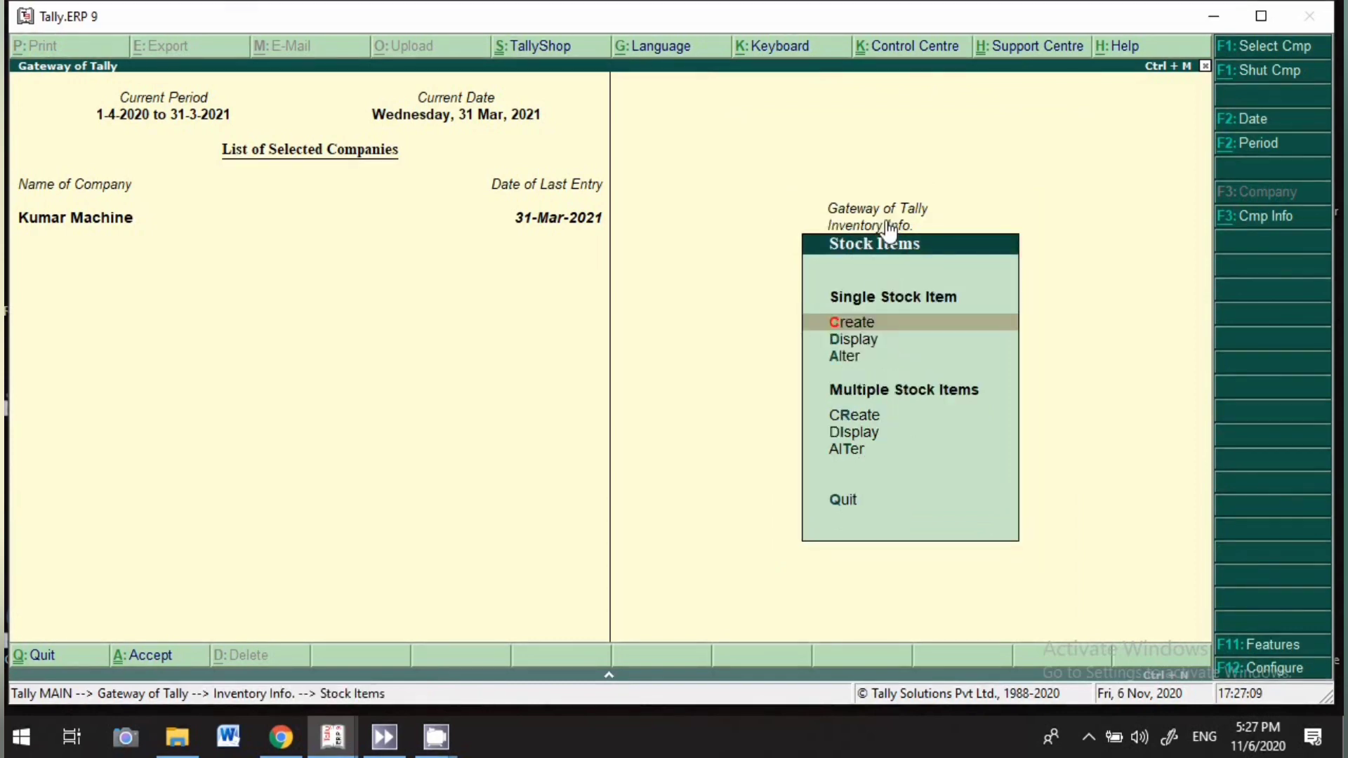
pyautogui.press('Return')
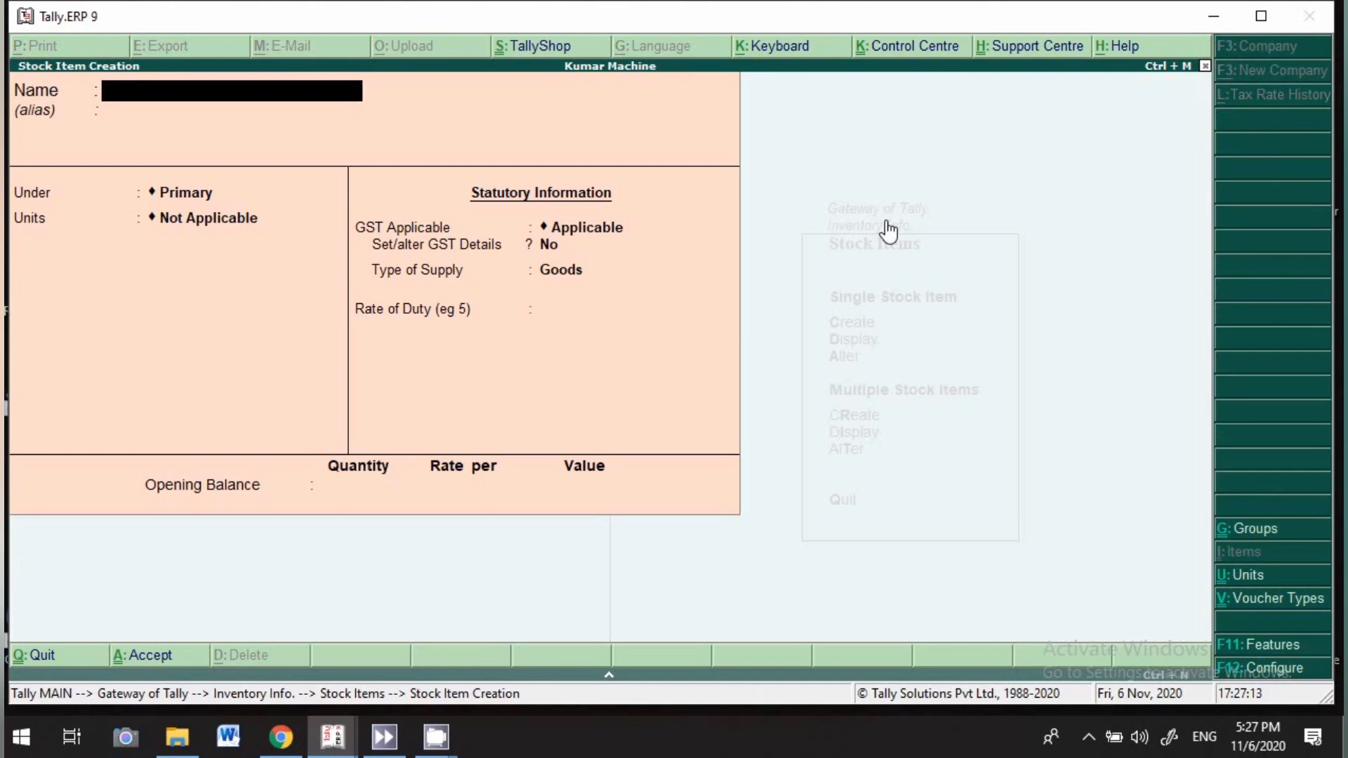
pyautogui.write('Kotak Groth Fu')
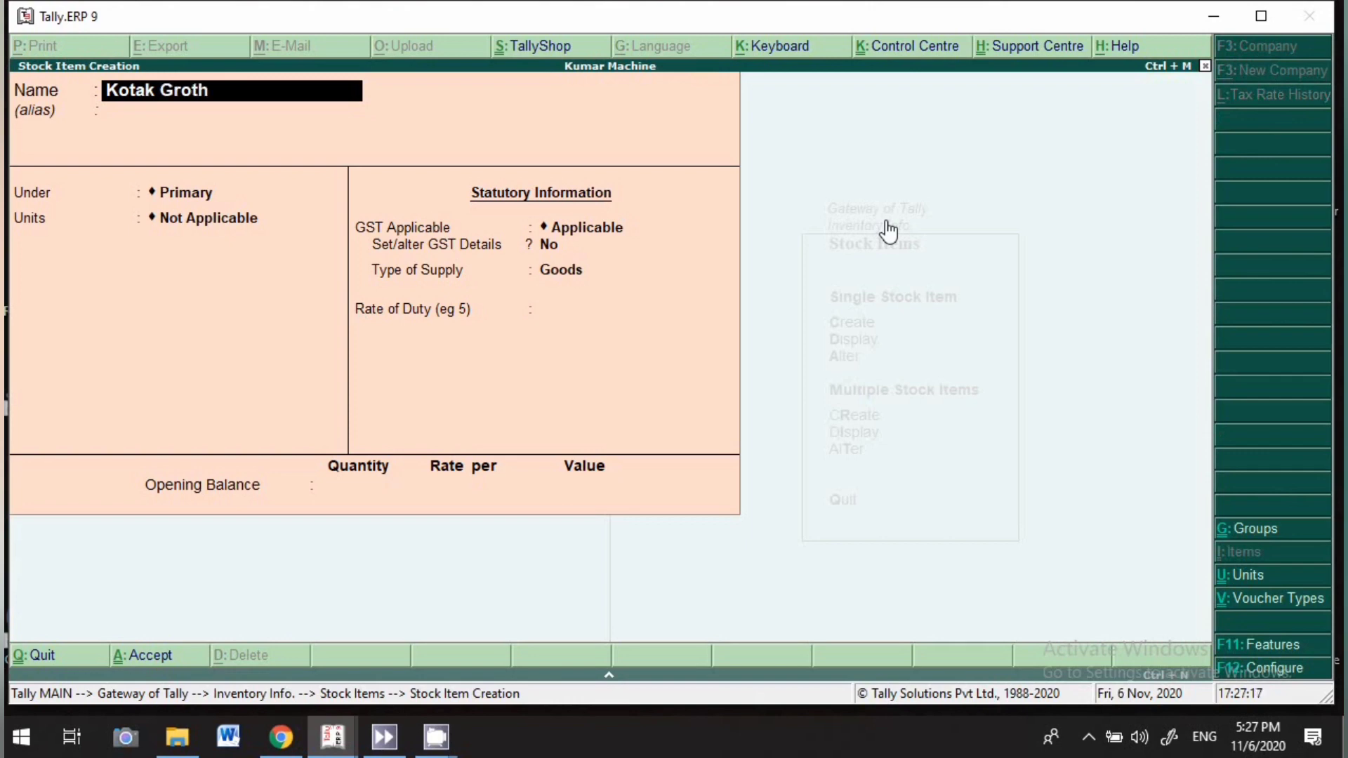
pyautogui.press('BackSpace')
pyautogui.press('BackSpace')
pyautogui.press('BackSpace')
pyautogui.press('BackSpace')
pyautogui.press('BackSpace')
pyautogui.write('o')
pyautogui.press('BackSpace')
pyautogui.write('wth Fund')
pyautogui.press('Return')
pyautogui.press('Return')
pyautogui.press('Return')
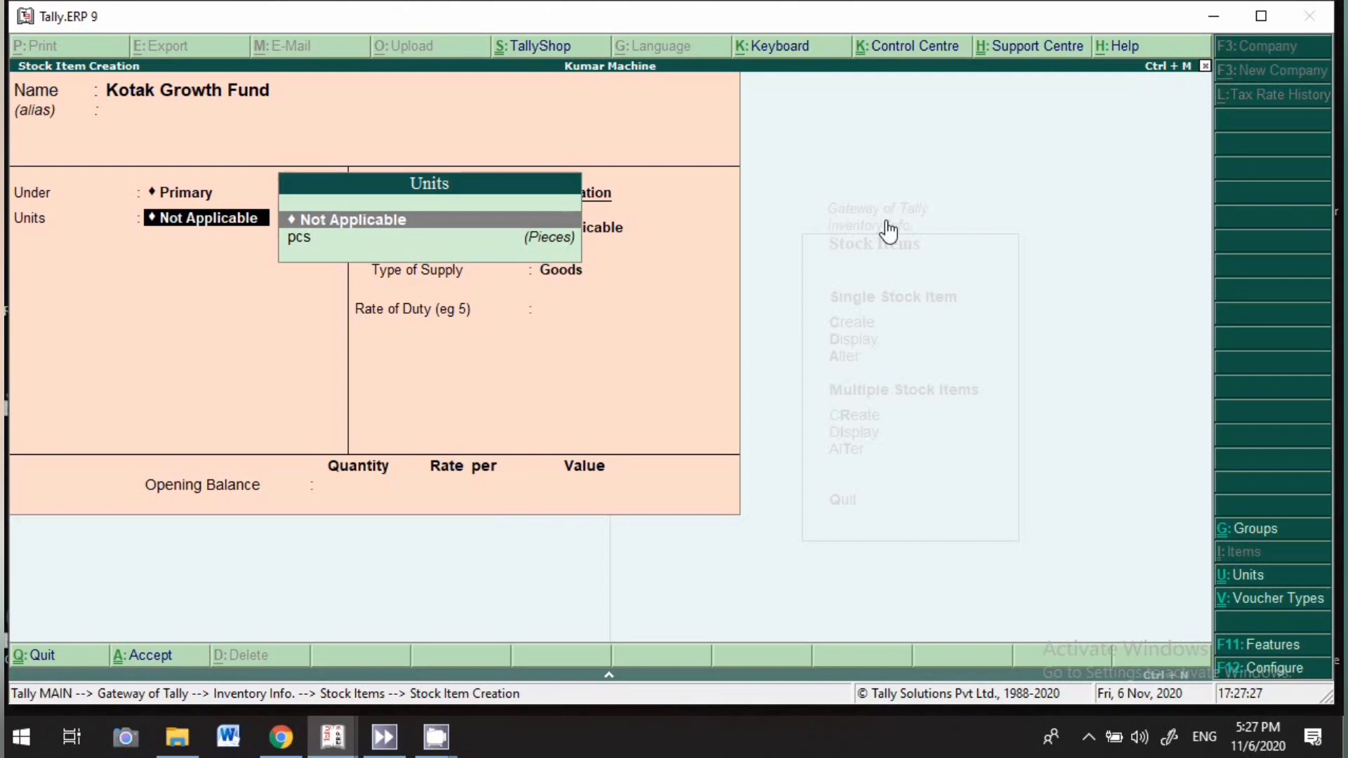
# Create a unit for the item with symbol no, formal name Number, quantity code NOS-NUMBERS and 2 decimal places.
pyautogui.hotkey('alt', 'c')
pyautogui.write('no')
pyautogui.press('Return')
pyautogui.write('Mu')
pyautogui.press('BackSpace')
pyautogui.press('BackSpace')
pyautogui.write('Number')
pyautogui.press('Return')
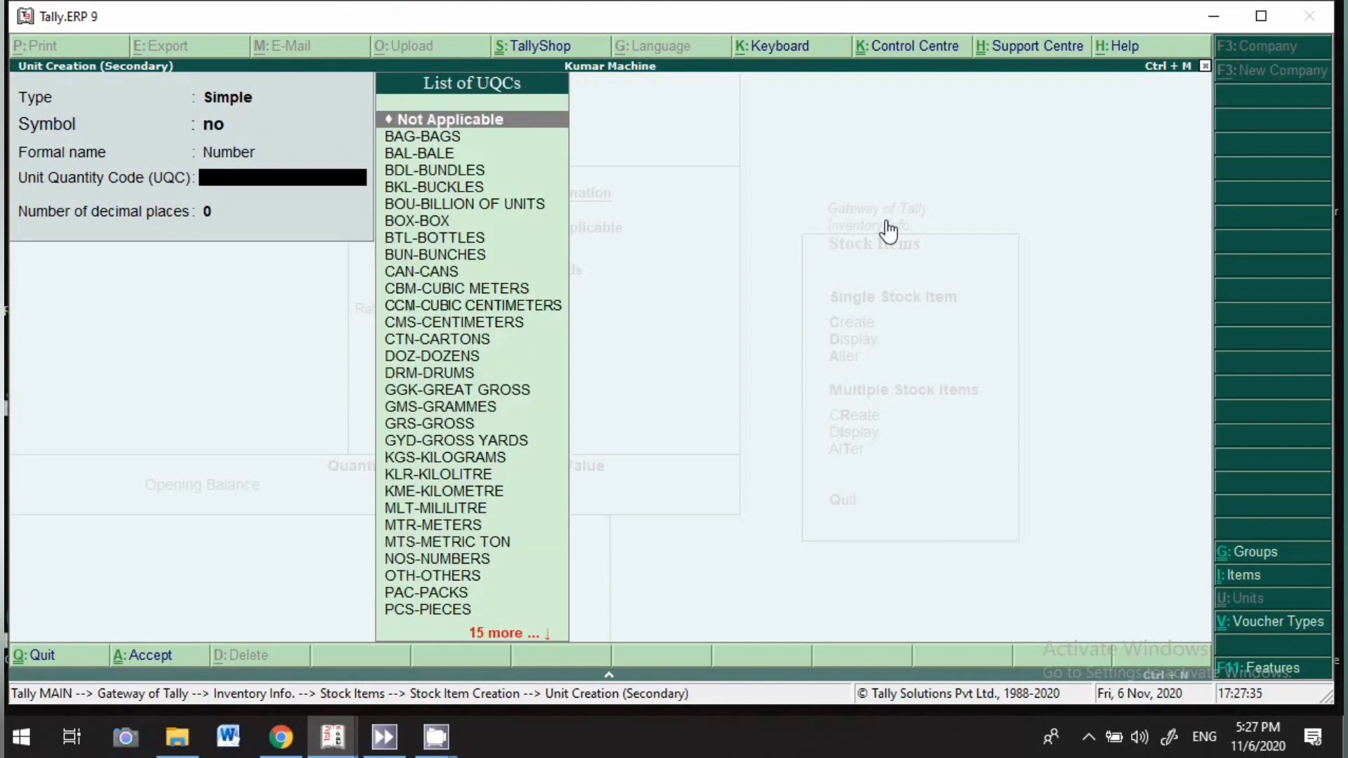
pyautogui.write('nu')
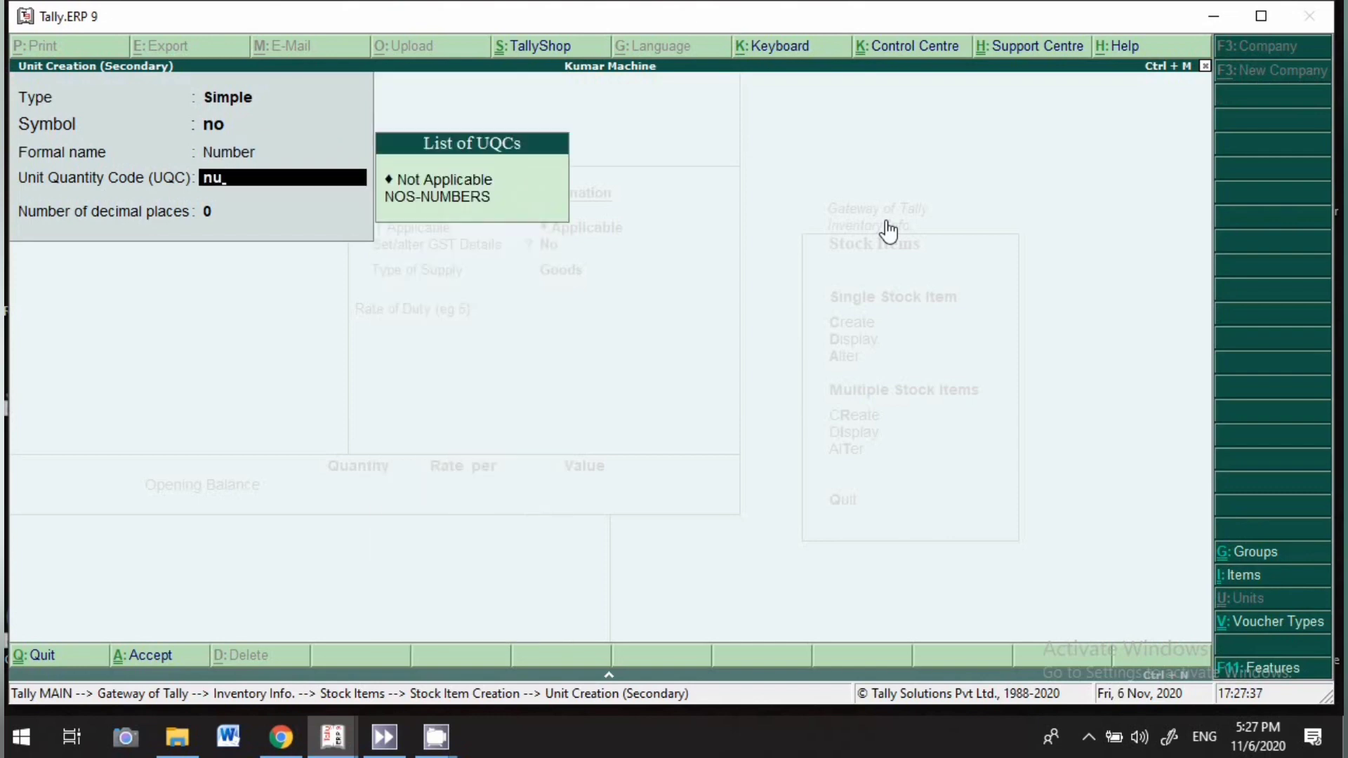
pyautogui.press('Return')
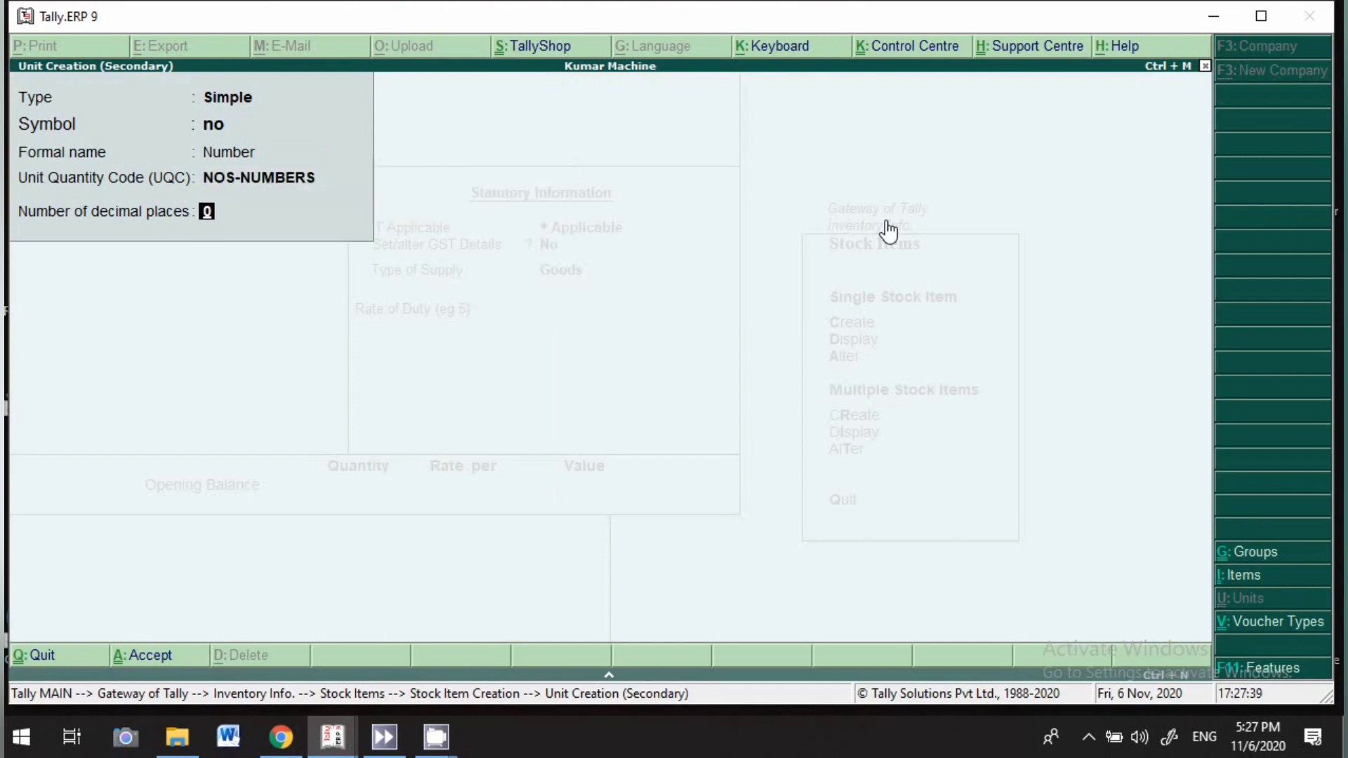
pyautogui.write('2')
pyautogui.press('Return')
pyautogui.press('Return')
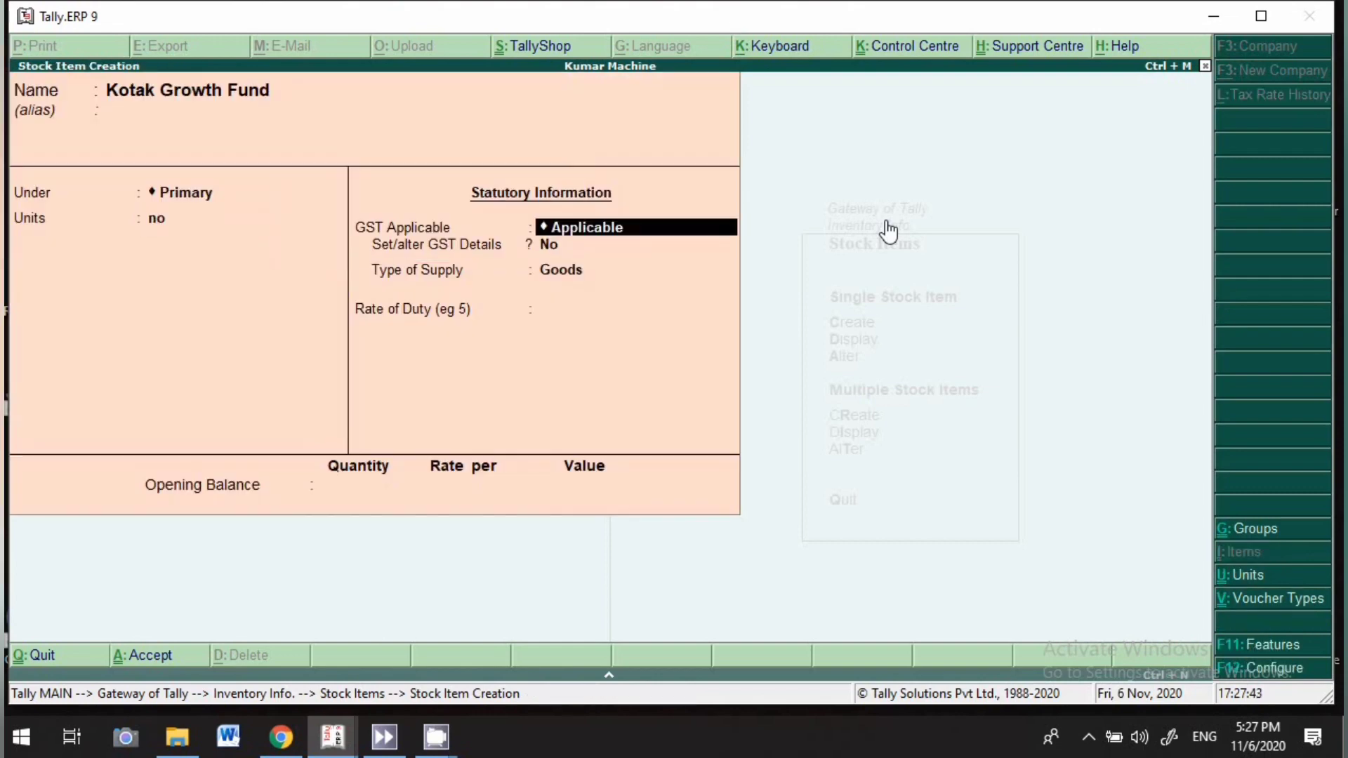
# Keep the default GST and opening balance details for Kotak Growth Fund and save the stock item.
pyautogui.press('Return')
pyautogui.press('Return')
pyautogui.press('Return')
pyautogui.press('Return')
pyautogui.press('Return')
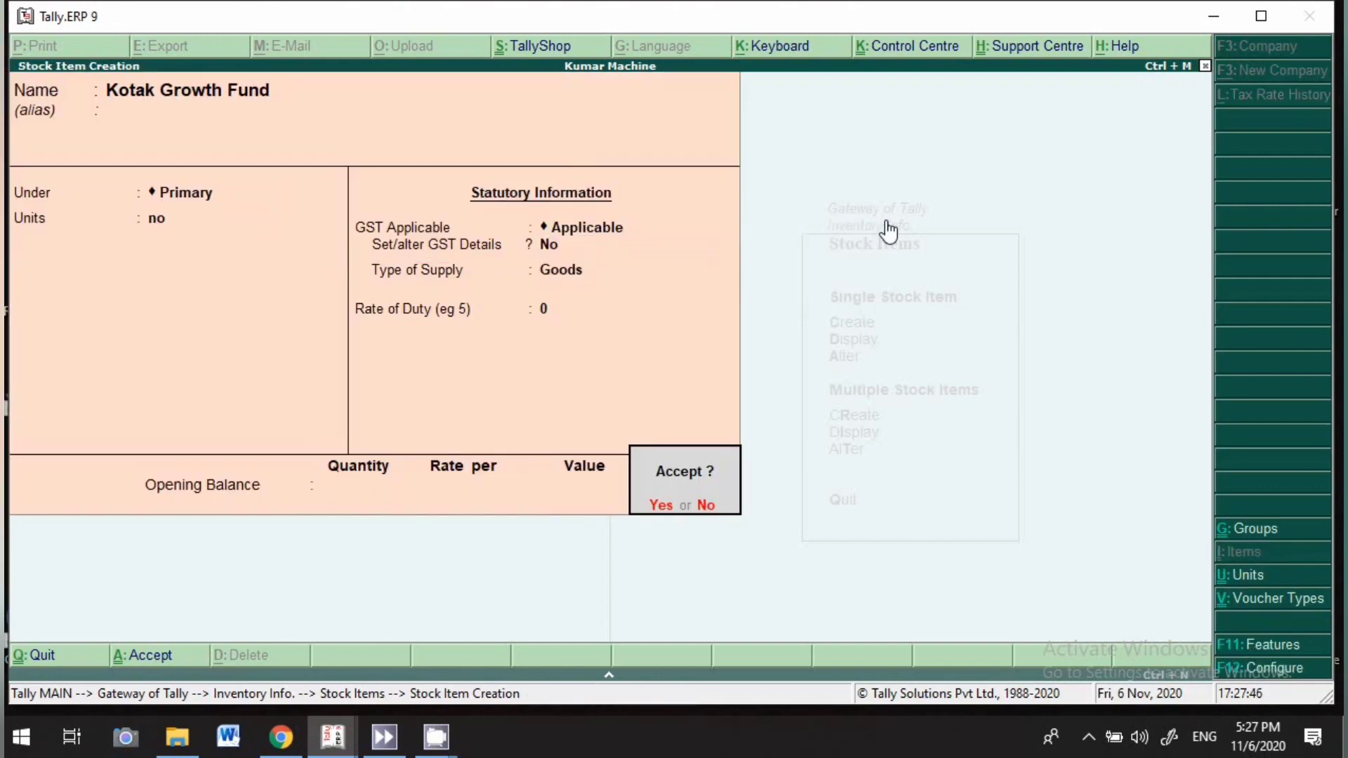
pyautogui.press('Return')
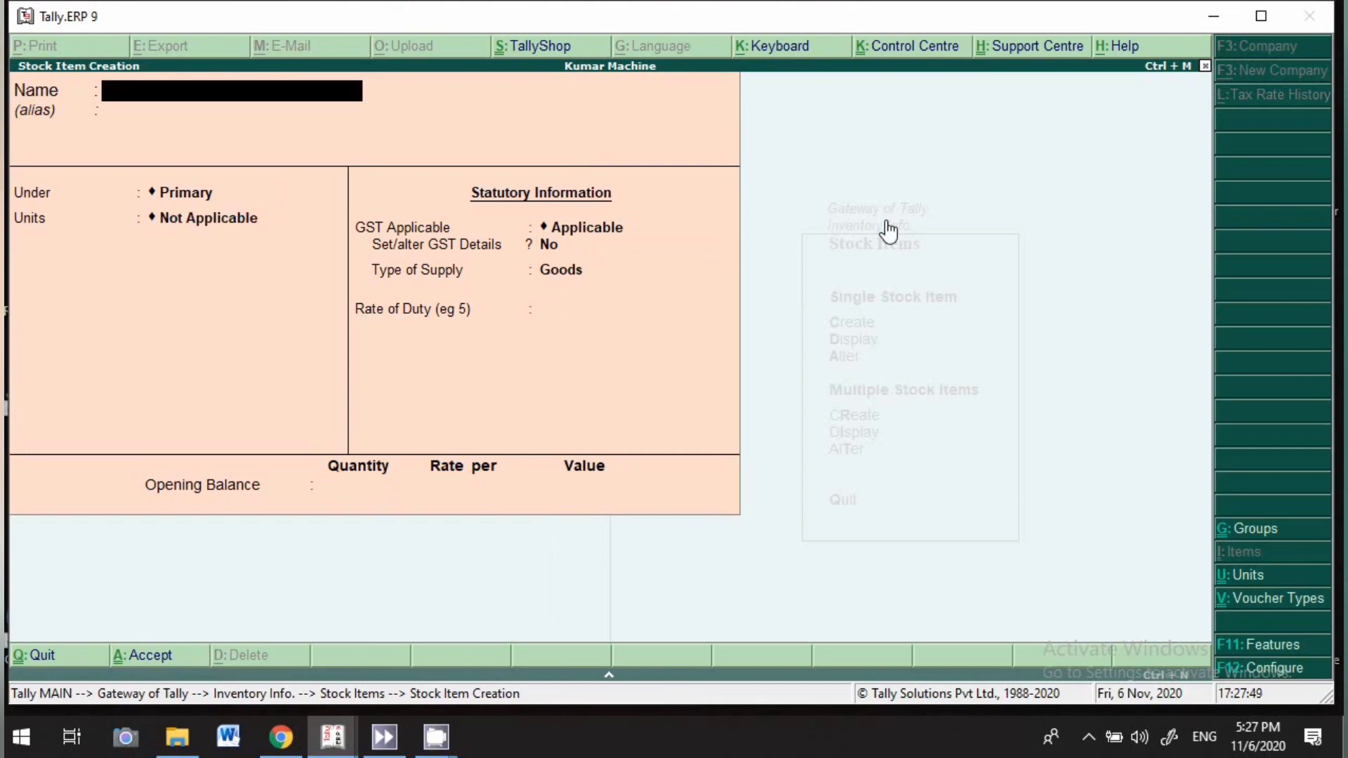
# Create the stock item Reliance Small Cap Fund under Primary with unit no, keeping the remaining defaults.
pyautogui.write('Reliance Small Ca')
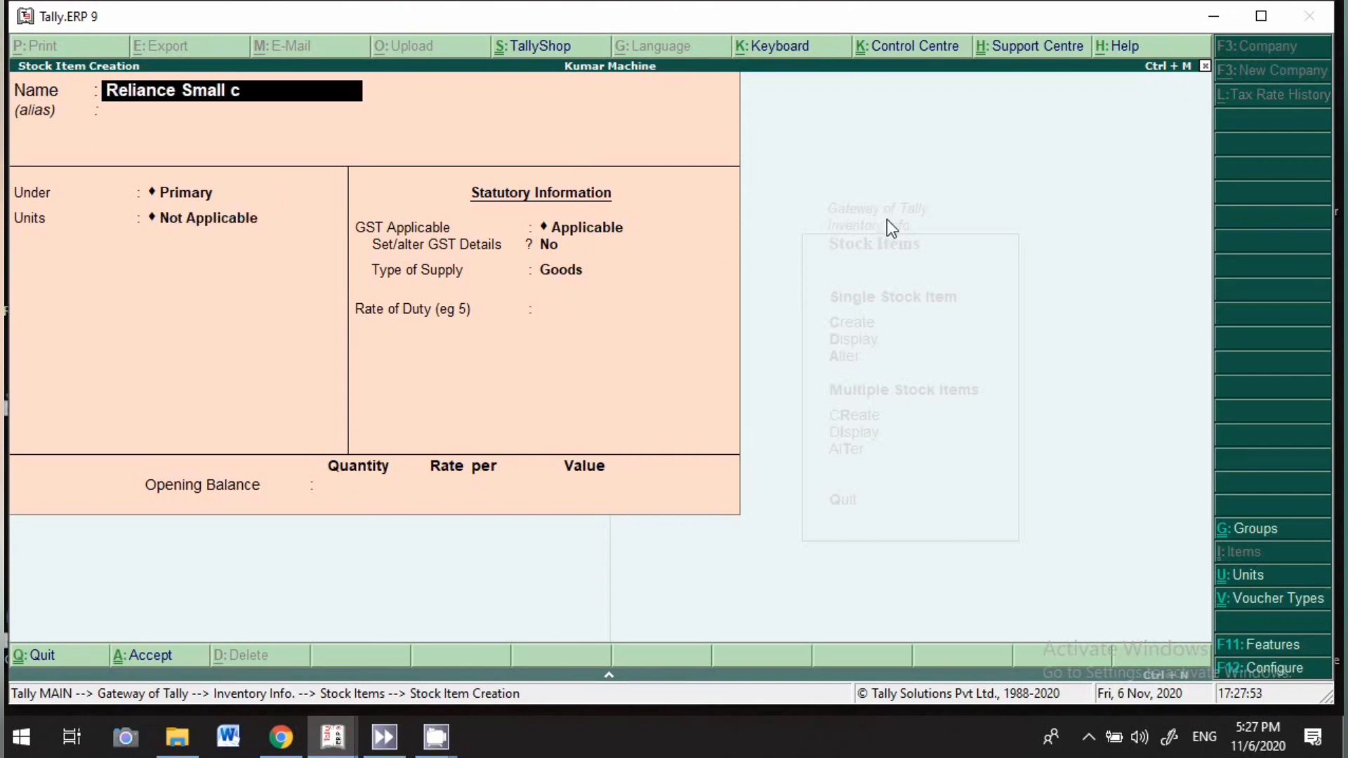
pyautogui.write('p Fund')
pyautogui.press('Return')
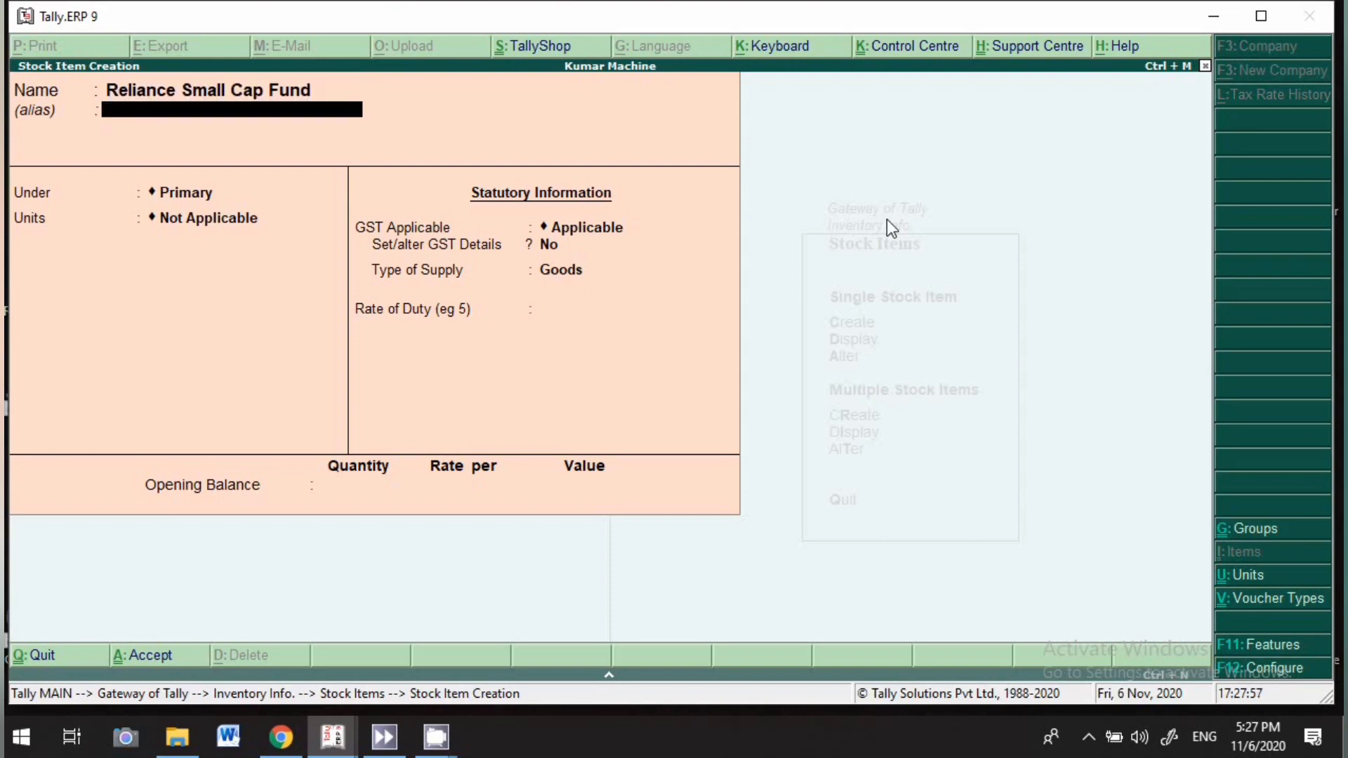
pyautogui.press('Return')
pyautogui.press('Return')
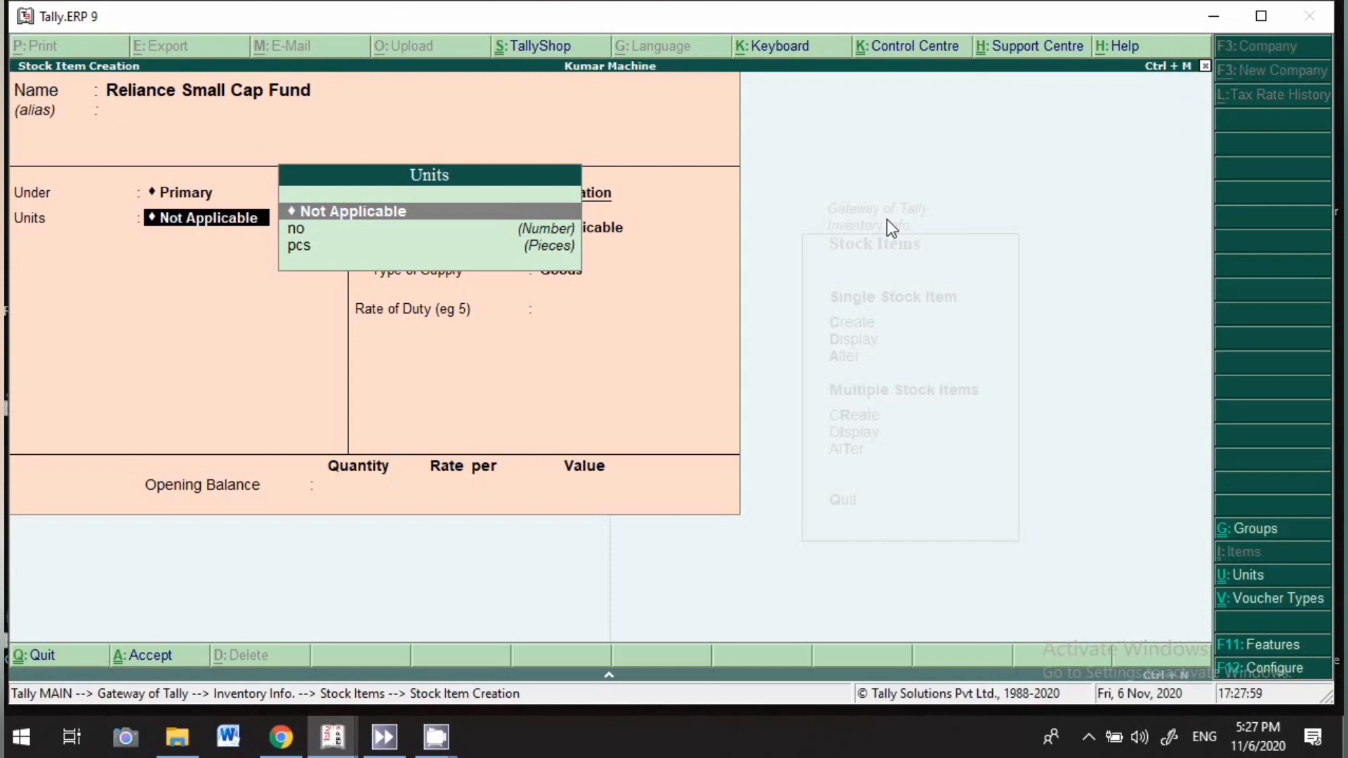
pyautogui.press('Down')
pyautogui.press('Return')
pyautogui.press('Return')
pyautogui.press('Return')
pyautogui.press('Return')
pyautogui.press('Return')
pyautogui.press('Return')
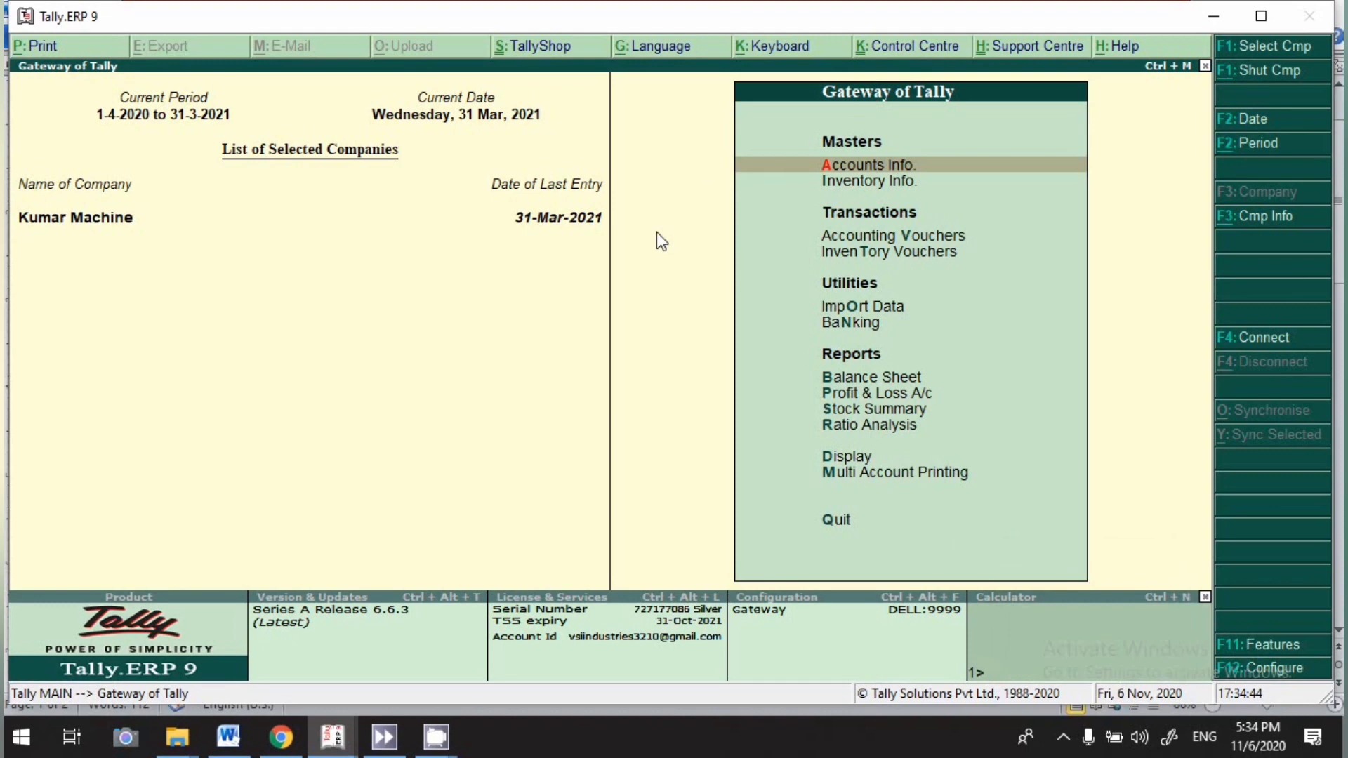
# Start a payment voucher dated 6-Nov-2020 and choose Mutual Funds as the ledger to debit.
pyautogui.press('v')
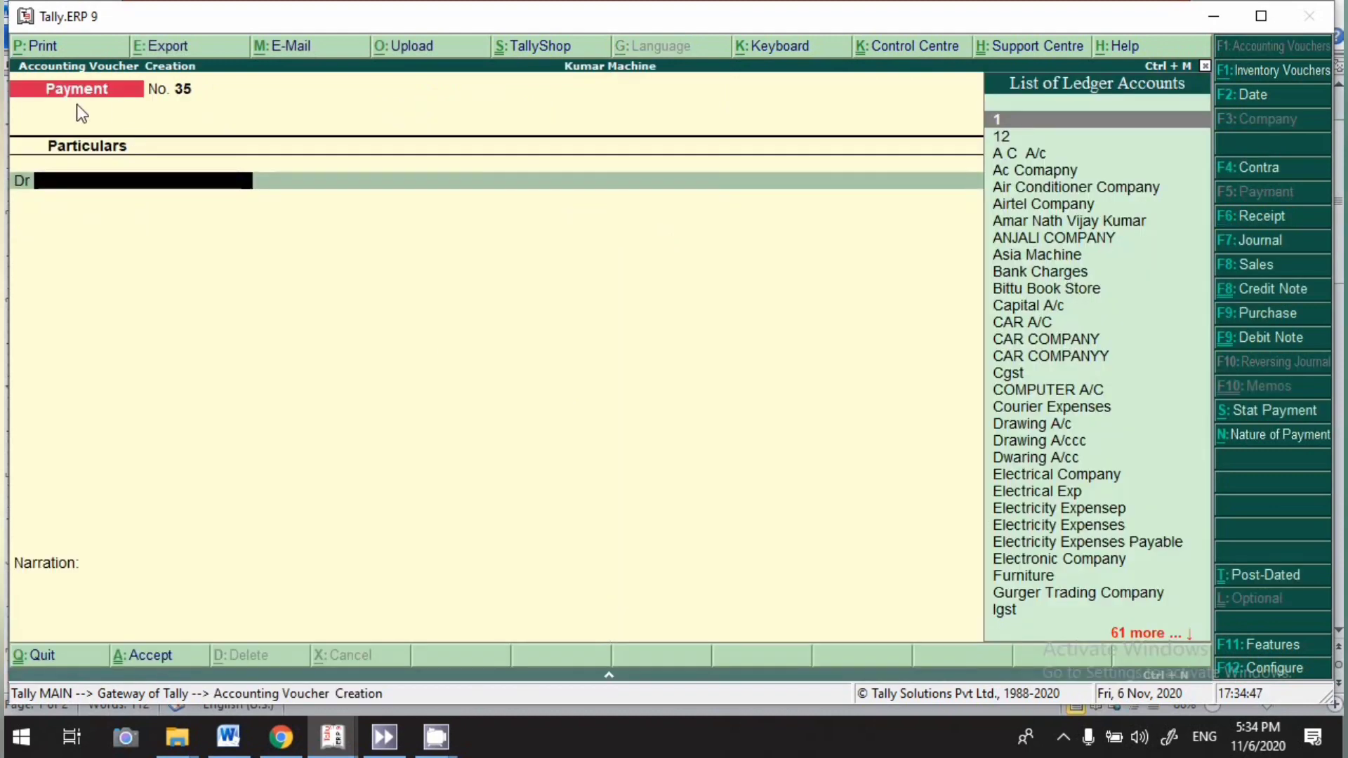
pyautogui.press('F2')
pyautogui.write('6-11')
pyautogui.press('Return')
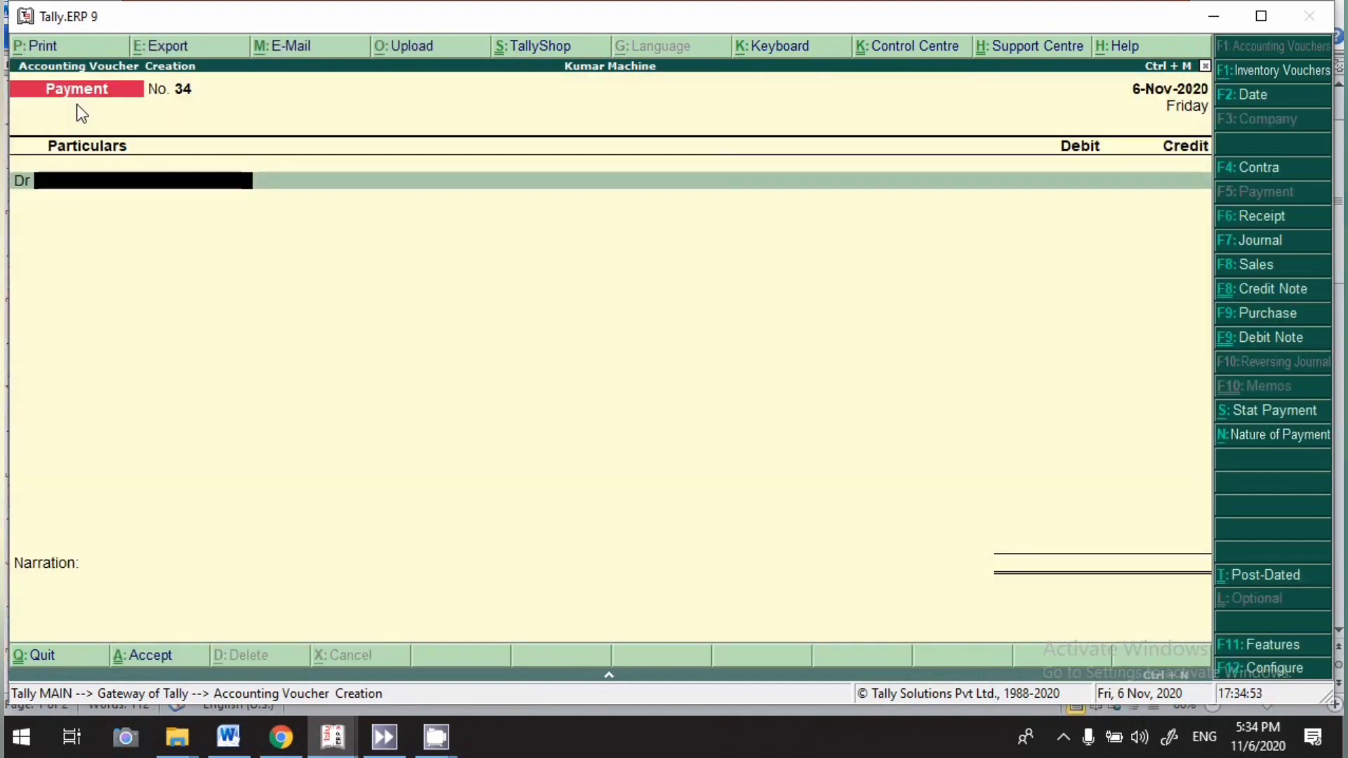
pyautogui.write('Mut')
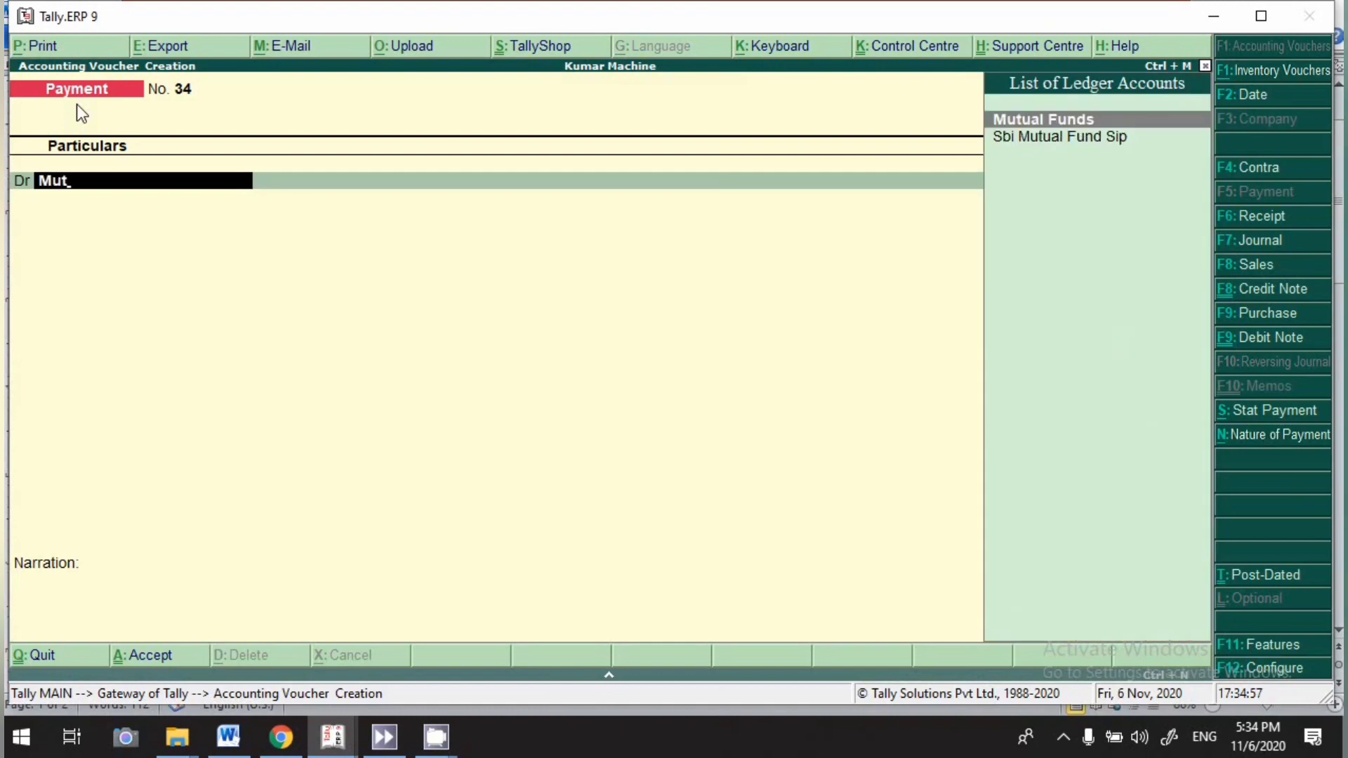
pyautogui.press('Return')
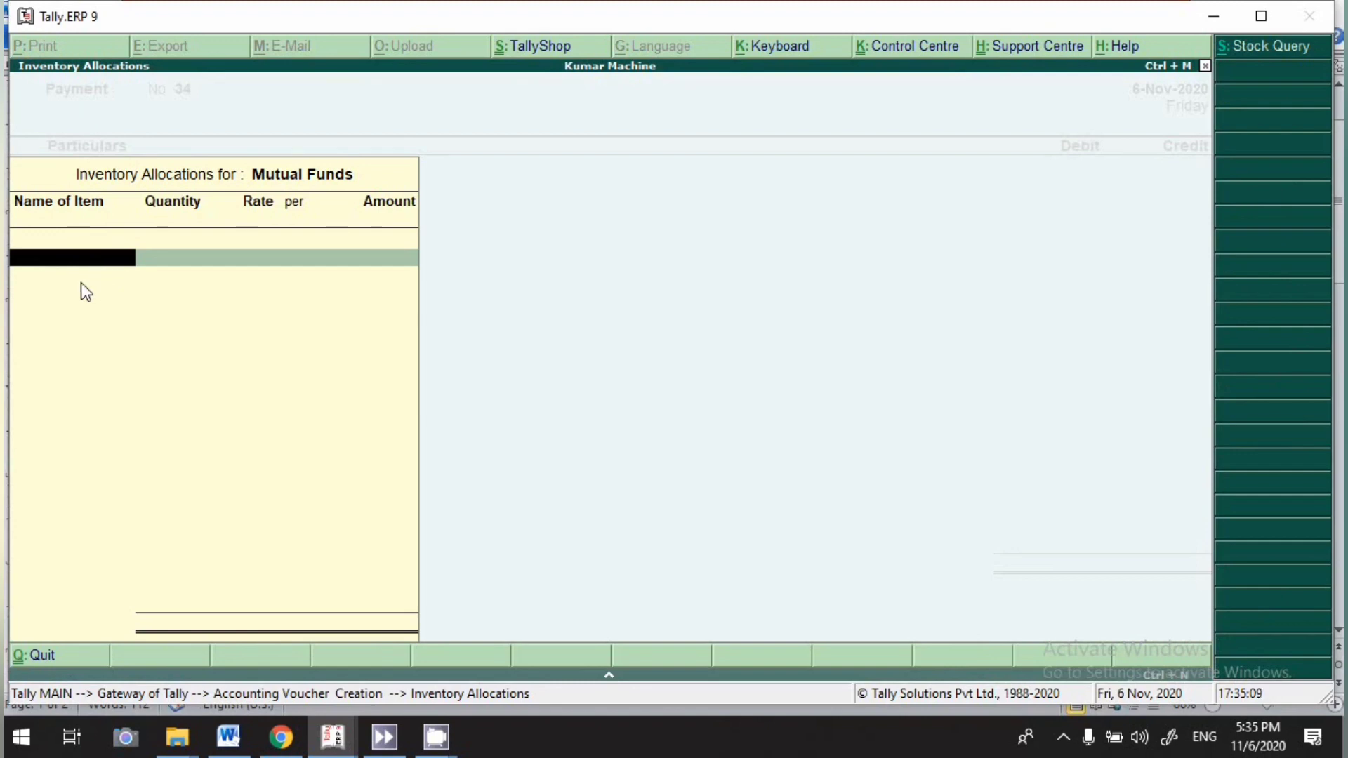
# Allocate Kotak Top 200 Fund to Mutual Funds with tracking number Not Applicable, quantity 200 and amount 5,000.
pyautogui.write('Ko')
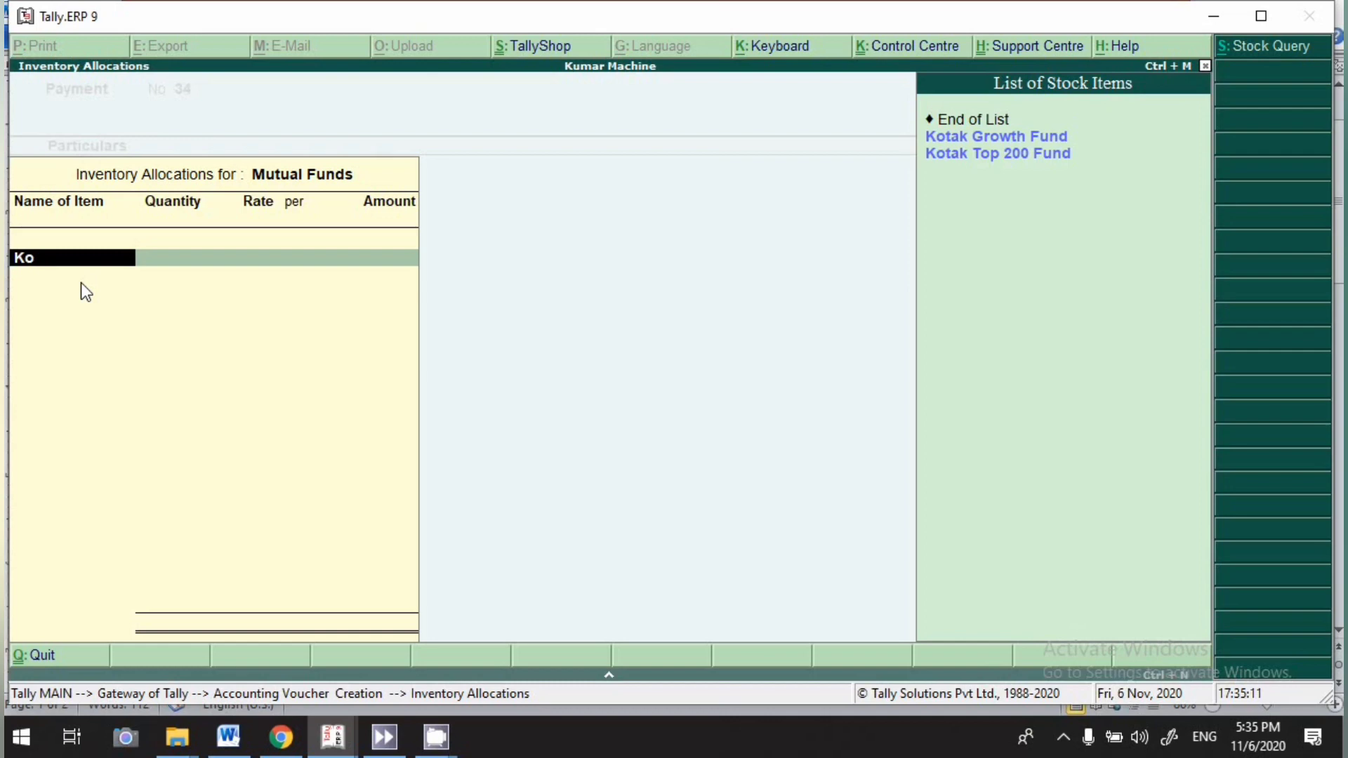
pyautogui.press('Down')
pyautogui.press('Return')
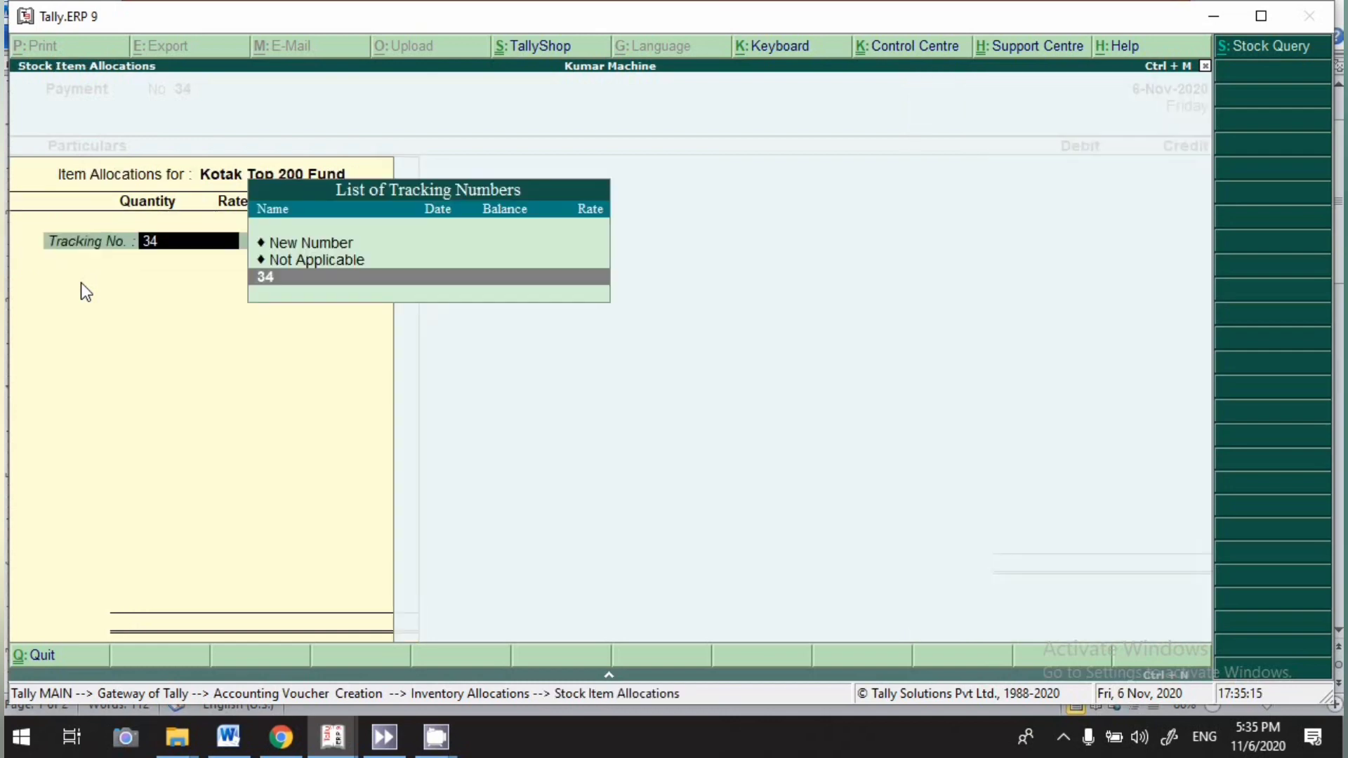
pyautogui.press('Return')
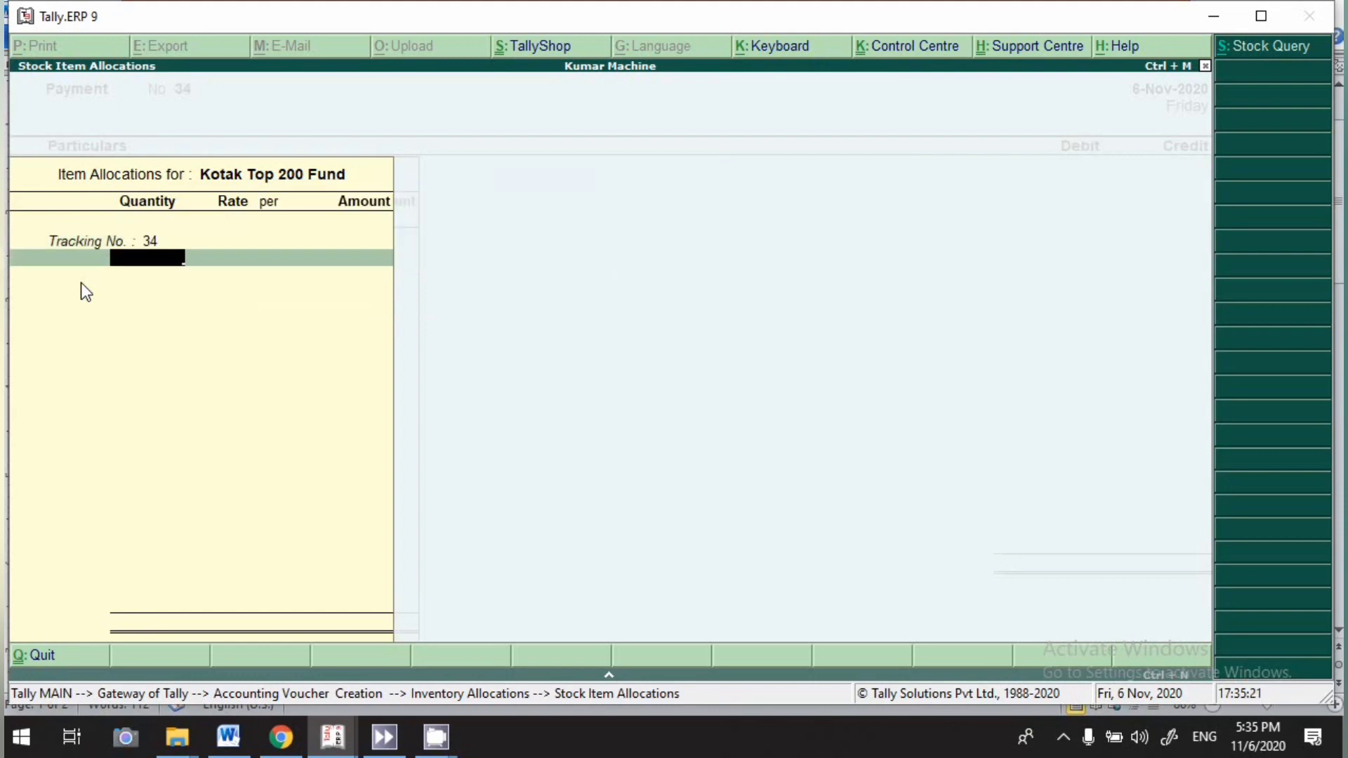
pyautogui.press('BackSpace')
pyautogui.press('Up')
pyautogui.press('Return')
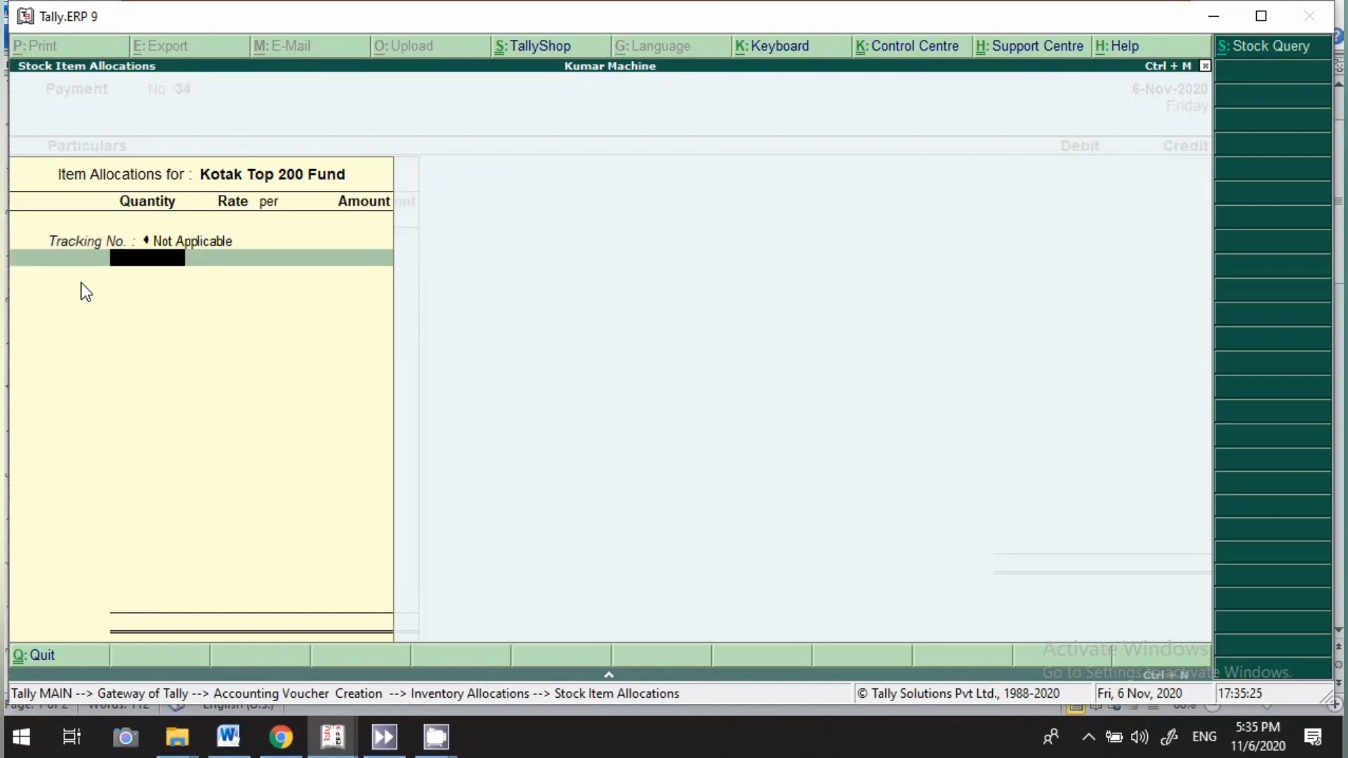
pyautogui.write('200')
pyautogui.press('Return')
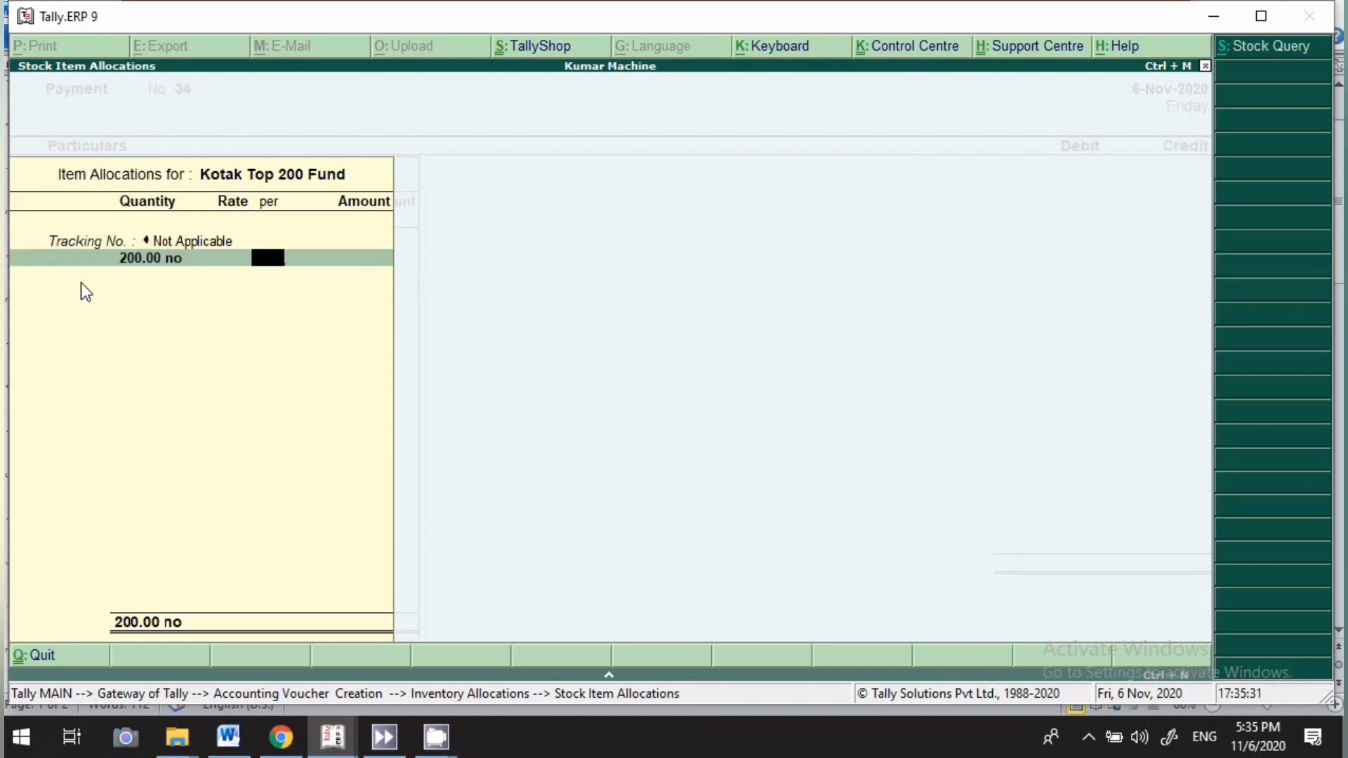
pyautogui.press('Return')
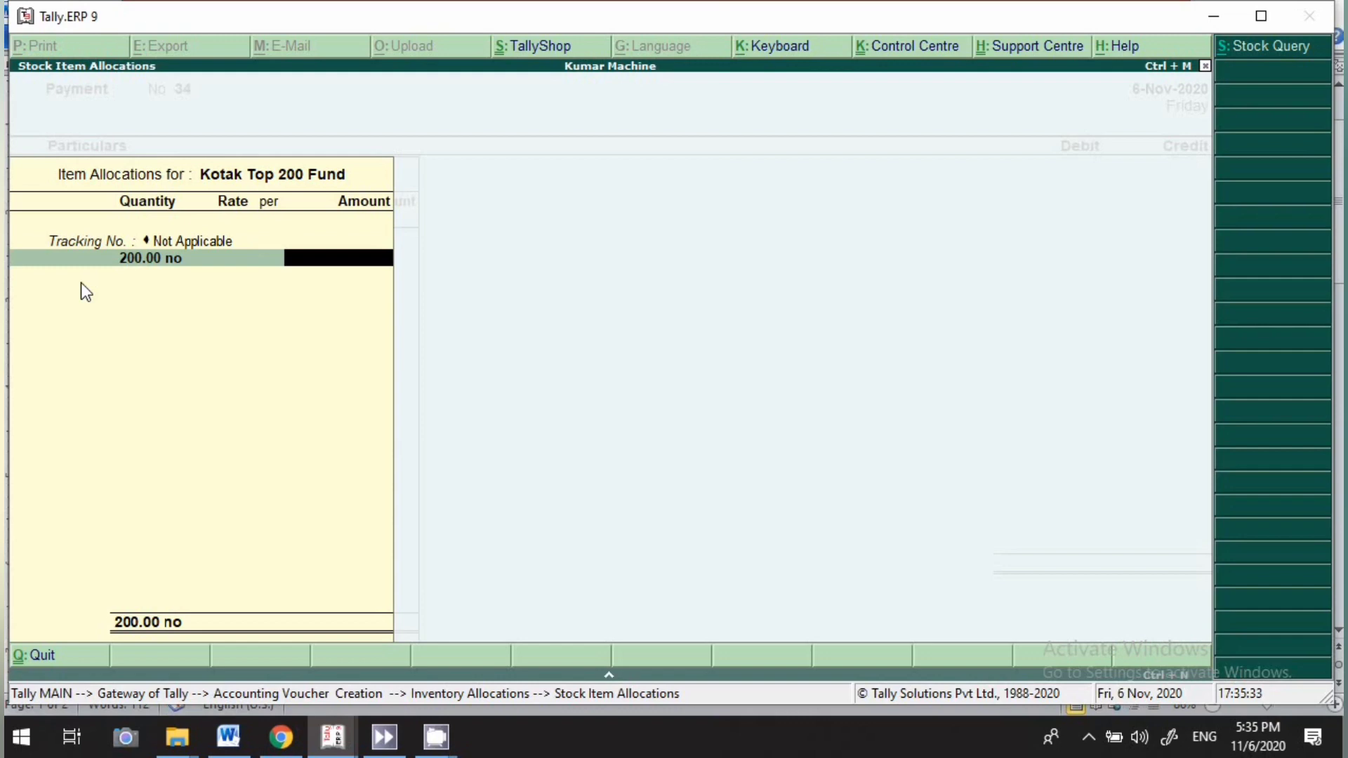
pyautogui.write('5000')
pyautogui.press('Return')
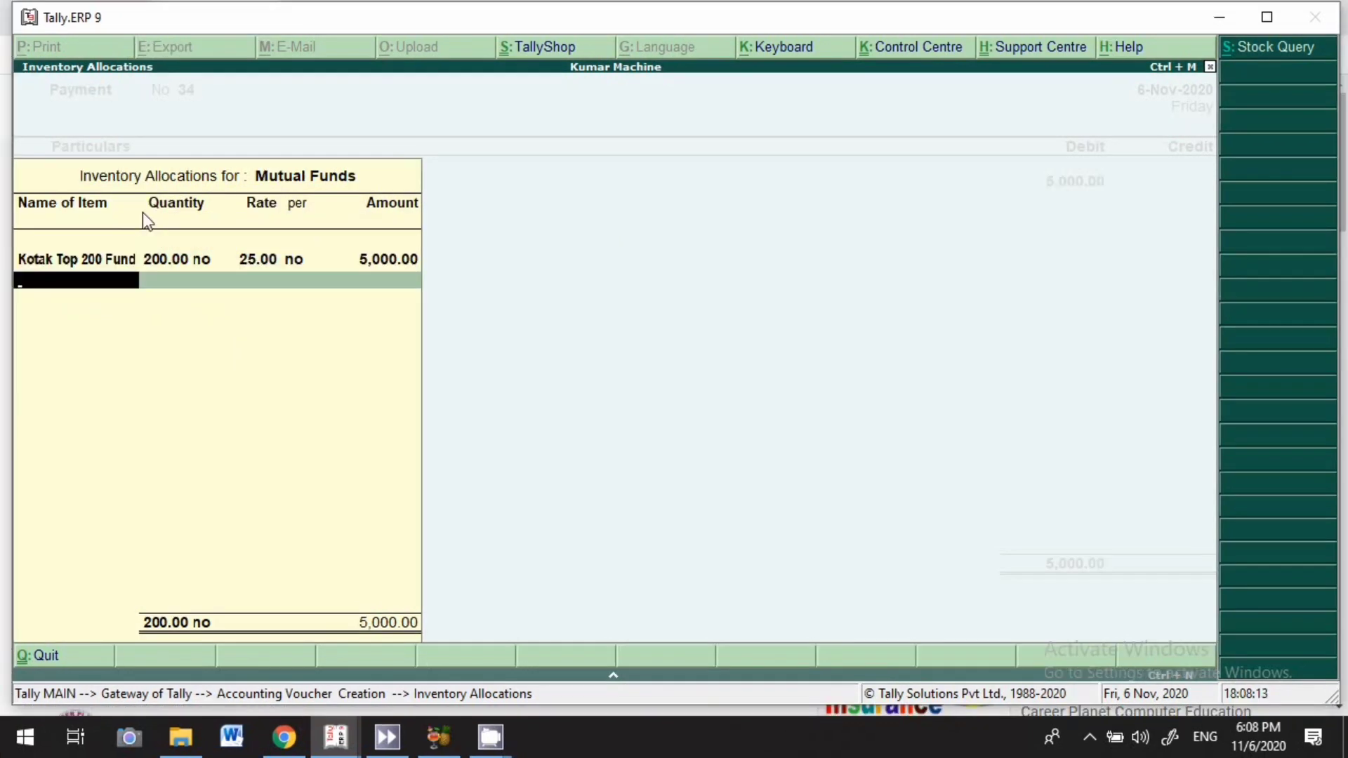
# Allocate Reliance Small Cap Fund to Mutual Funds with tracking number Not Applicable, quantity 500 and amount 7,000, and finish the inventory allocations.
pyautogui.write('Reli')
pyautogui.press('Return')
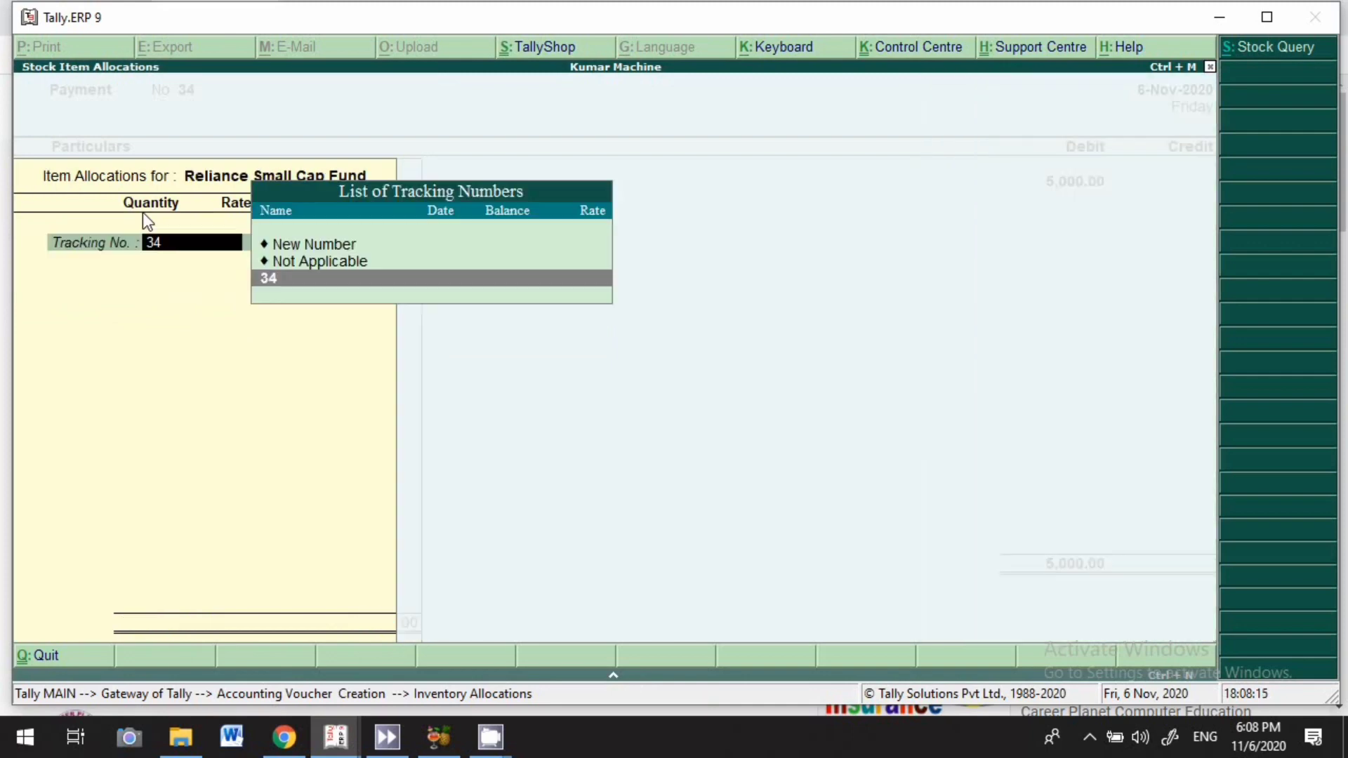
pyautogui.press('Up')
pyautogui.press('Return')
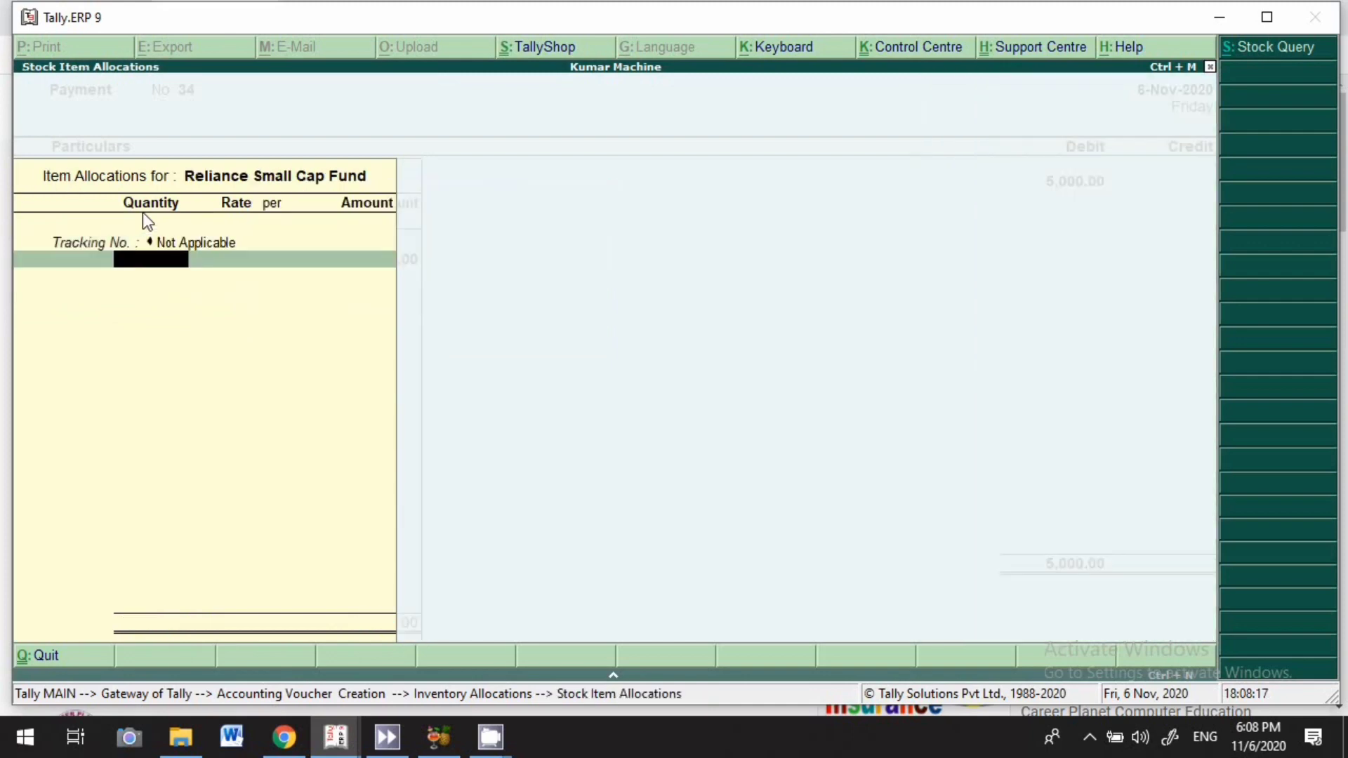
pyautogui.write('500')
pyautogui.press('Return')
pyautogui.press('Return')
pyautogui.press('Return')
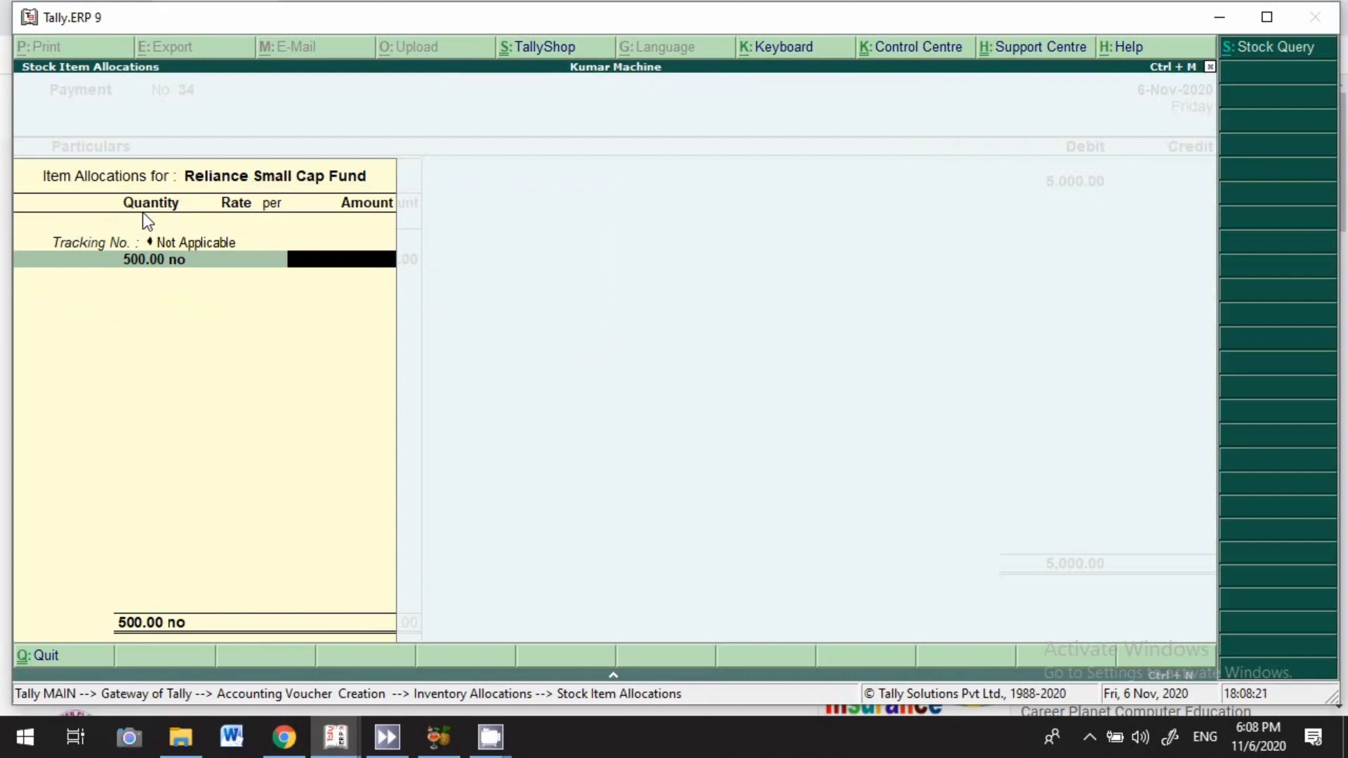
pyautogui.write('7000')
pyautogui.press('Return')
pyautogui.press('Return')
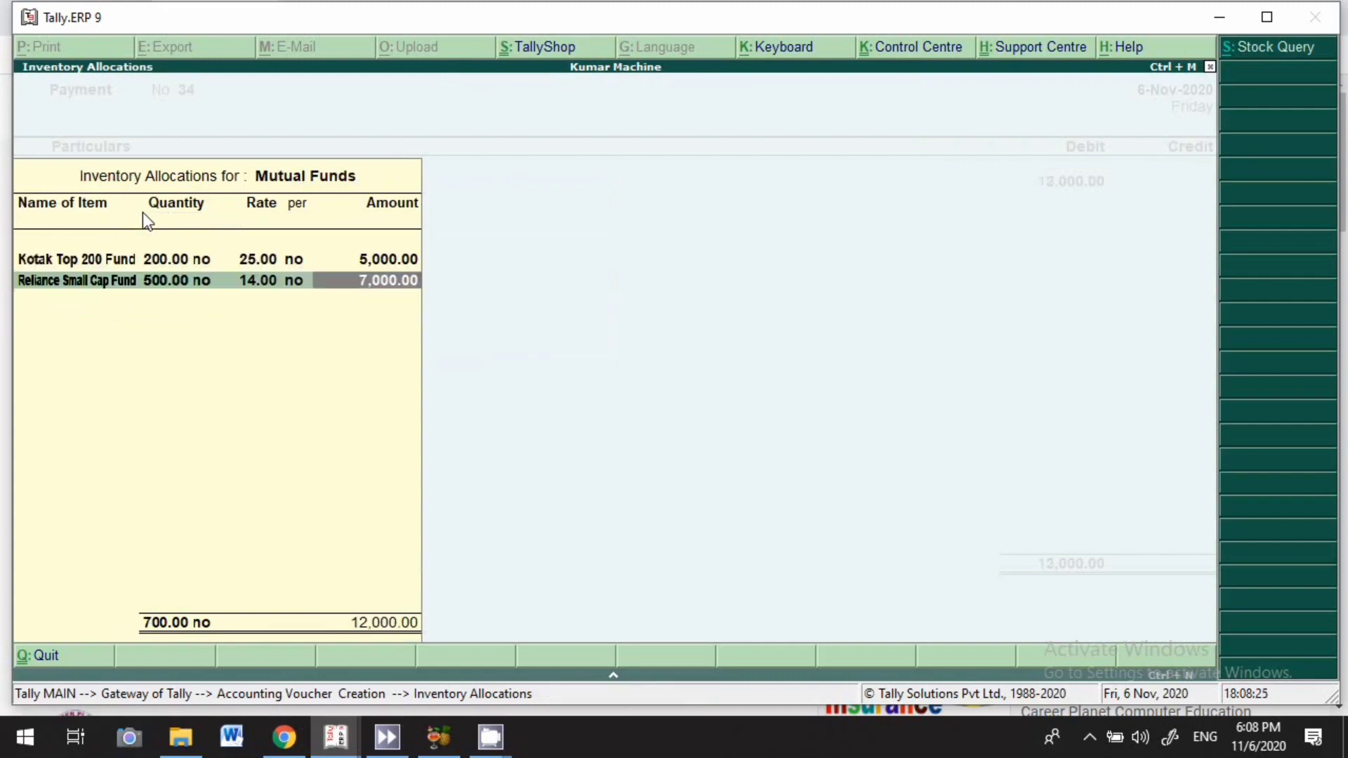
pyautogui.press('Return')
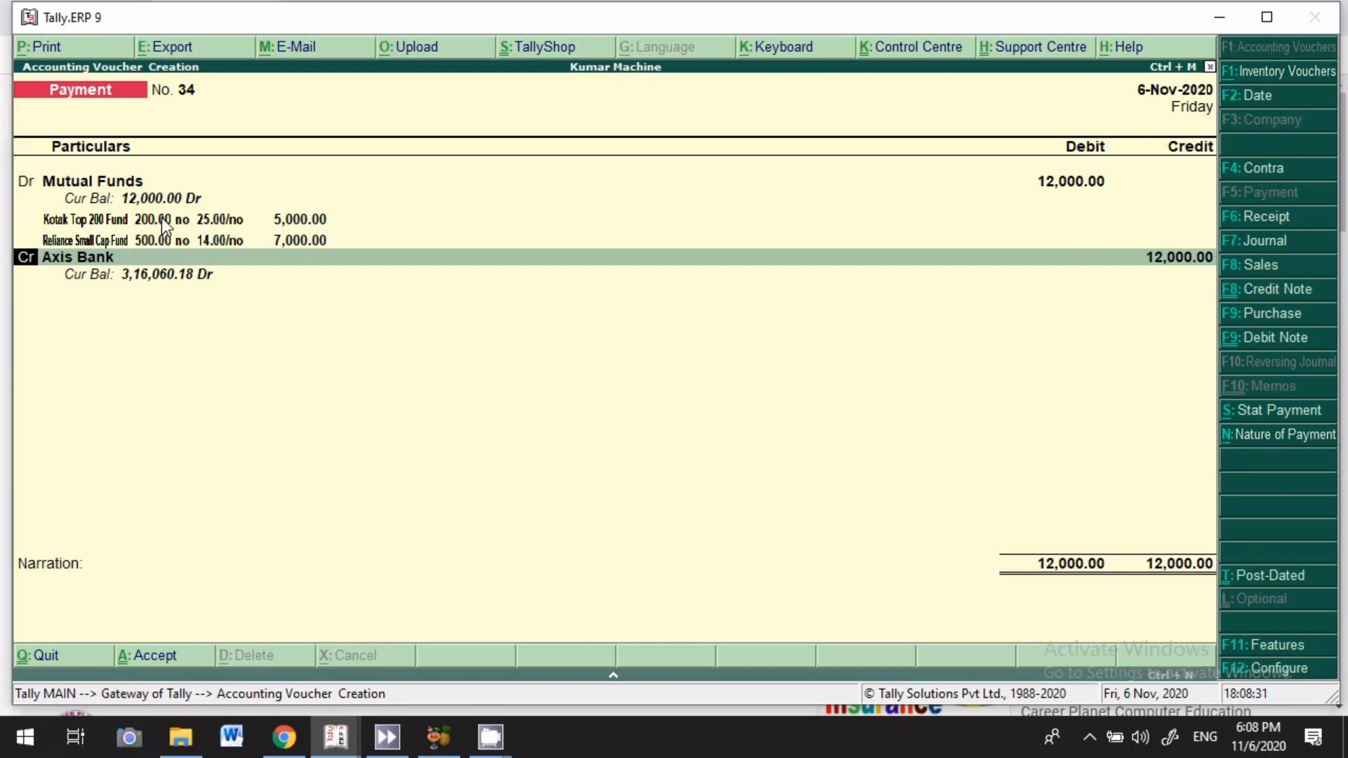
# Credit Axis Bank with 12,000.00, keep the default cheque details in its bank allocation, and leave the narration blank.
pyautogui.press('Return')
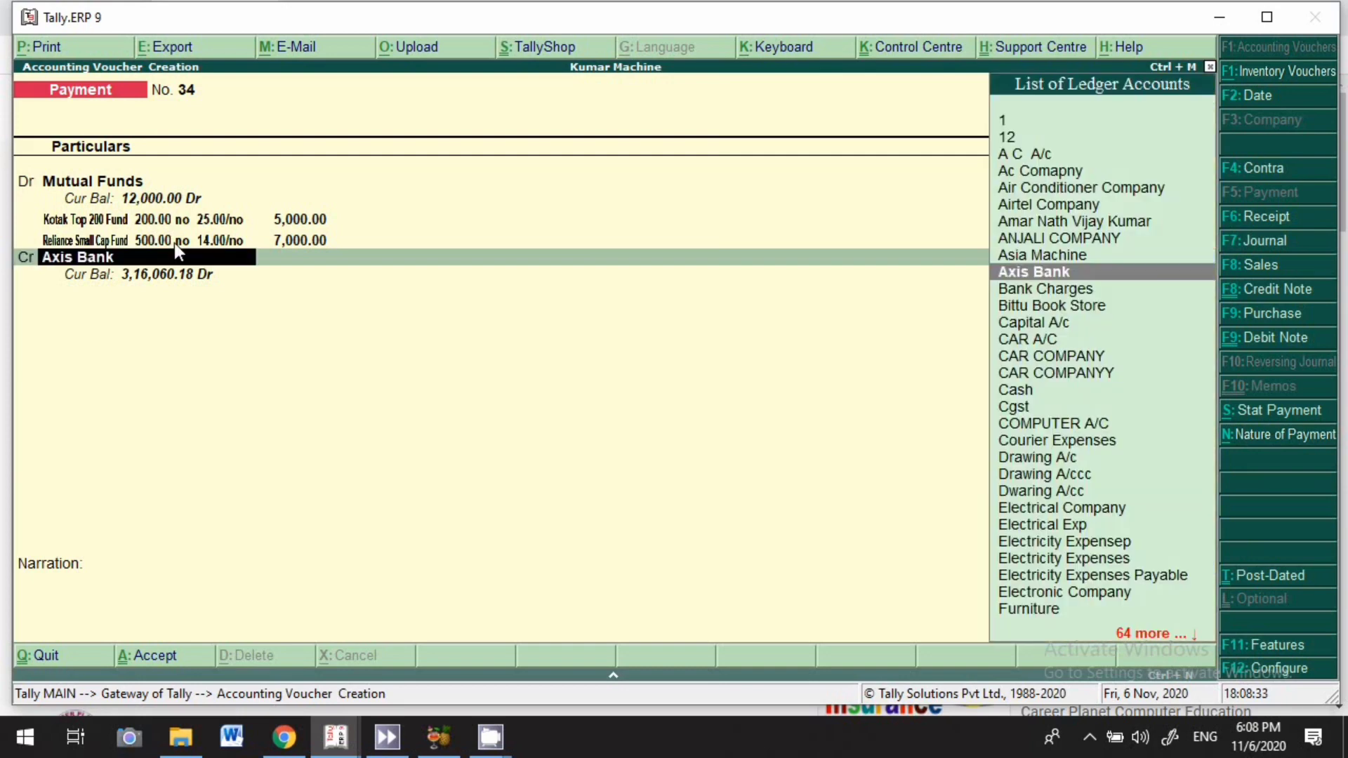
pyautogui.press('Return')
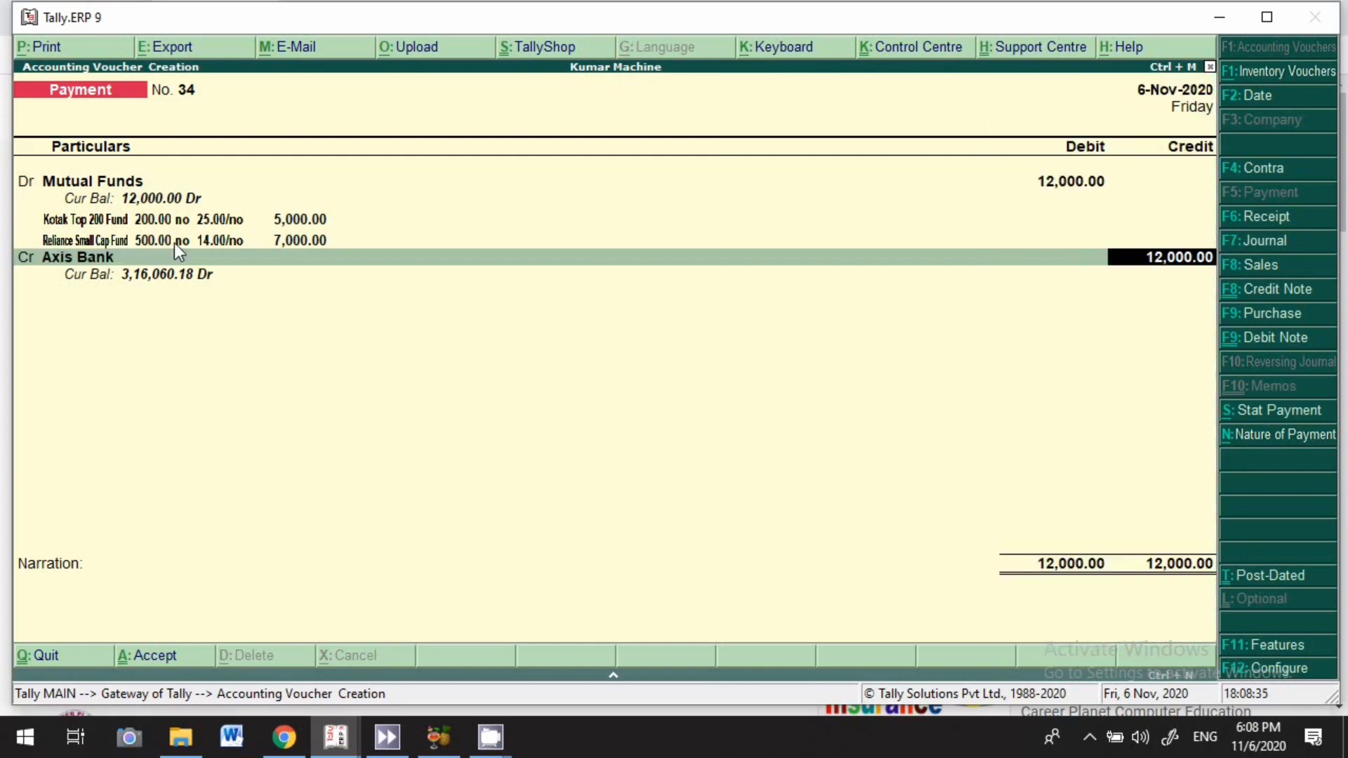
pyautogui.press('Return')
pyautogui.press('Return')
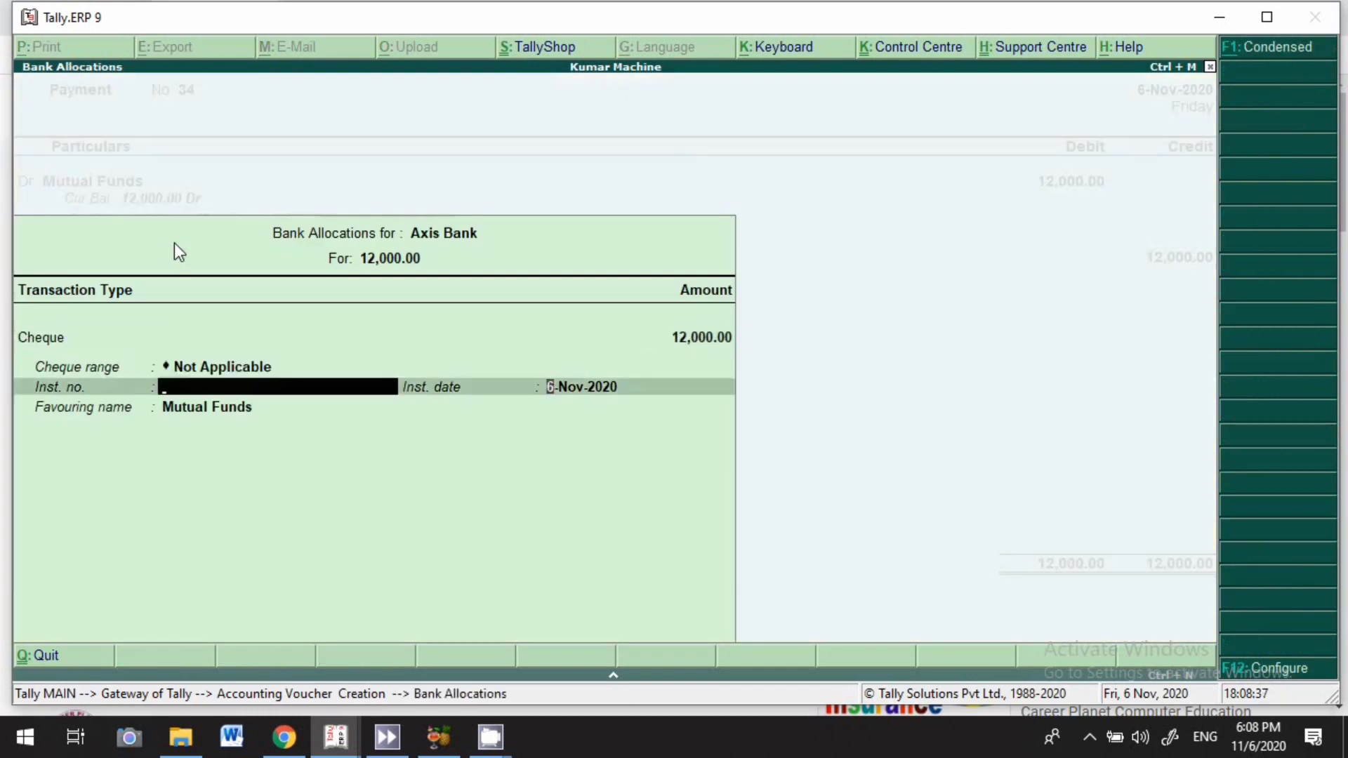
pyautogui.press('Return')
pyautogui.press('Return')
pyautogui.press('Return')
pyautogui.press('Return')
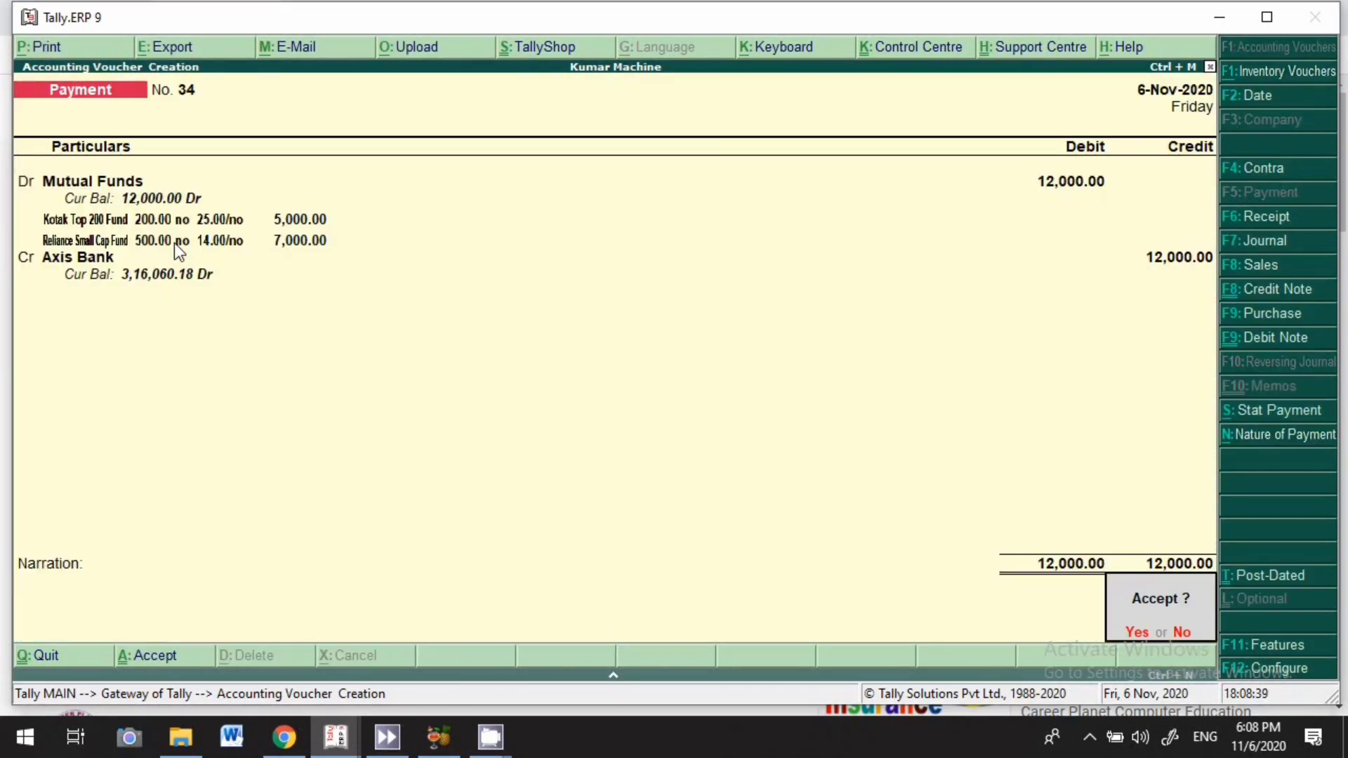
# Accept the Mutual Funds payment voucher and leave voucher entry.
pyautogui.press('Return')
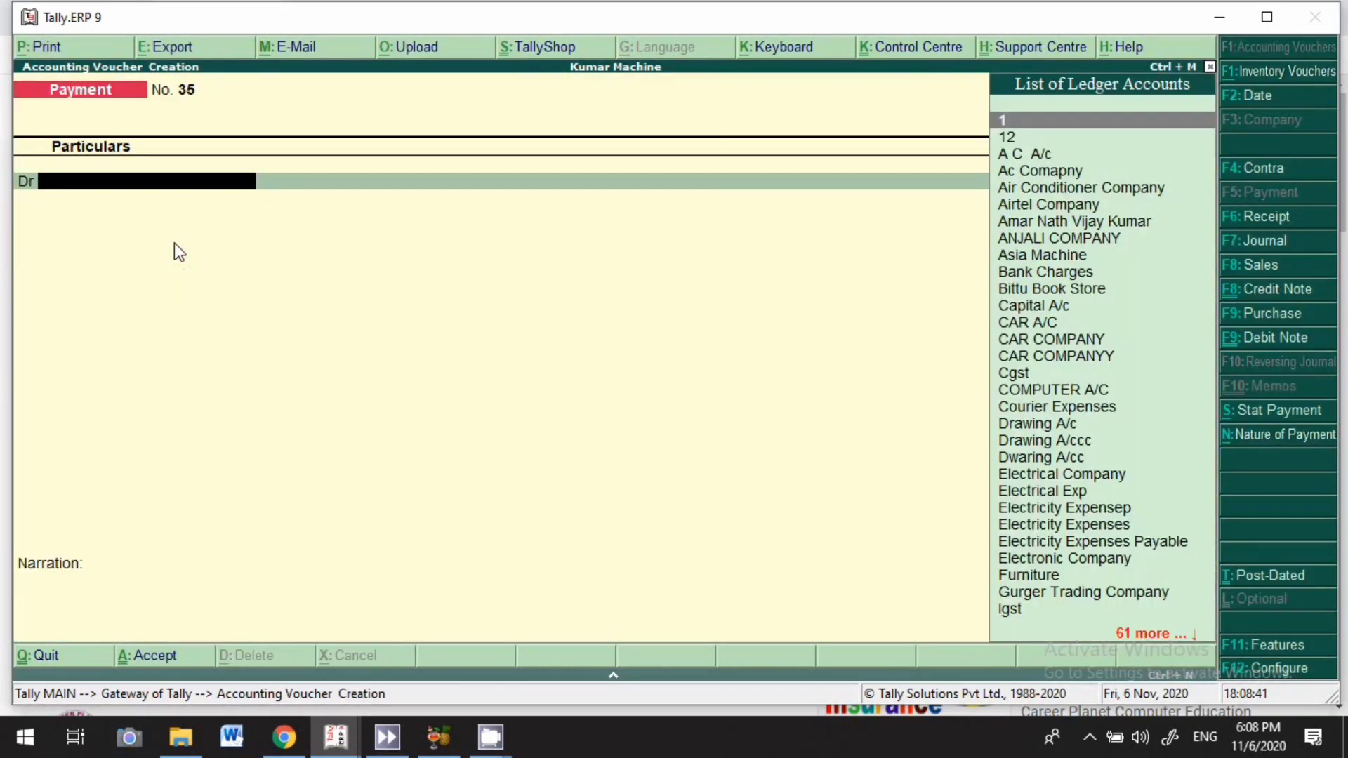
pyautogui.press('Escape')
pyautogui.press('Return')
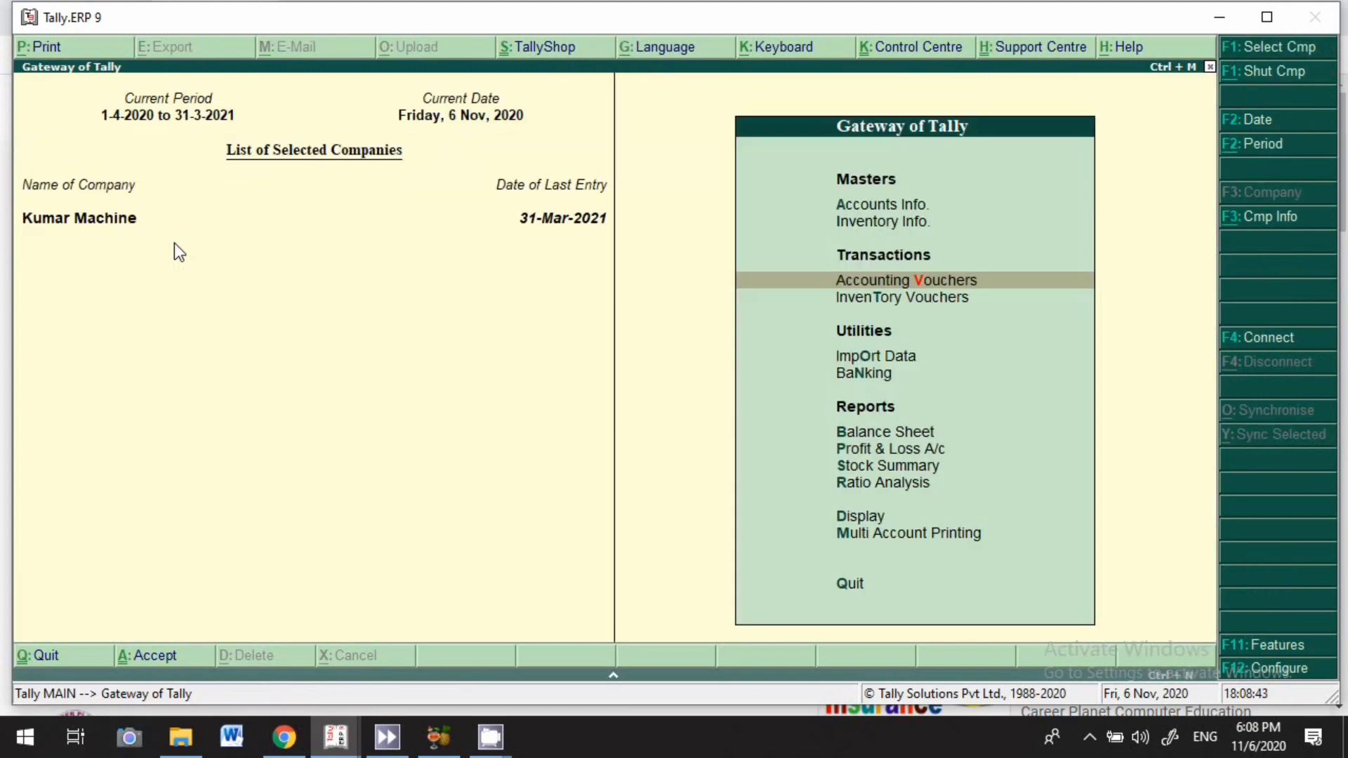
# Review the Kotak Top 200 Fund and Reliance Small Cap Fund lines in the Stock Summary, and close it.
pyautogui.press('s')
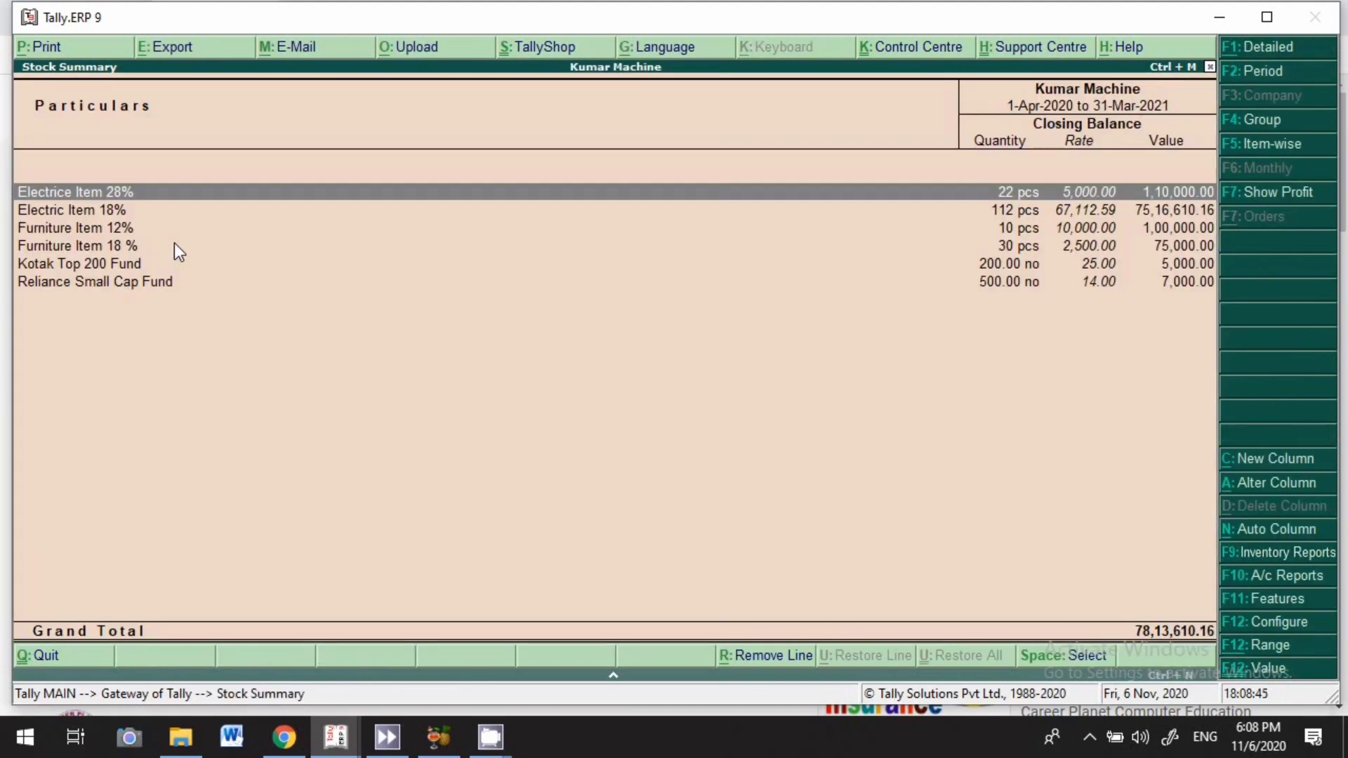
pyautogui.click(102, 271)
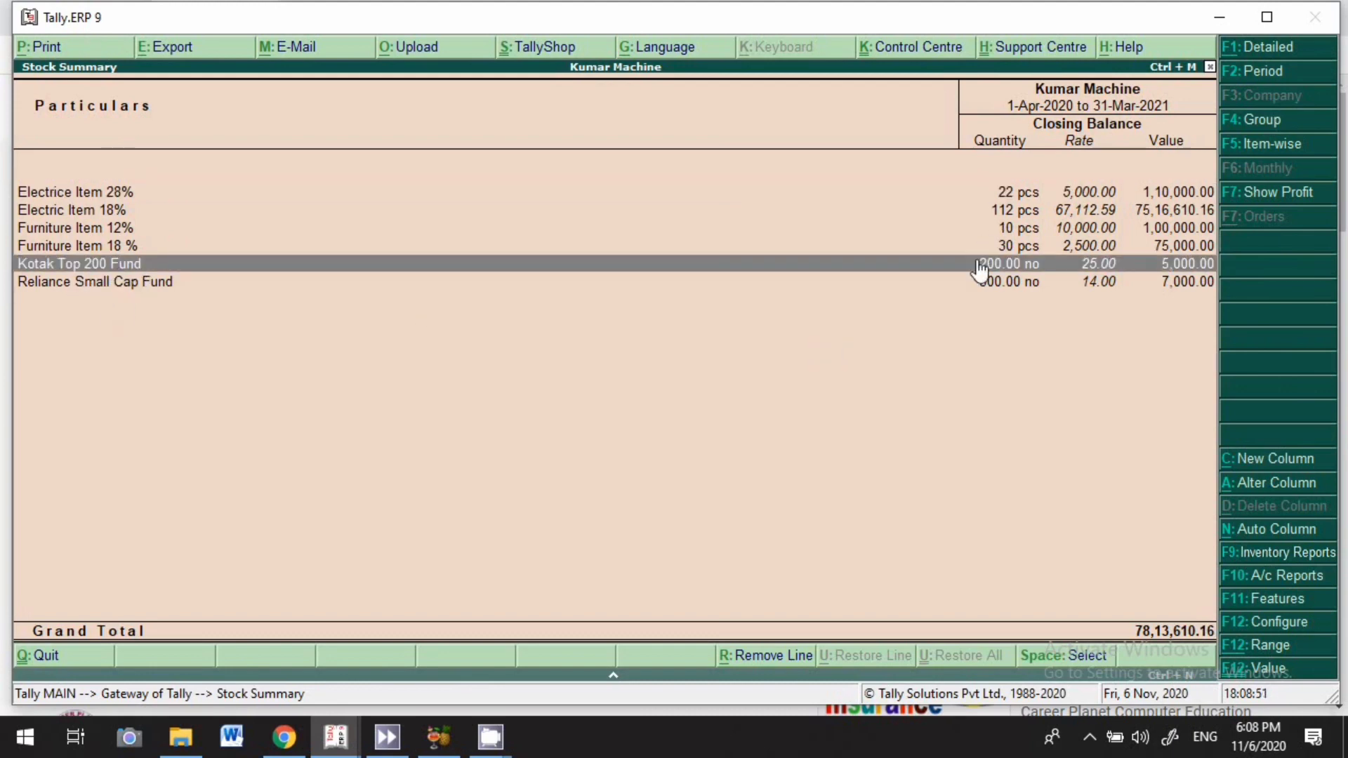
pyautogui.click(1079, 282)
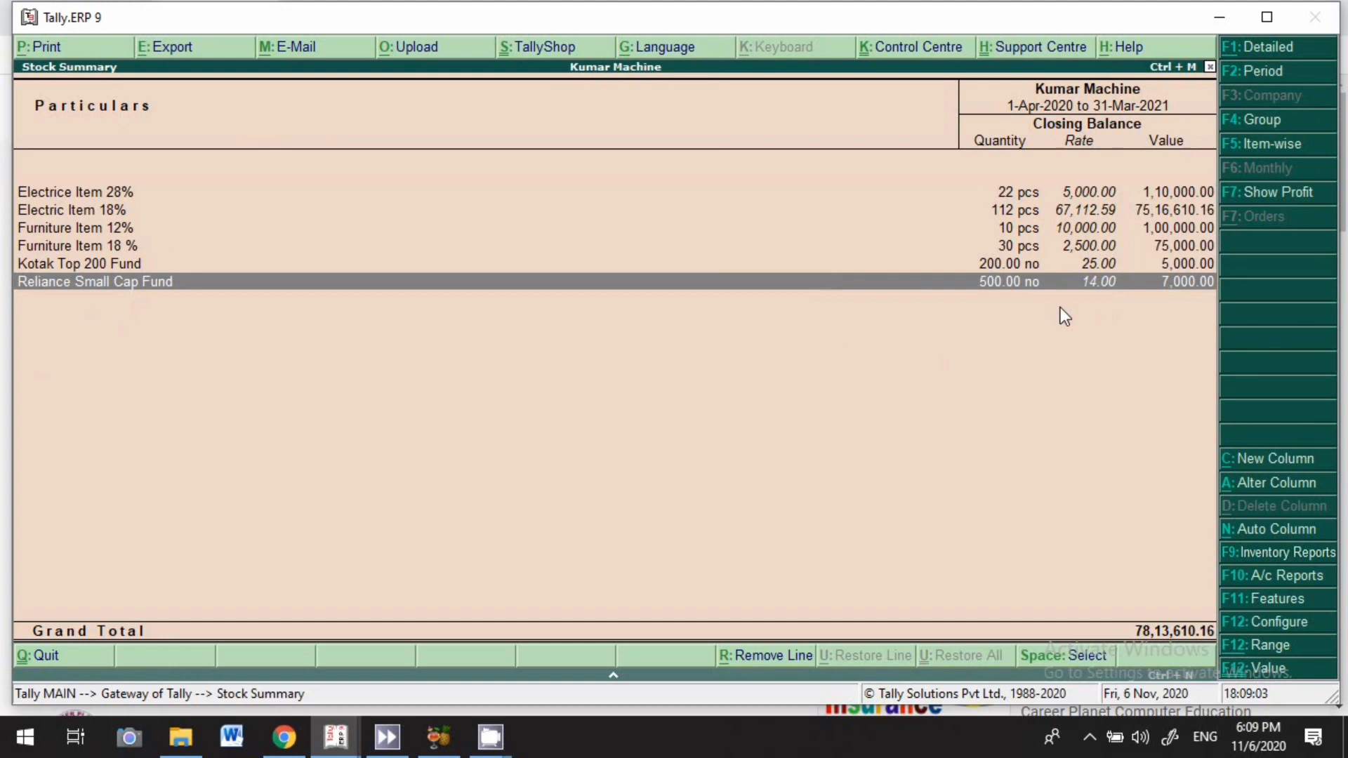
pyautogui.press('Escape')
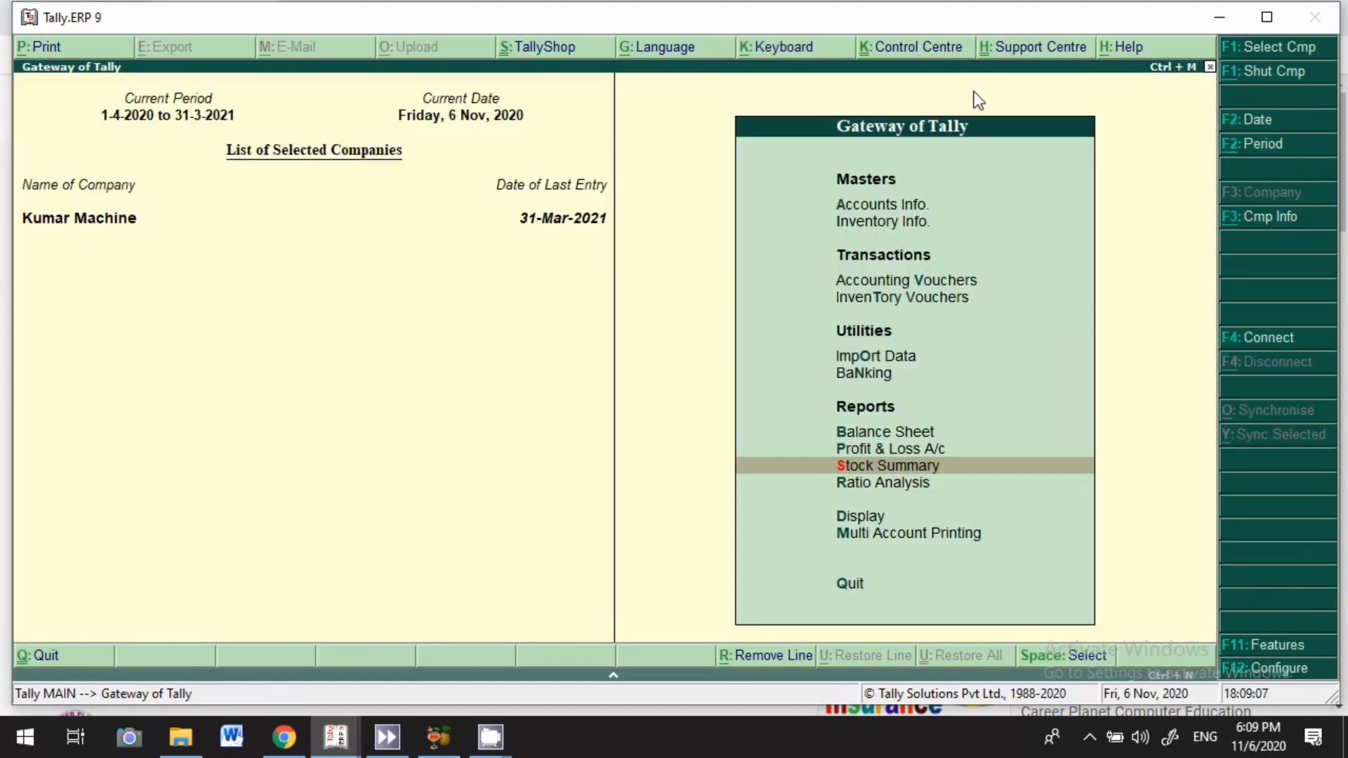
# View the Balance Sheet in detail and drill into the Short Term Investments group under Investments.
pyautogui.press('b')
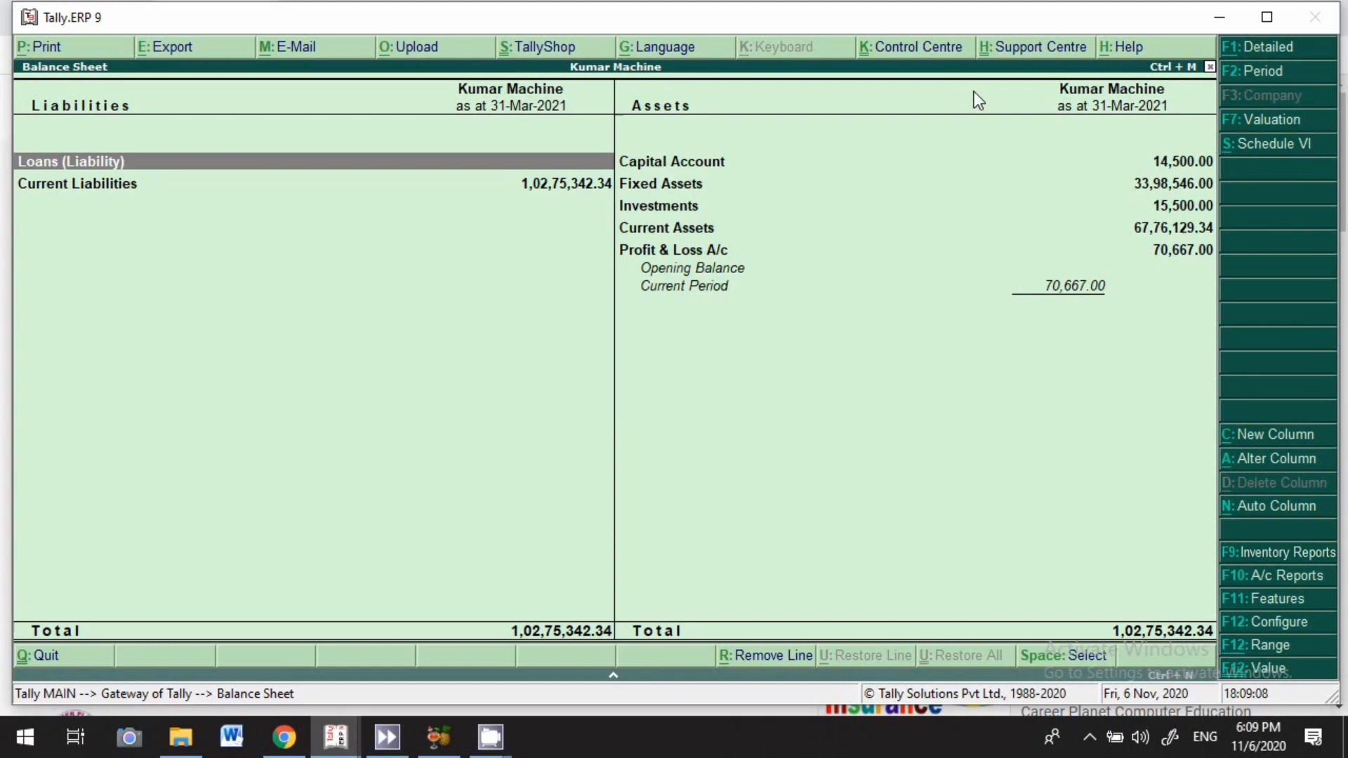
pyautogui.click(1257, 48)
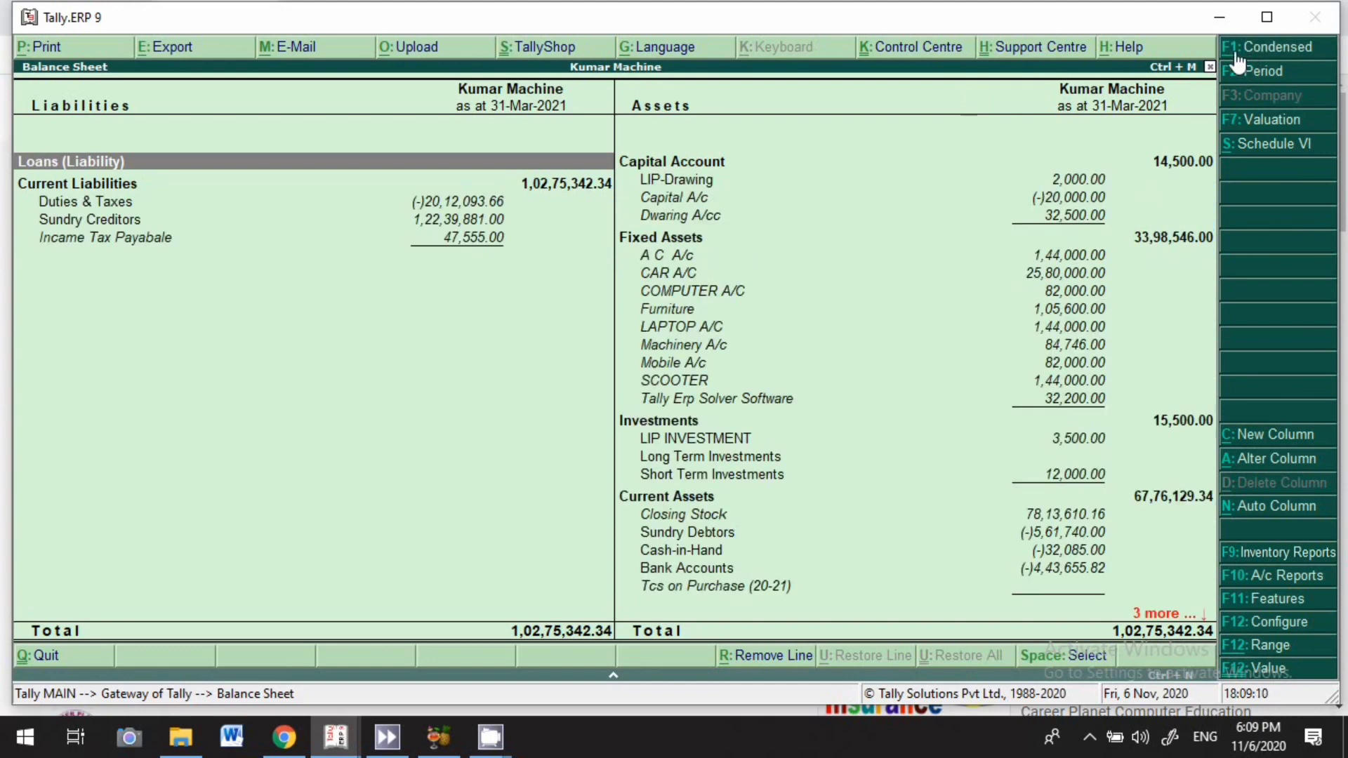
pyautogui.click(667, 429)
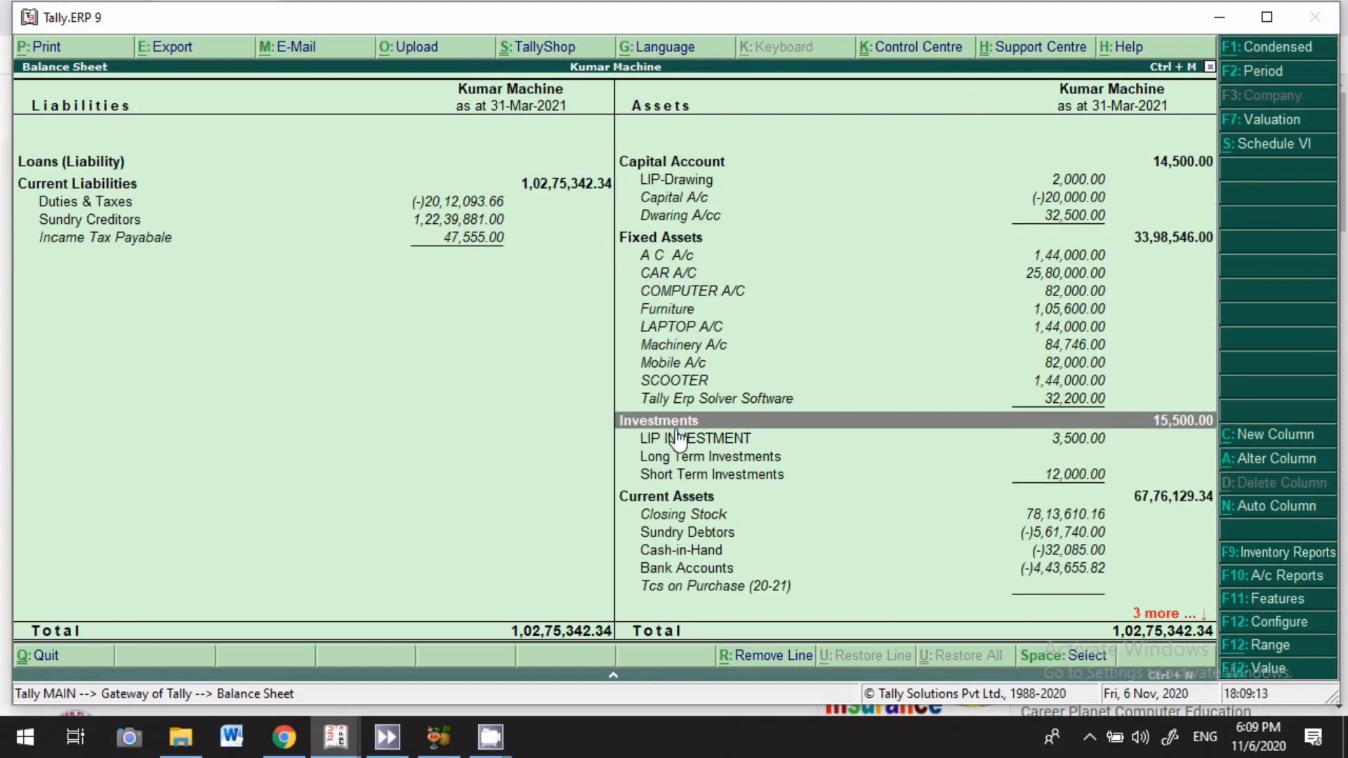
pyautogui.click(684, 475)
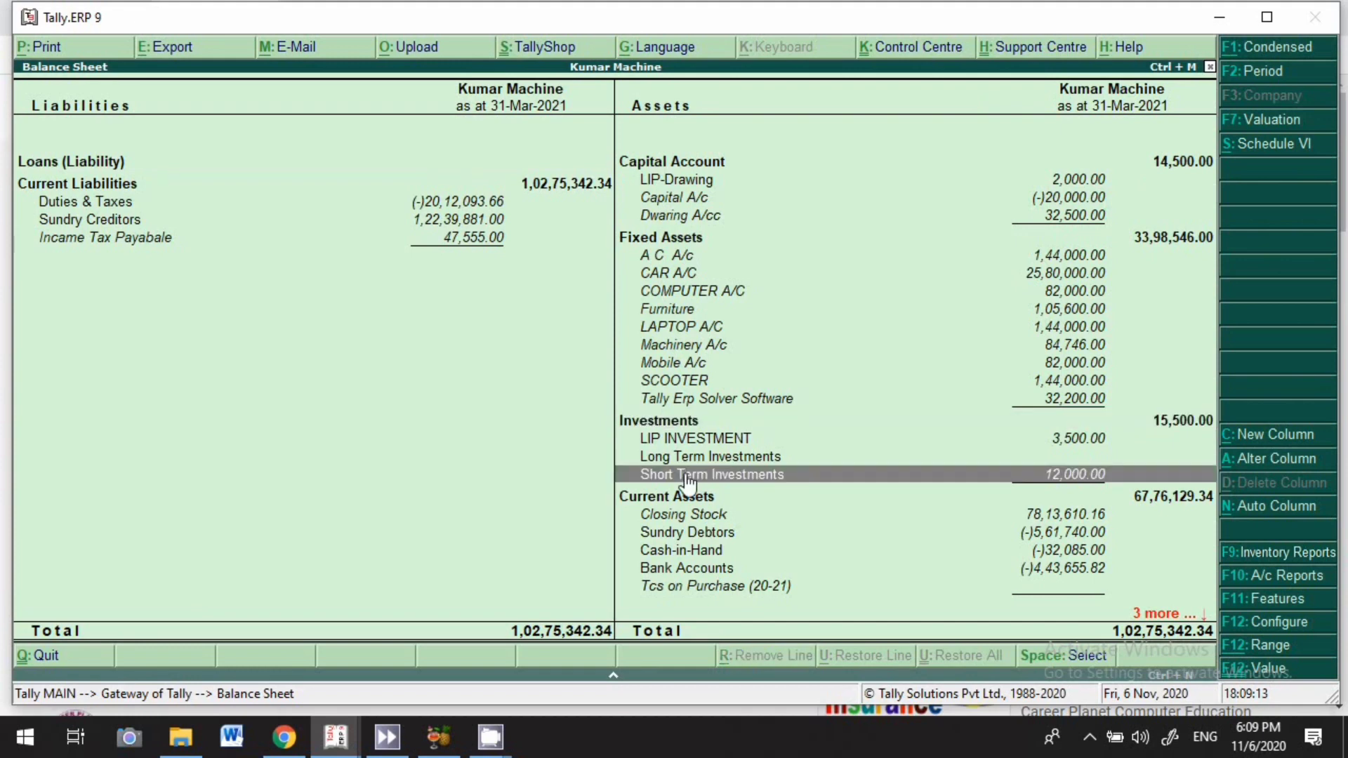
pyautogui.click(799, 478)
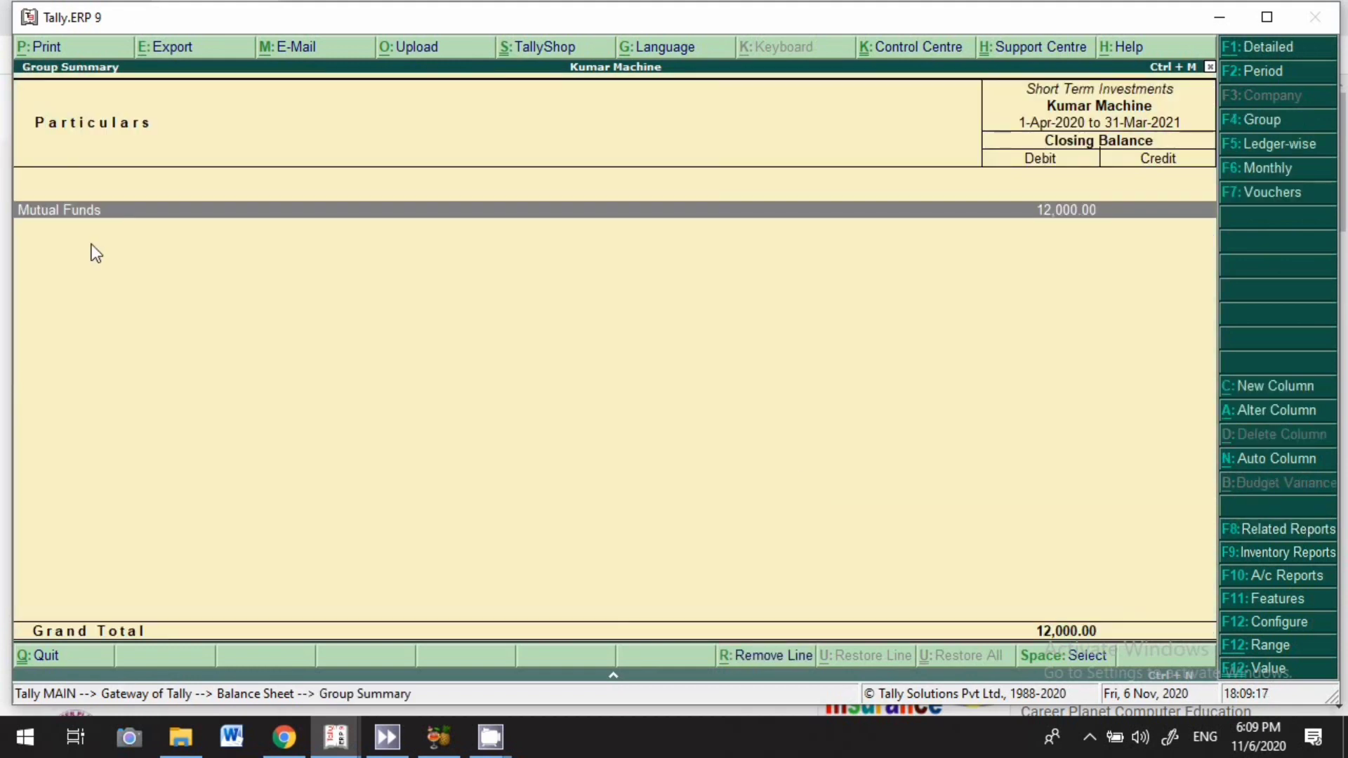
pyautogui.click(1271, 55)
pyautogui.click(1272, 57)
pyautogui.click(1272, 56)
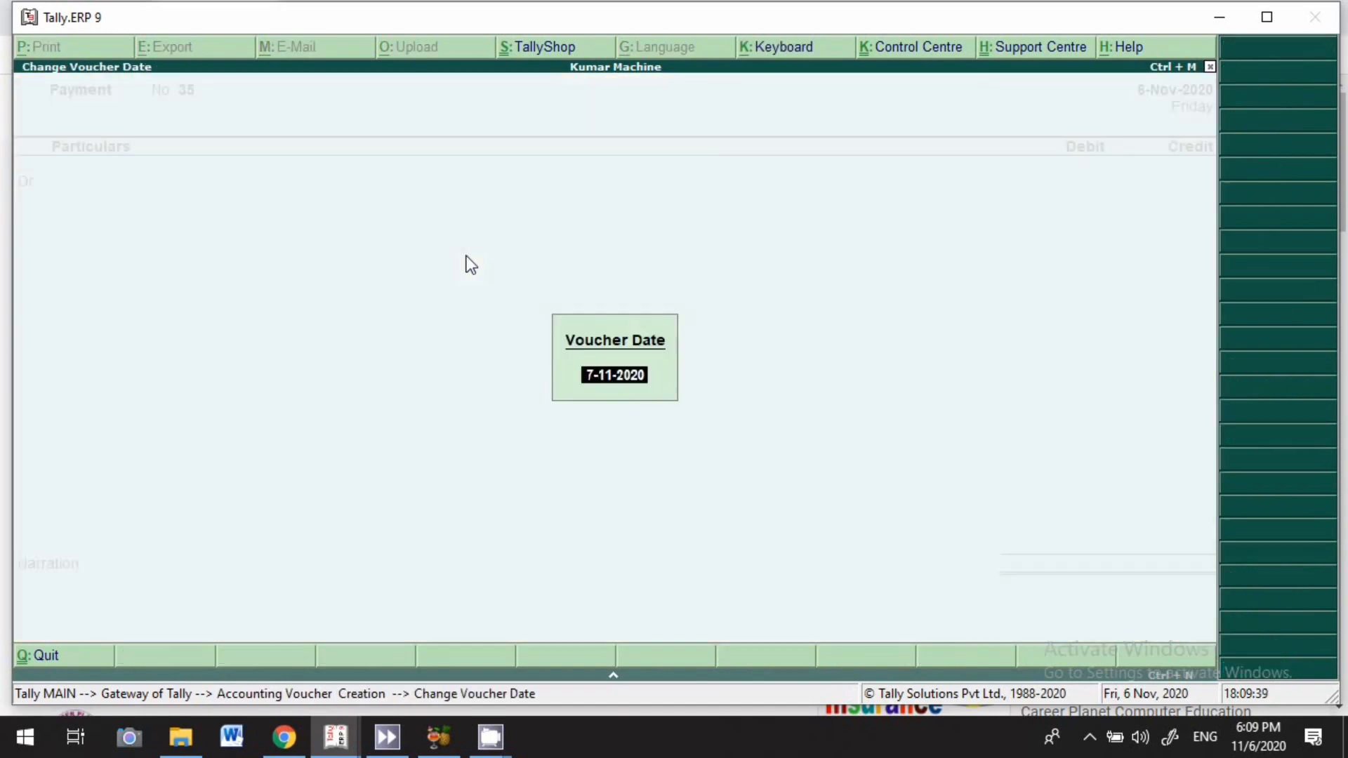
# Date the new payment voucher 6-Nov-2020 and debit the Kotak Growth MF SIP ledger.
pyautogui.write('6.')
pyautogui.press('Return')
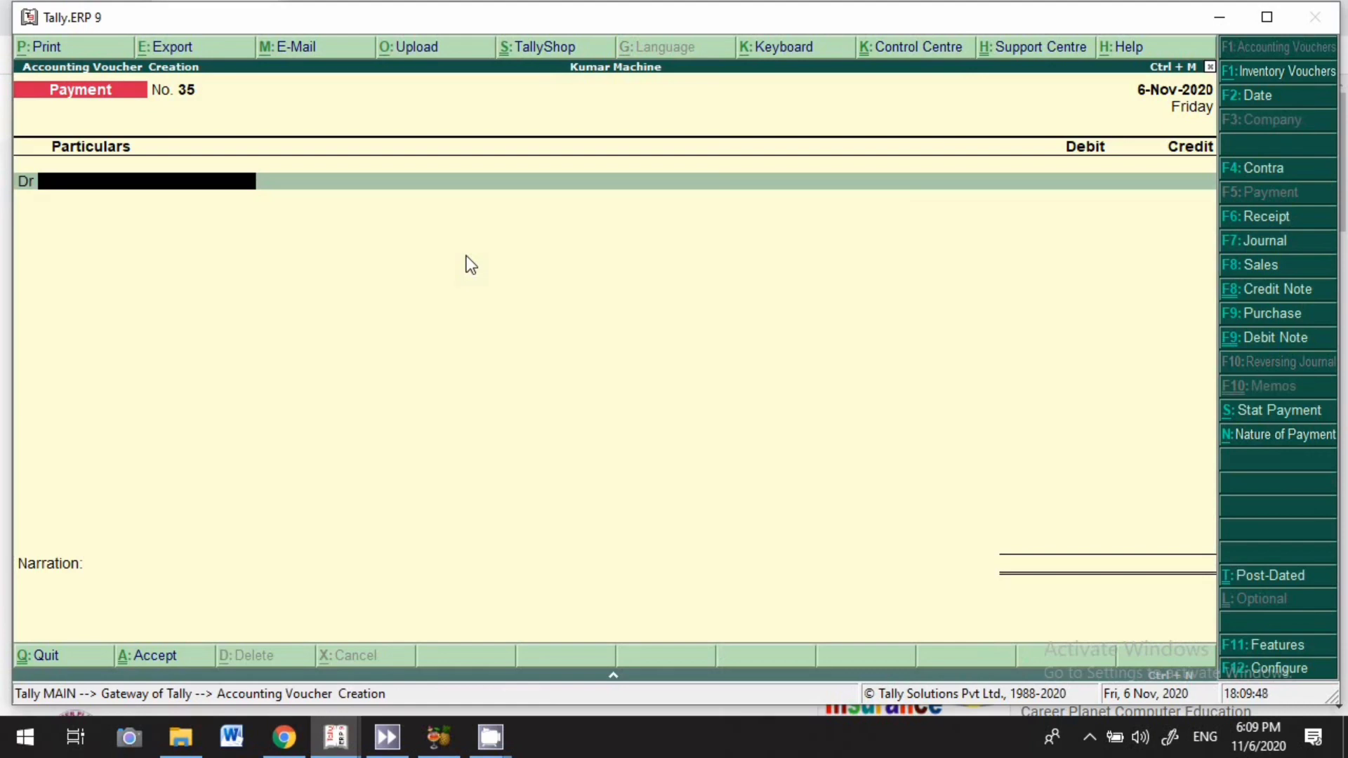
pyautogui.write('Ko')
pyautogui.press('Return')
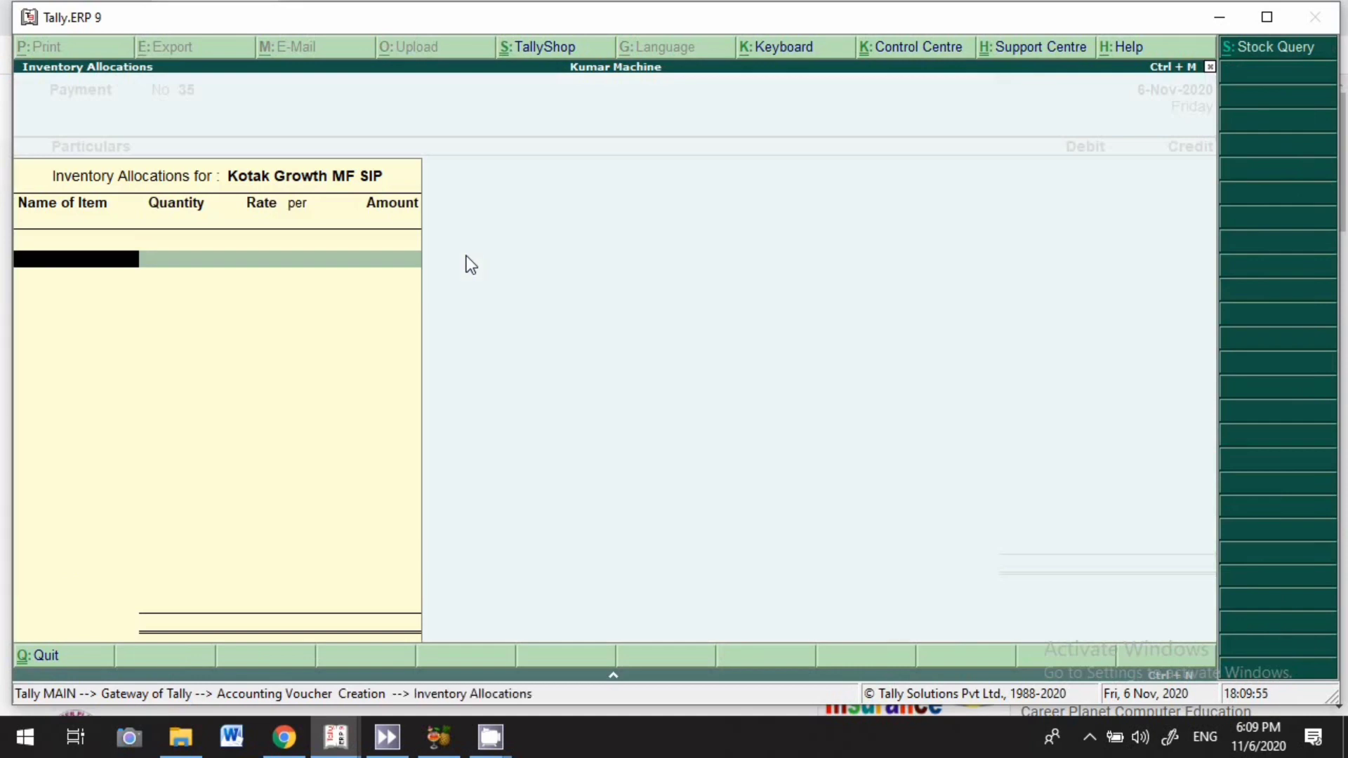
# Choose Kotak Growth Fund as the item to allocate, with tracking number Not Applicable.
pyautogui.write('Kot')
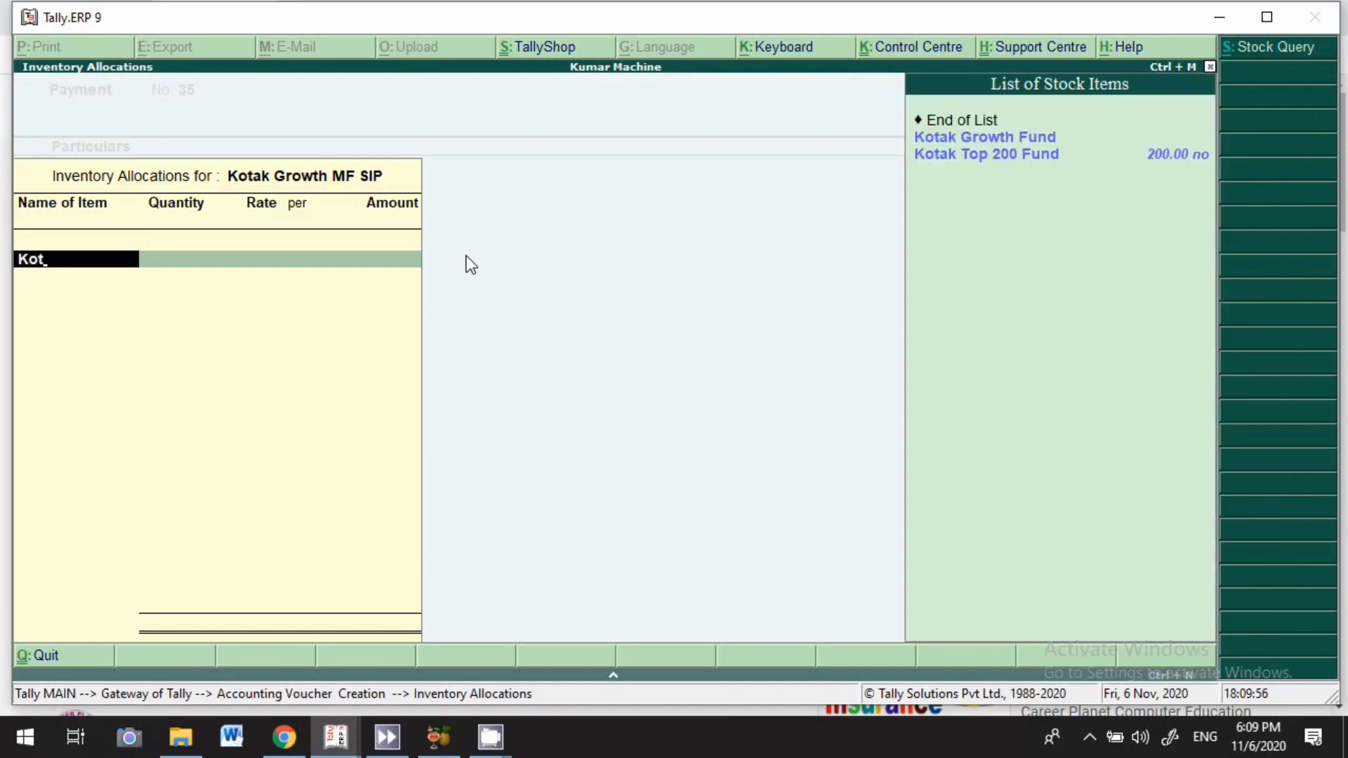
pyautogui.press('Return')
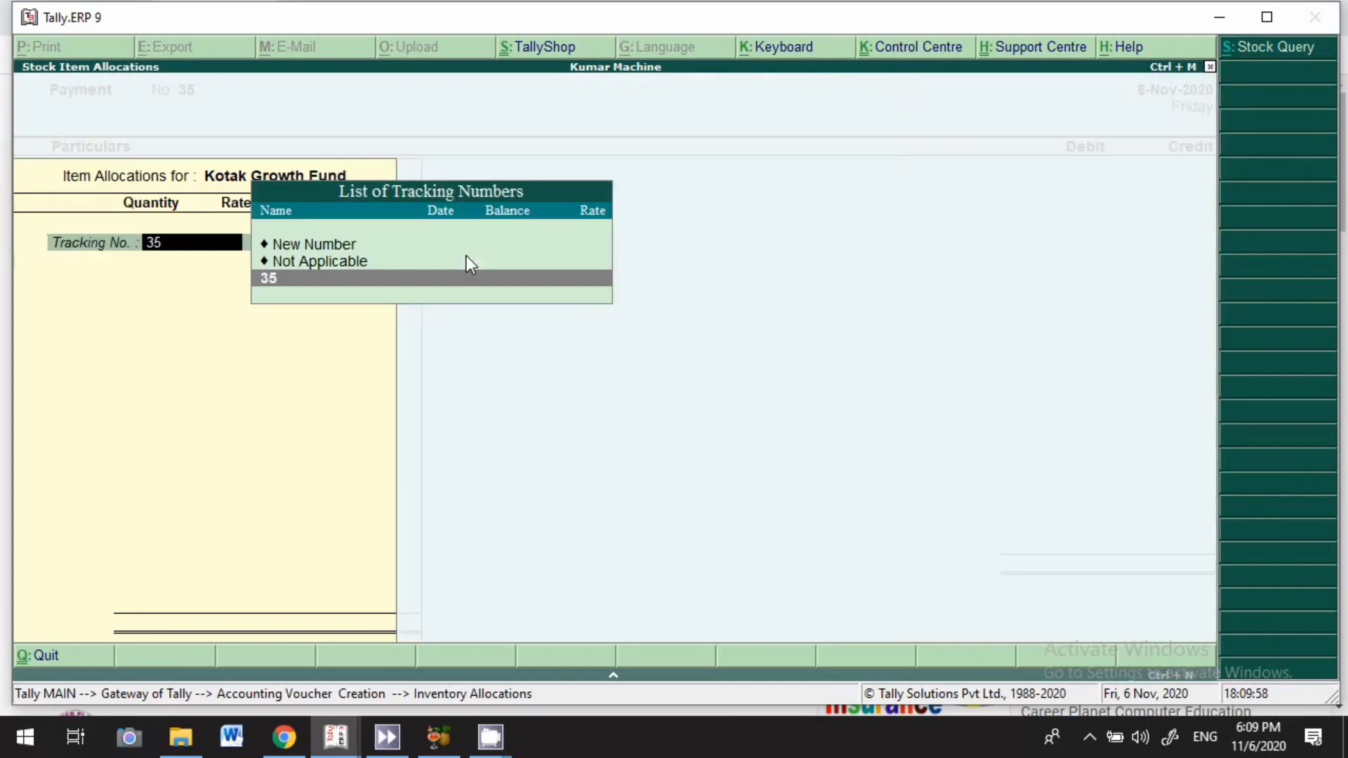
pyautogui.press('Up')
pyautogui.press('Return')
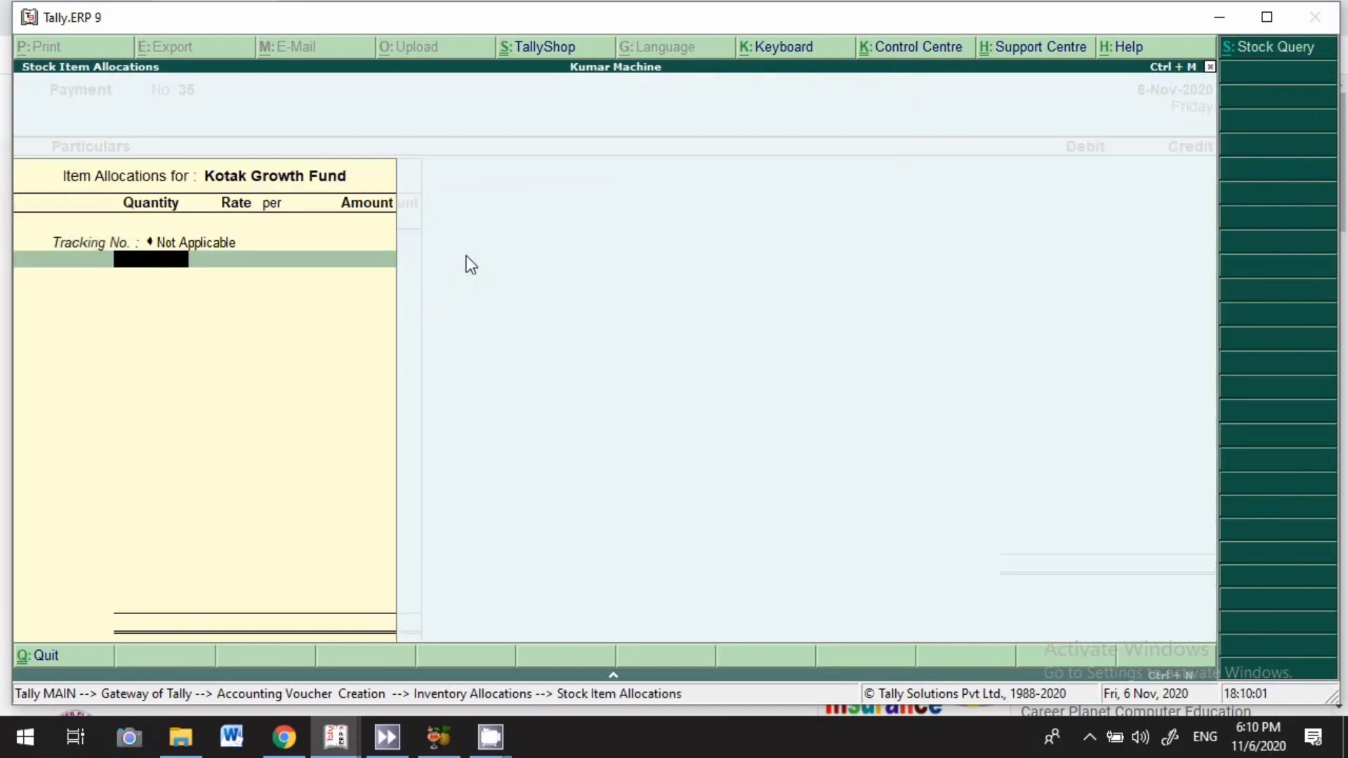
# Enter quantity 500 and amount 5,000 for Kotak Growth Fund and finish the inventory allocations.
pyautogui.write('500')
pyautogui.press('Return')
pyautogui.press('Return')
pyautogui.press('Return')
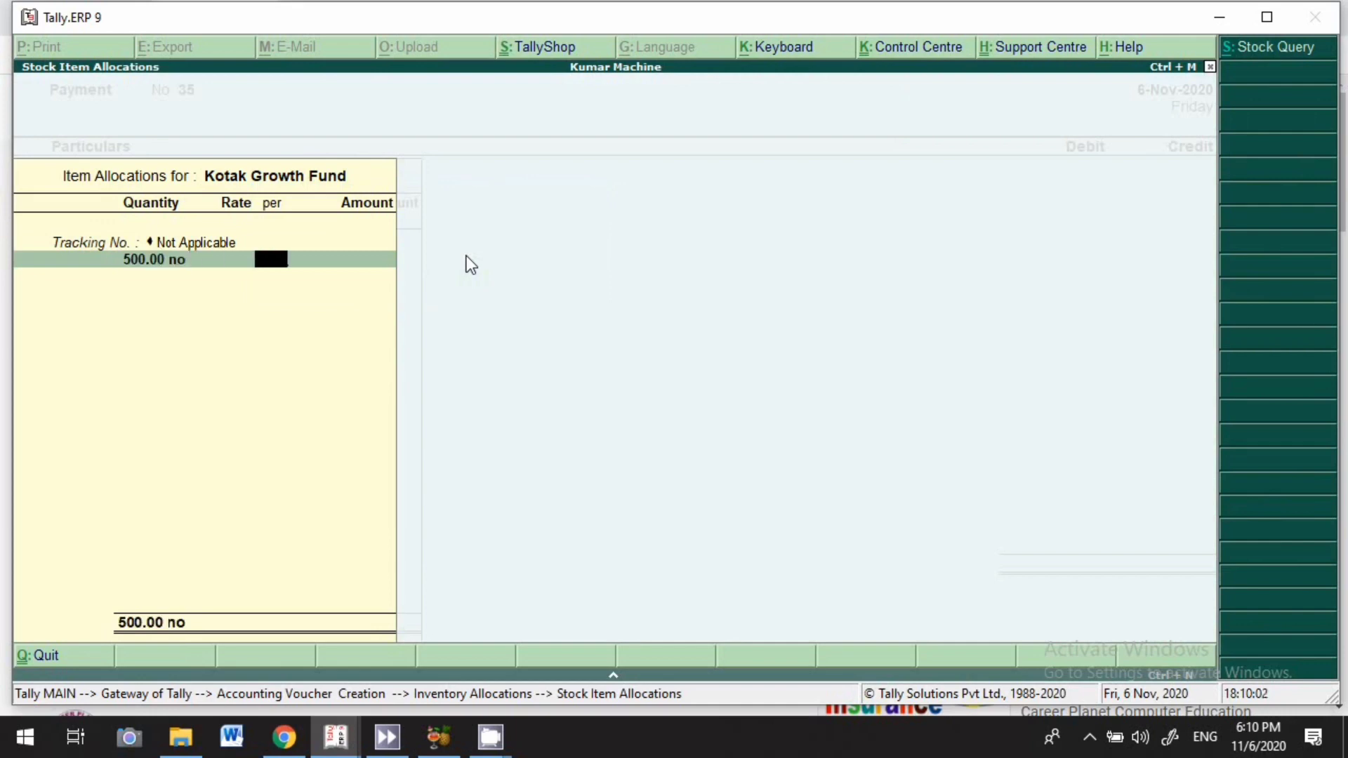
pyautogui.write('5,00')
pyautogui.write('00')
pyautogui.press('Return')
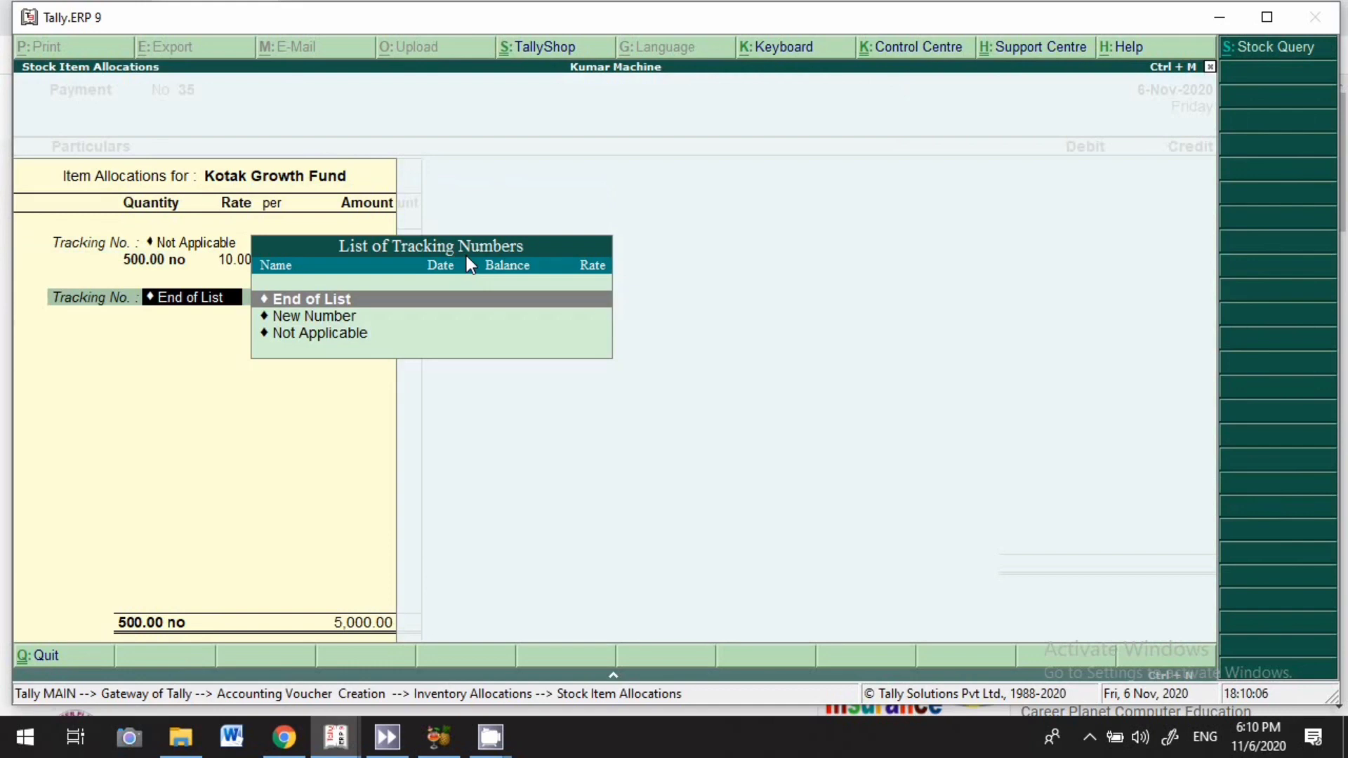
pyautogui.press('Return')
pyautogui.press('Return')
pyautogui.press('Return')
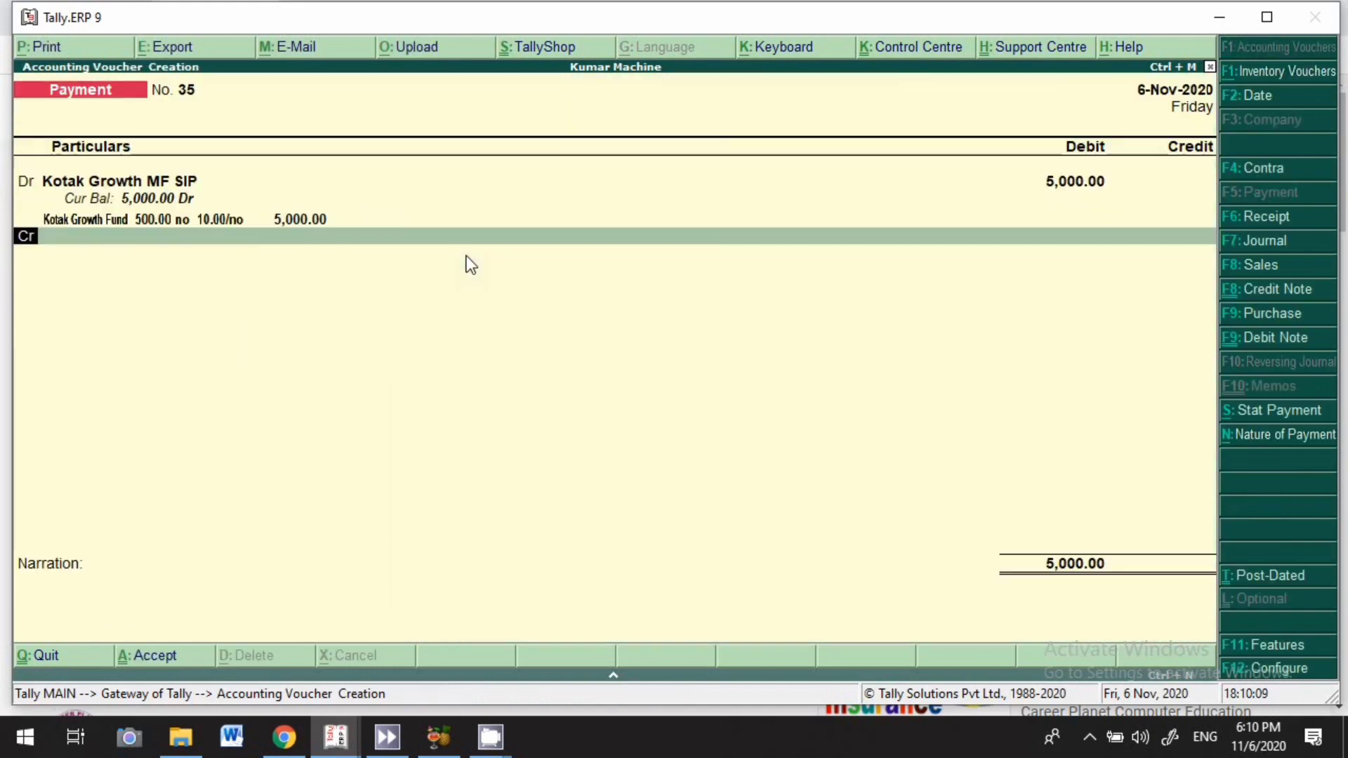
# Credit Axis Bank with 5,000.00 in the Kotak Growth MF SIP payment voucher.
pyautogui.press('Return')
pyautogui.write('A')
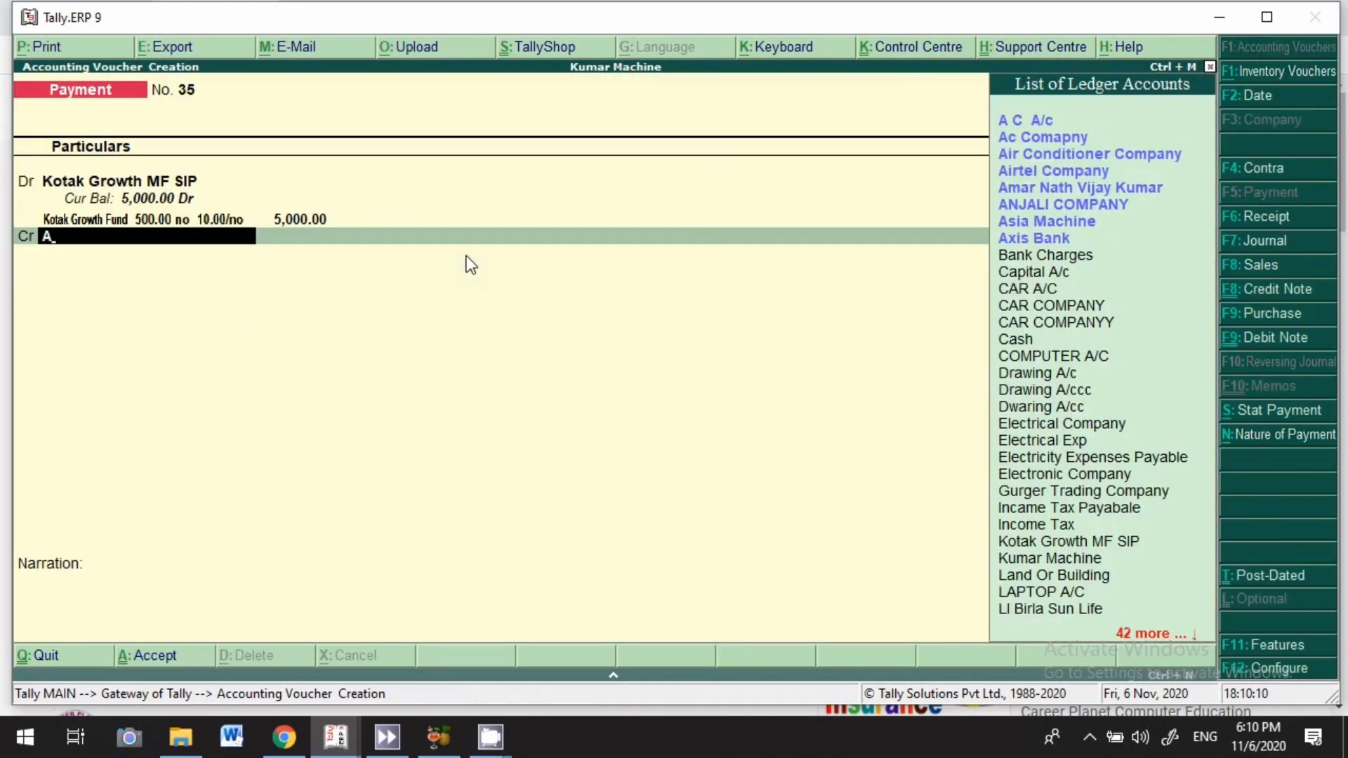
pyautogui.write('xi')
pyautogui.press('Return')
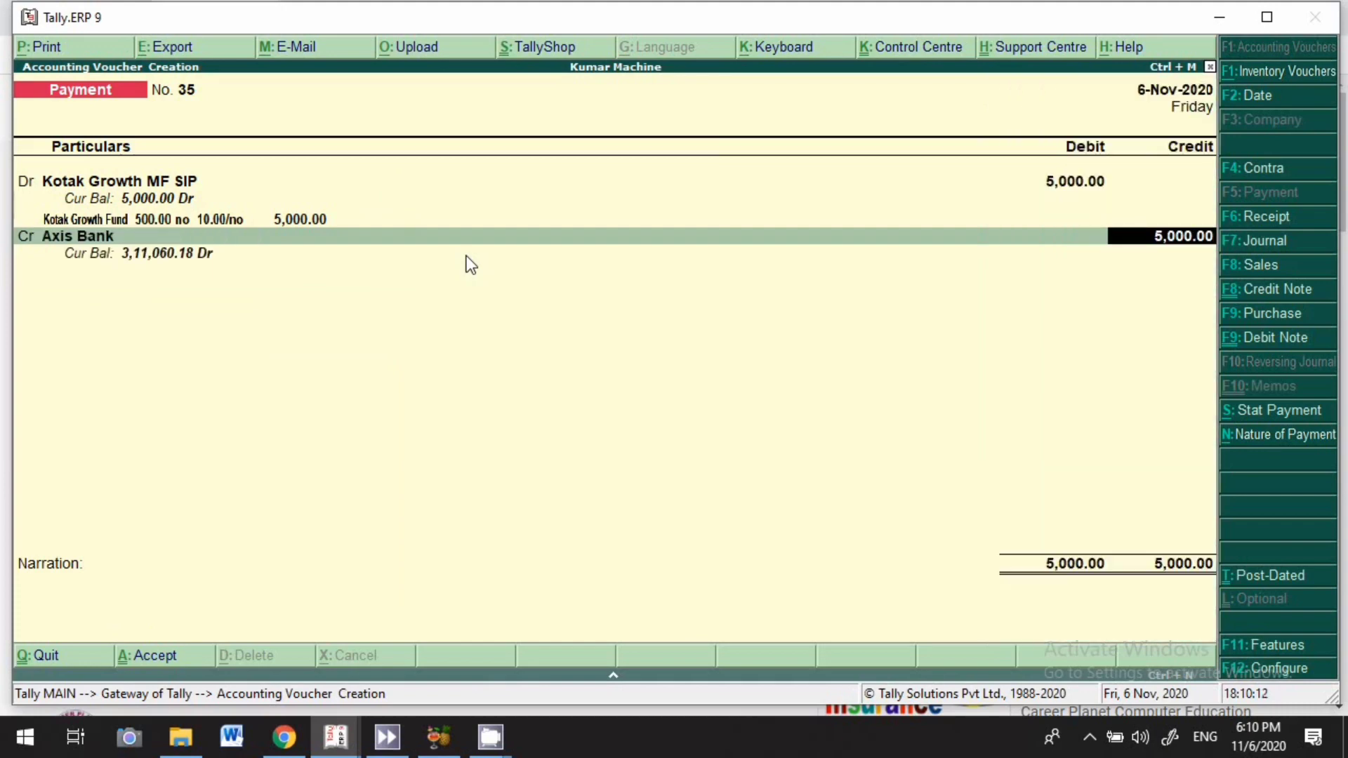
pyautogui.press('Return')
# Keep the default cheque details in the Axis Bank allocation, leave the narration blank and accept the voucher.
pyautogui.press('Return')
pyautogui.press('Return')
pyautogui.press('Return')
pyautogui.press('Return')
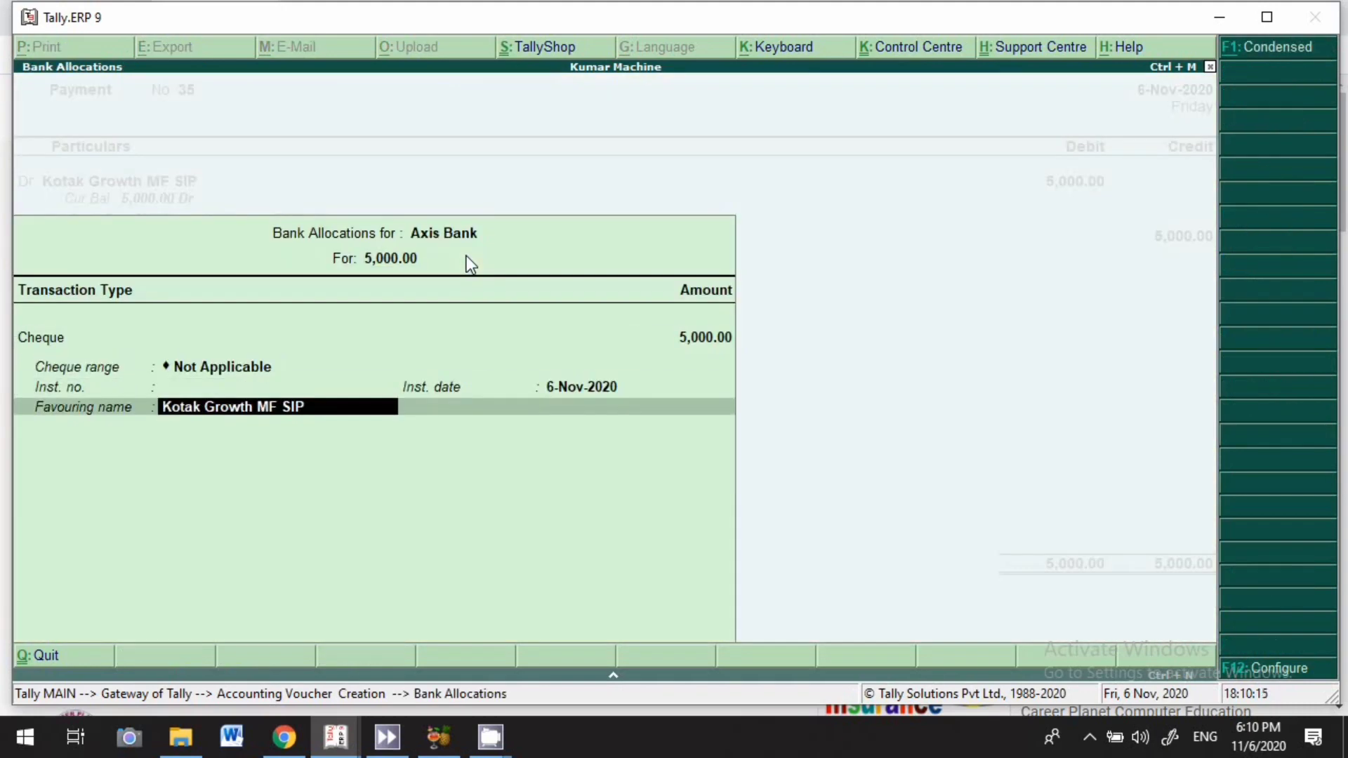
pyautogui.press('Return')
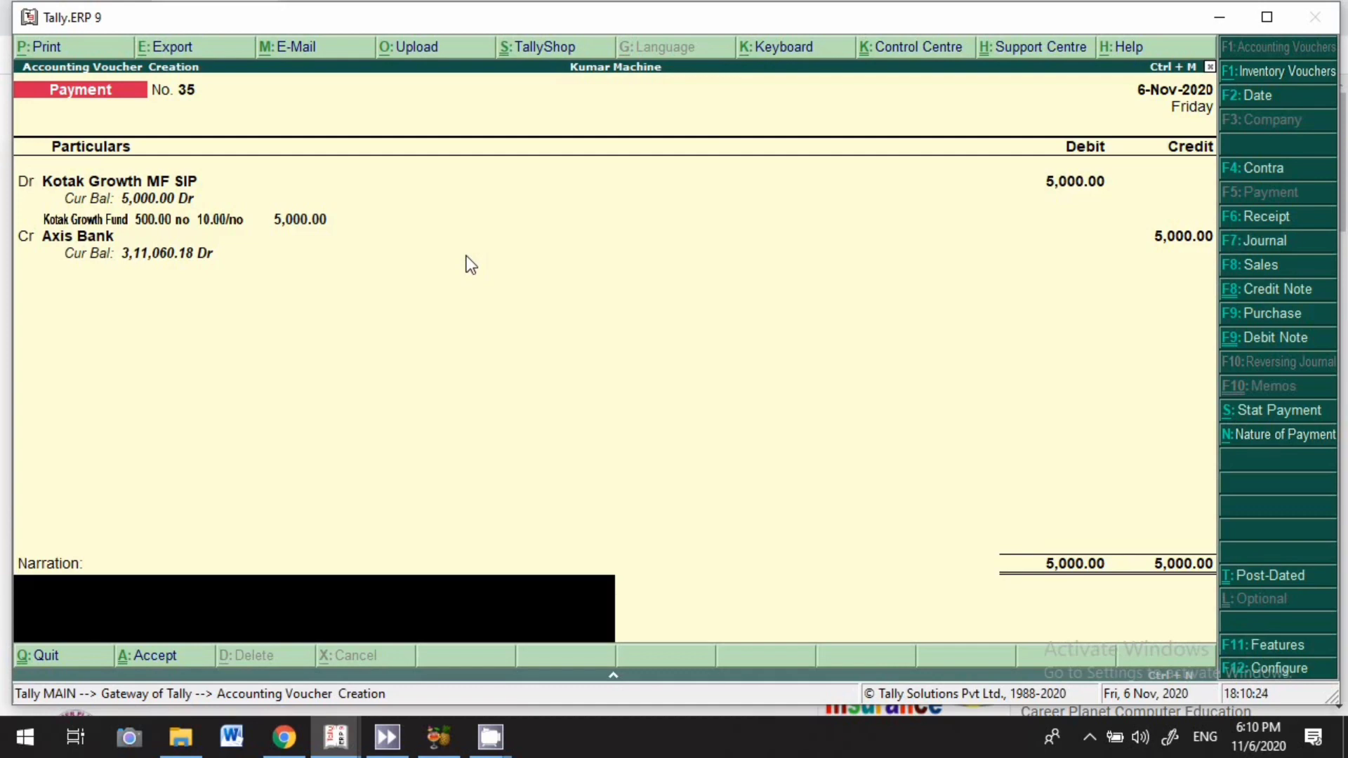
pyautogui.press('Return')
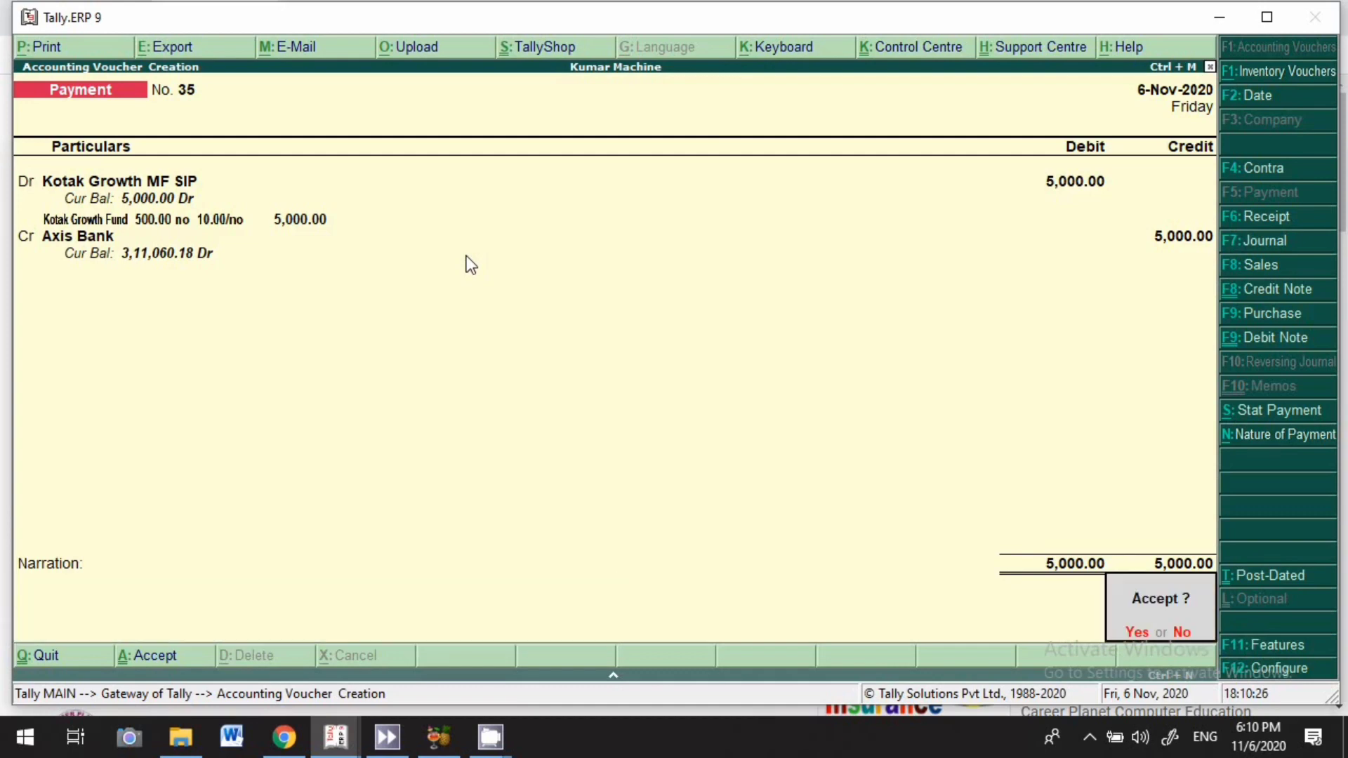
pyautogui.press('Return')
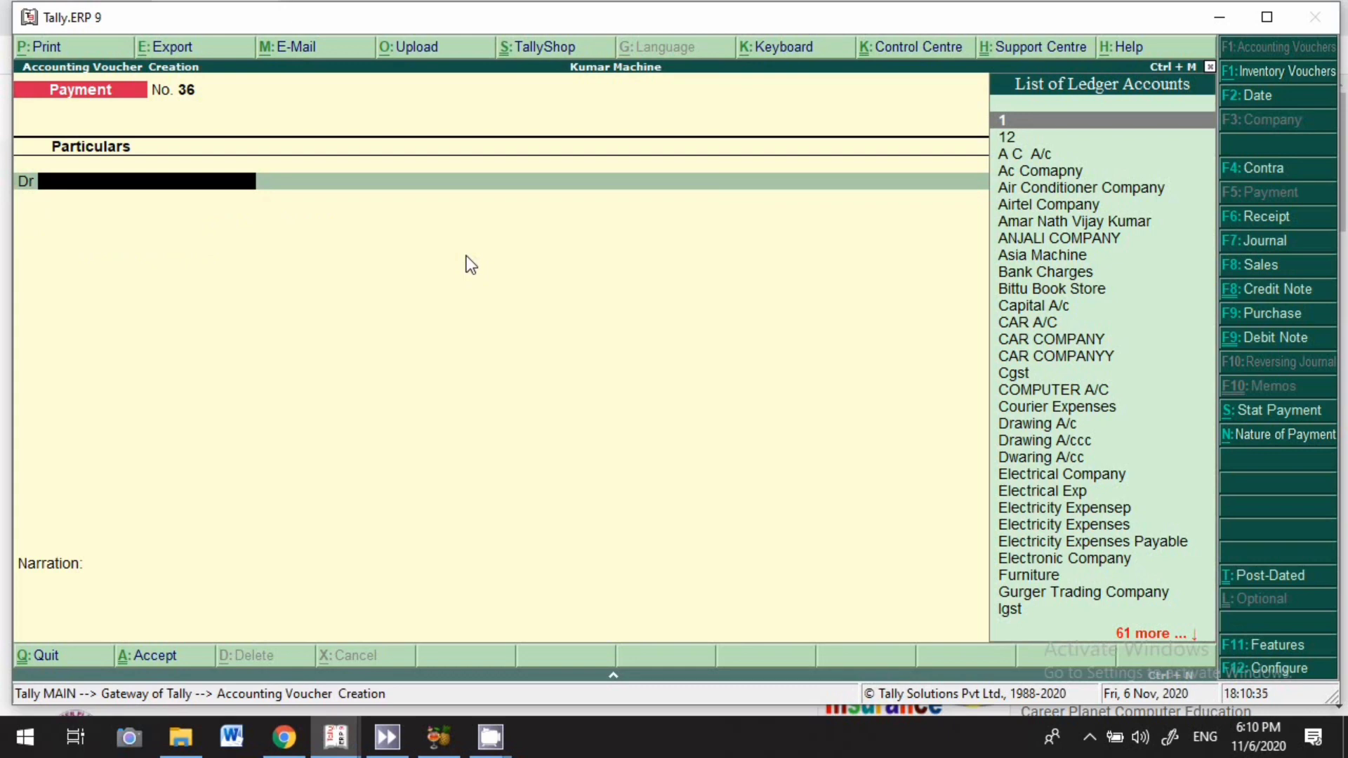
# Date the next payment voucher 6-Nov-2020 and choose Sbi Mutual Fund Sip as the ledger to debit.
pyautogui.press('F2')
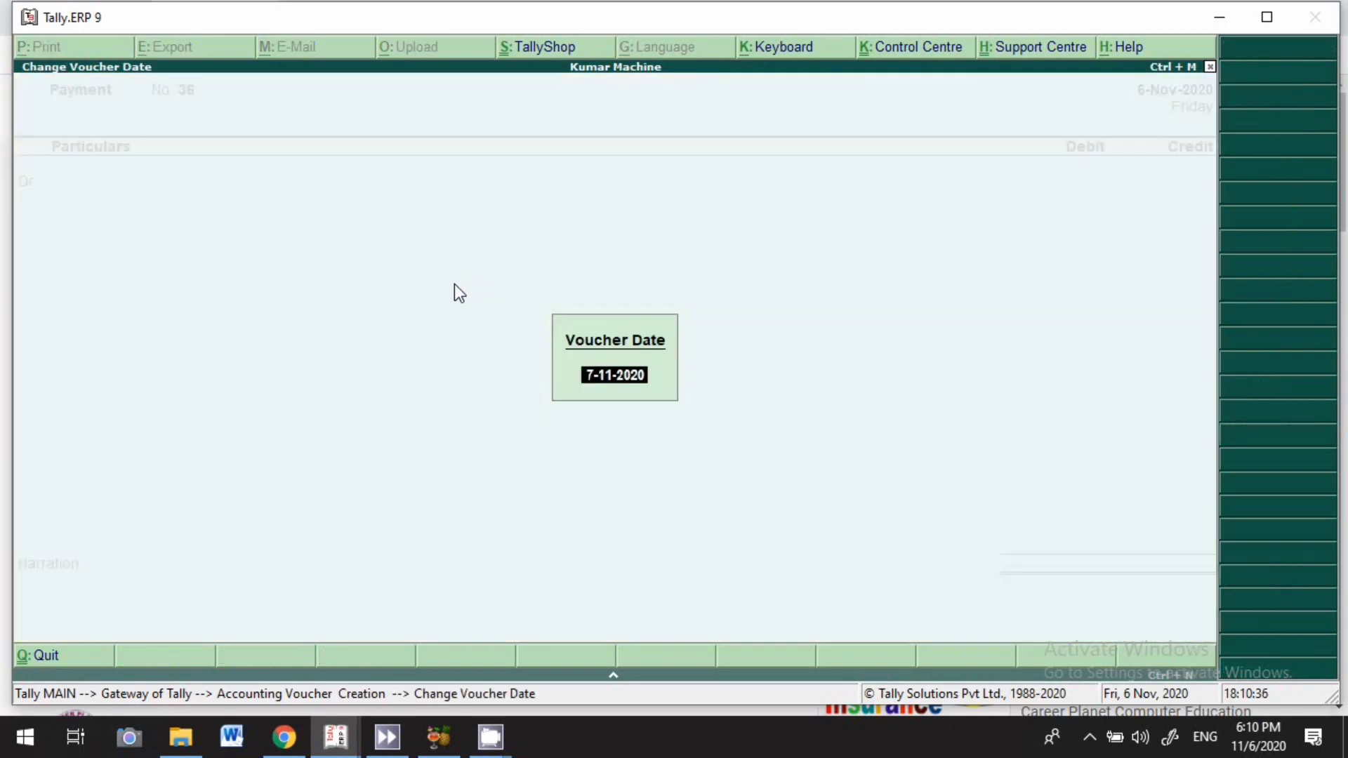
pyautogui.write('6.11')
pyautogui.press('Return')
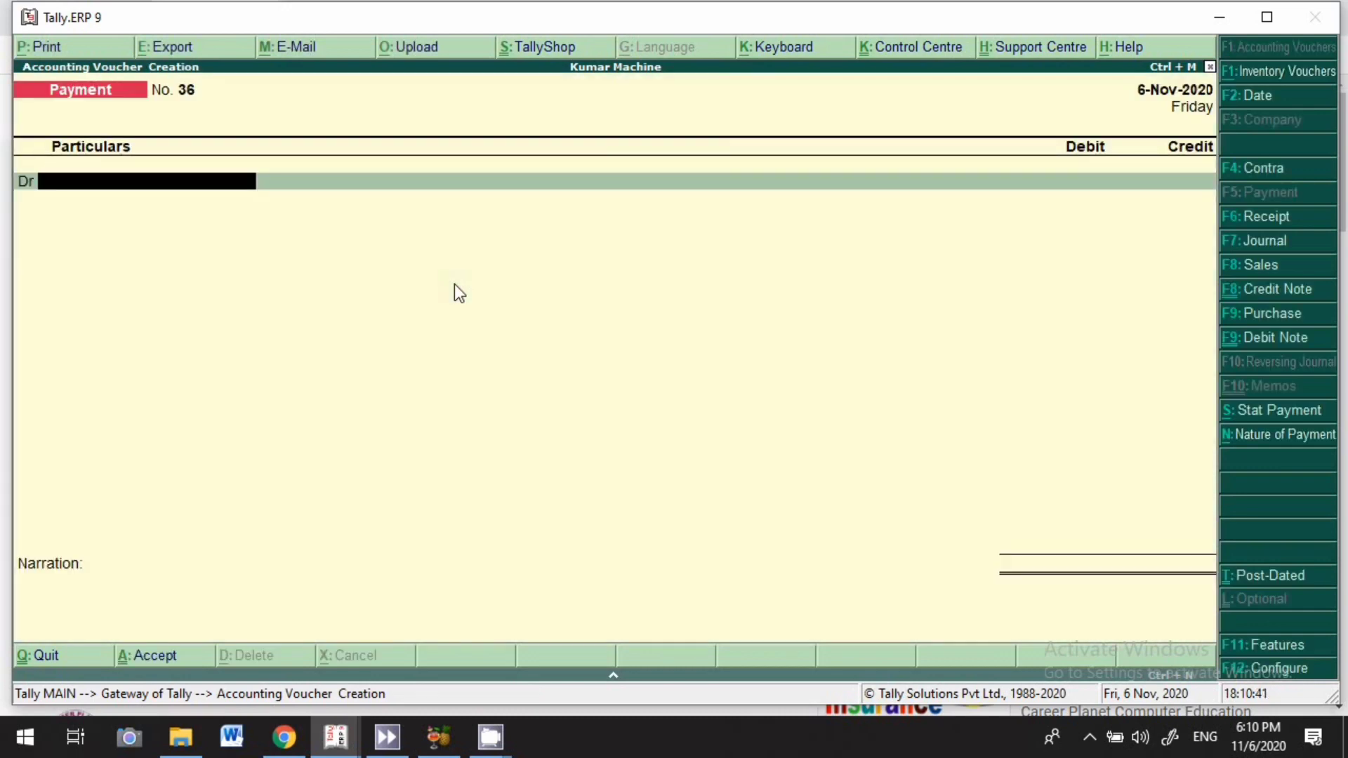
pyautogui.write('S')
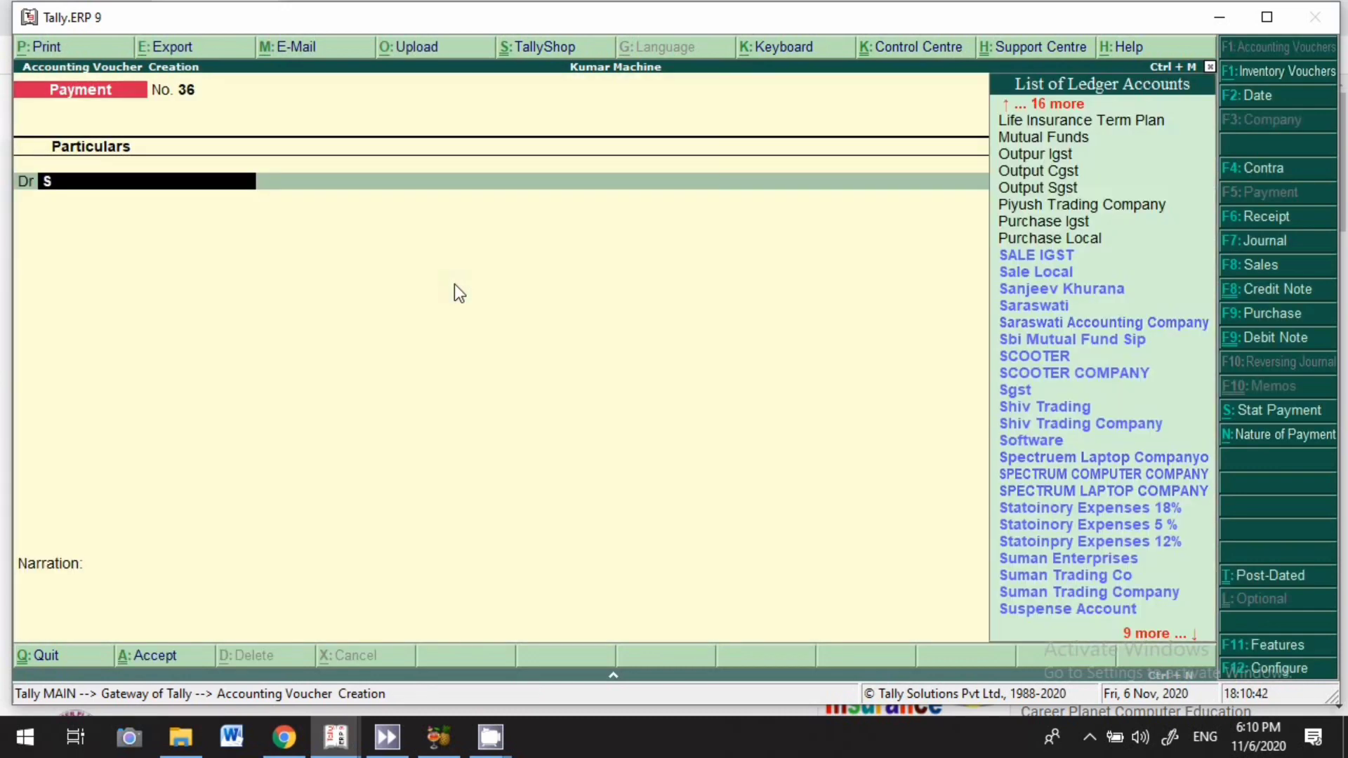
pyautogui.press('BackSpace')
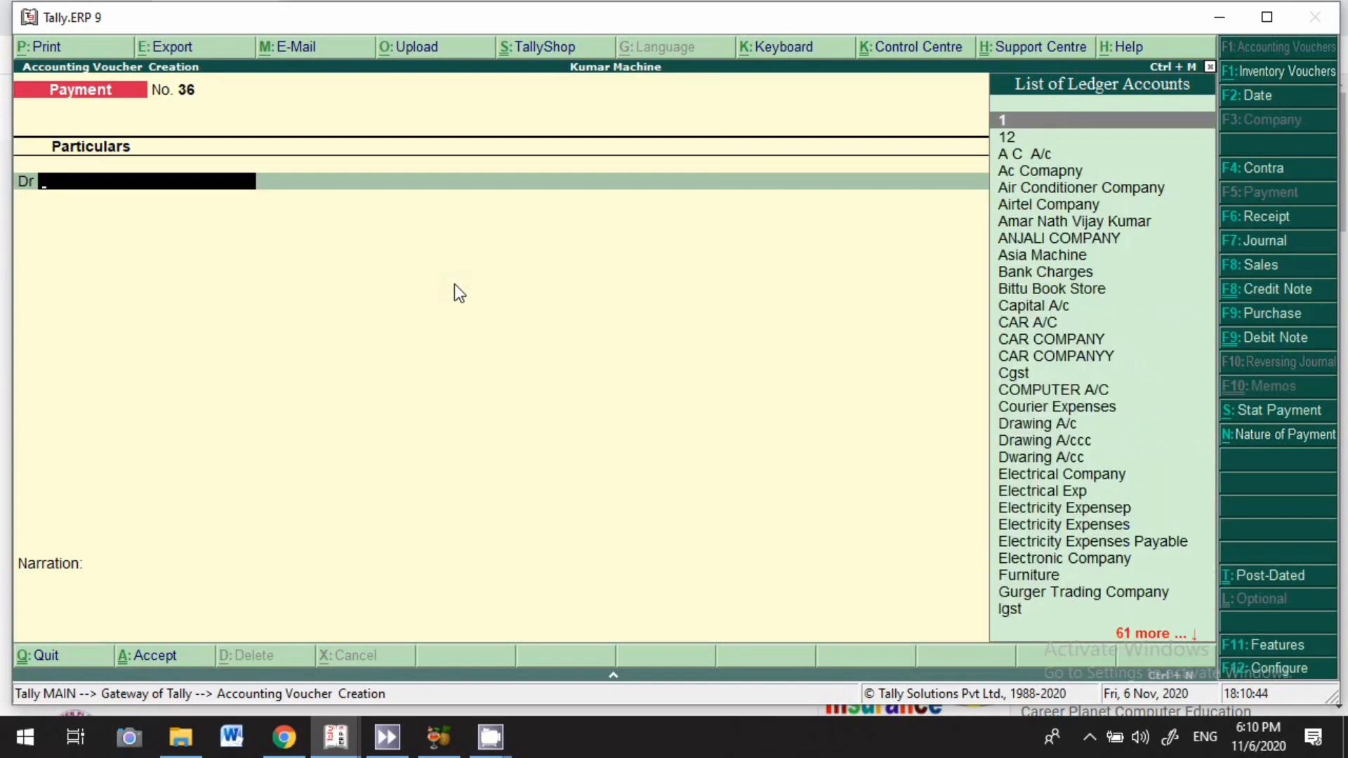
pyautogui.write('Re')
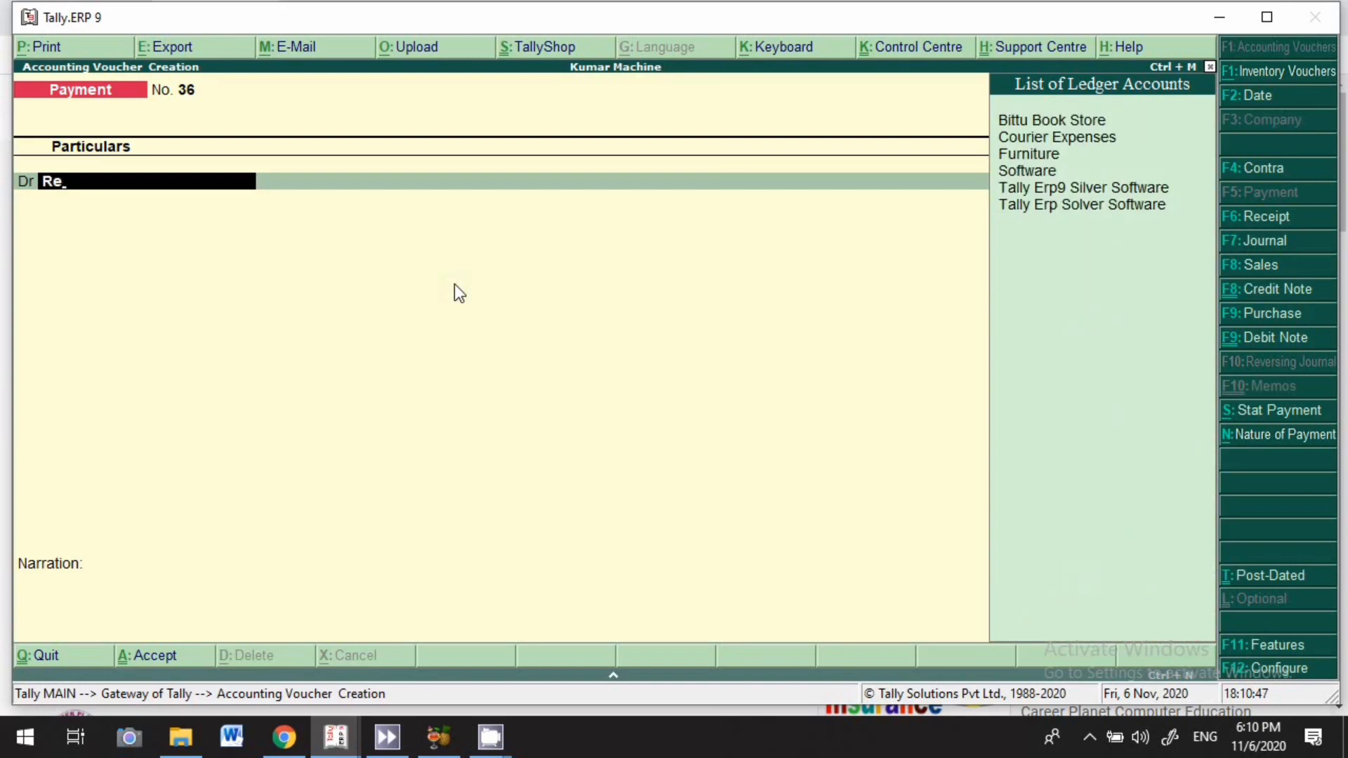
pyautogui.press('BackSpace')
pyautogui.press('BackSpace')
pyautogui.write('Sip')
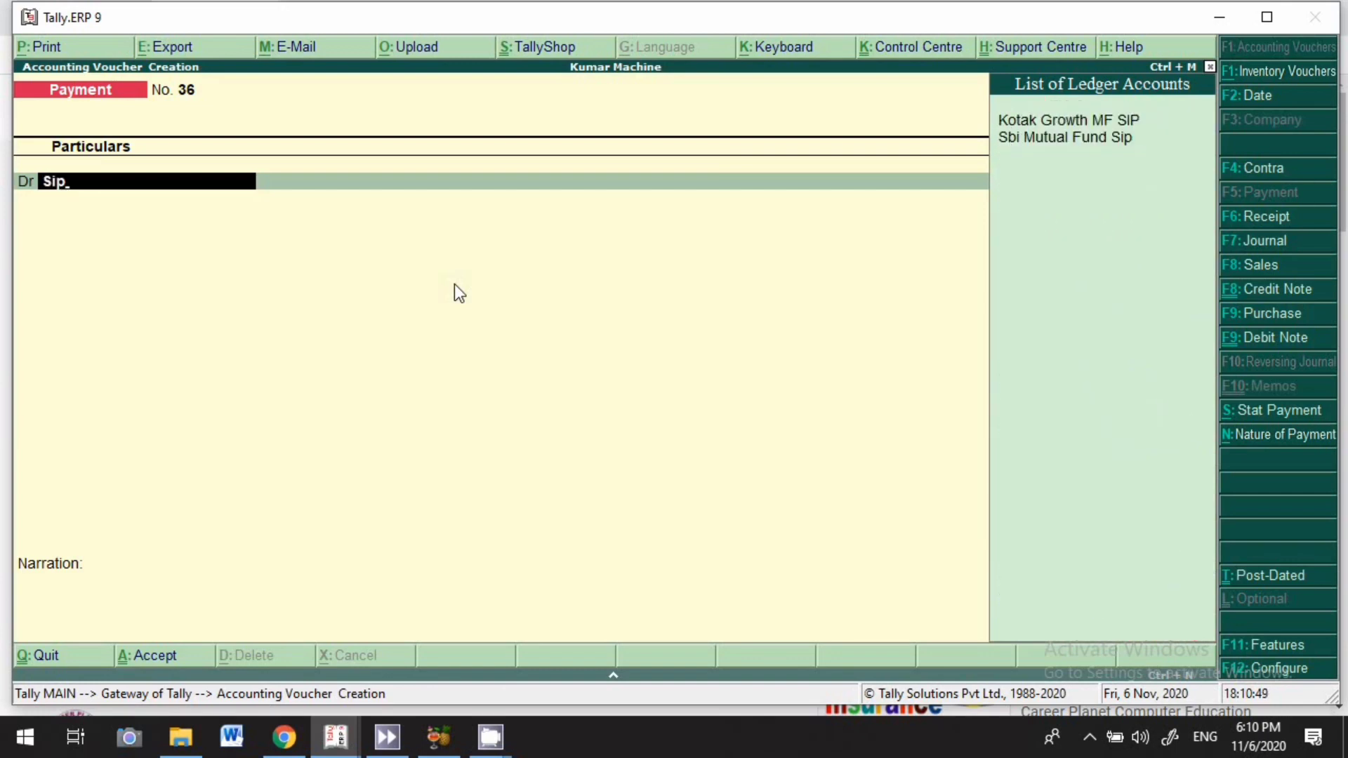
pyautogui.press('Down')
pyautogui.press('Return')
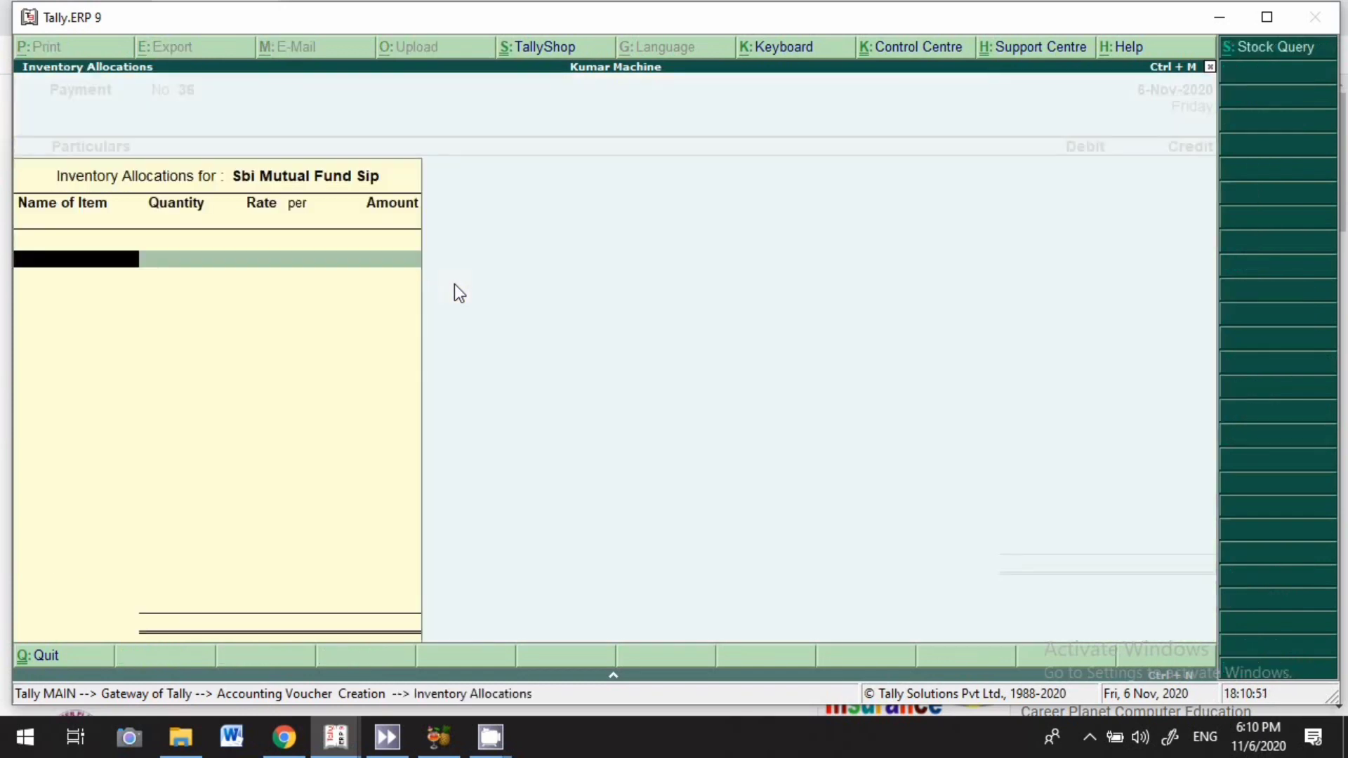
# Create a new stock item from the inventory allocation, naming it Sbi Growth Fund under Primary with no alias.
pyautogui.write('S')
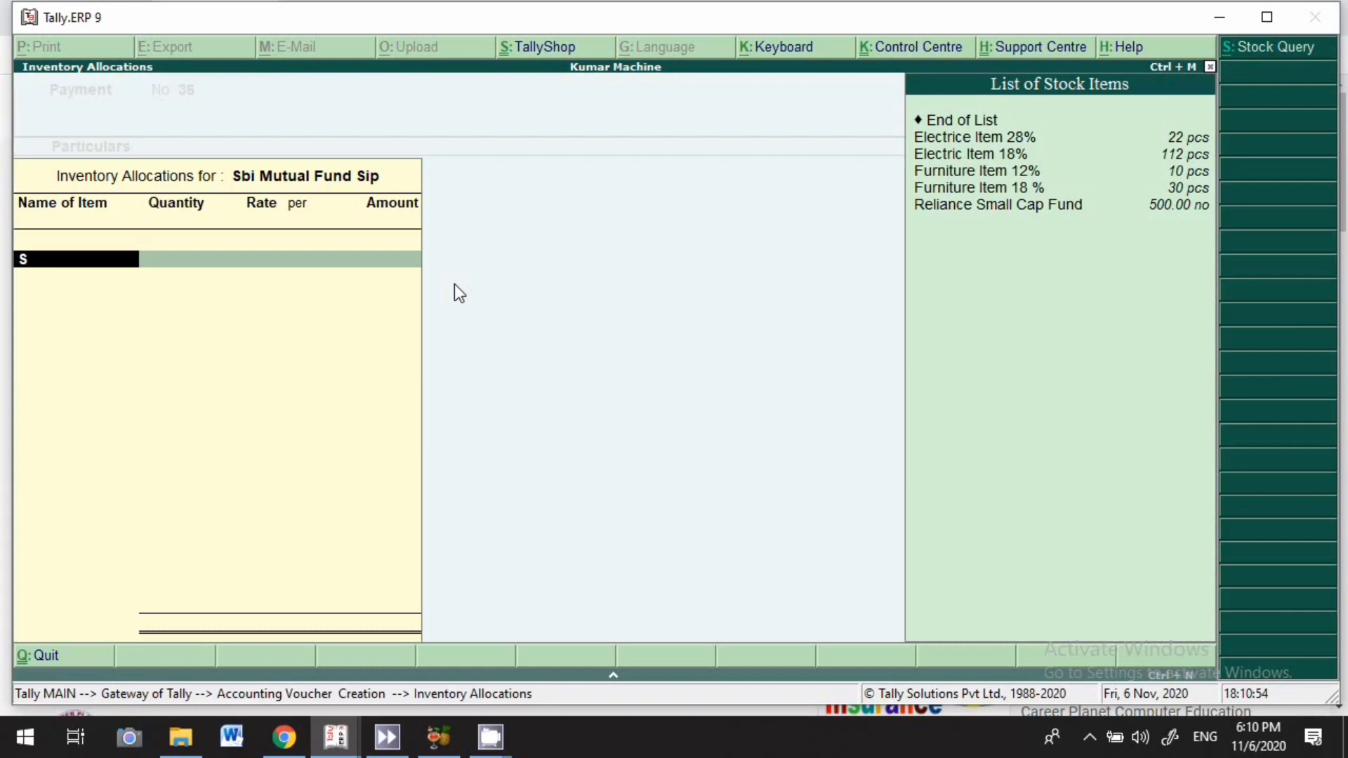
pyautogui.press('BackSpace')
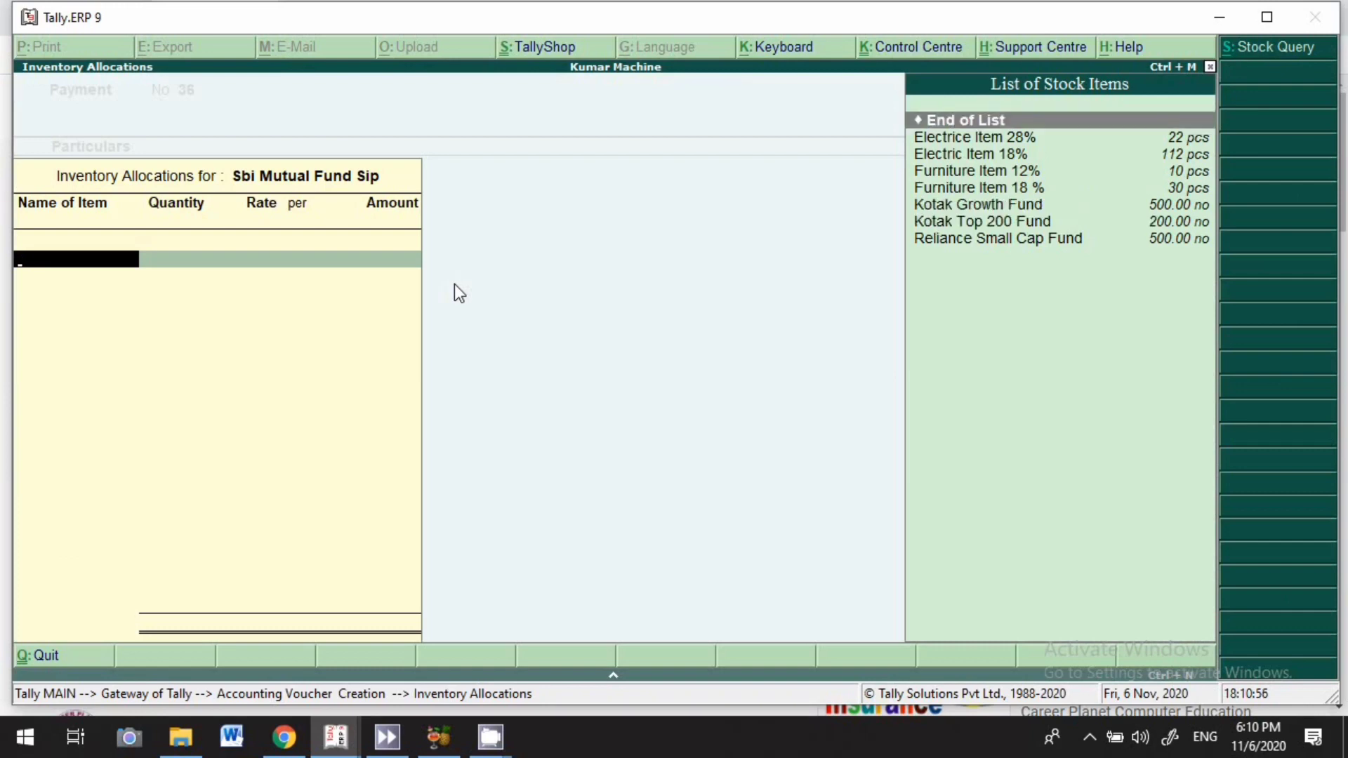
pyautogui.hotkey('alt', 'c')
pyautogui.write('Sbi Groth')
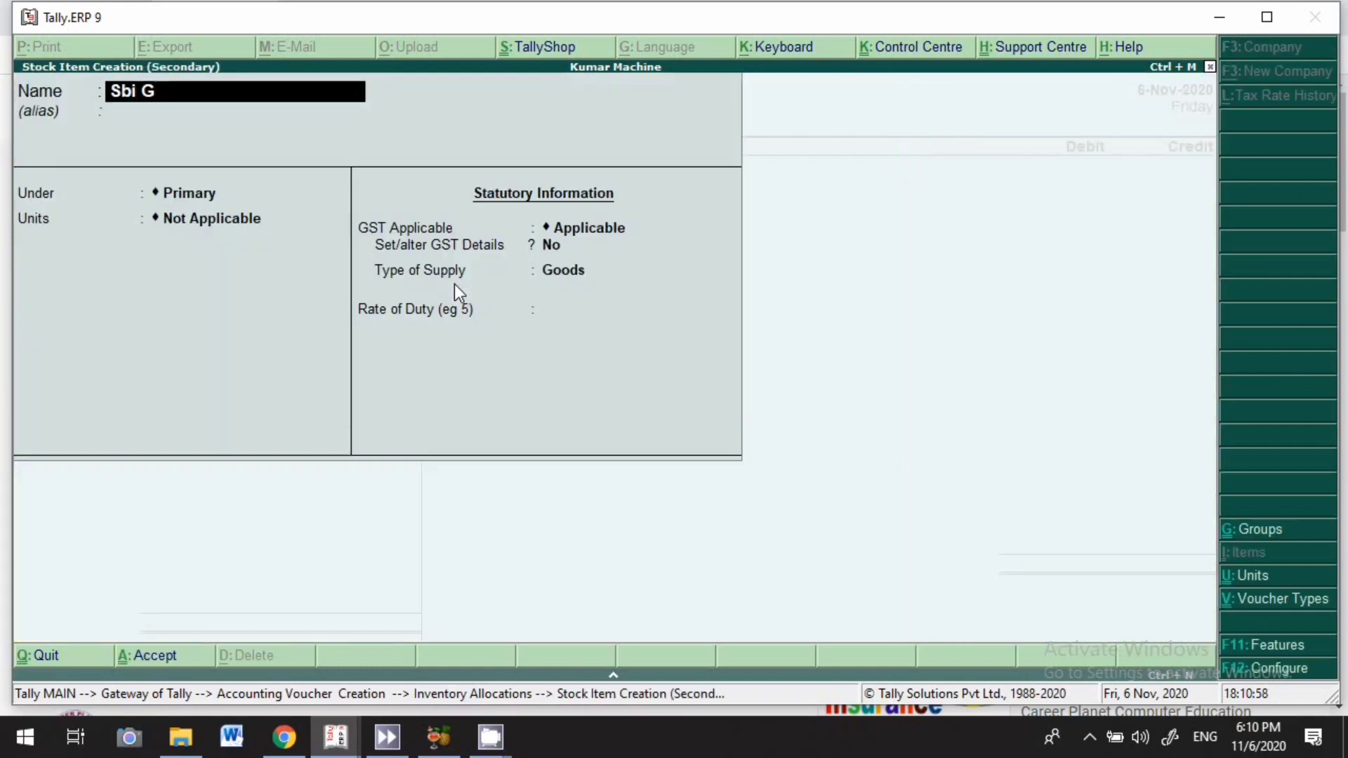
pyautogui.press('BackSpace')
pyautogui.press('BackSpace')
pyautogui.write('wth Fund')
pyautogui.press('Return')
pyautogui.press('Return')
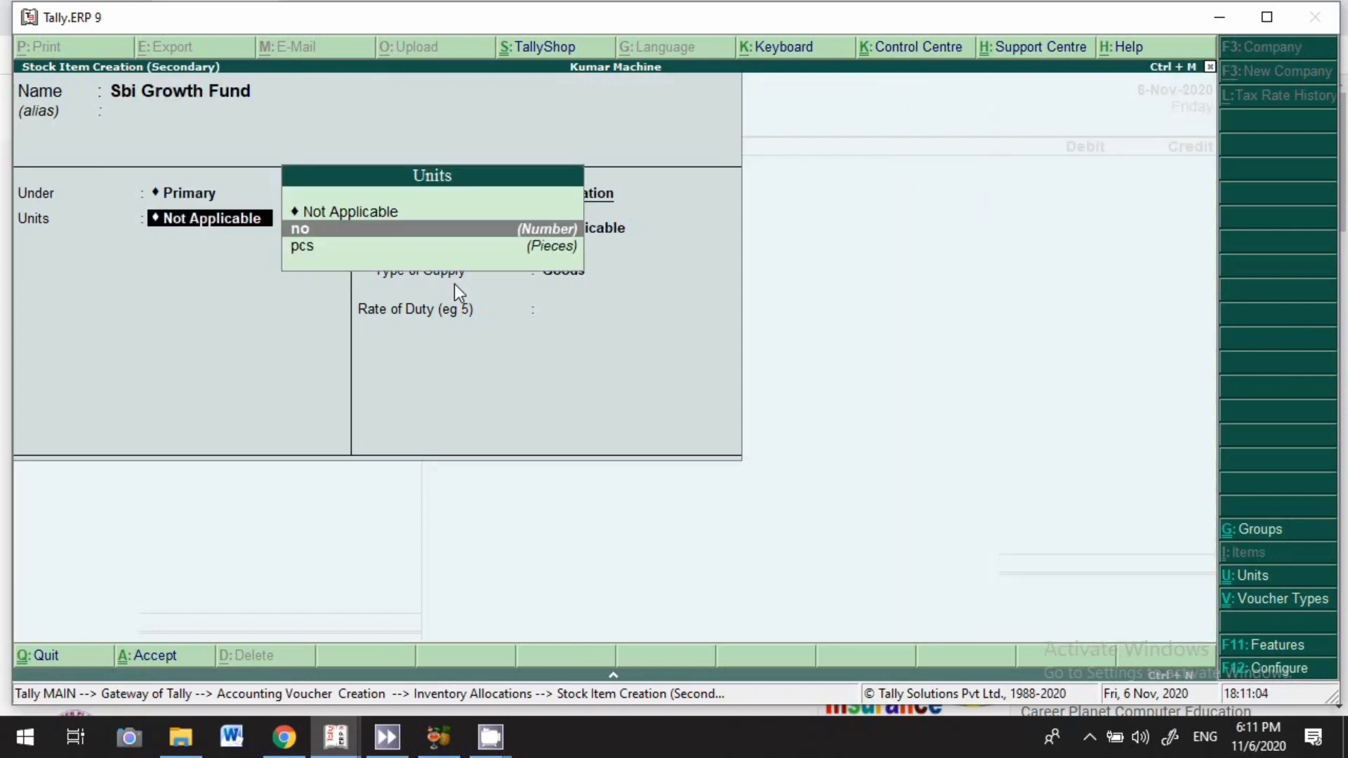
# Set the unit of Sbi Growth Fund to no, keep the default statutory details and save the stock item.
pyautogui.press('Return')
pyautogui.press('Return')
pyautogui.press('Return')
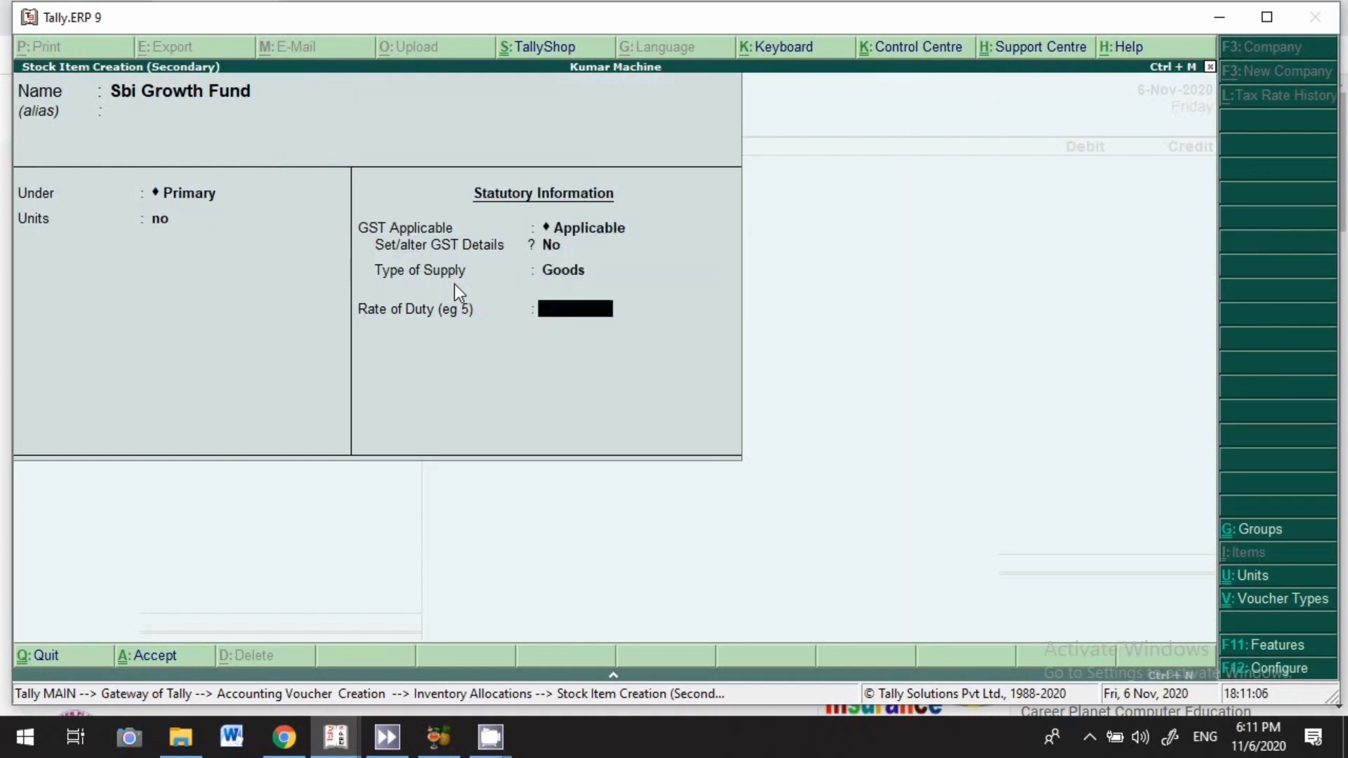
pyautogui.press('Return')
pyautogui.press('Return')
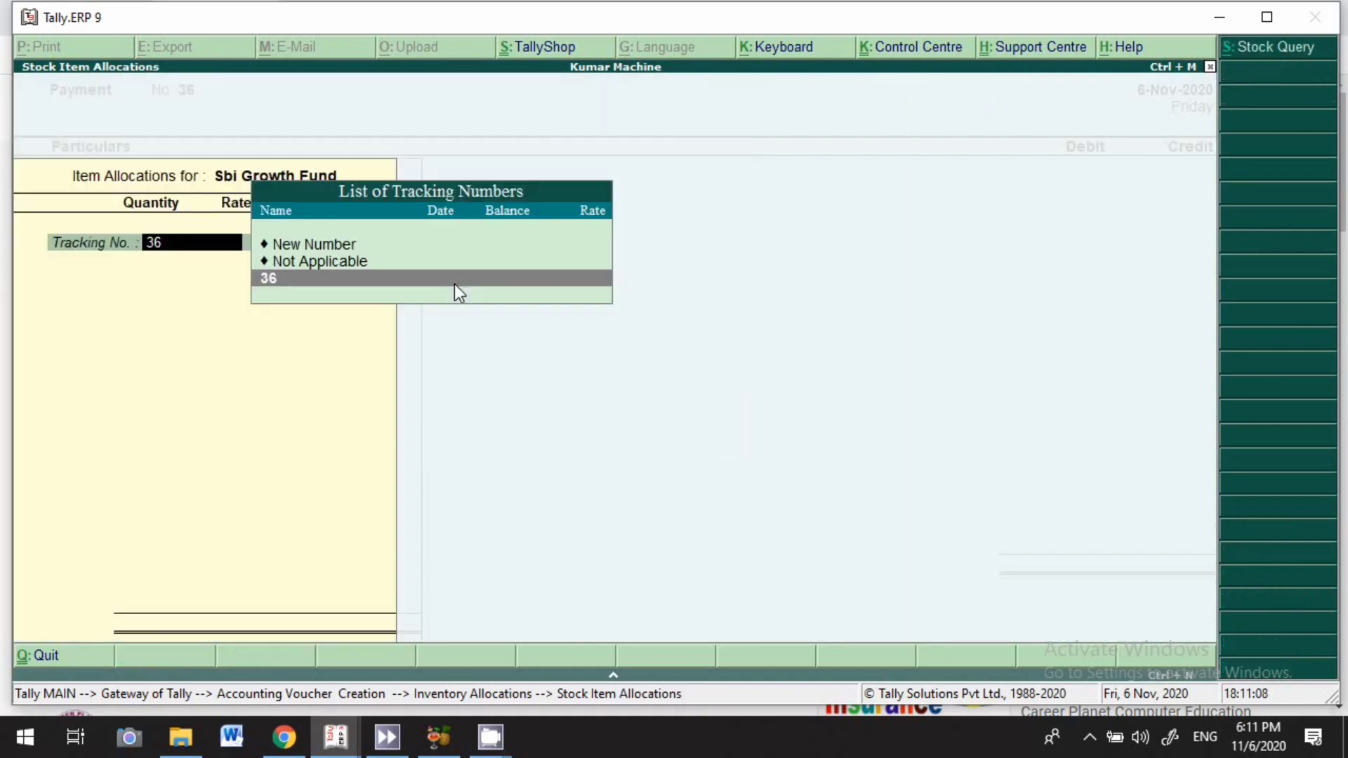
# Allocate Sbi Growth Fund with tracking number Not Applicable, quantity 100 and amount 7,000, and finish the inventory allocations.
pyautogui.press('Up')
pyautogui.press('Return')
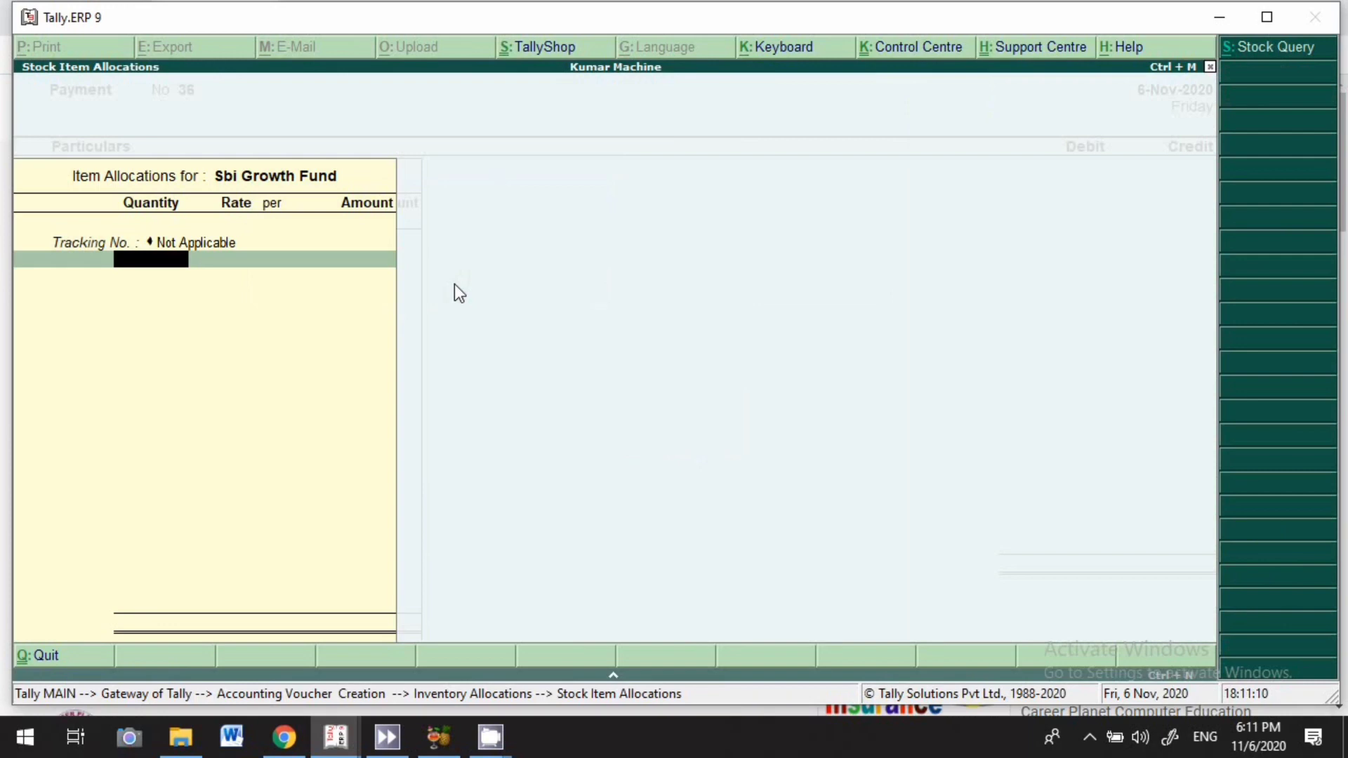
pyautogui.write('100')
pyautogui.press('Return')
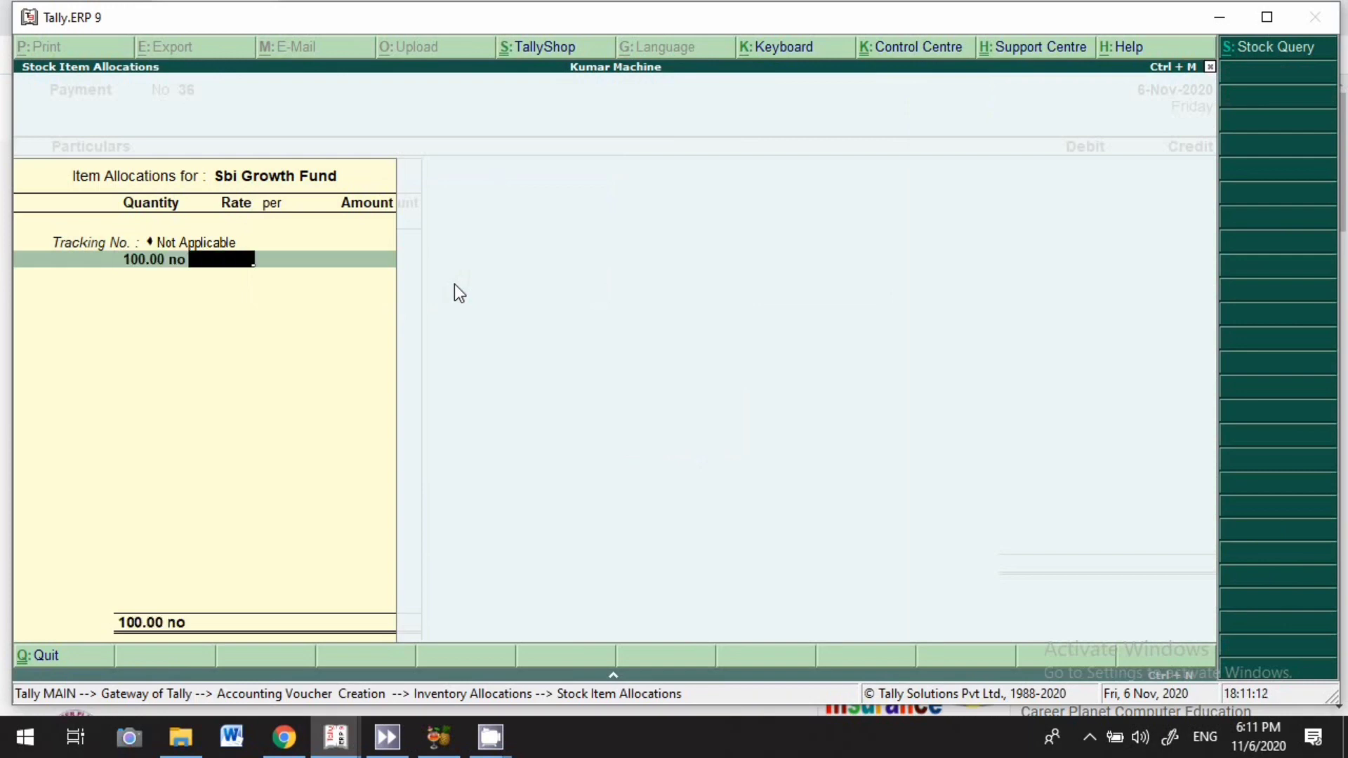
pyautogui.press('Return')
pyautogui.press('Return')
pyautogui.write('7,000')
pyautogui.press('Return')
pyautogui.press('Return')
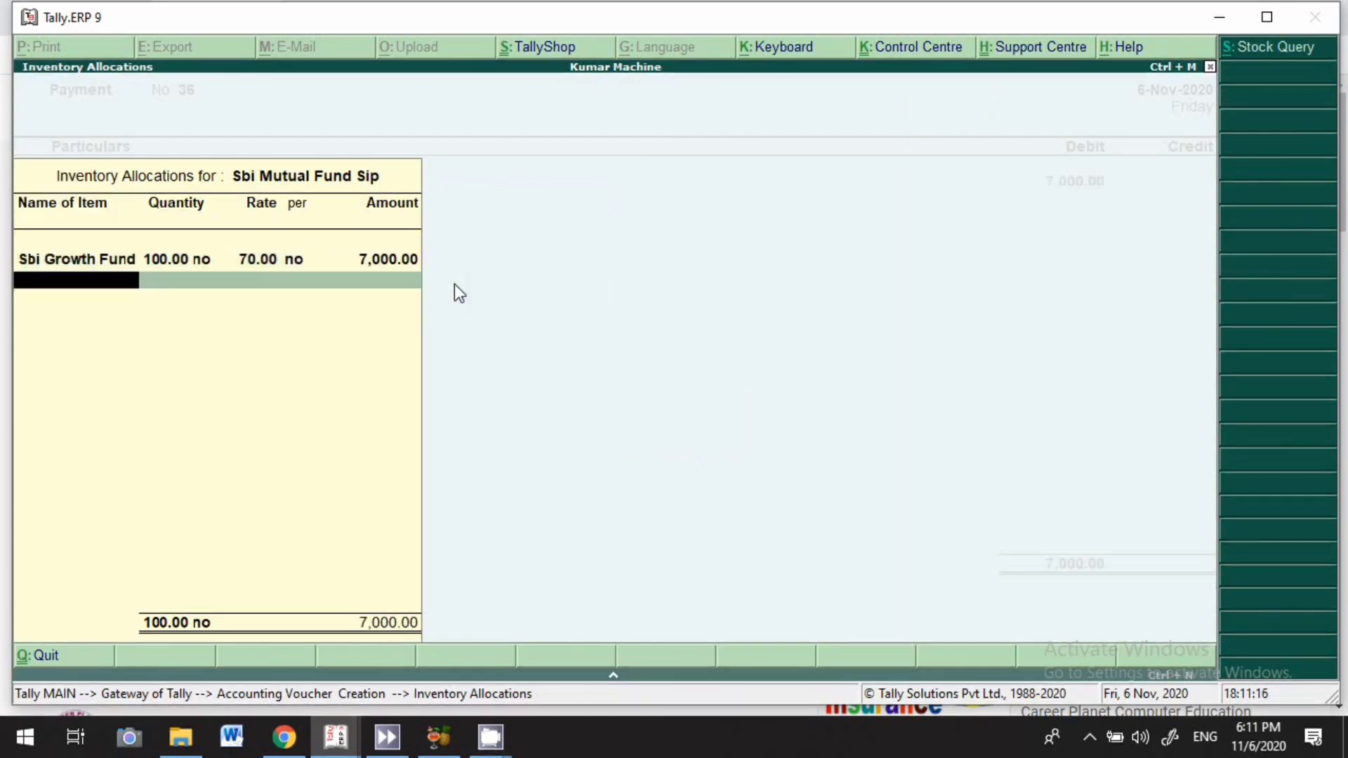
pyautogui.press('Return')
pyautogui.press('Return')
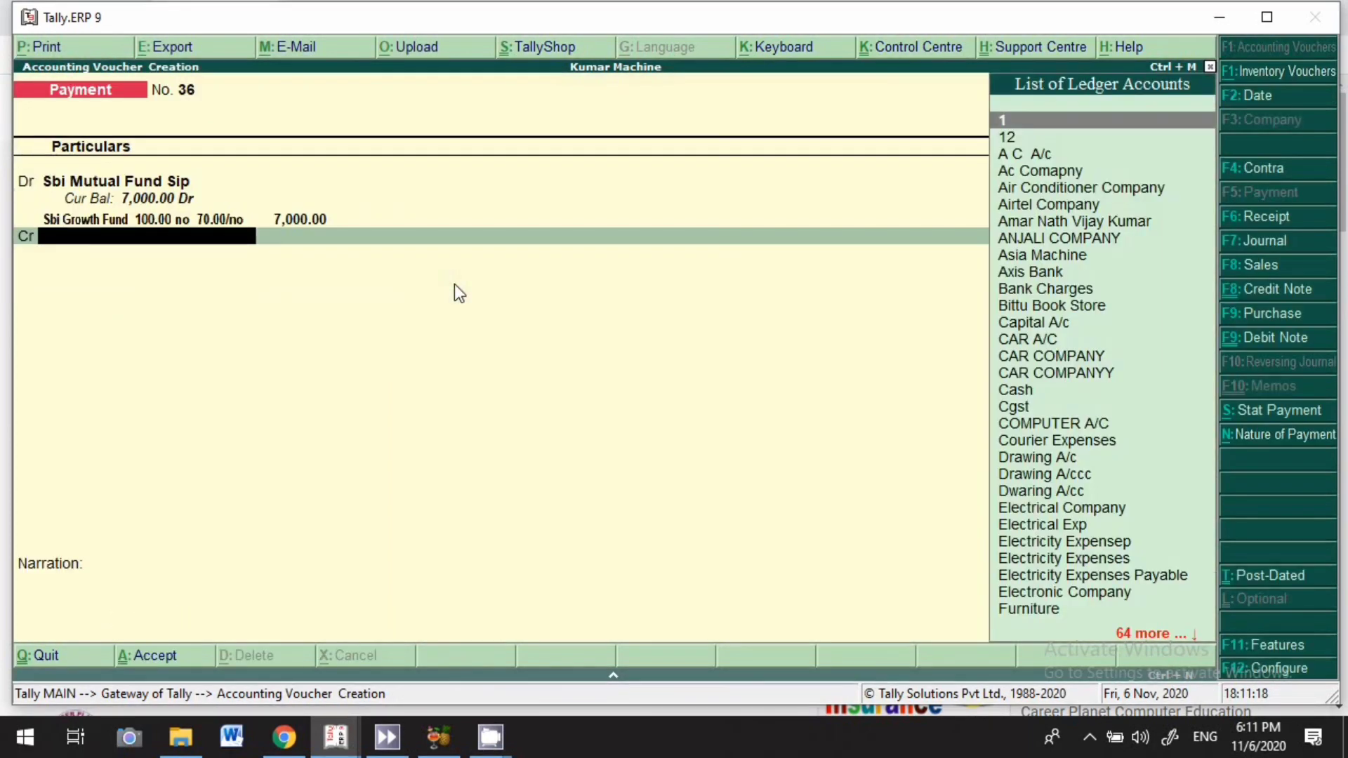
# Credit Axis Bank with 7,000.00, accept the Sbi Mutual Fund Sip payment voucher and leave voucher entry.
pyautogui.write('Ax')
pyautogui.press('Return')
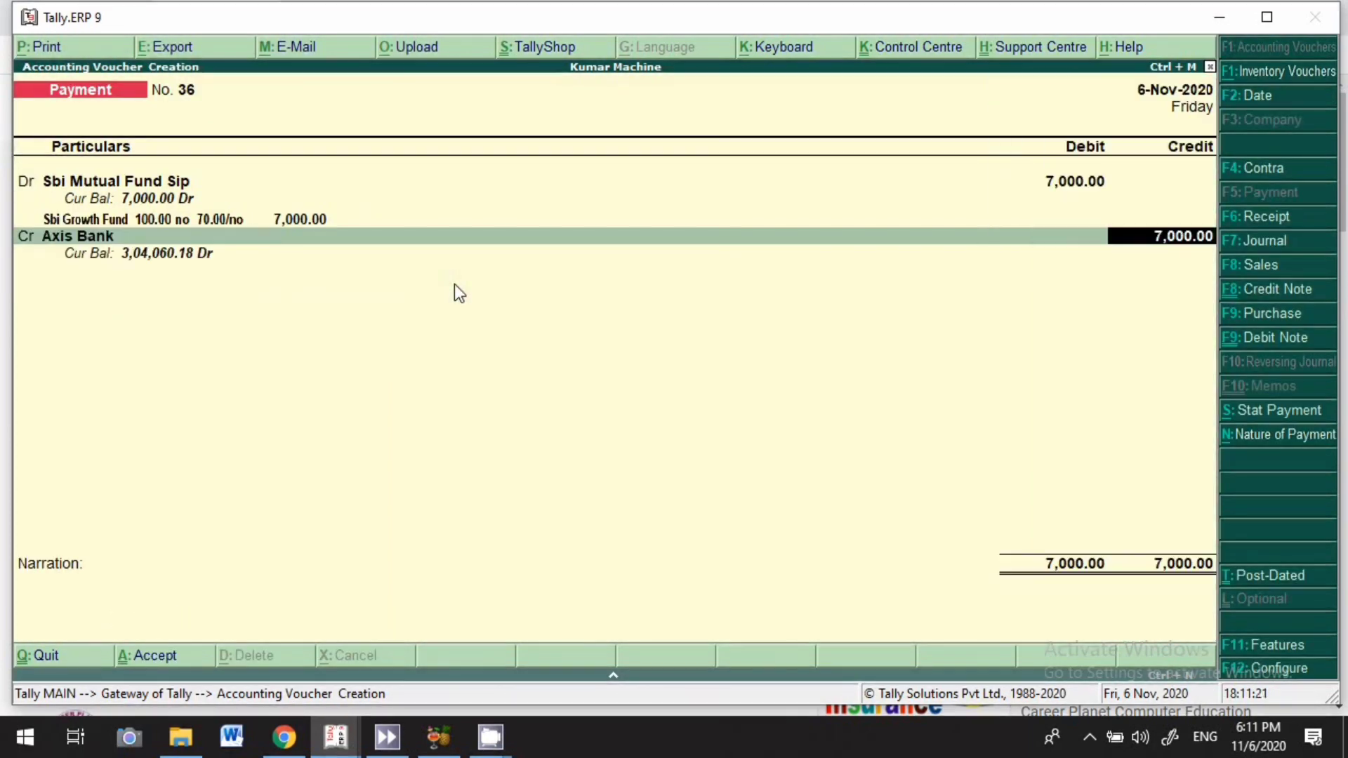
pyautogui.click(155, 656)
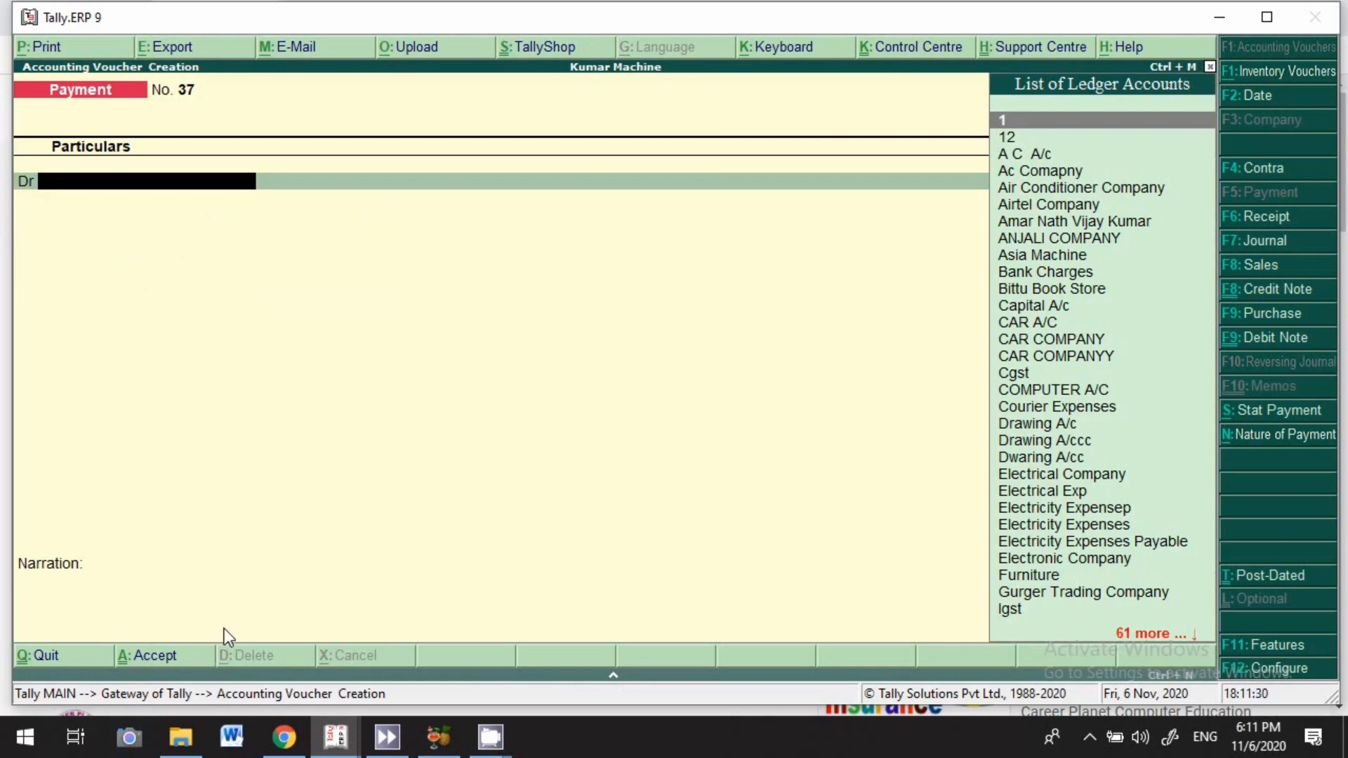
pyautogui.press('Escape')
pyautogui.press('Return')
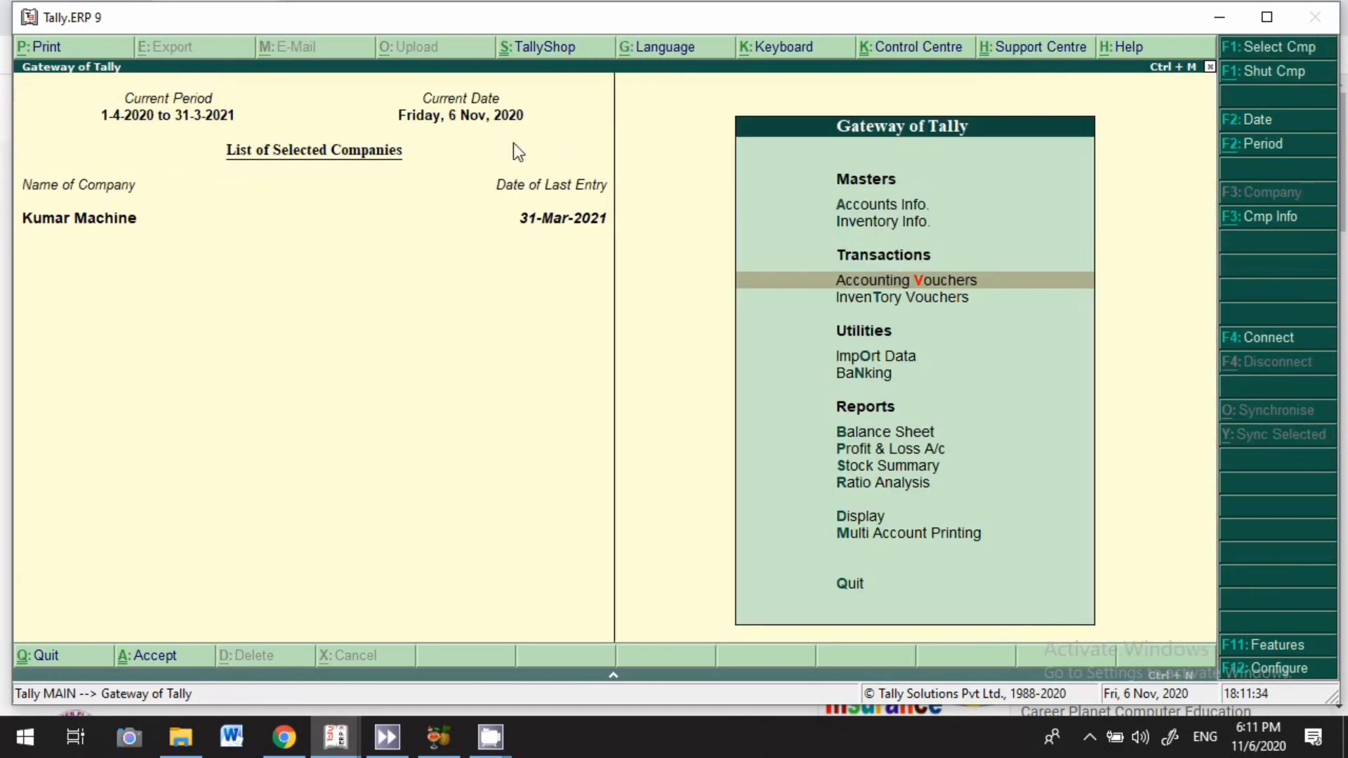
# Review the mutual fund items in the Stock Summary, marking Kotak Growth Fund, Kotak Top 200 Fund and Reliance Small Cap Fund.
pyautogui.press('s')
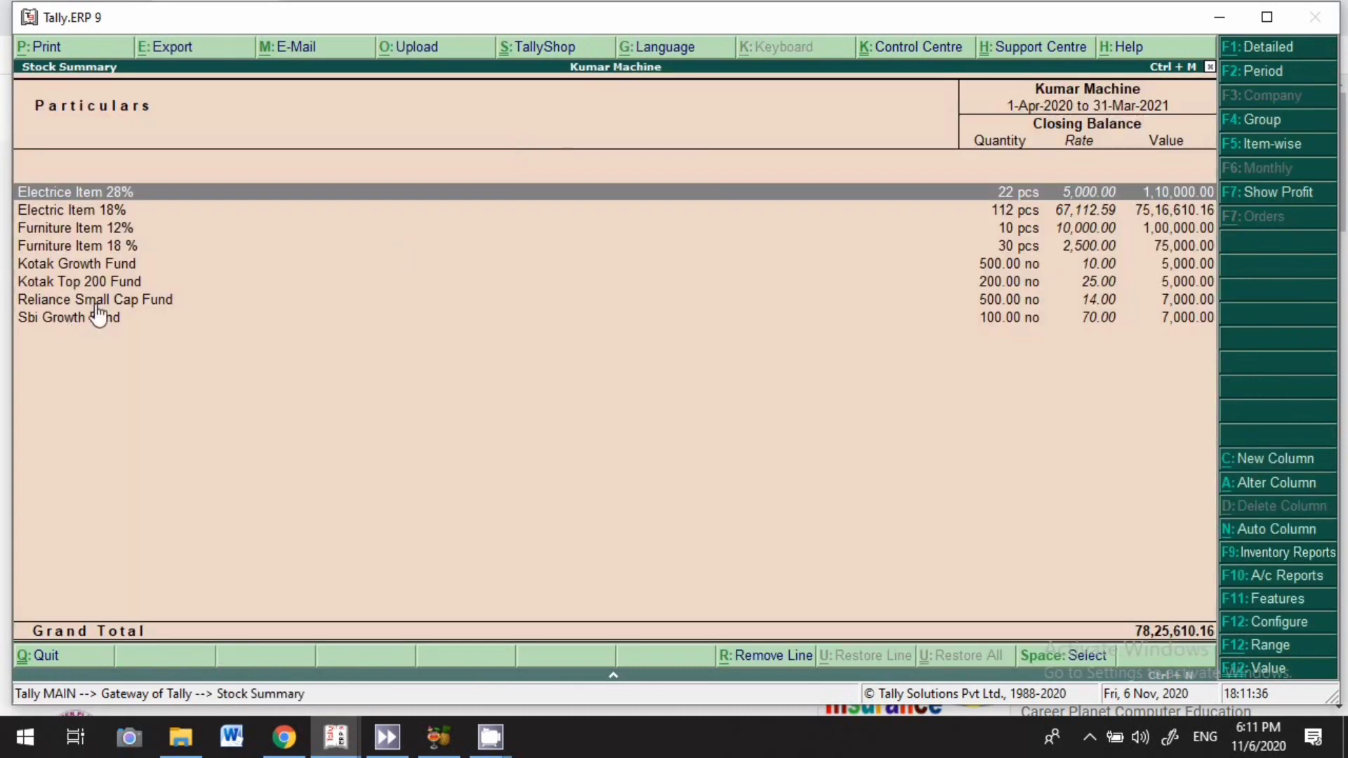
pyautogui.click(106, 247)
pyautogui.click(111, 267)
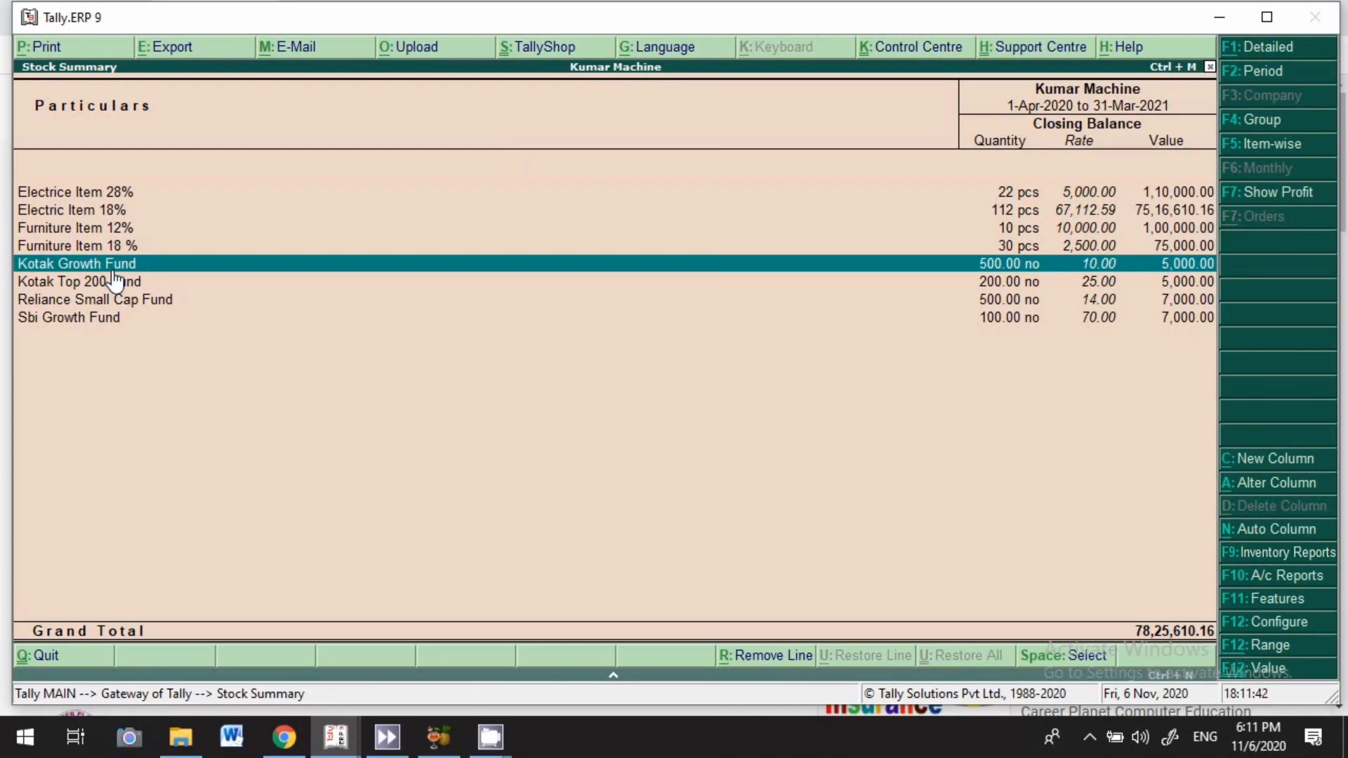
pyautogui.press('space')
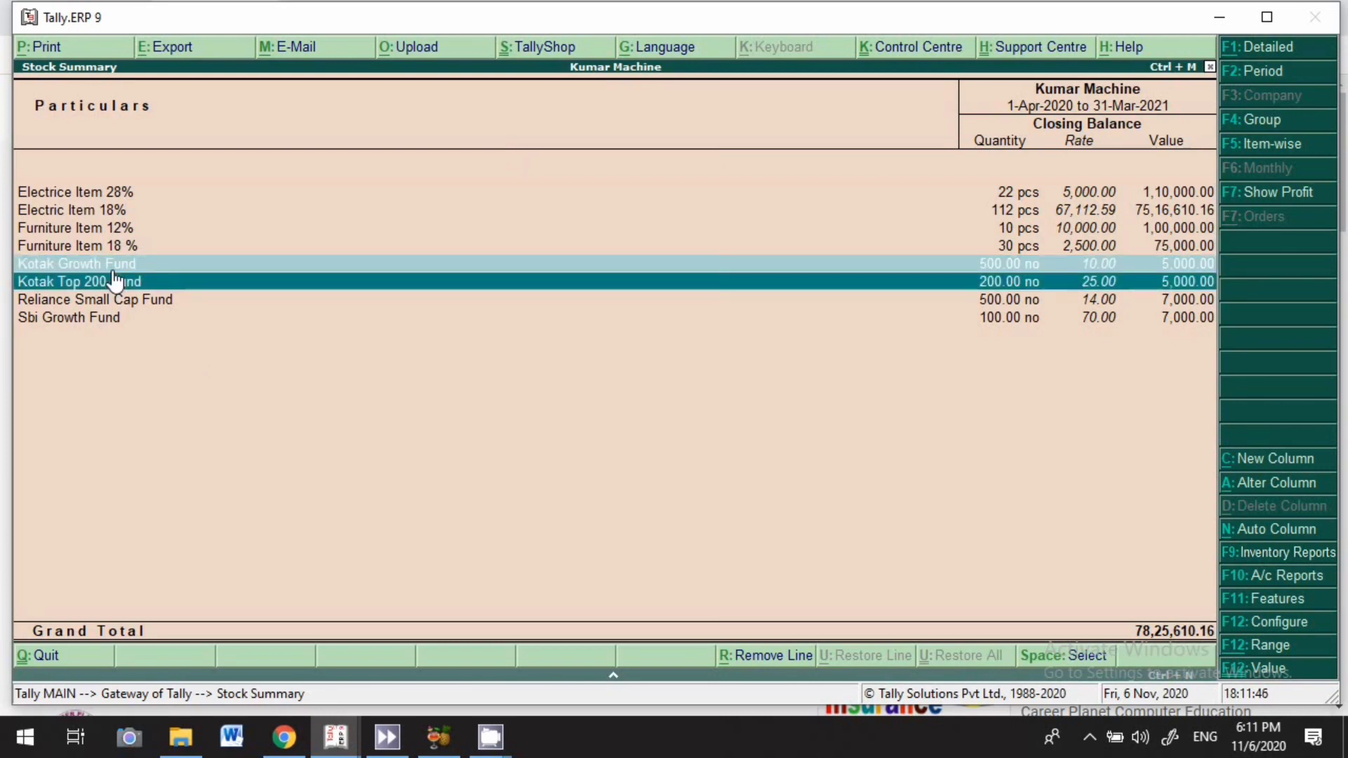
pyautogui.press('Down')
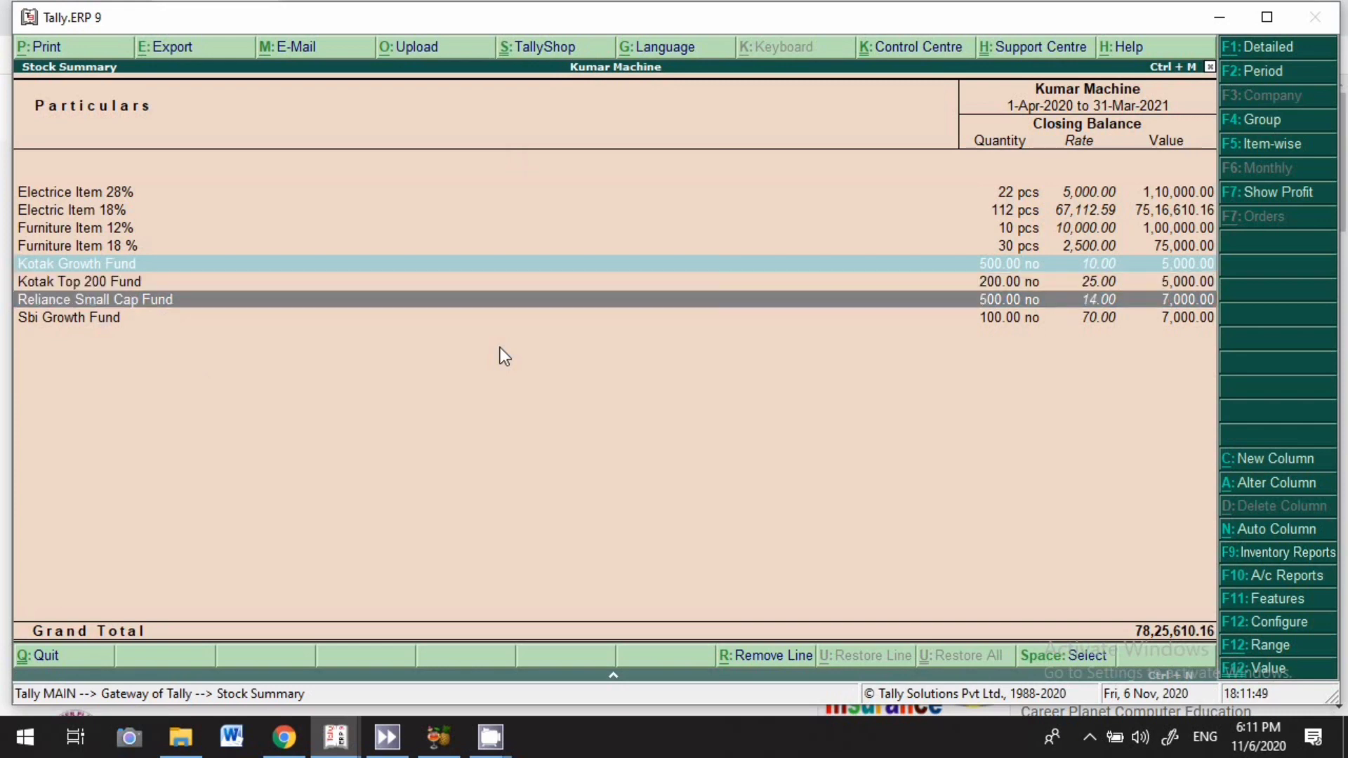
pyautogui.press('space')
pyautogui.press('Up')
pyautogui.press('space')
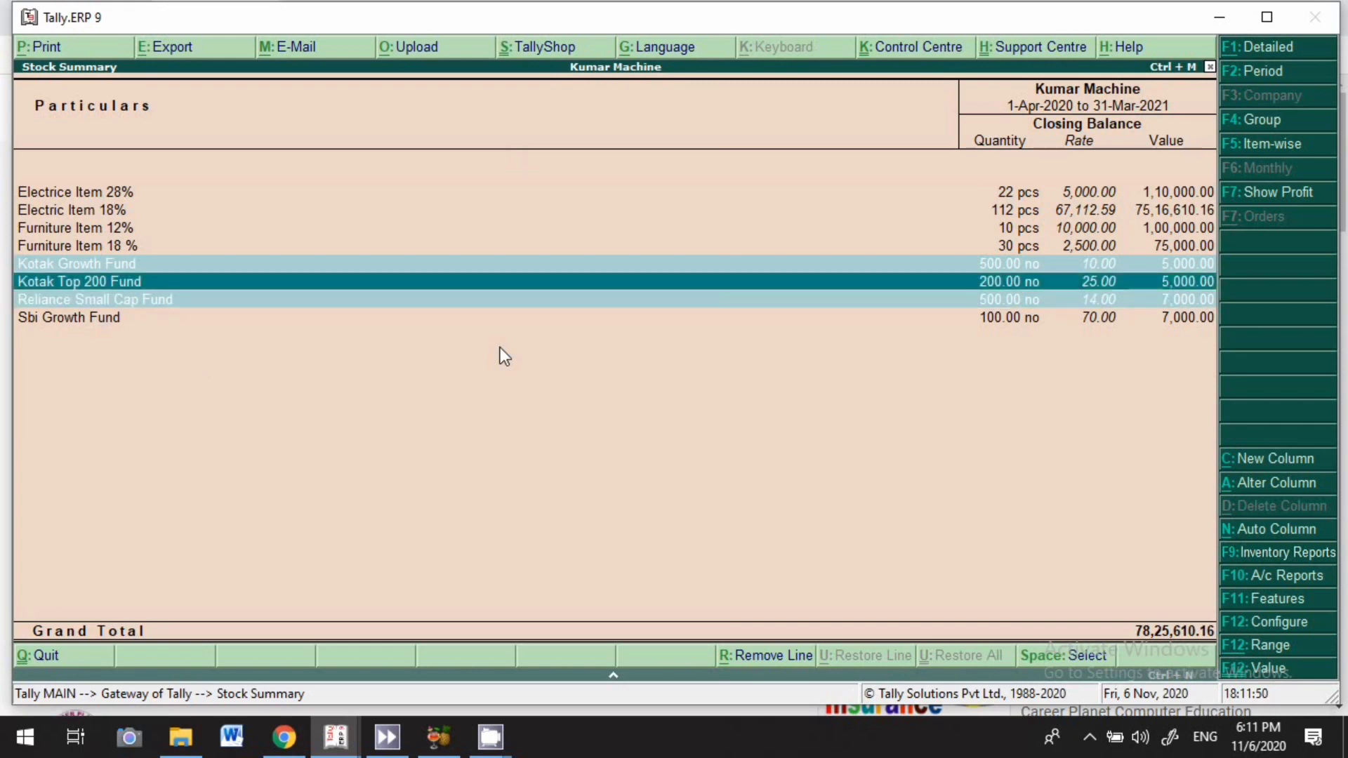
pyautogui.press('Down')
pyautogui.press('Down')
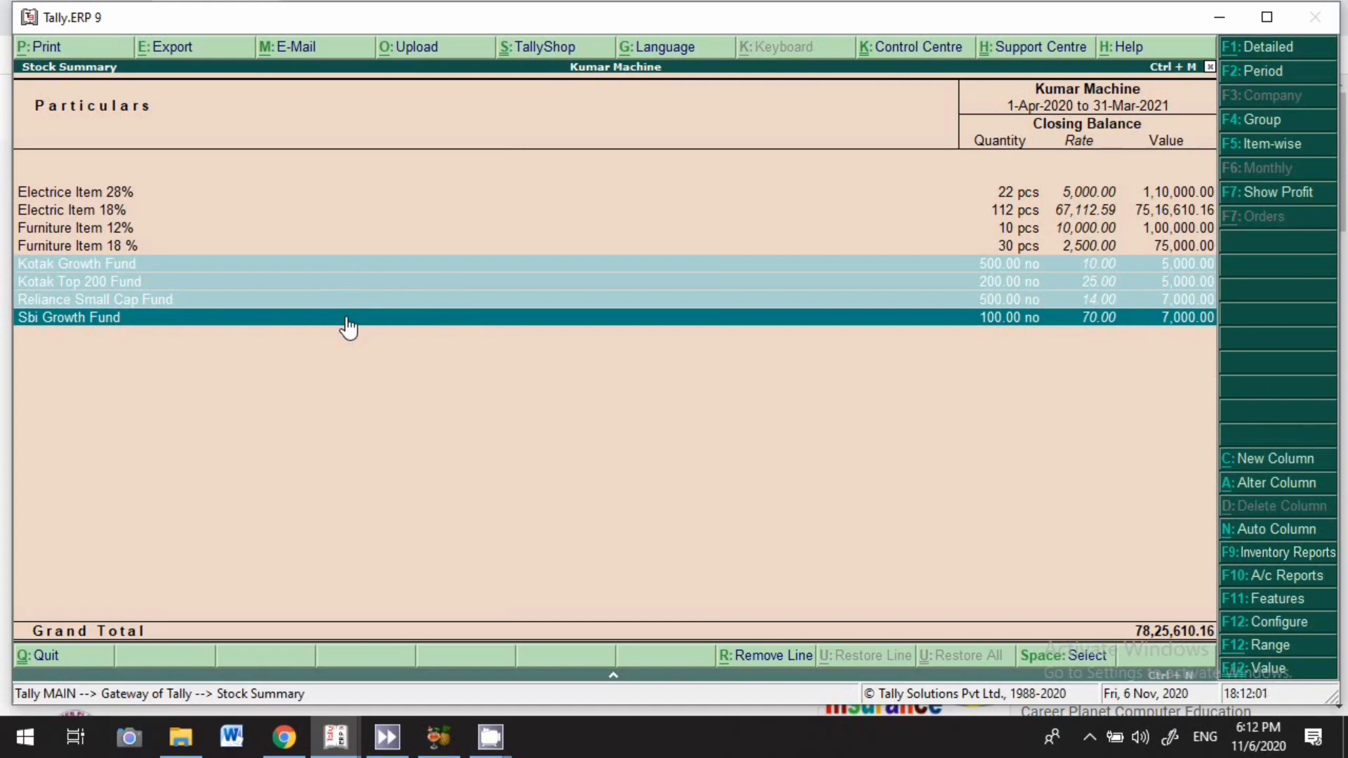
pyautogui.press('Escape')
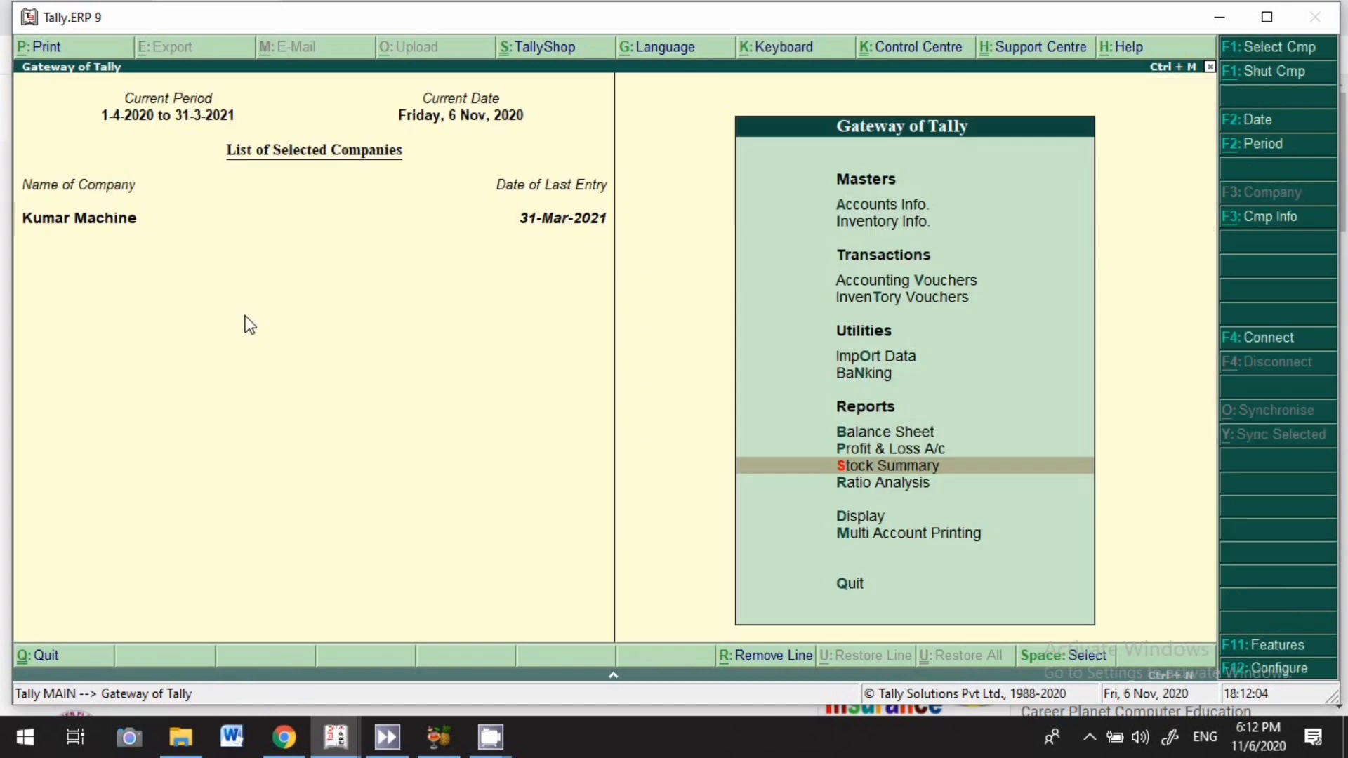
# Examine the Long Term and Short Term Investments in the detailed Balance Sheet and return to the Gateway of Tally.
pyautogui.press('b')
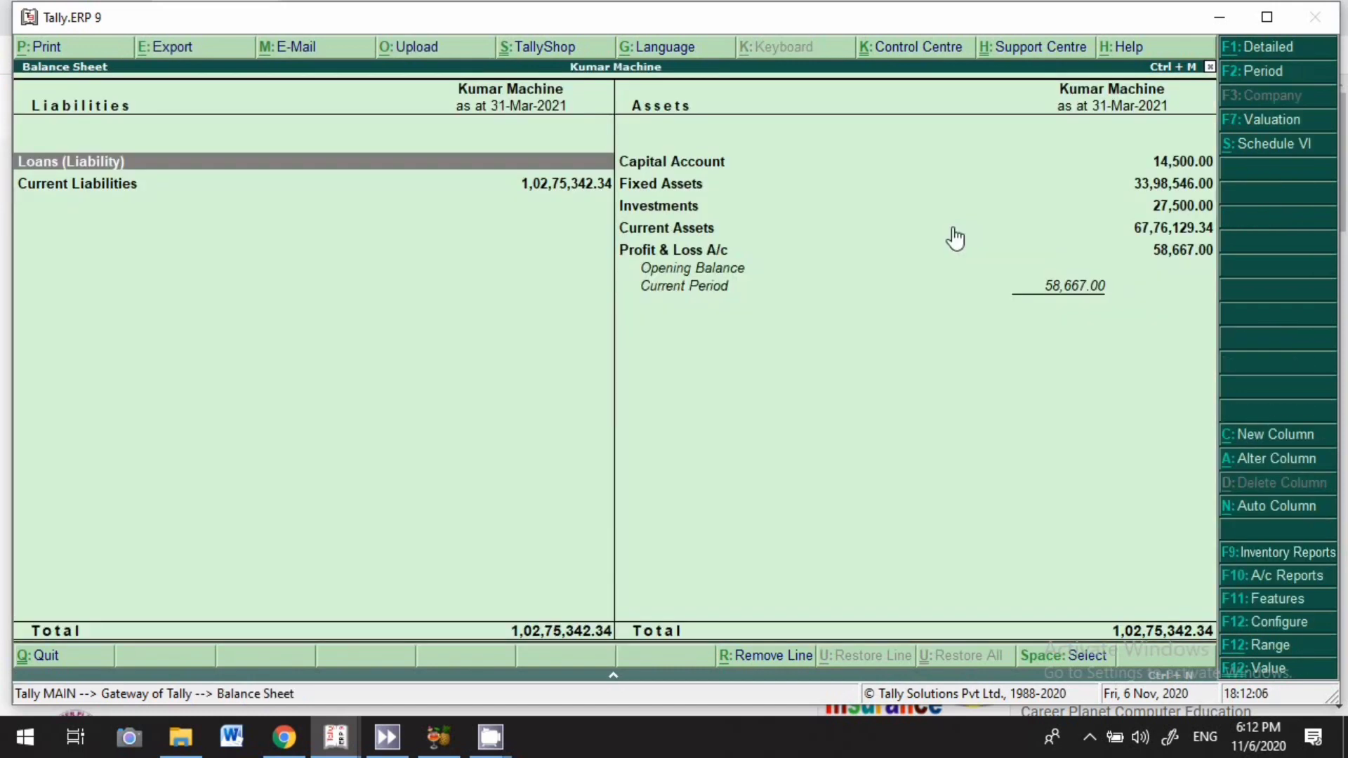
pyautogui.click(1280, 52)
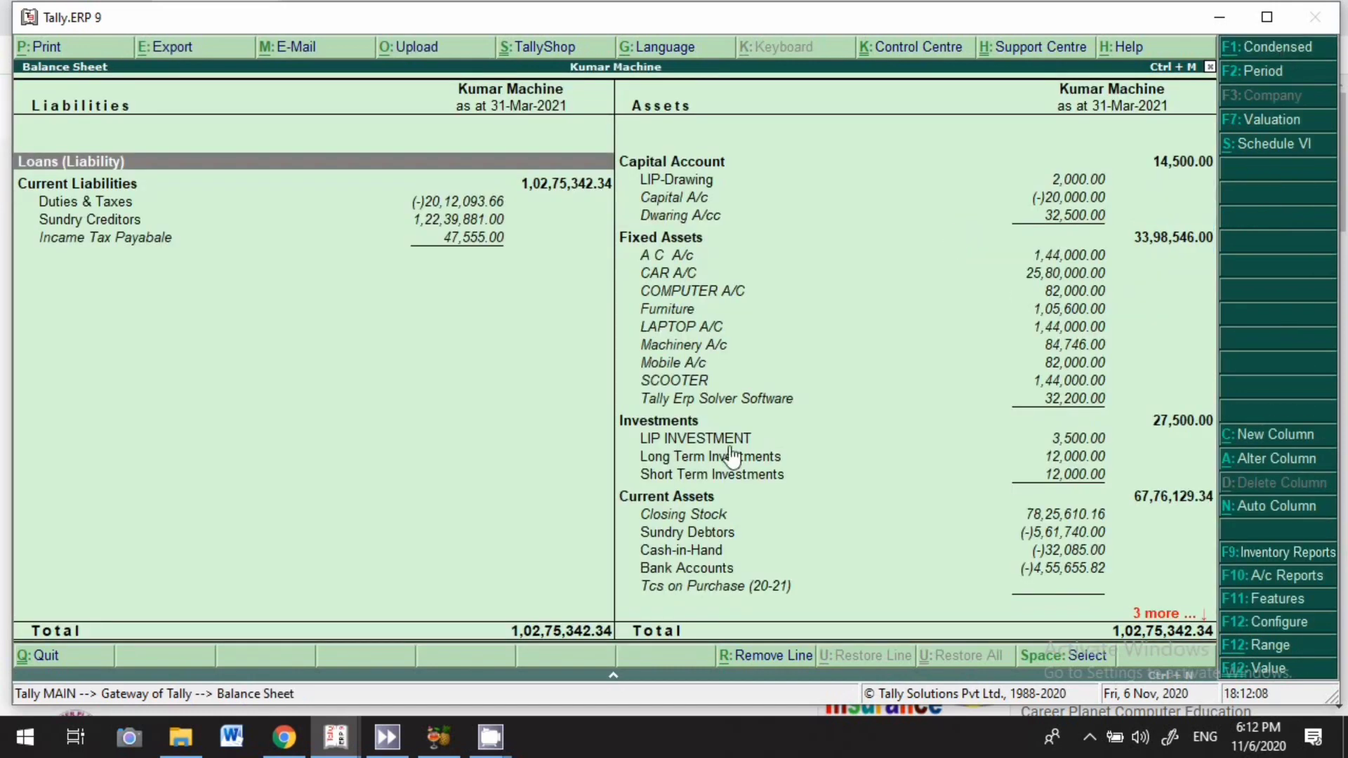
pyautogui.click(693, 478)
pyautogui.click(677, 460)
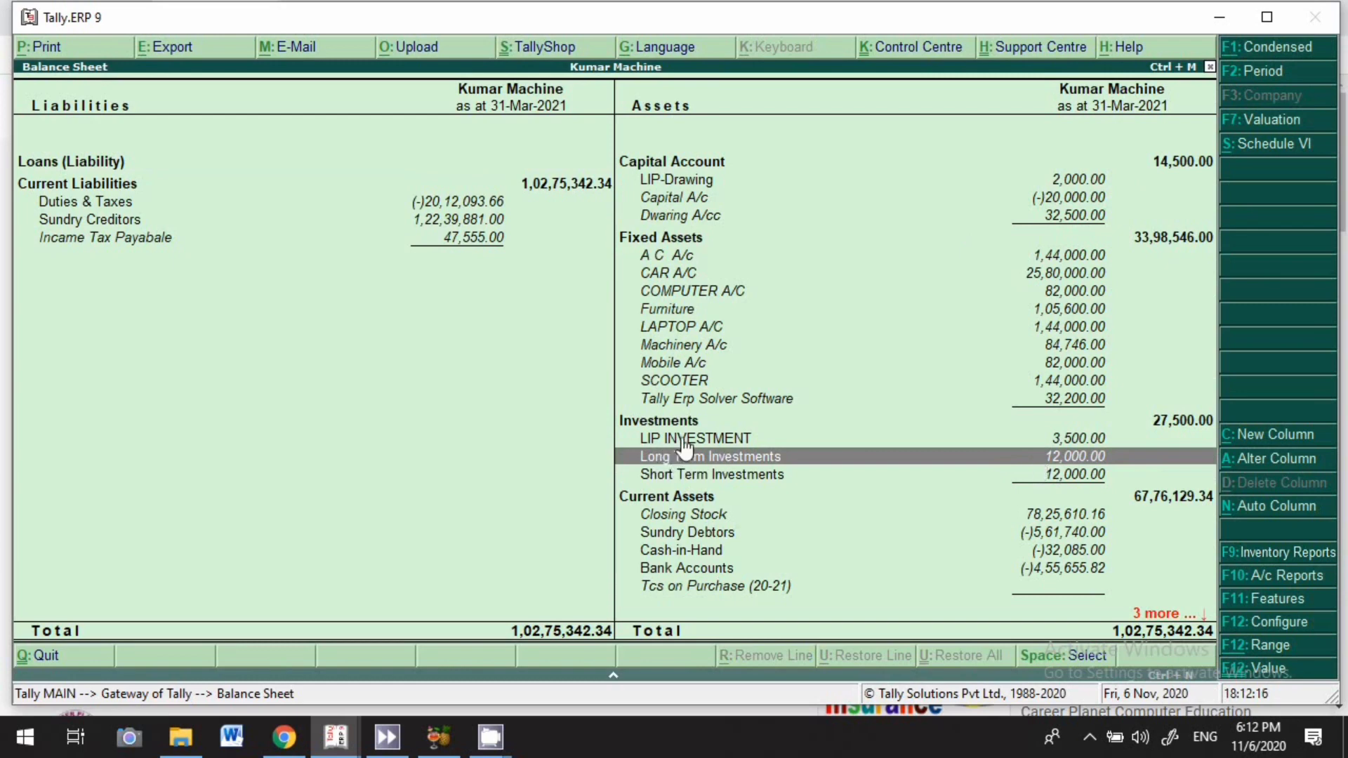
pyautogui.press('Escape')
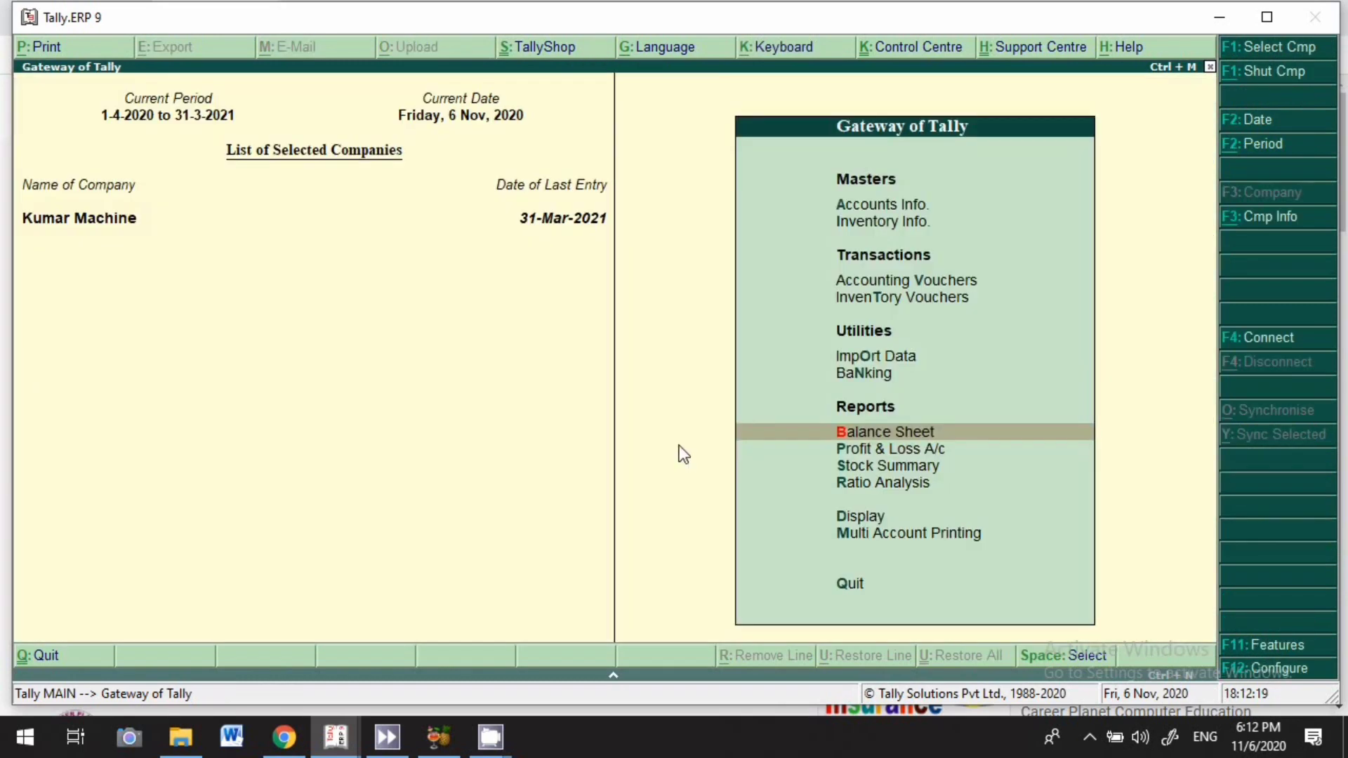
pyautogui.press('Escape')
pyautogui.press('n')
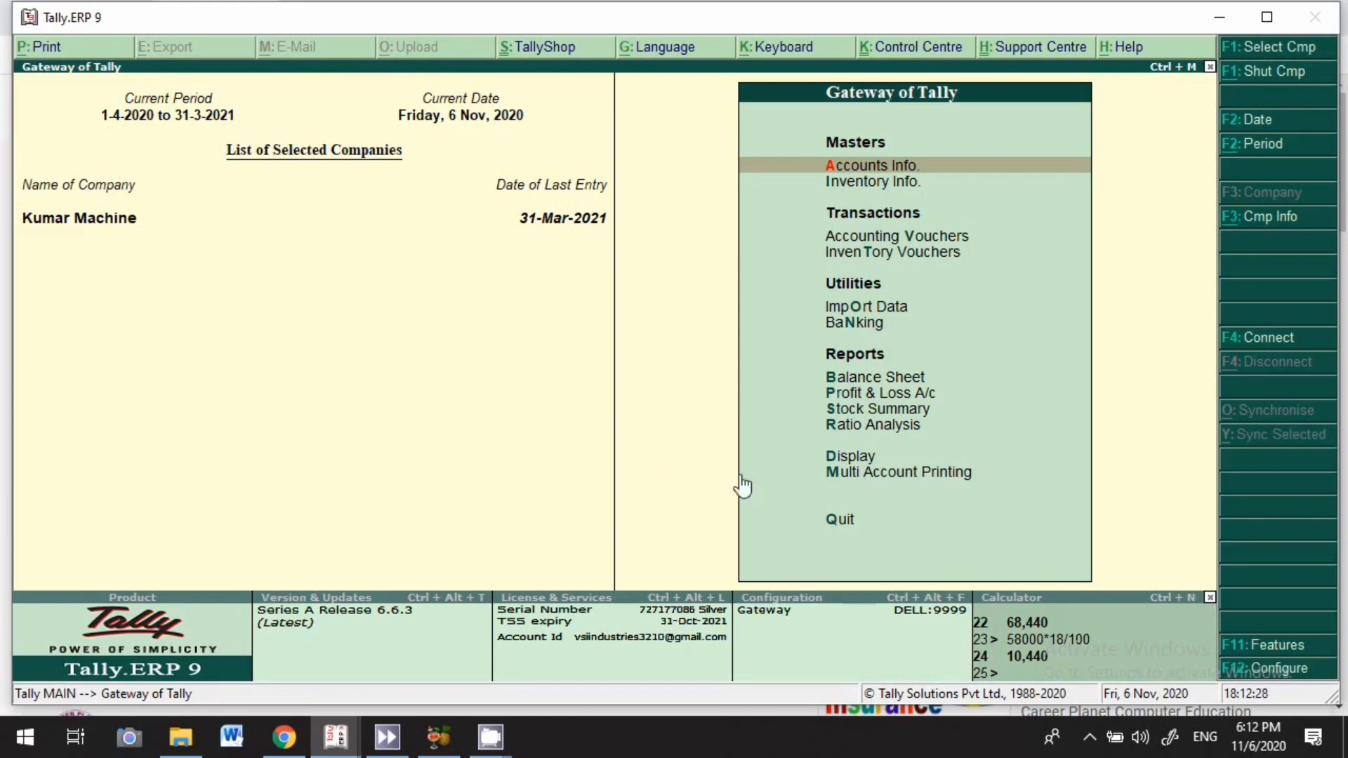
pyautogui.click(1089, 738)
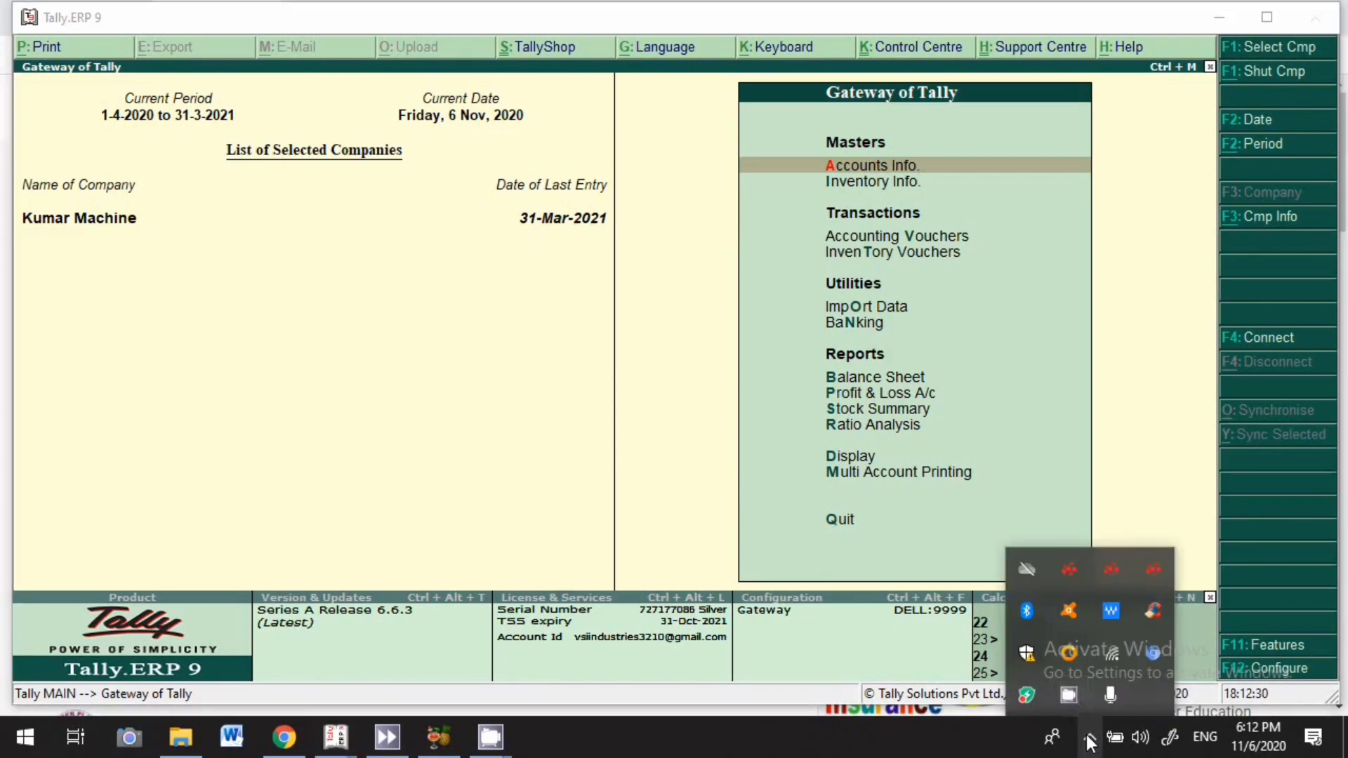
pyautogui.rightClick(1081, 696)
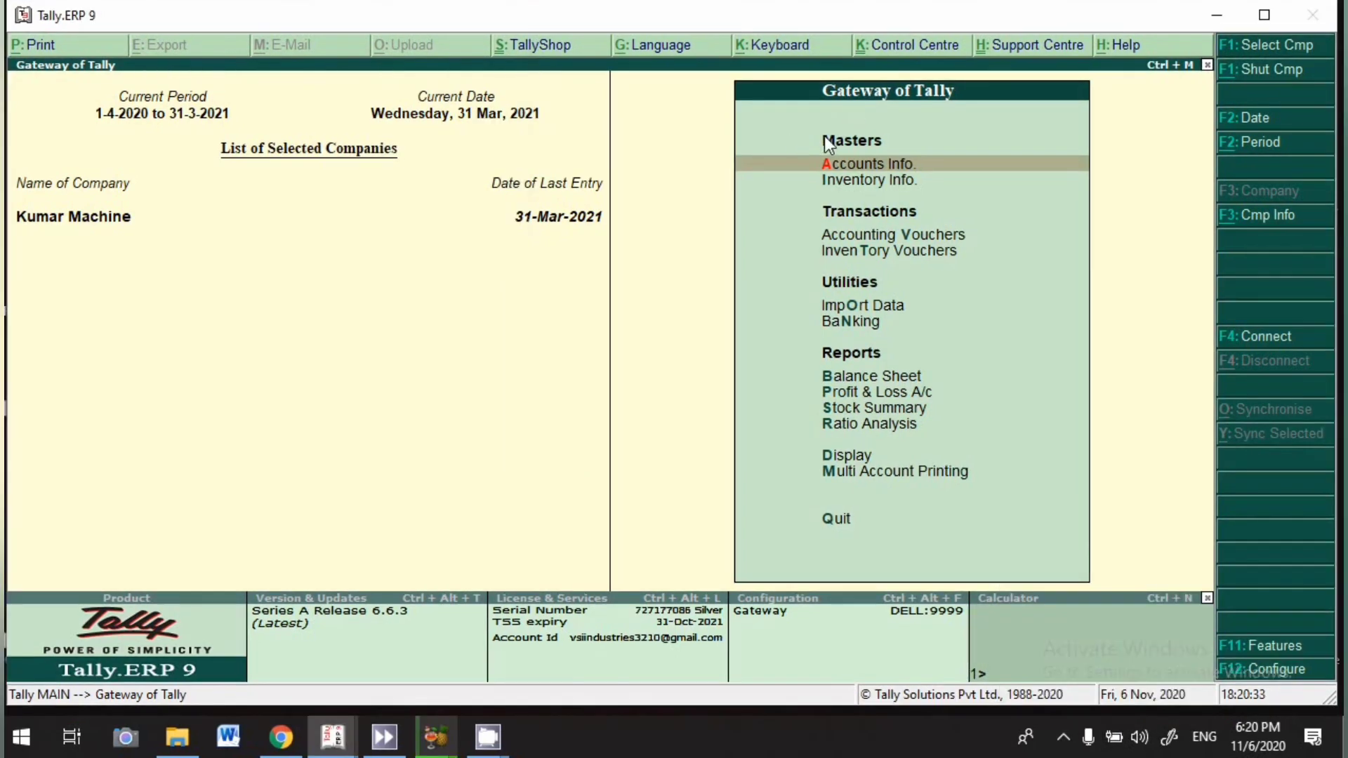
# Start a receipt voucher and choose Mutual Funds as the ledger to credit.
pyautogui.press('v')
pyautogui.press('F6')
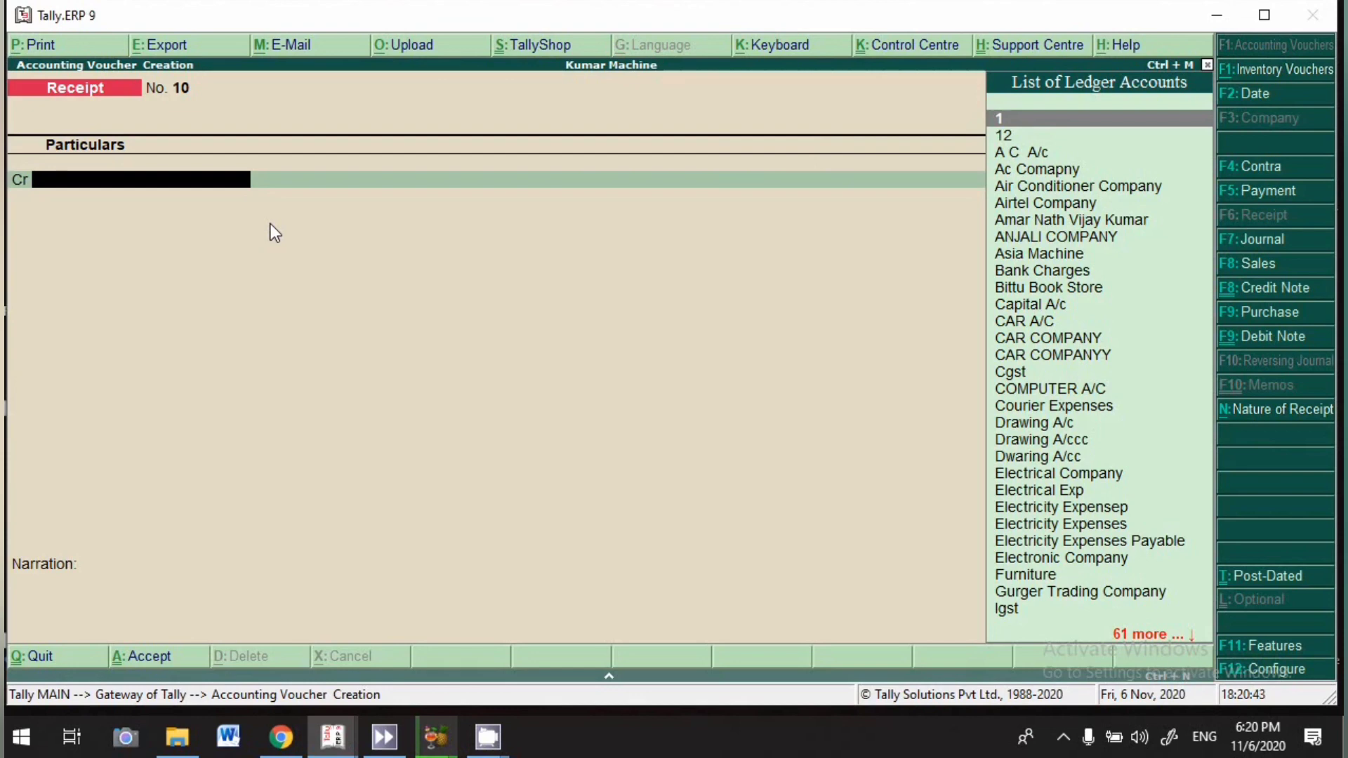
pyautogui.write('mt')
pyautogui.press('BackSpace')
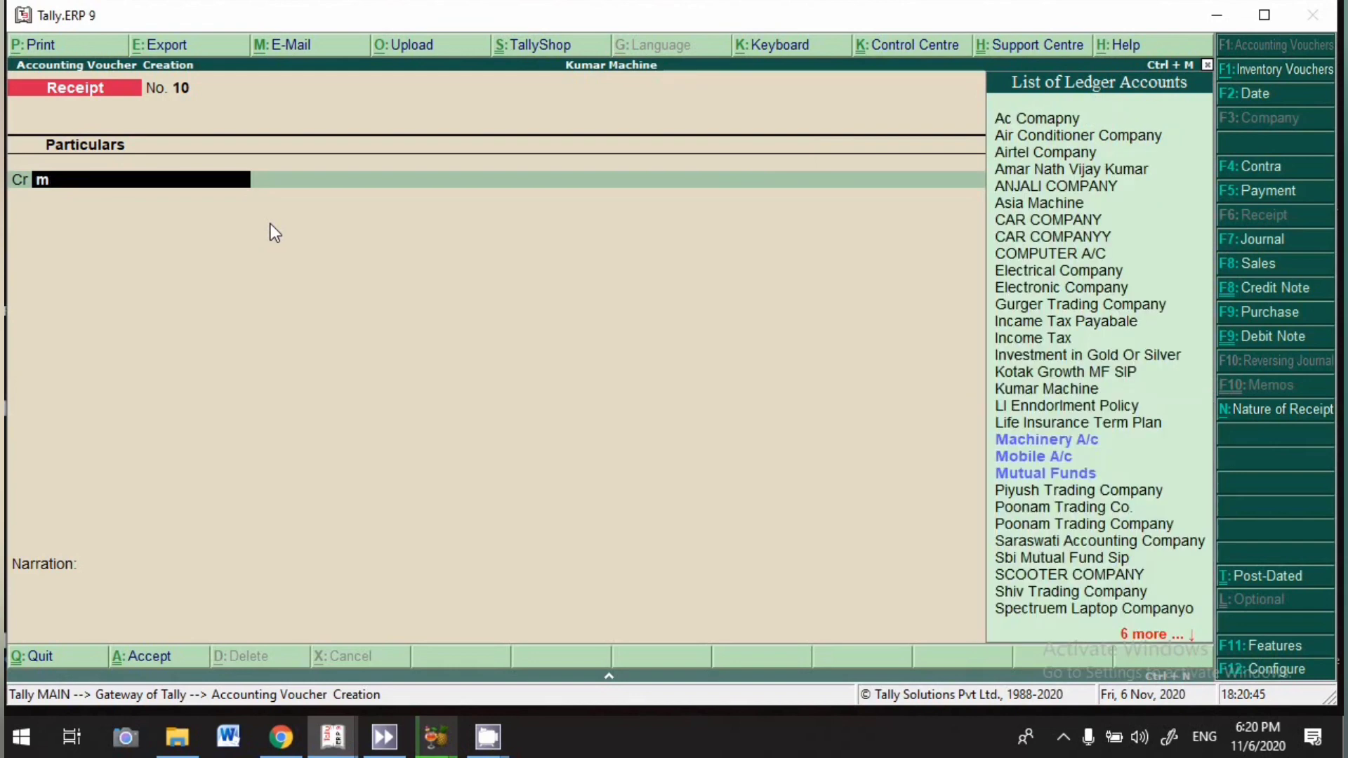
pyautogui.write('utu')
pyautogui.press('Return')
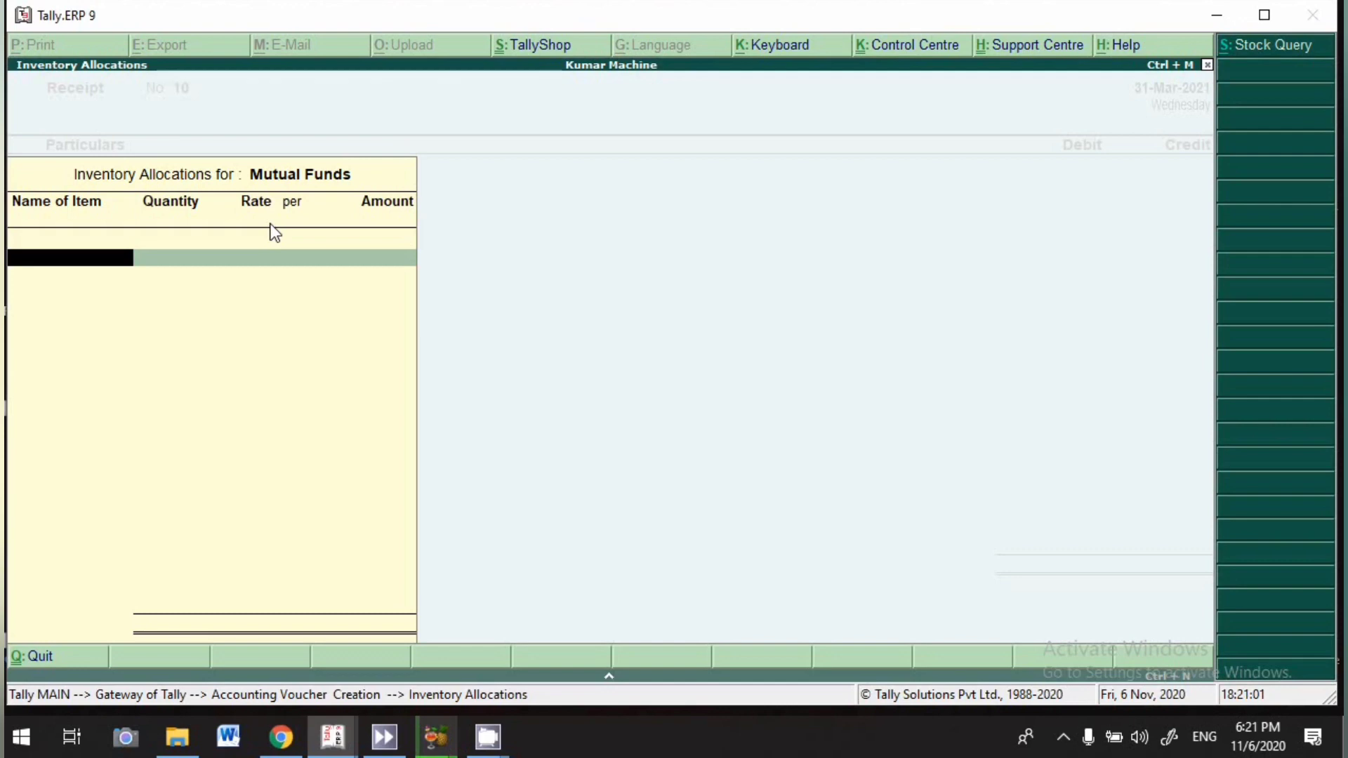
# Allocate 500 no of Kotak Growth Fund for 5,000.00 to the Mutual Funds credit, with tracking number Not Applicable.
pyautogui.write('Ko')
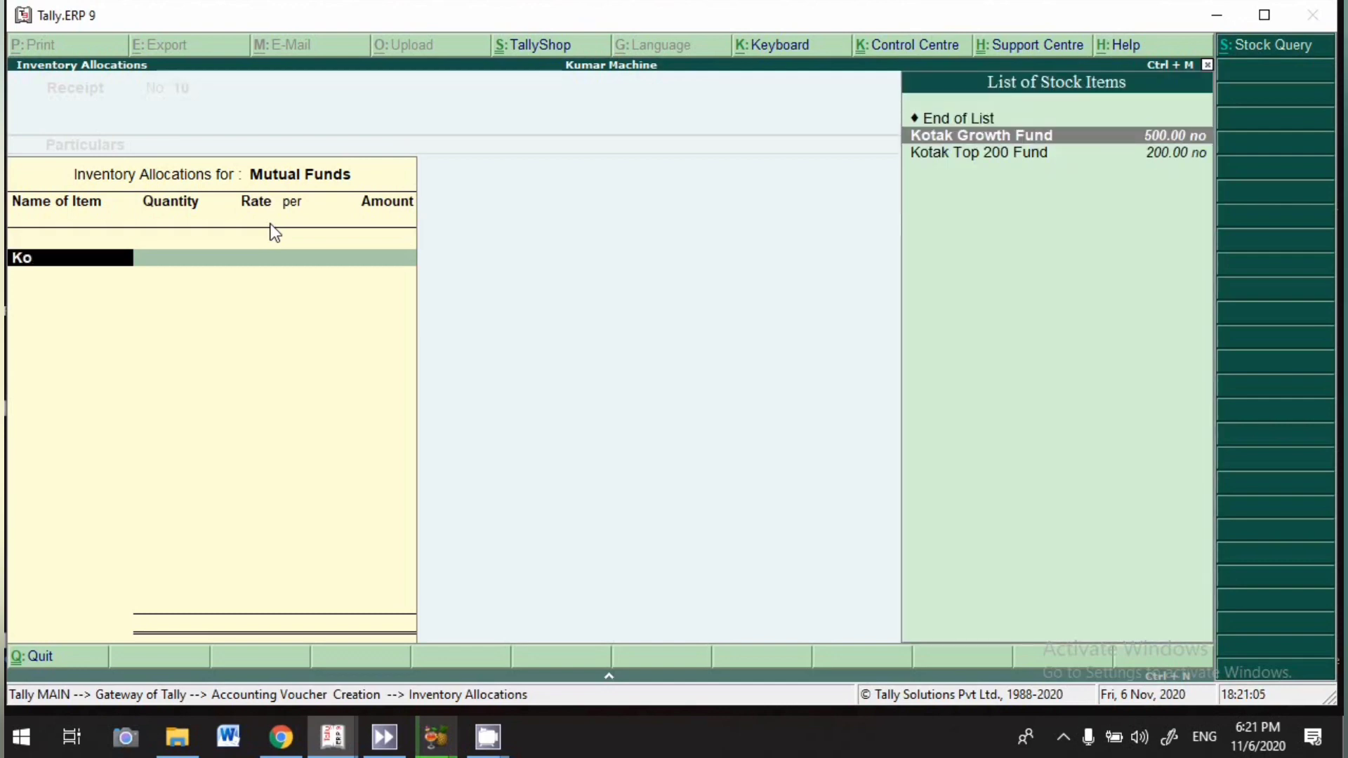
pyautogui.press('Return')
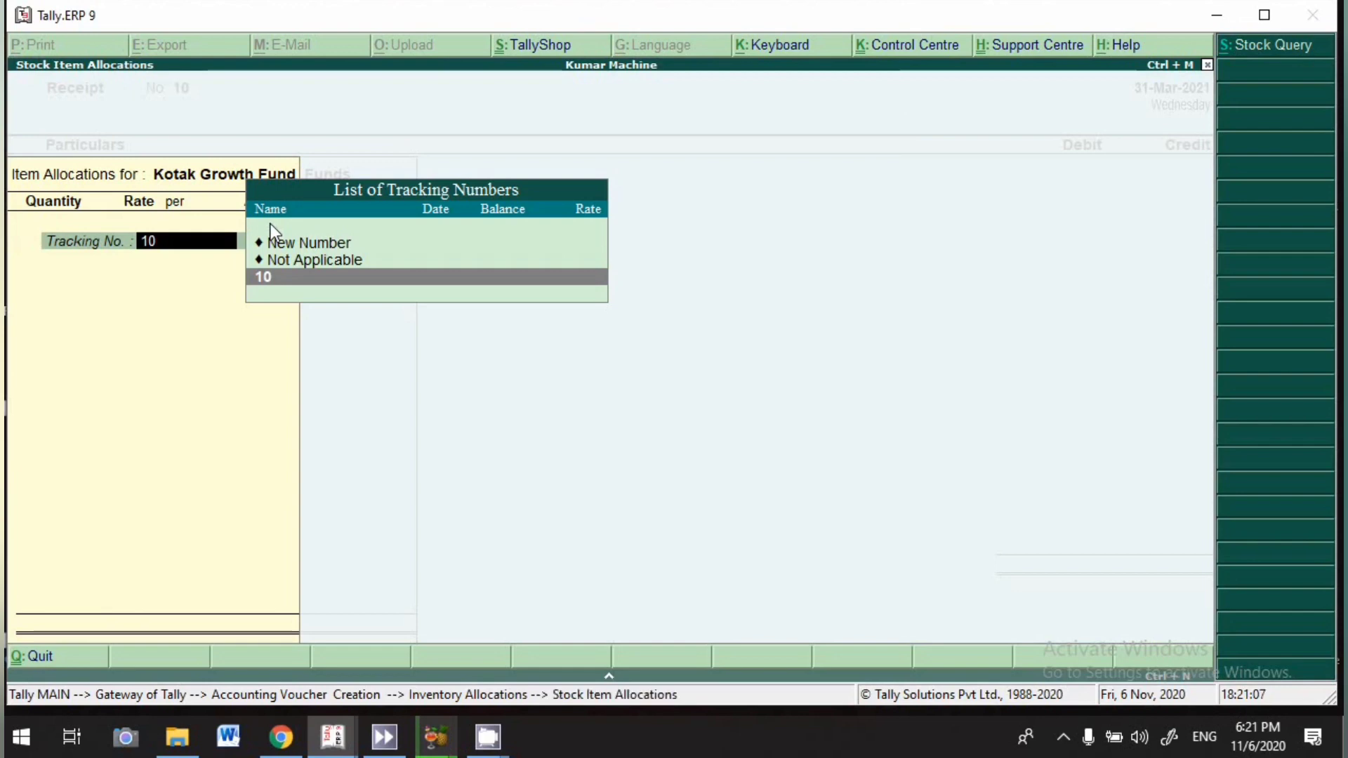
pyautogui.press('Up')
pyautogui.press('Return')
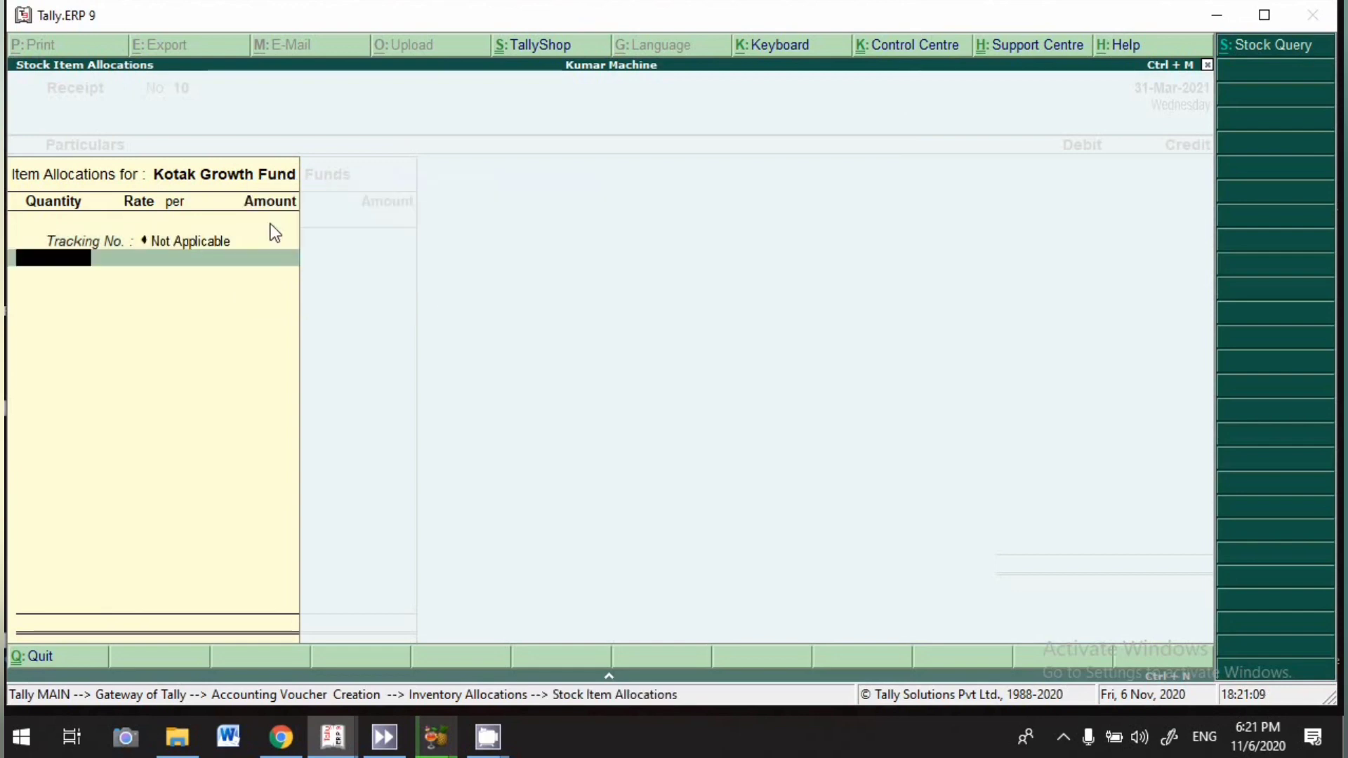
pyautogui.write('500')
pyautogui.press('Return')
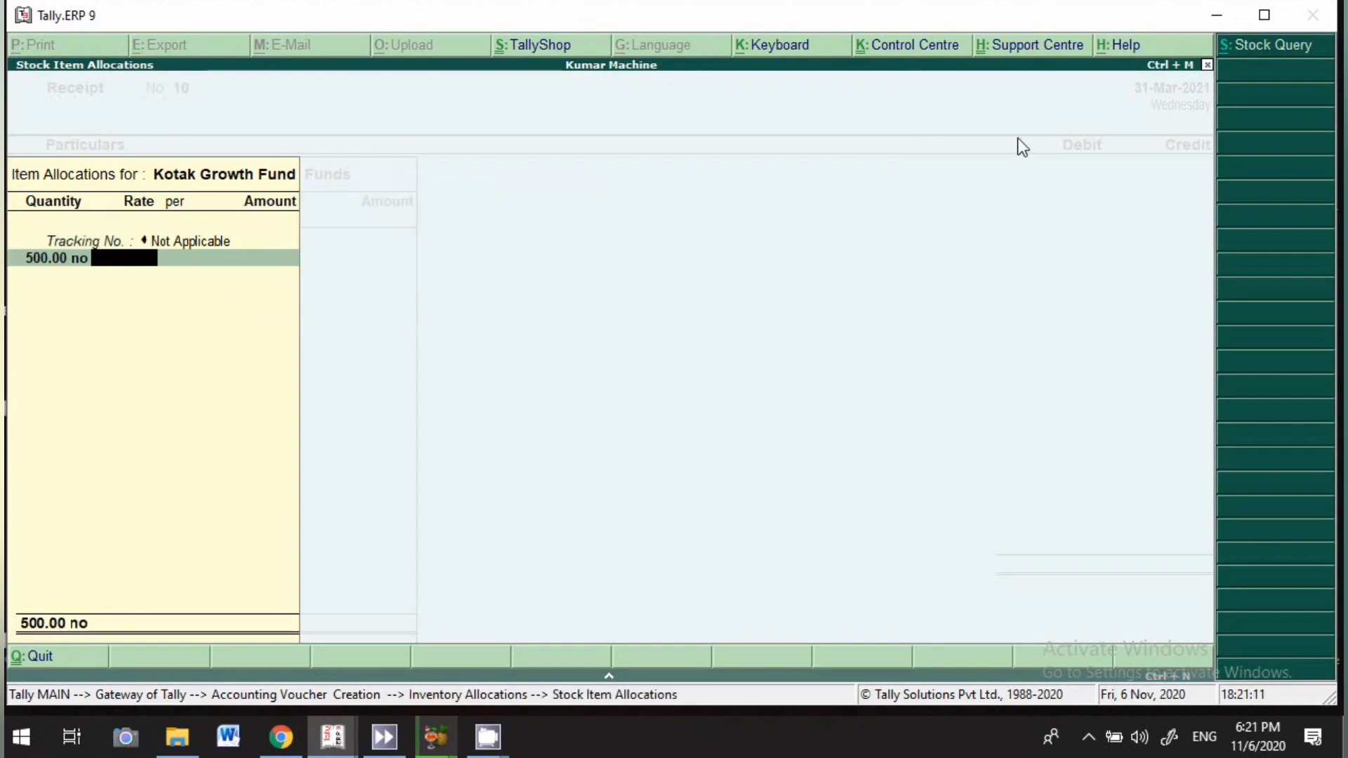
pyautogui.press('Return')
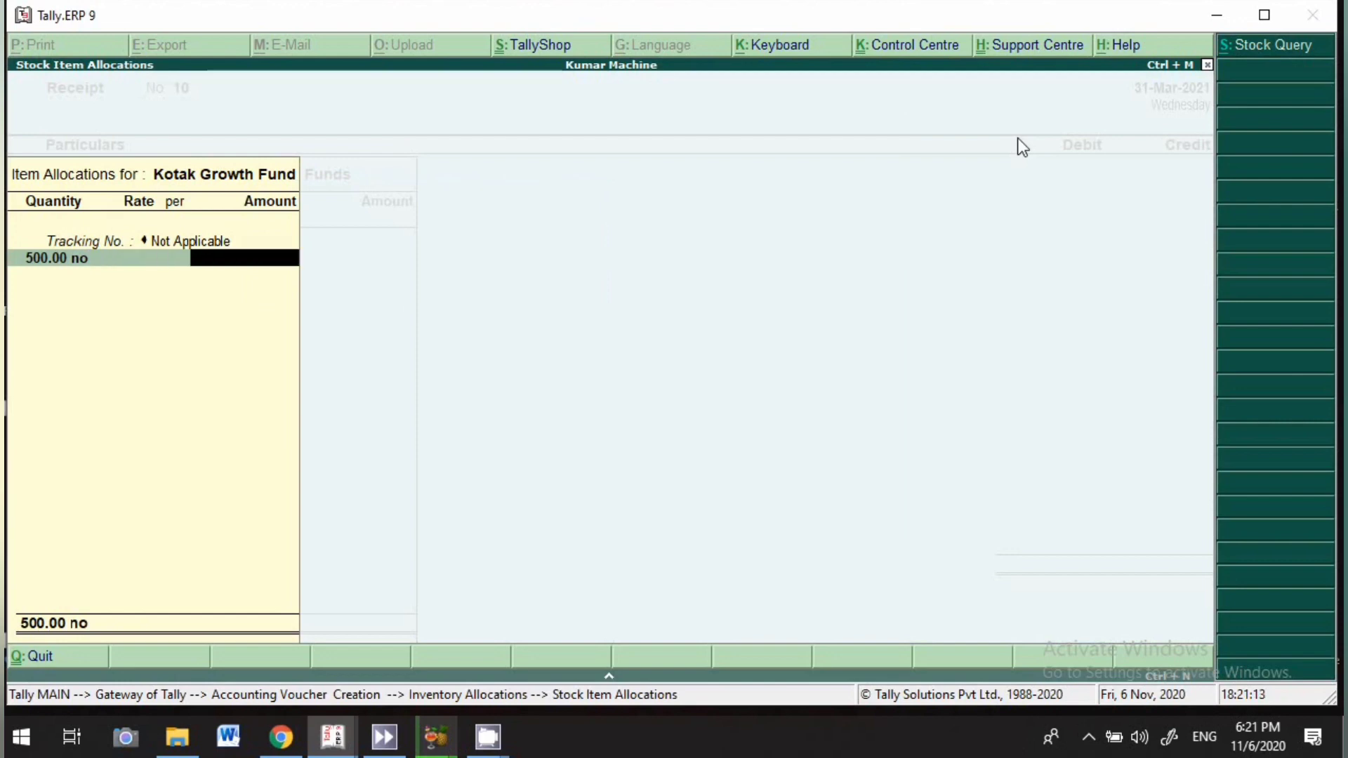
pyautogui.write('3')
pyautogui.press('BackSpace')
pyautogui.write('5000')
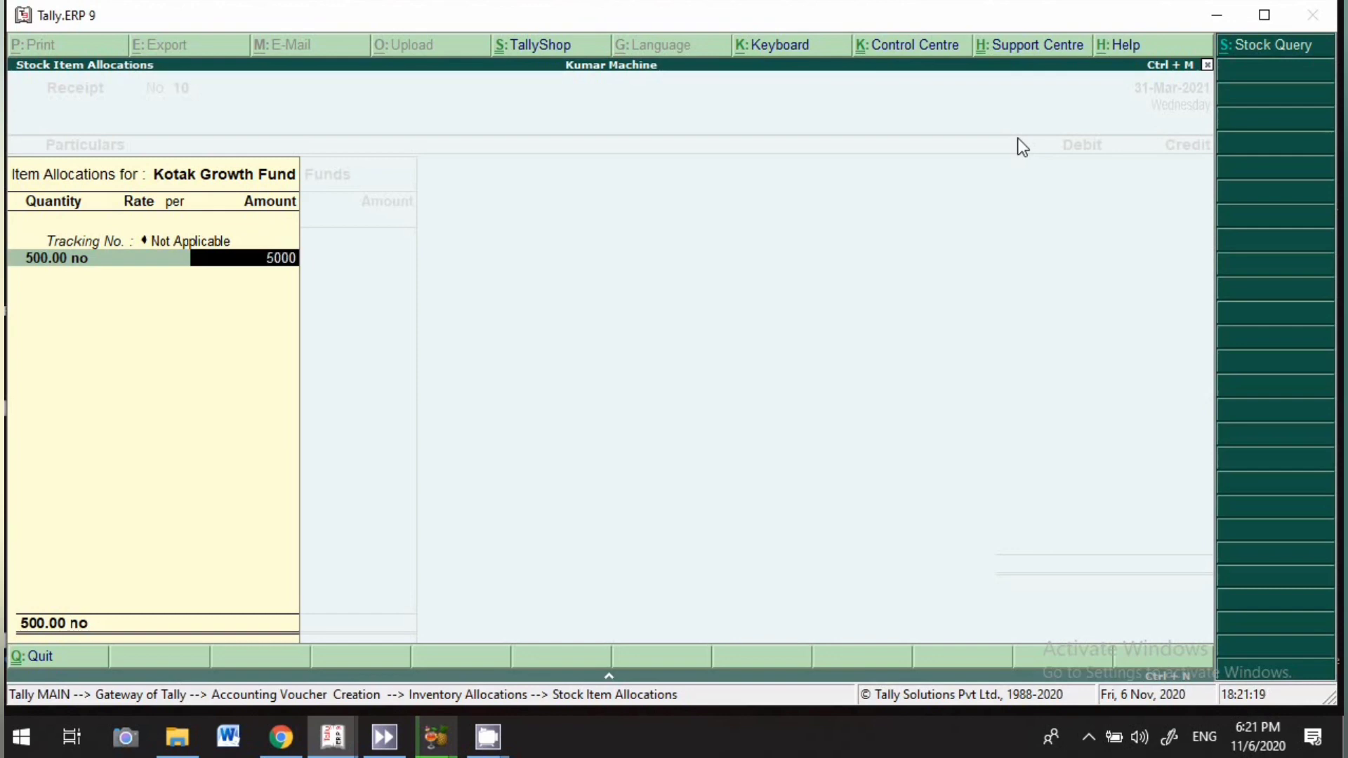
pyautogui.press('Return')
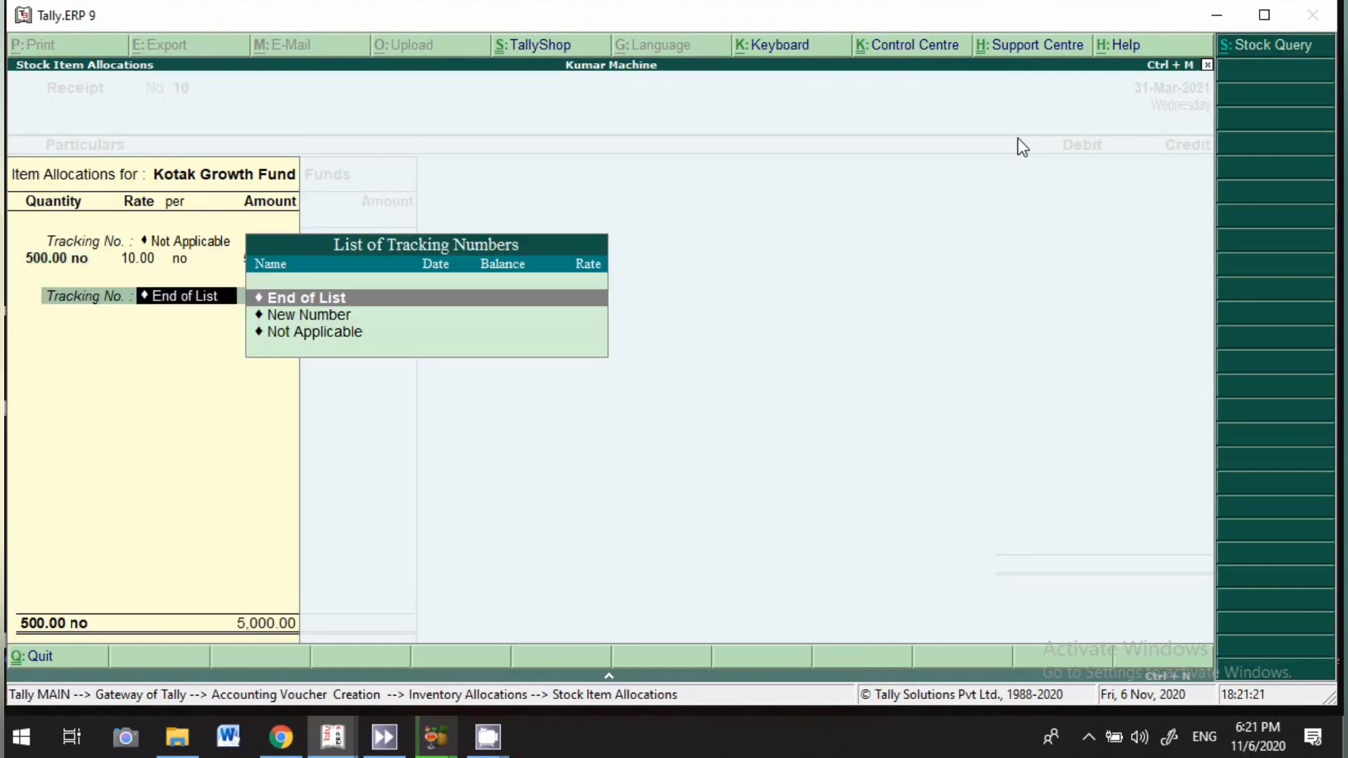
pyautogui.press('Return')
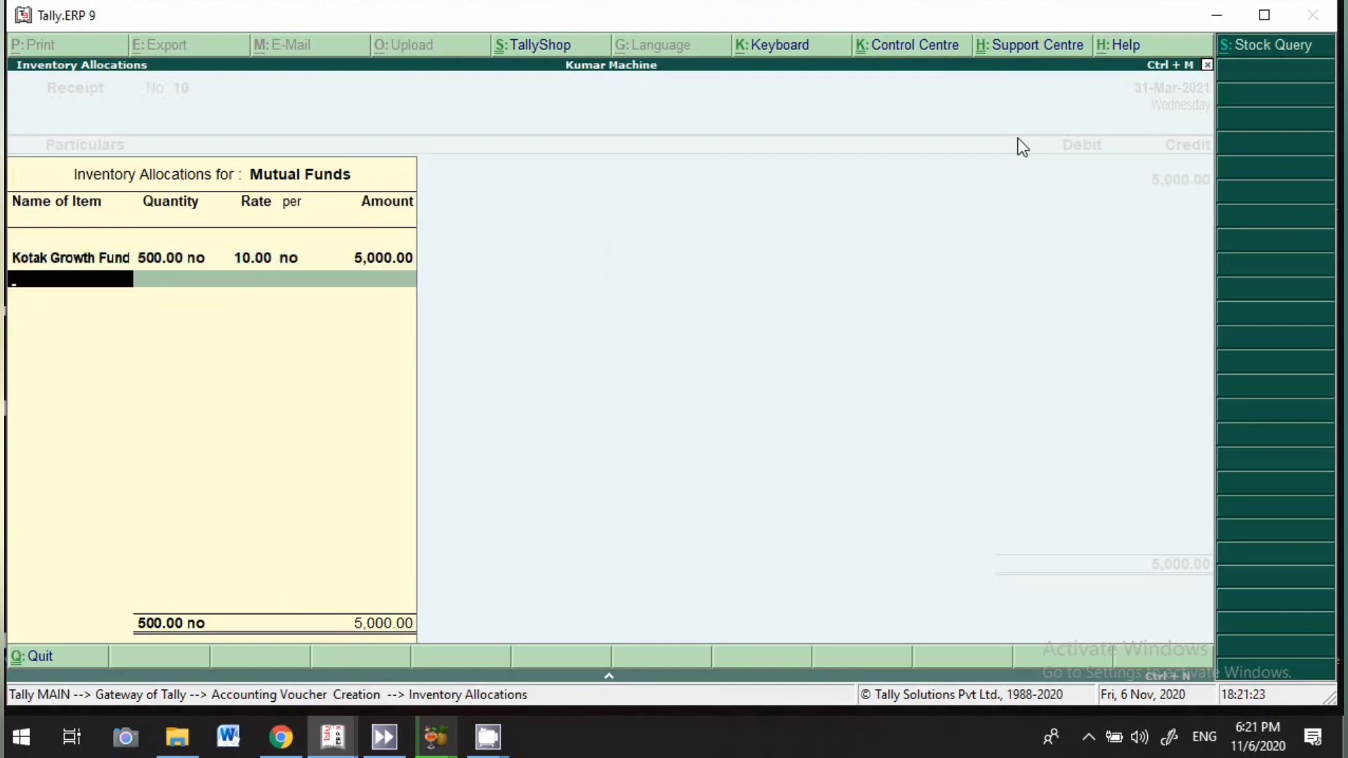
# Allocate 500 no of Reliance Small Cap Fund for 7,000.00 with tracking number Not Applicable, and finish the inventory allocations.
pyautogui.write('Rel')
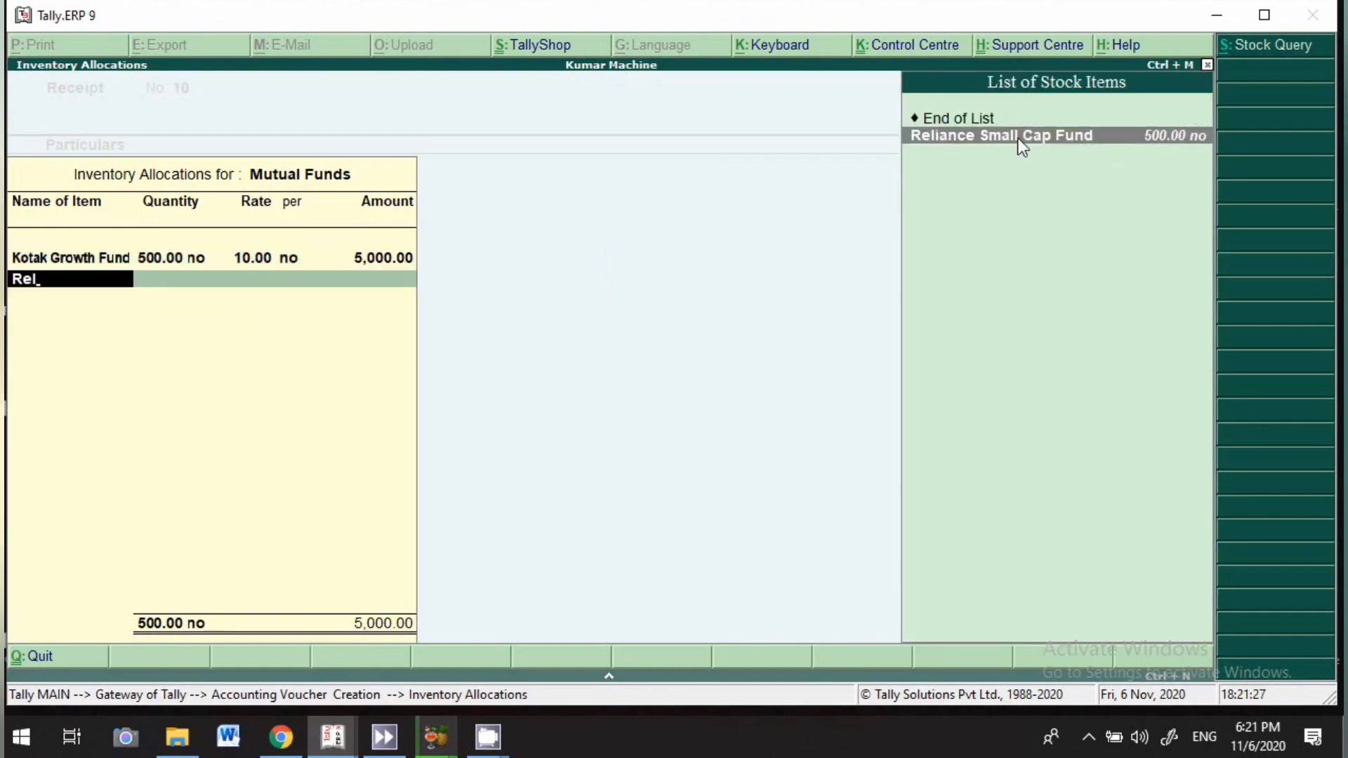
pyautogui.press('Return')
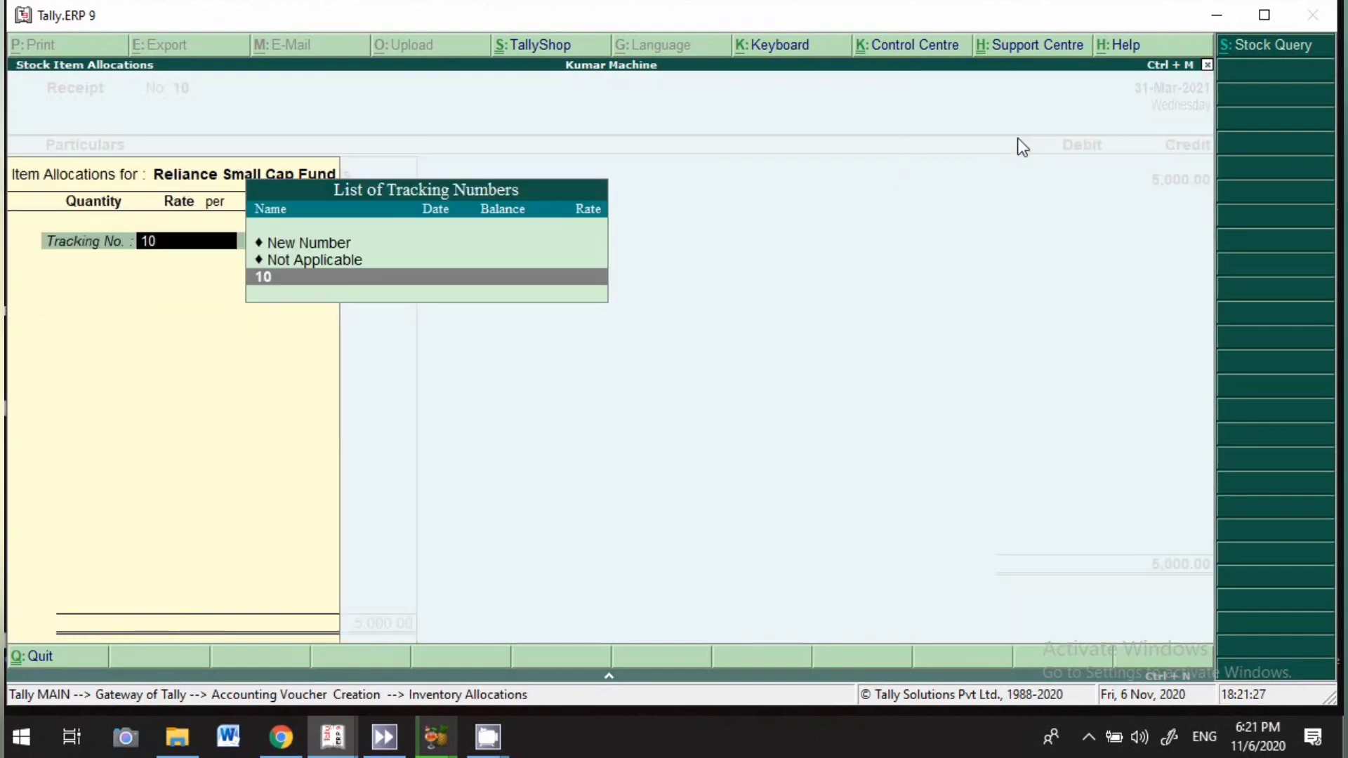
pyautogui.press('Up')
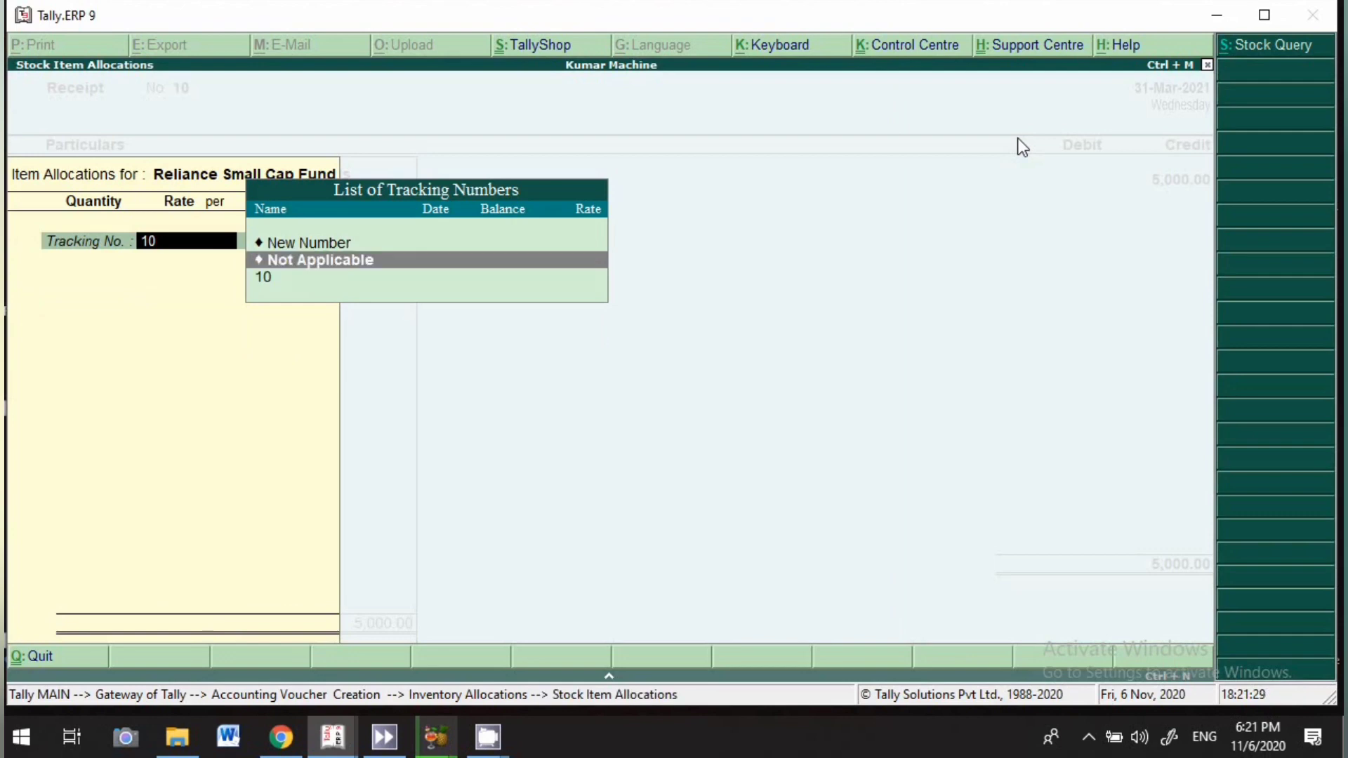
pyautogui.press('Return')
pyautogui.write('500')
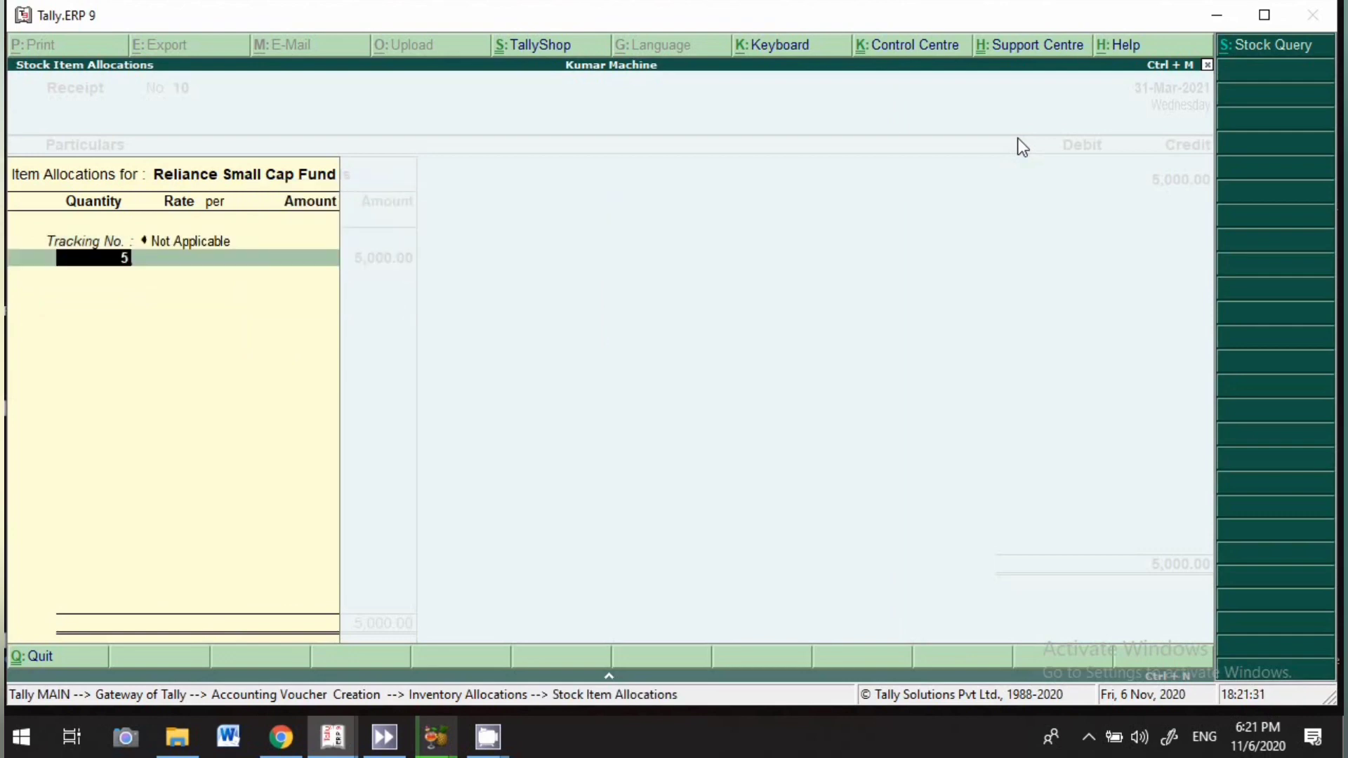
pyautogui.press('Return')
pyautogui.press('Return')
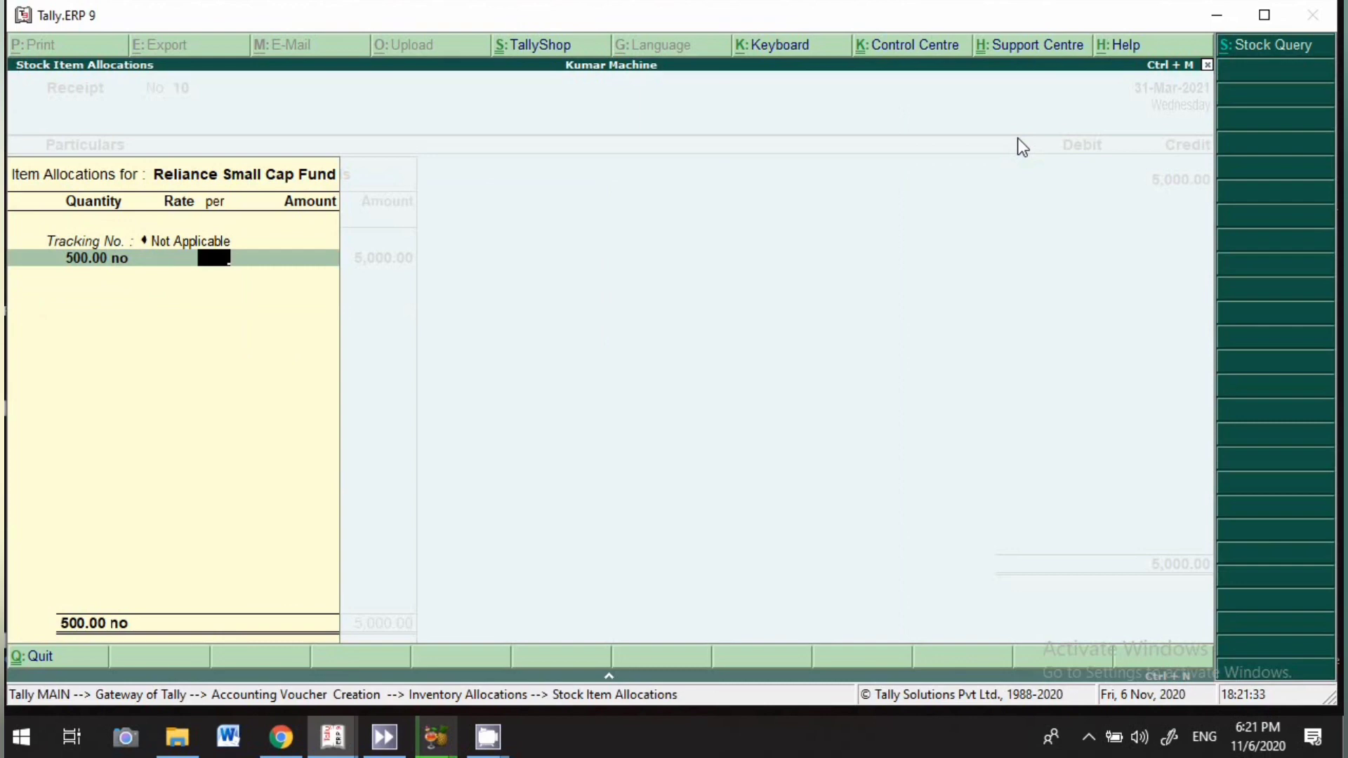
pyautogui.press('Return')
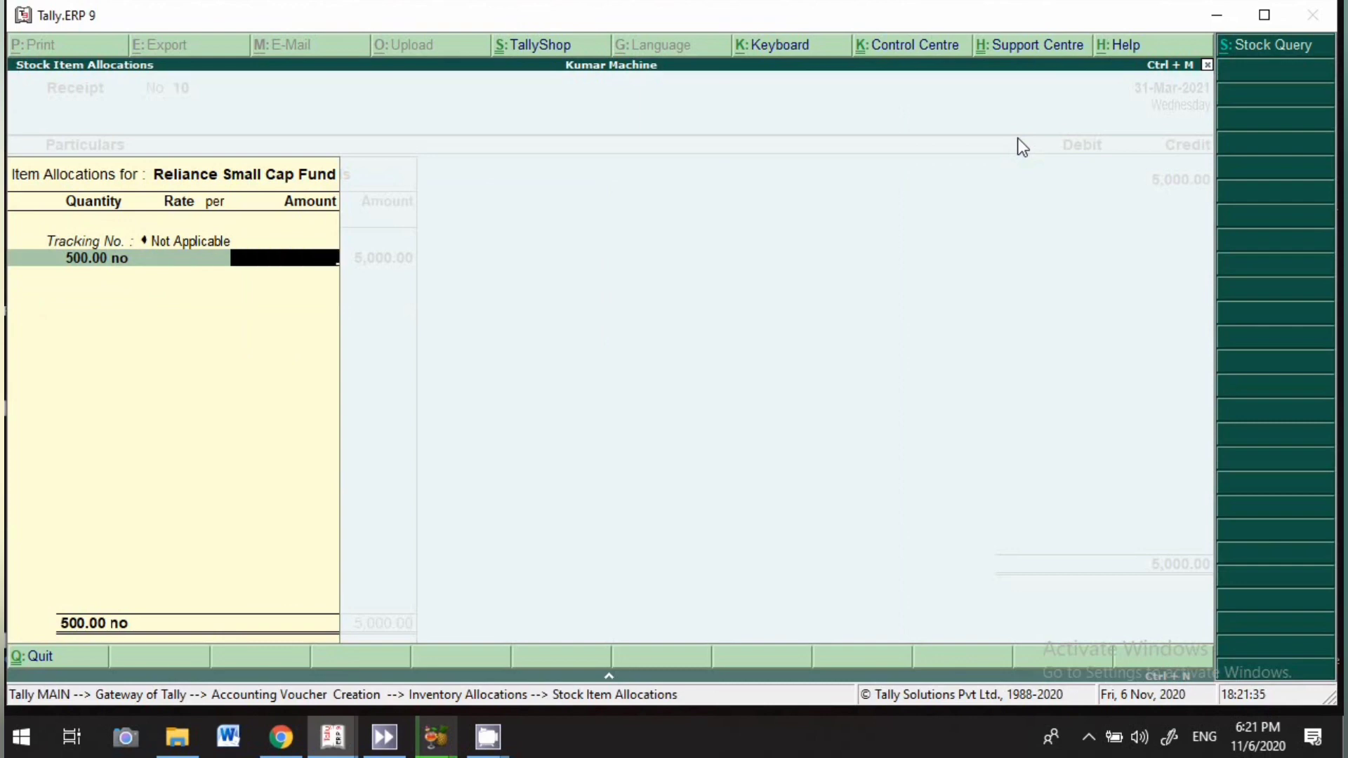
pyautogui.write('7000')
pyautogui.press('Return')
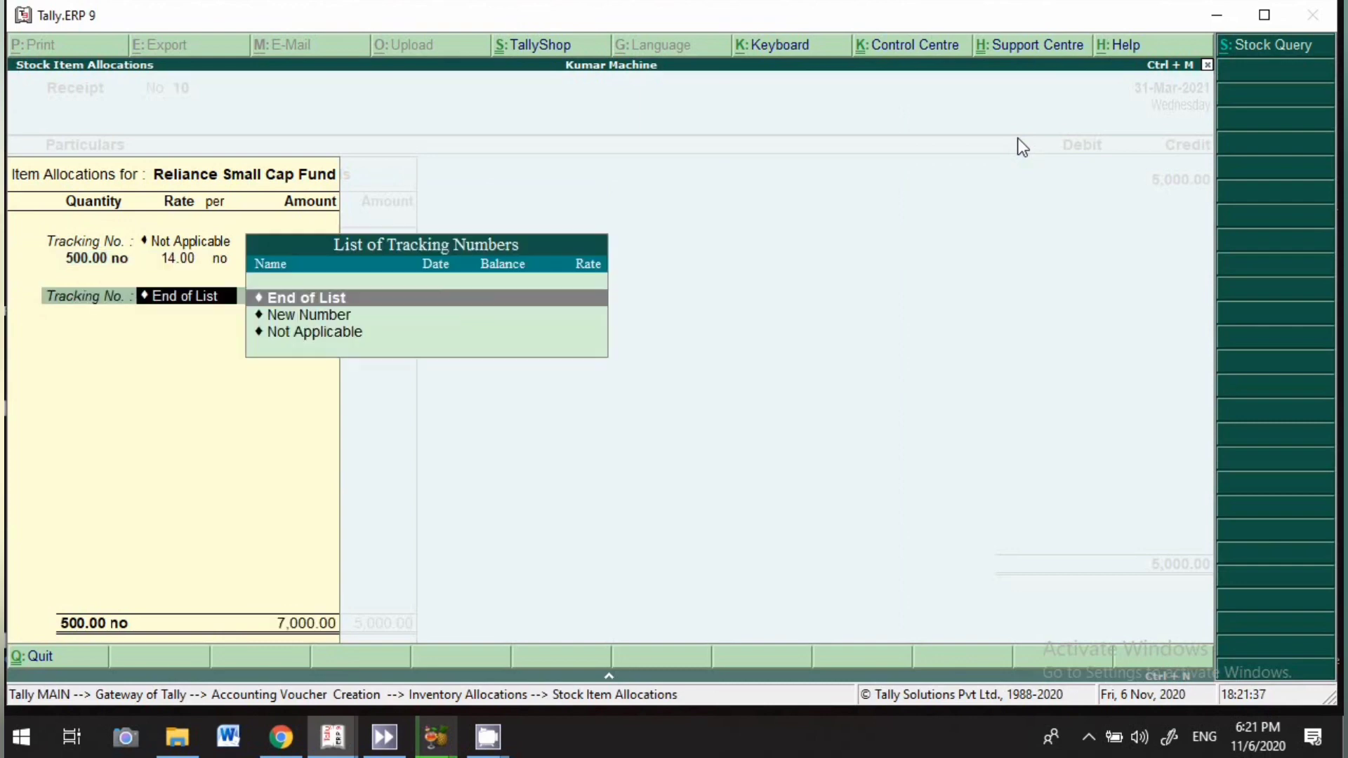
pyautogui.press('Return')
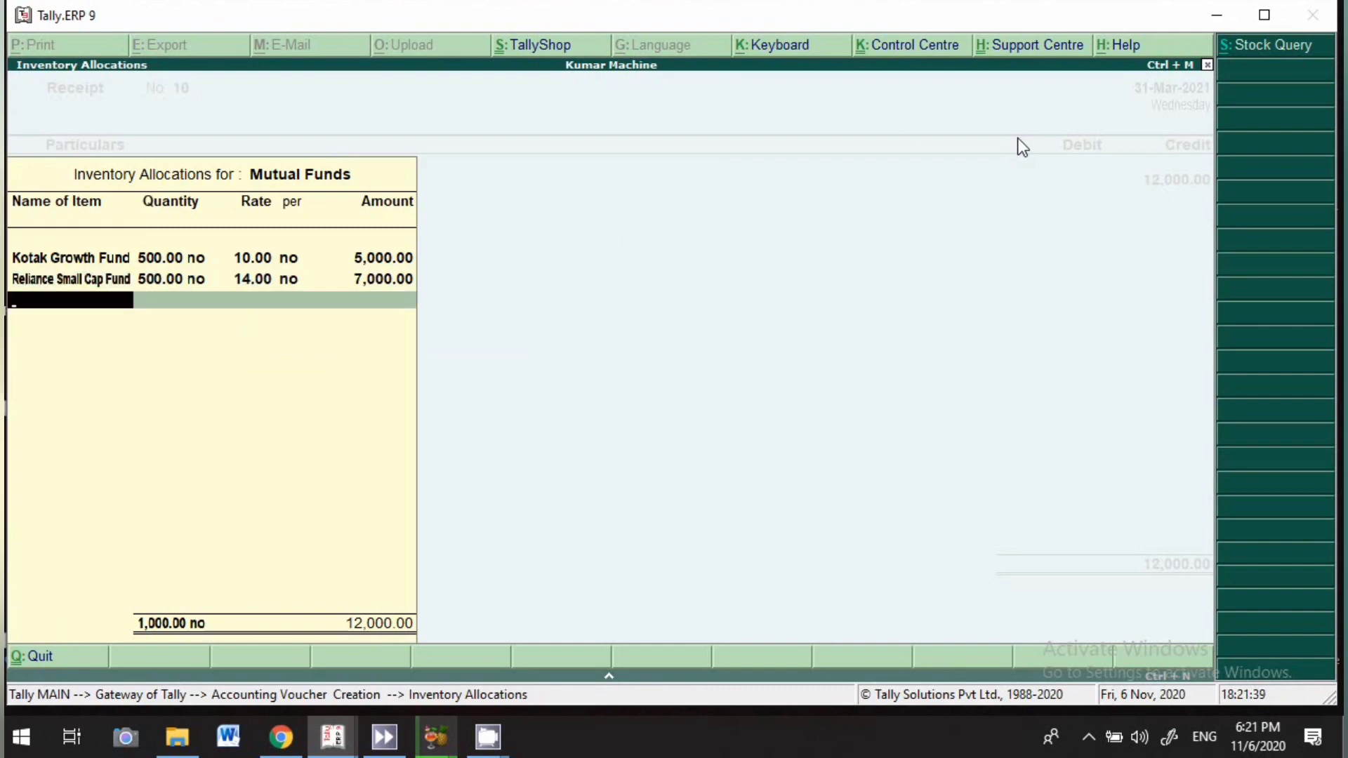
pyautogui.press('Return')
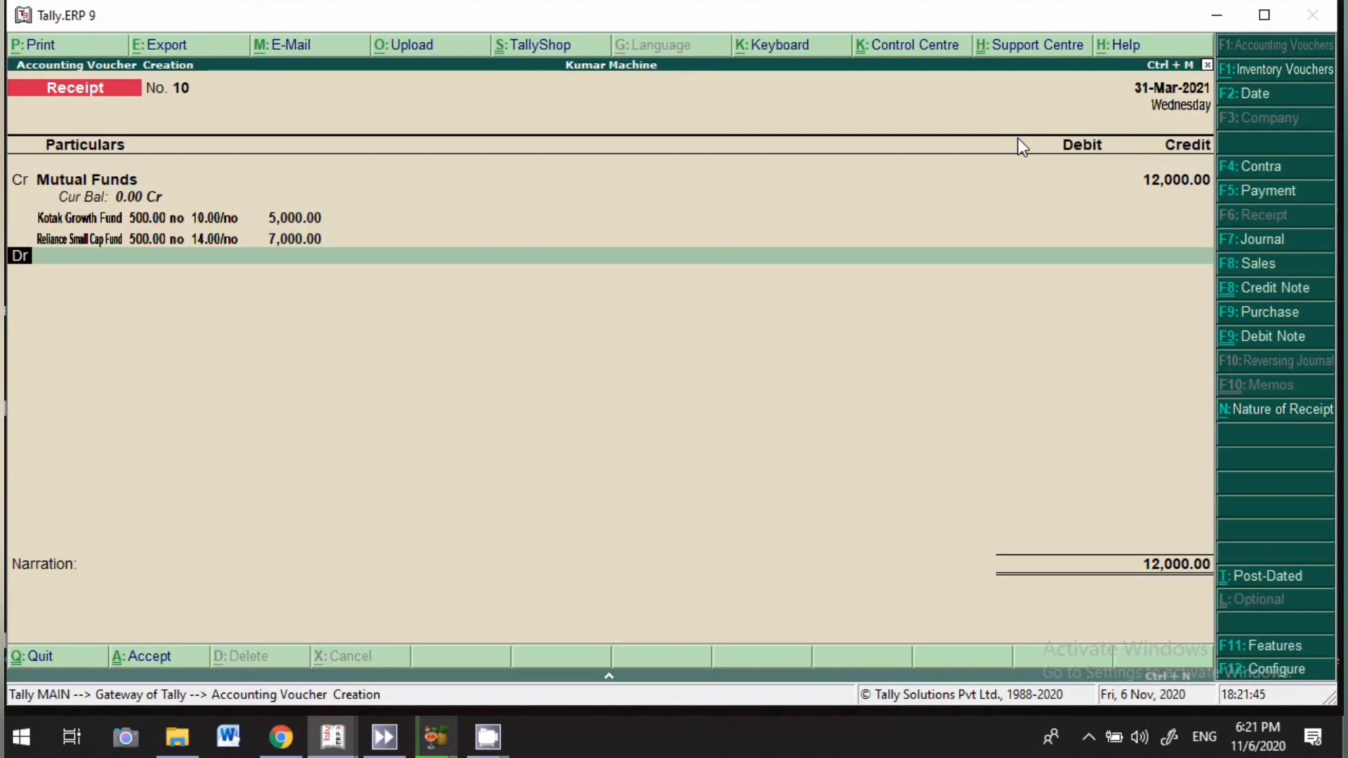
# Start a second credit line and create a new ledger named Short Term Capital Gain under Indirect Incomes for it.
pyautogui.press('Return')
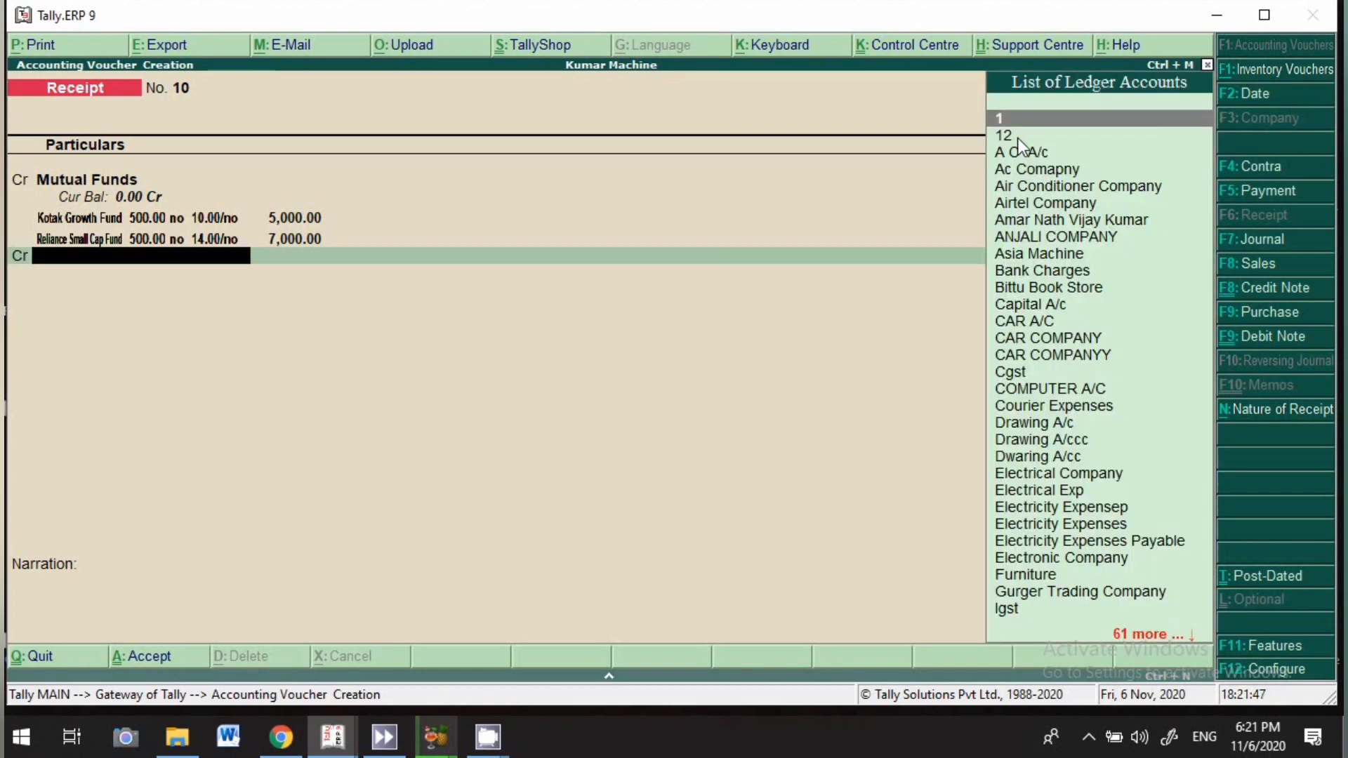
pyautogui.hotkey('alt', 'c')
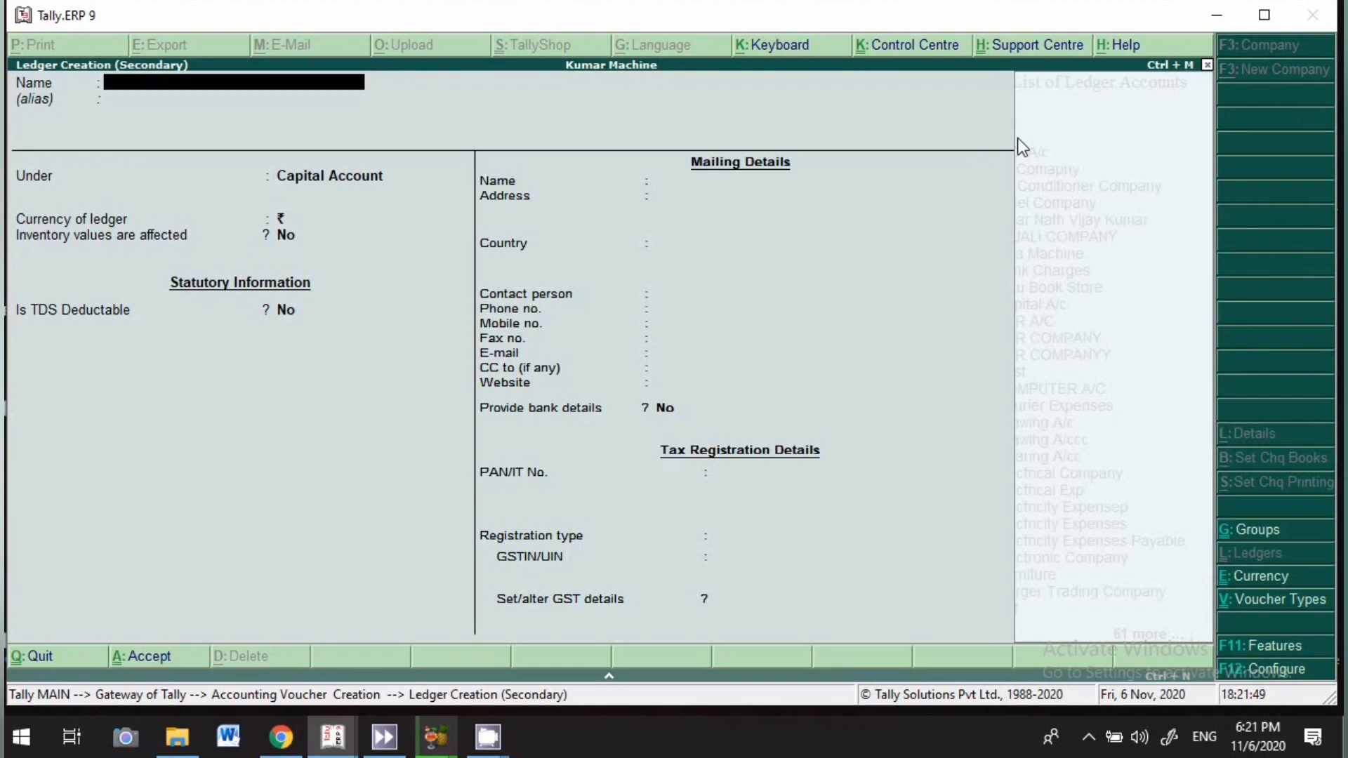
pyautogui.write('Short term Capu')
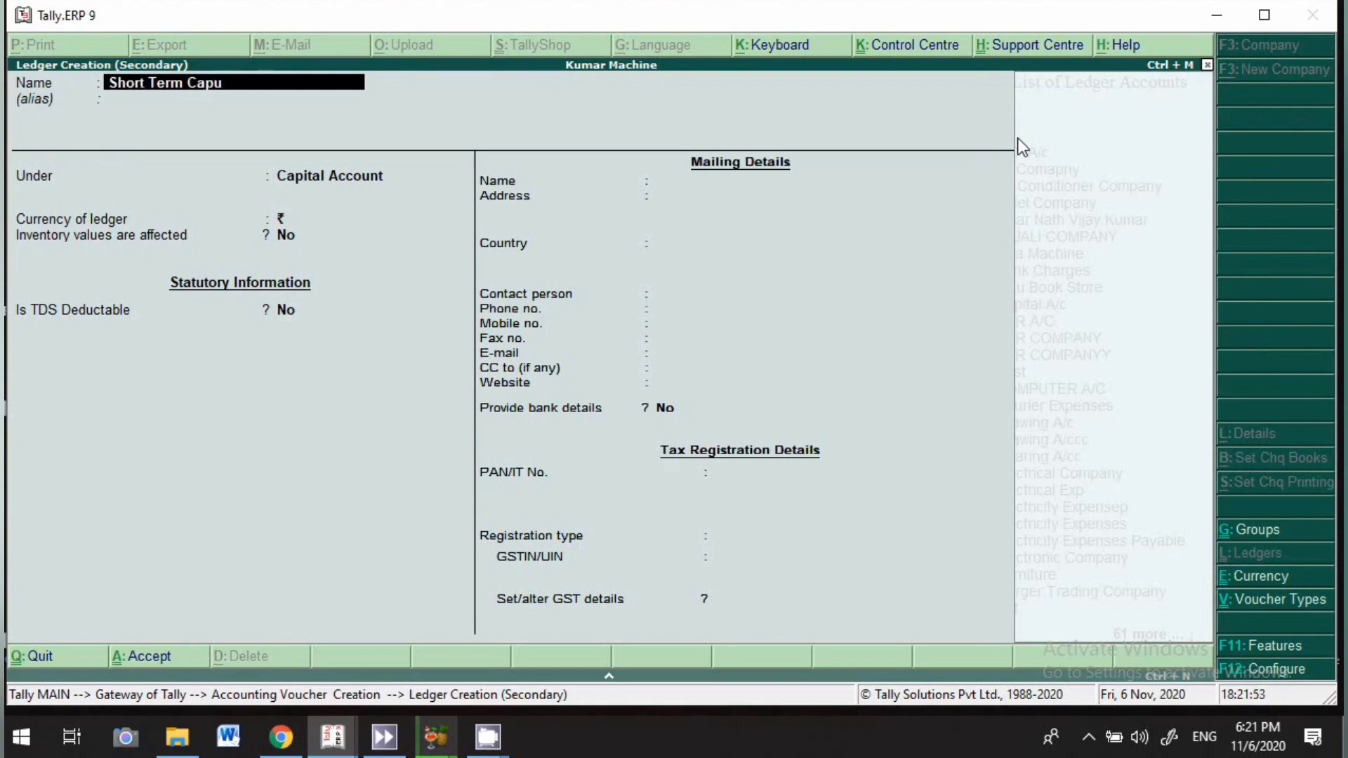
pyautogui.press('BackSpace')
pyautogui.write('ital Gain')
pyautogui.press('Return')
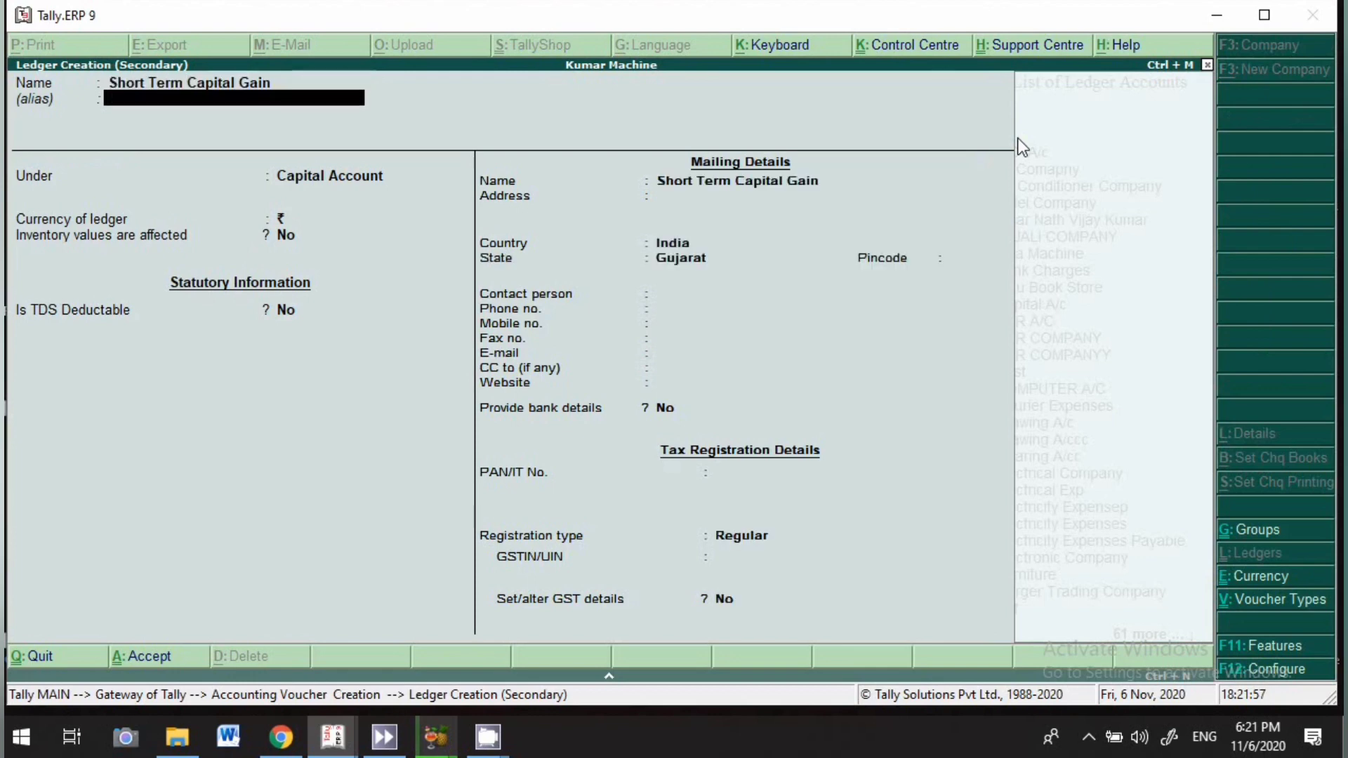
pyautogui.press('Return')
pyautogui.write('ind')
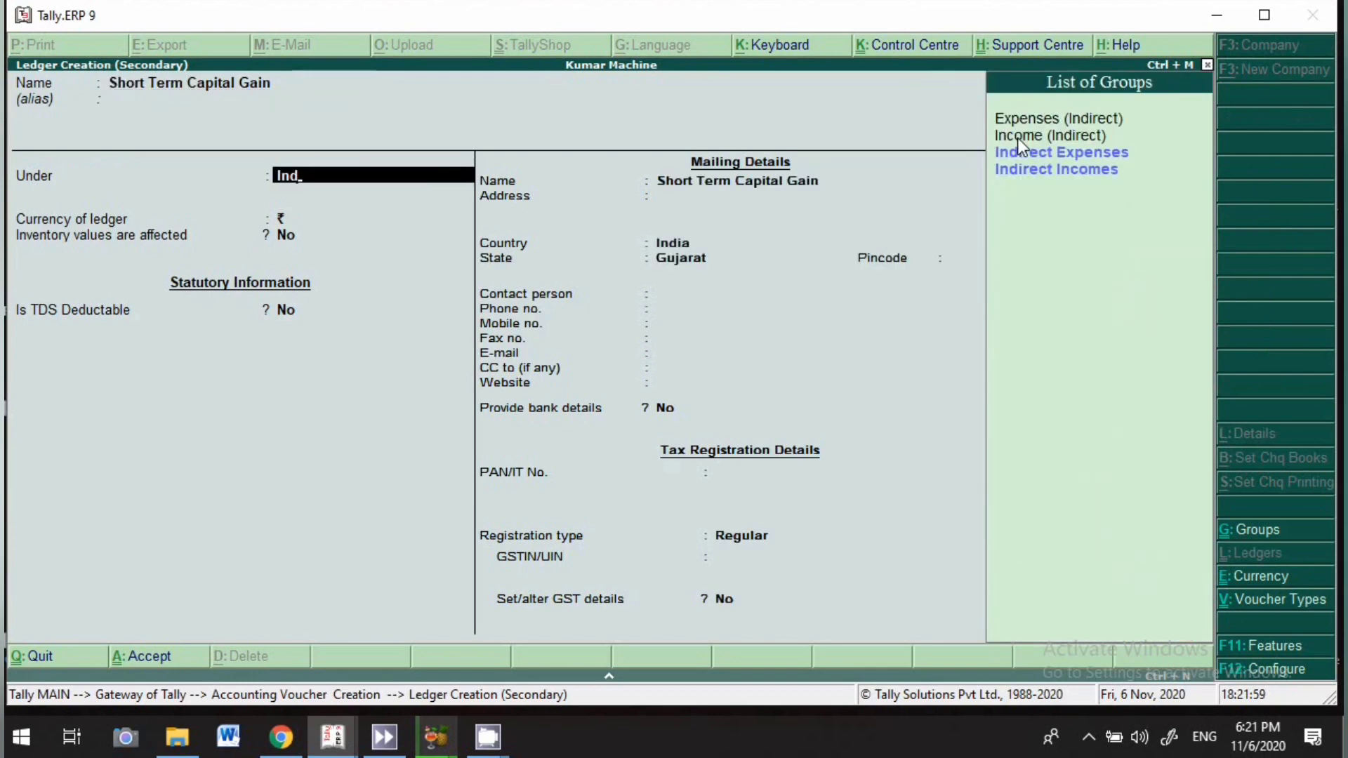
pyautogui.press('Down')
pyautogui.press('Down')
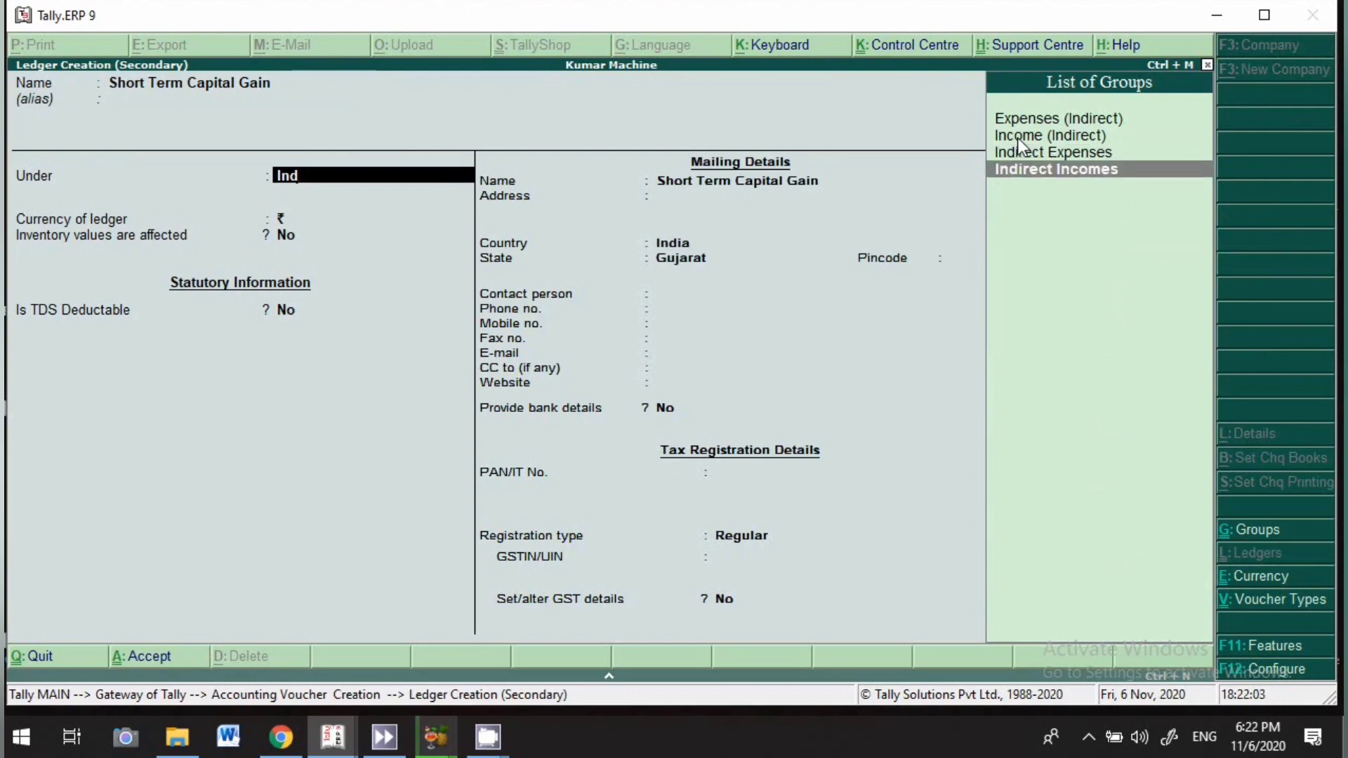
pyautogui.press('Return')
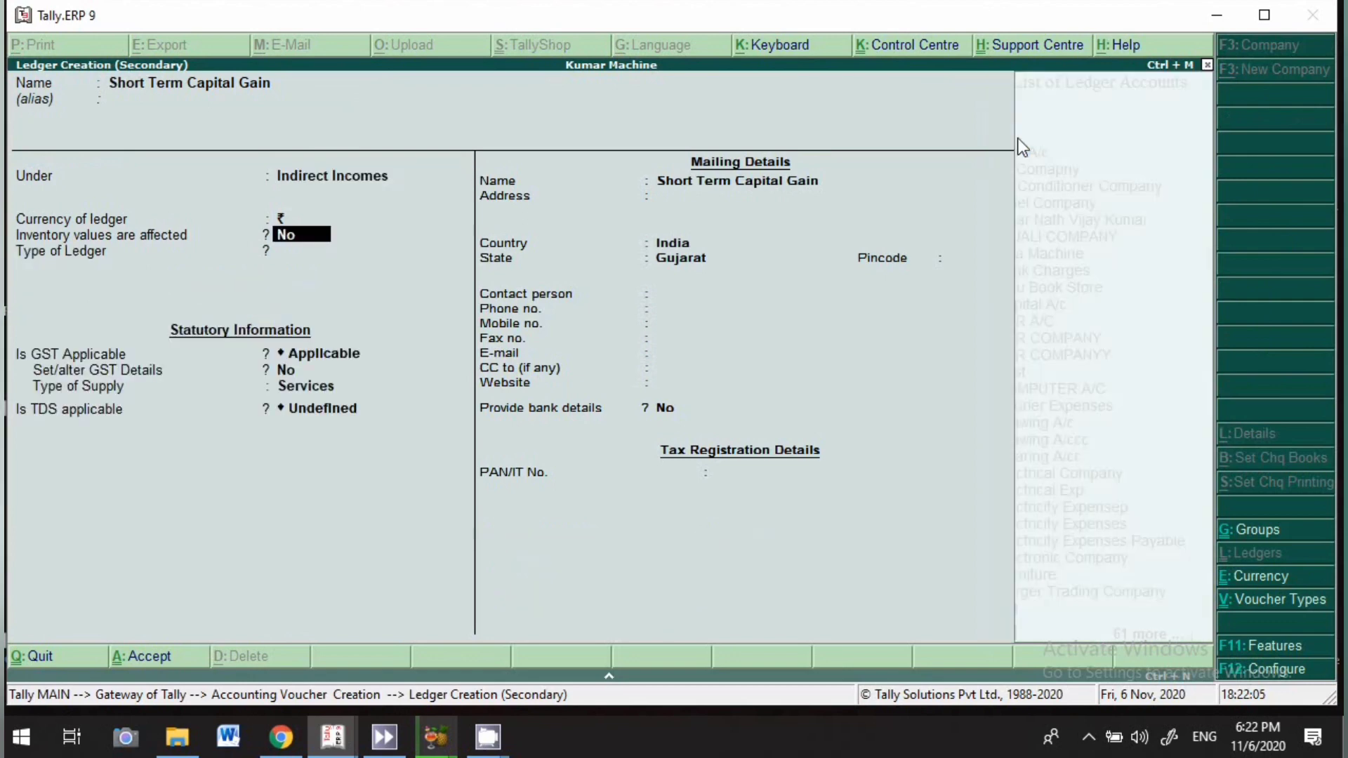
# Set the Short Term Capital Gain ledger's type to Not Applicable, keep the remaining defaults and save the ledger.
pyautogui.press('Return')
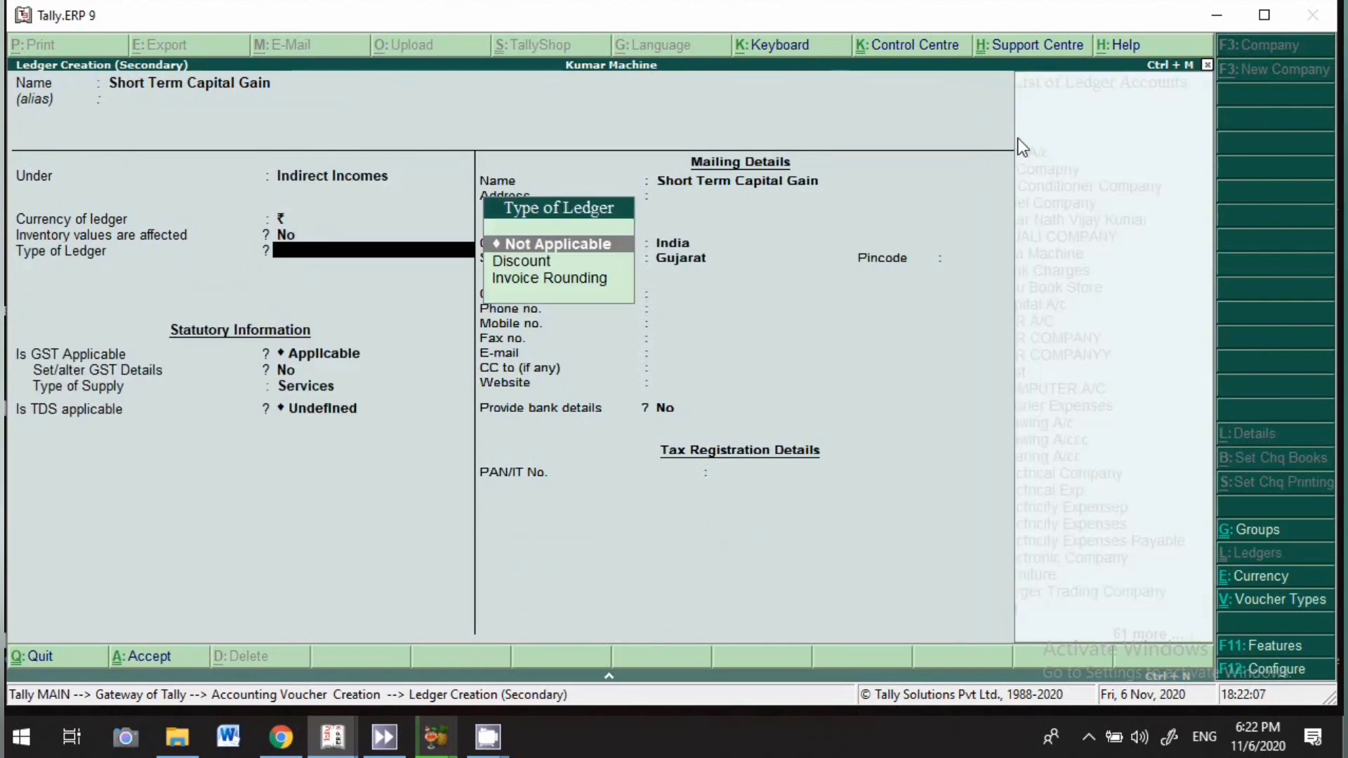
pyautogui.press('Return')
pyautogui.press('Return')
pyautogui.press('Return')
pyautogui.press('Return')
pyautogui.press('Return')
pyautogui.press('Return')
pyautogui.press('Return')
pyautogui.press('Return')
pyautogui.press('Return')
pyautogui.press('Return')
pyautogui.press('Return')
pyautogui.press('Return')
pyautogui.press('Return')
pyautogui.press('Return')
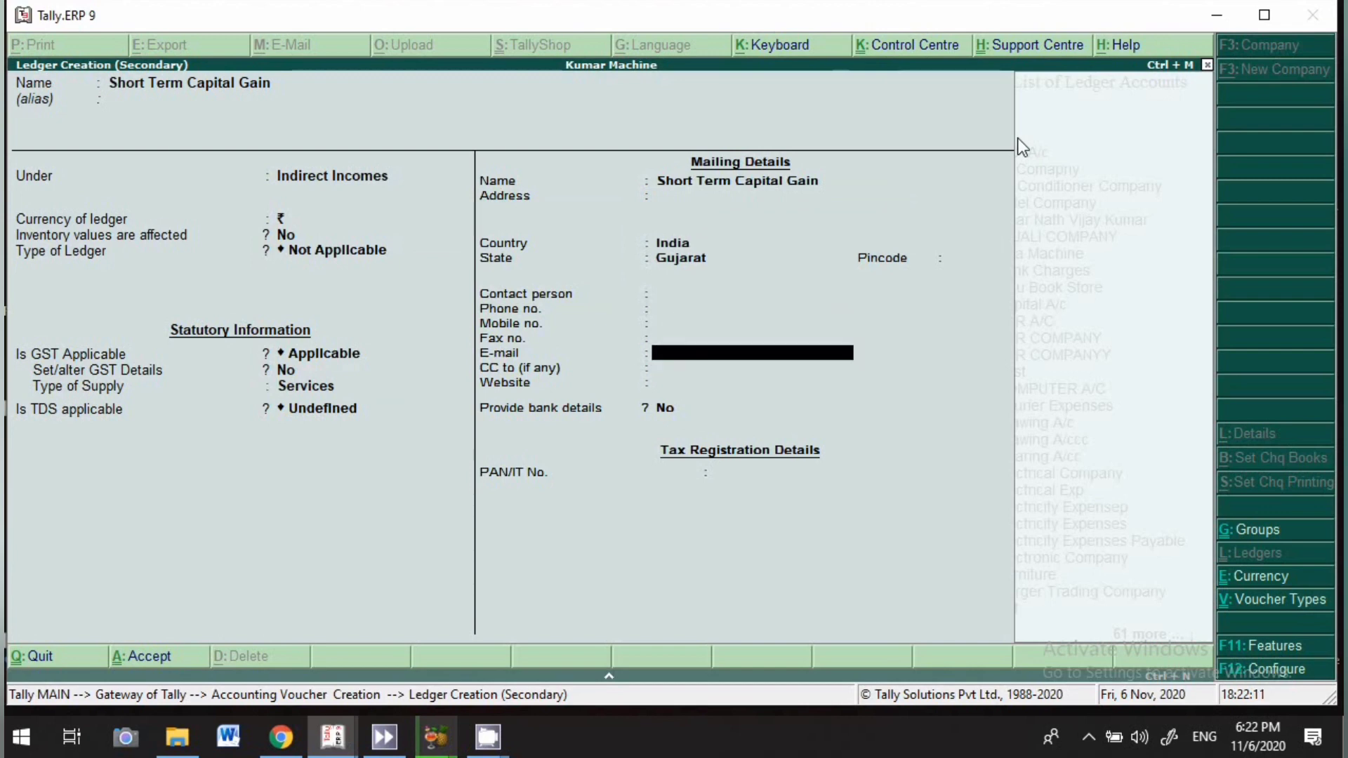
pyautogui.press('Return')
pyautogui.press('Return')
pyautogui.press('Return')
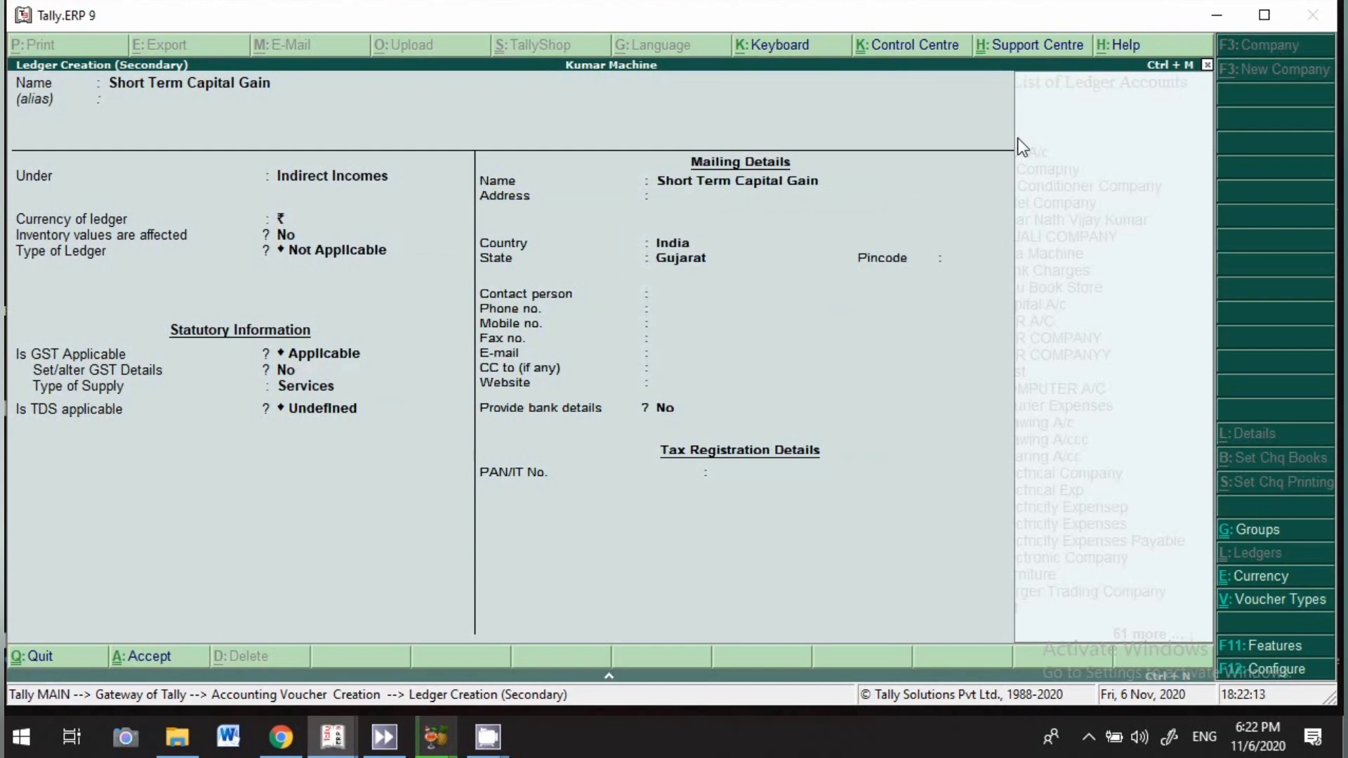
pyautogui.press('Return')
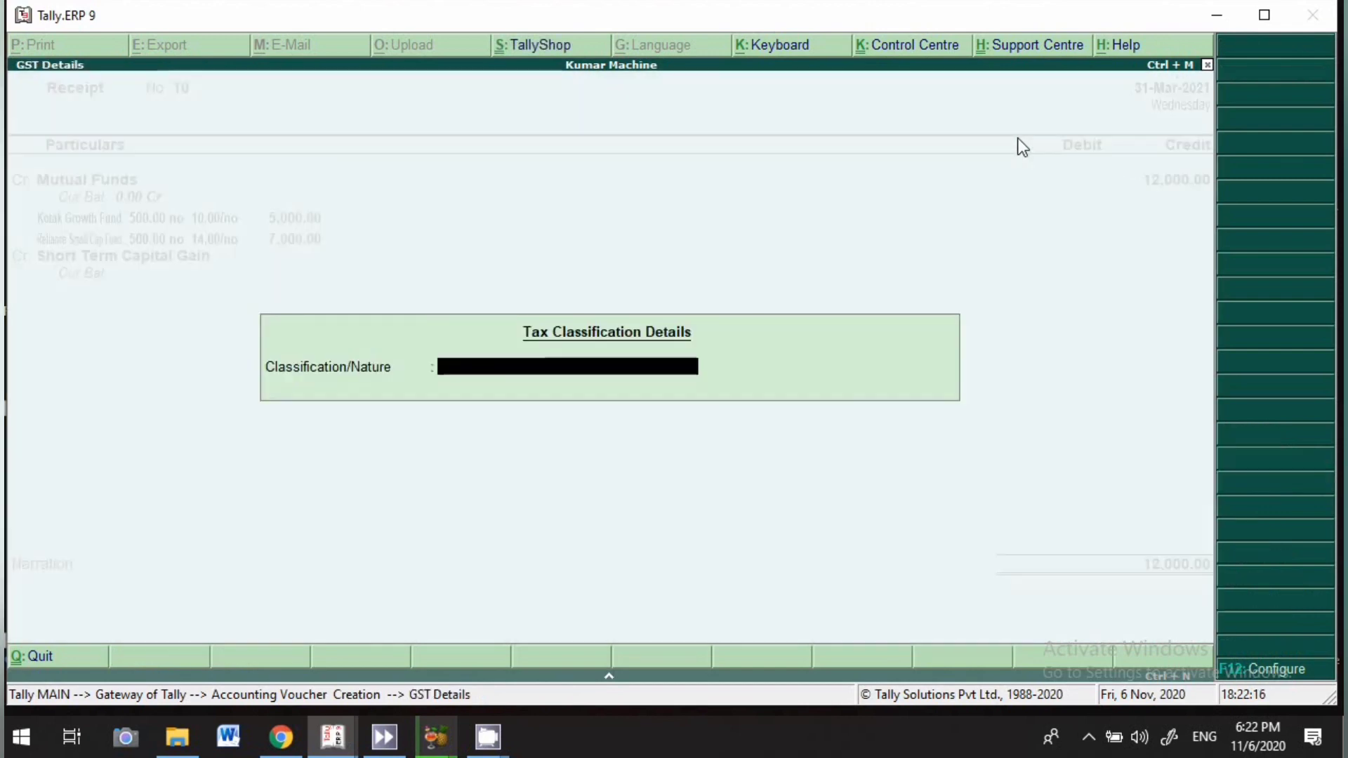
# Leave the tax classification at its default and credit Short Term Capital Gain with 3,000.00.
pyautogui.press('Return')
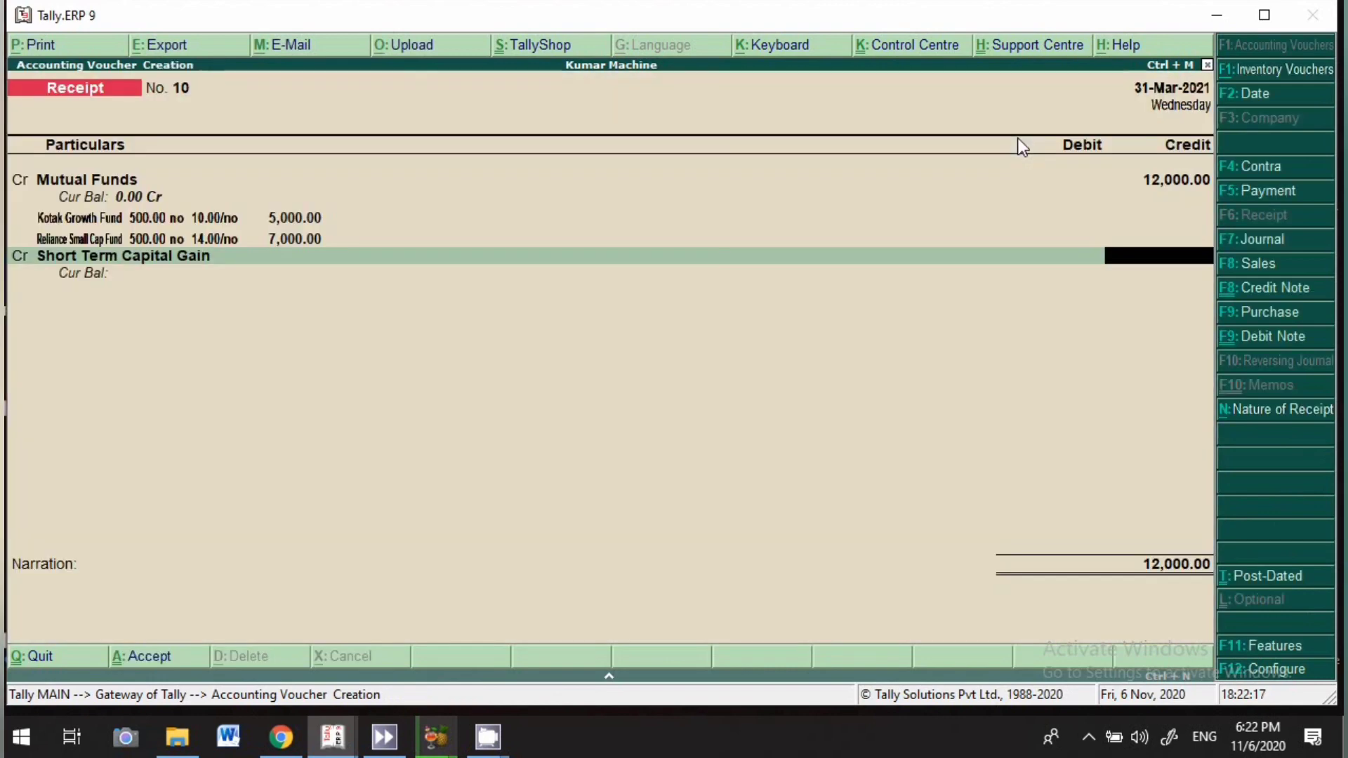
pyautogui.write('3000')
pyautogui.press('Return')
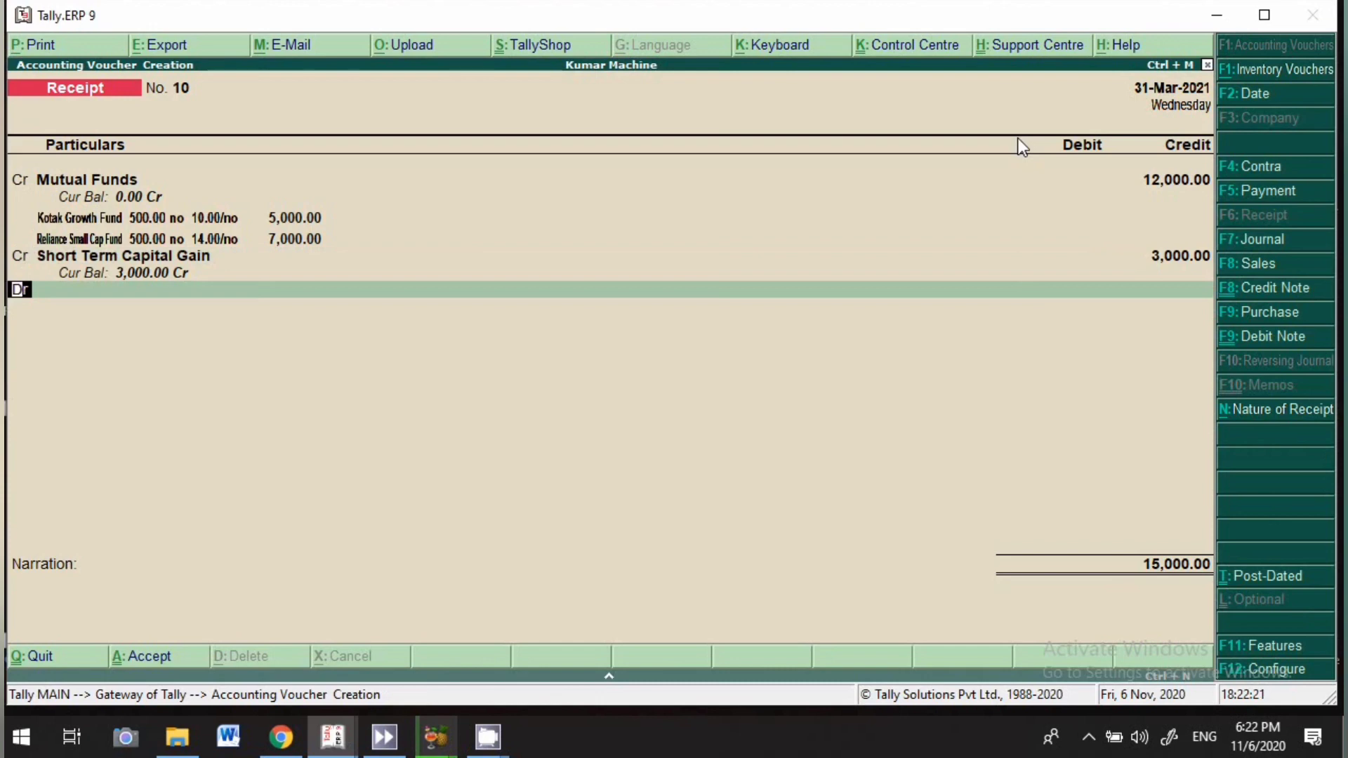
# Debit Axis Bank with 15,000.00 and accept the mutual fund receipt voucher.
pyautogui.press('Return')
pyautogui.write('Axi')
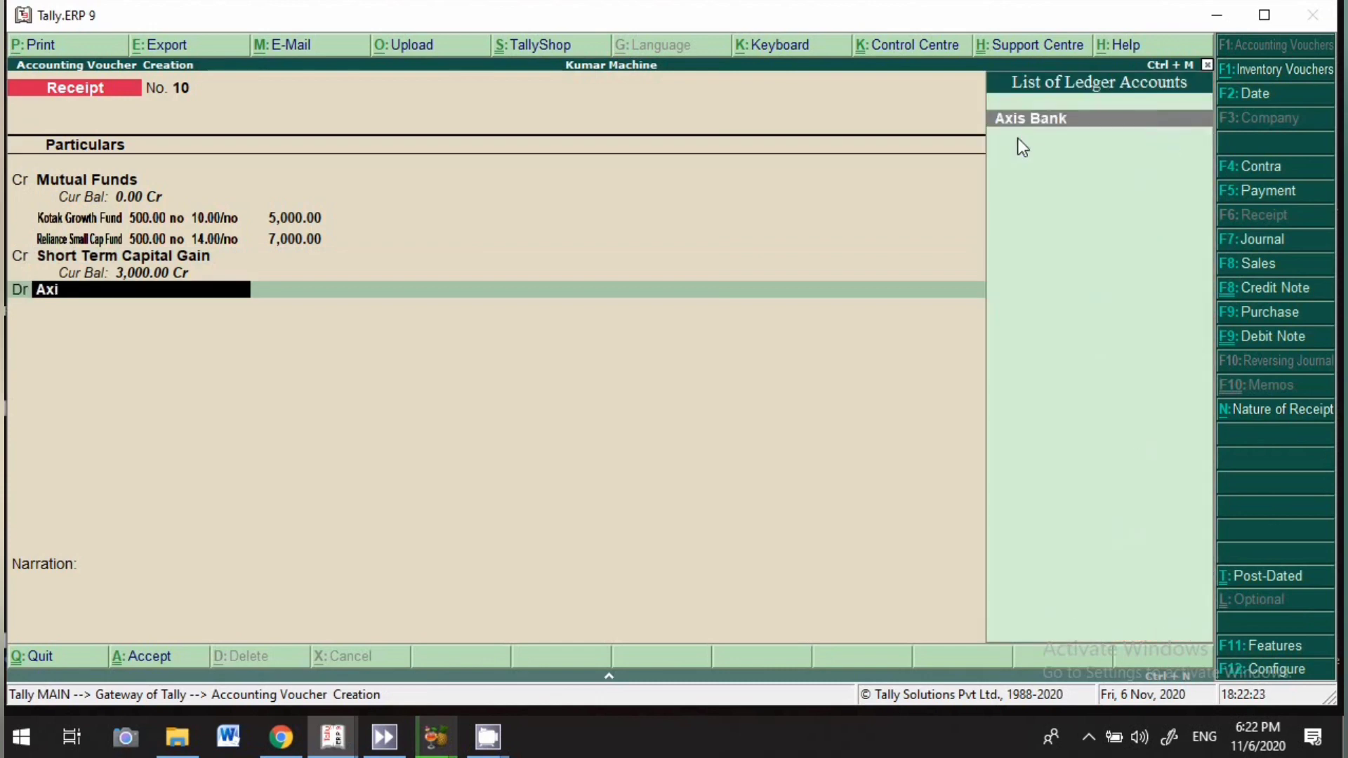
pyautogui.press('Return')
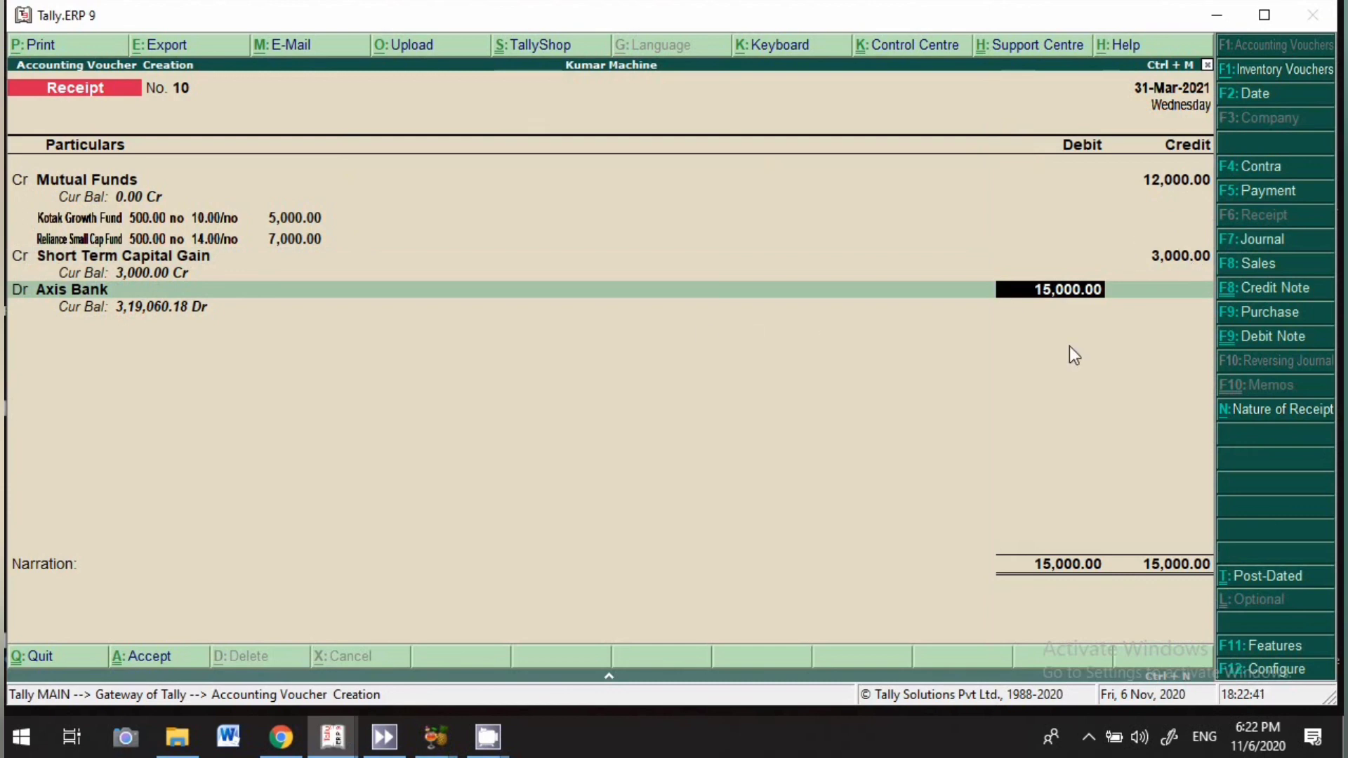
pyautogui.click(144, 671)
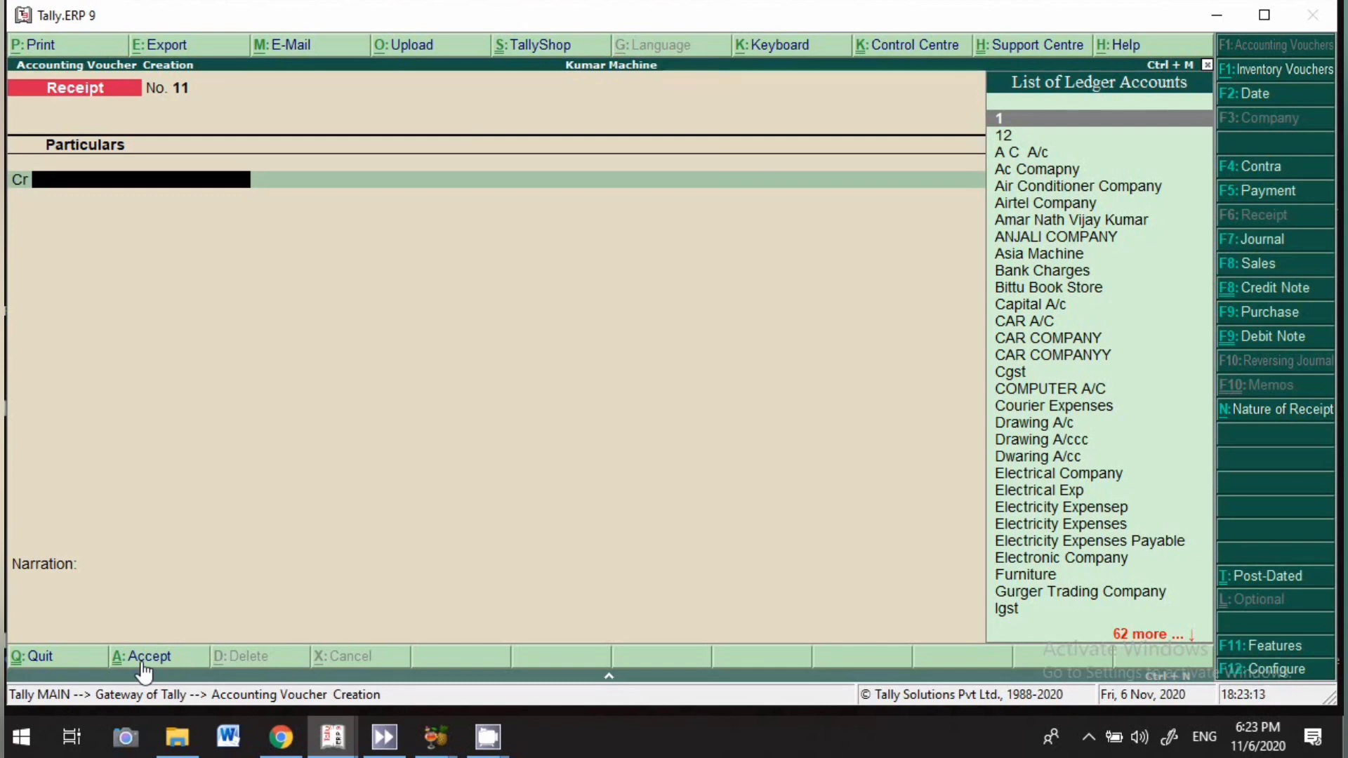
# Leave voucher entry and open the Stock Summary to check the remaining mutual fund items.
pyautogui.press('Escape')
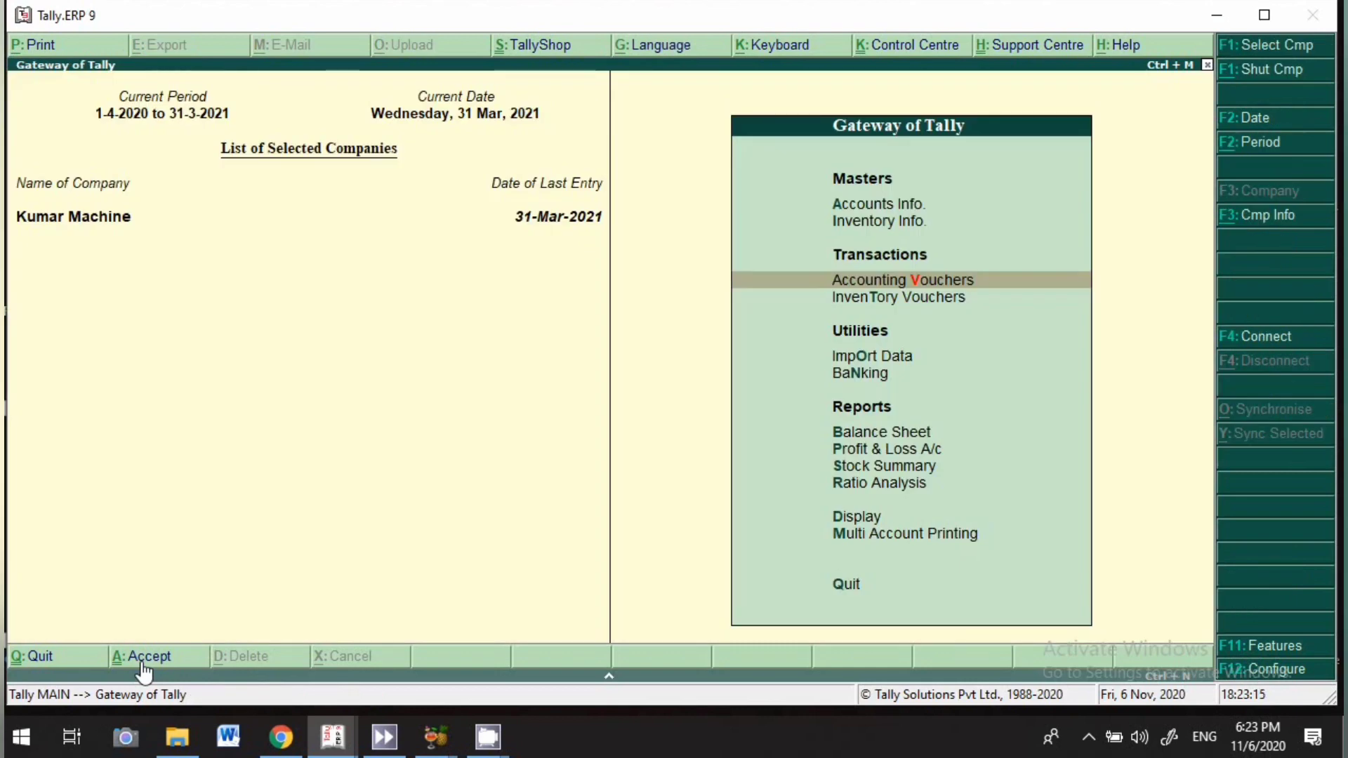
pyautogui.press('s')
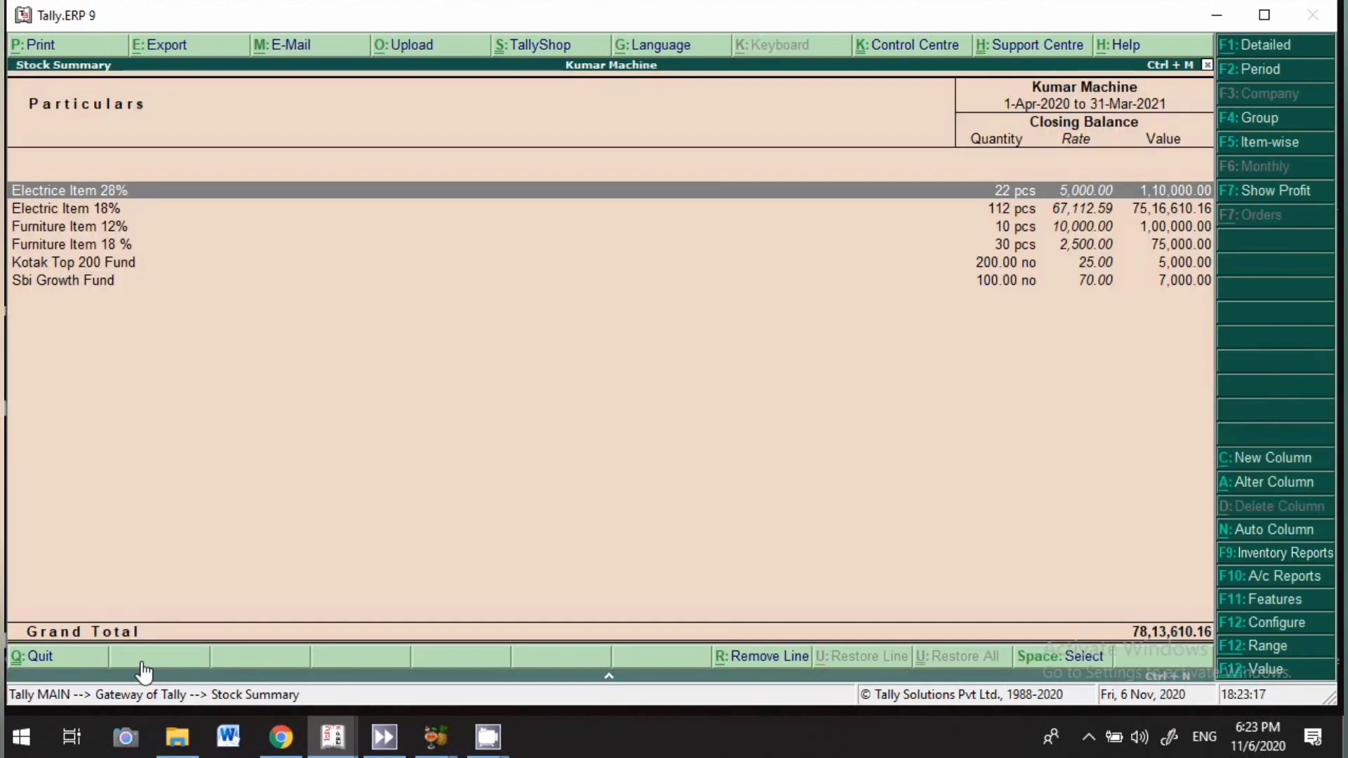
# Check the Kotak Top 200 Fund and Sbi Growth Fund lines in the Stock Summary and close the report.
pyautogui.press('Down')
pyautogui.press('Down')
pyautogui.press('Down')
pyautogui.press('Down')
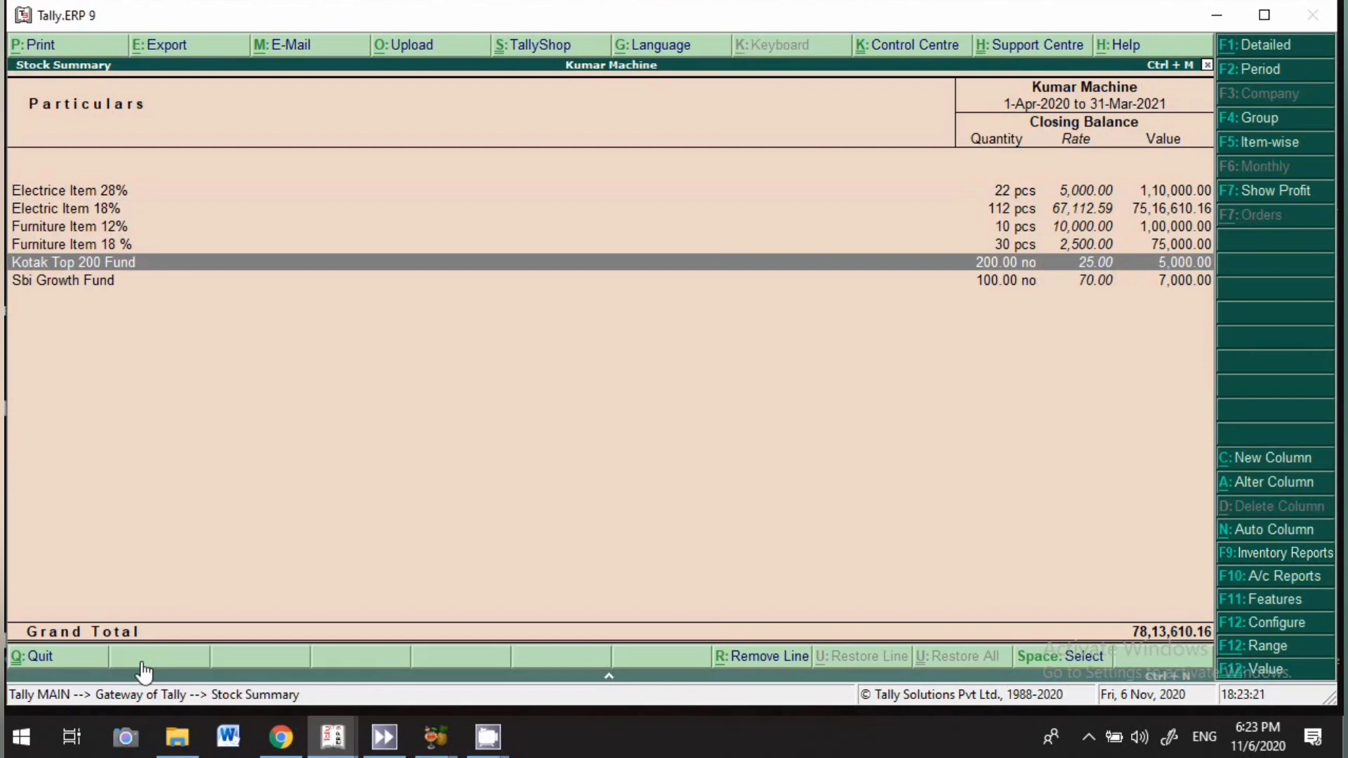
pyautogui.press('Down')
pyautogui.press('Up')
pyautogui.press('Down')
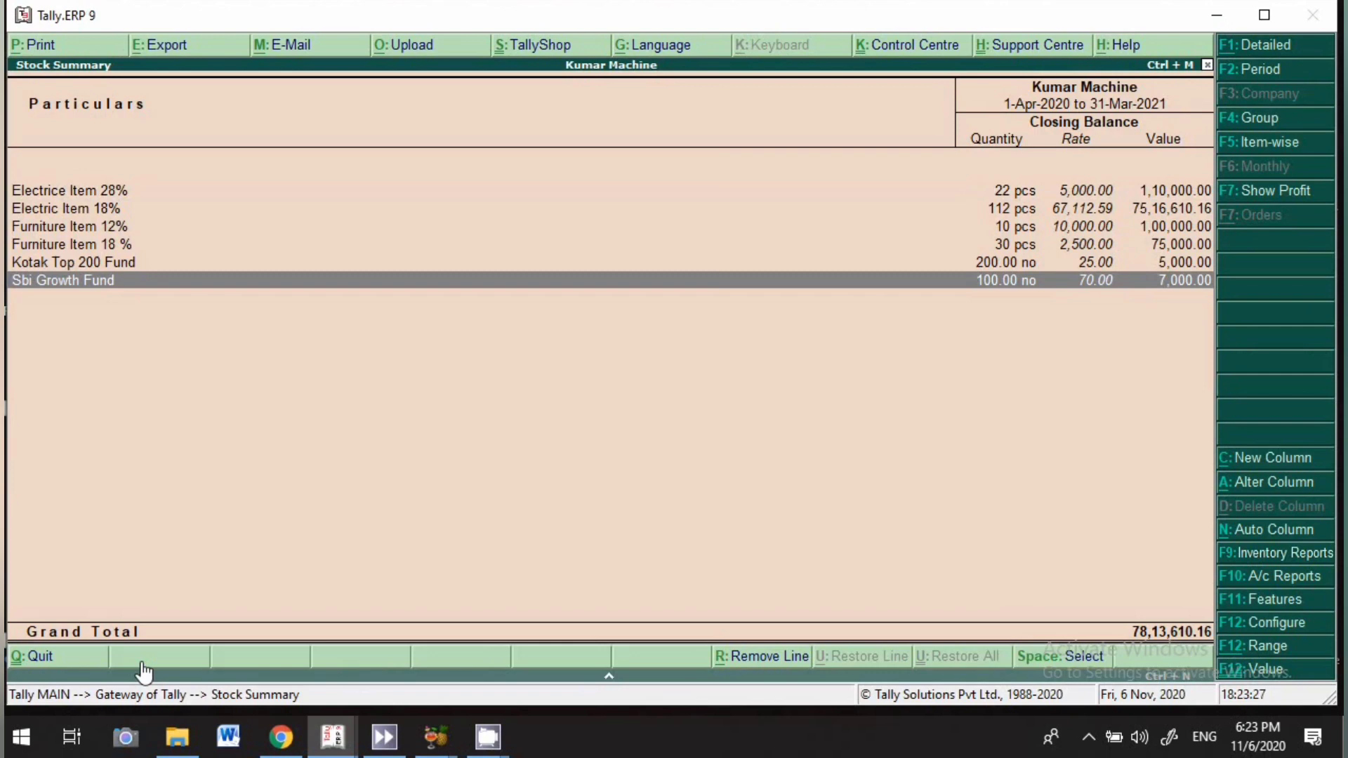
pyautogui.press('Escape')
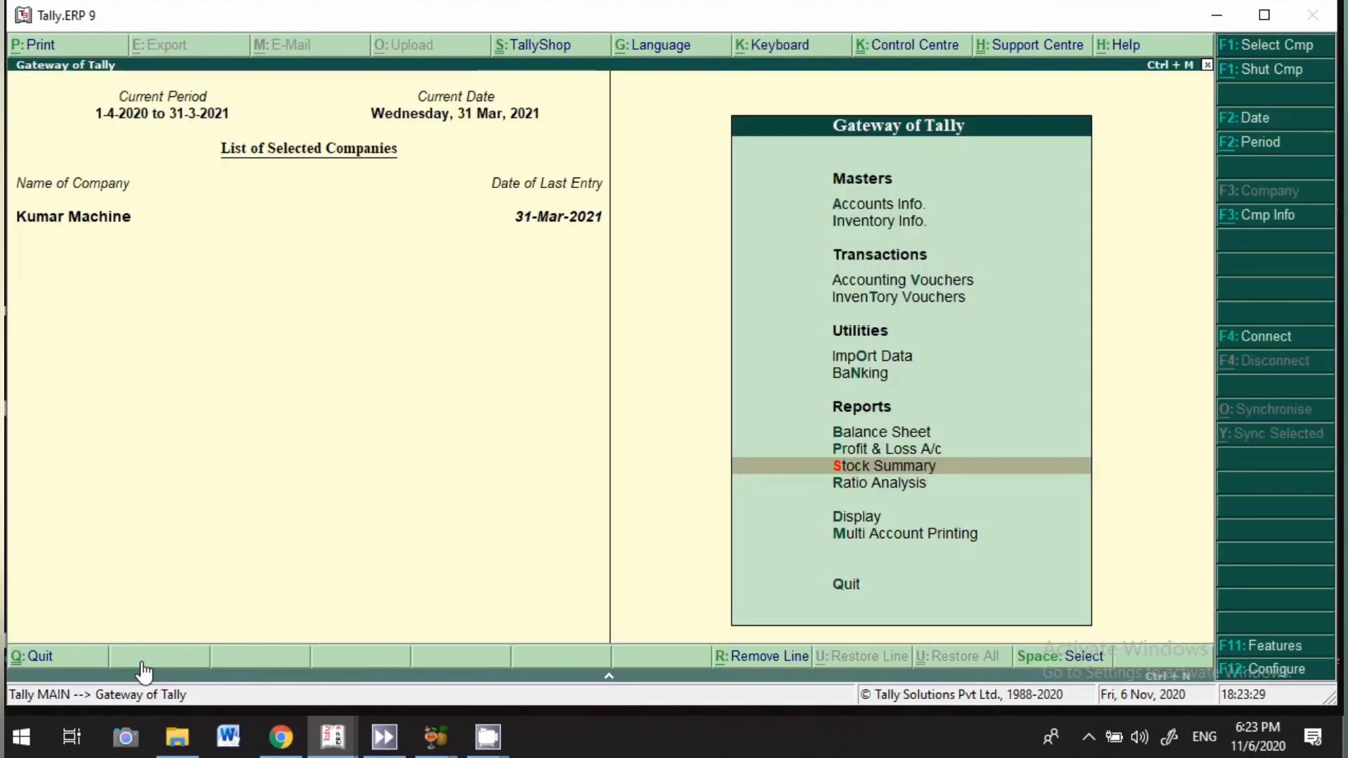
# Open the Balance Sheet, review it in detailed view and return it to the condensed view.
pyautogui.press('b')
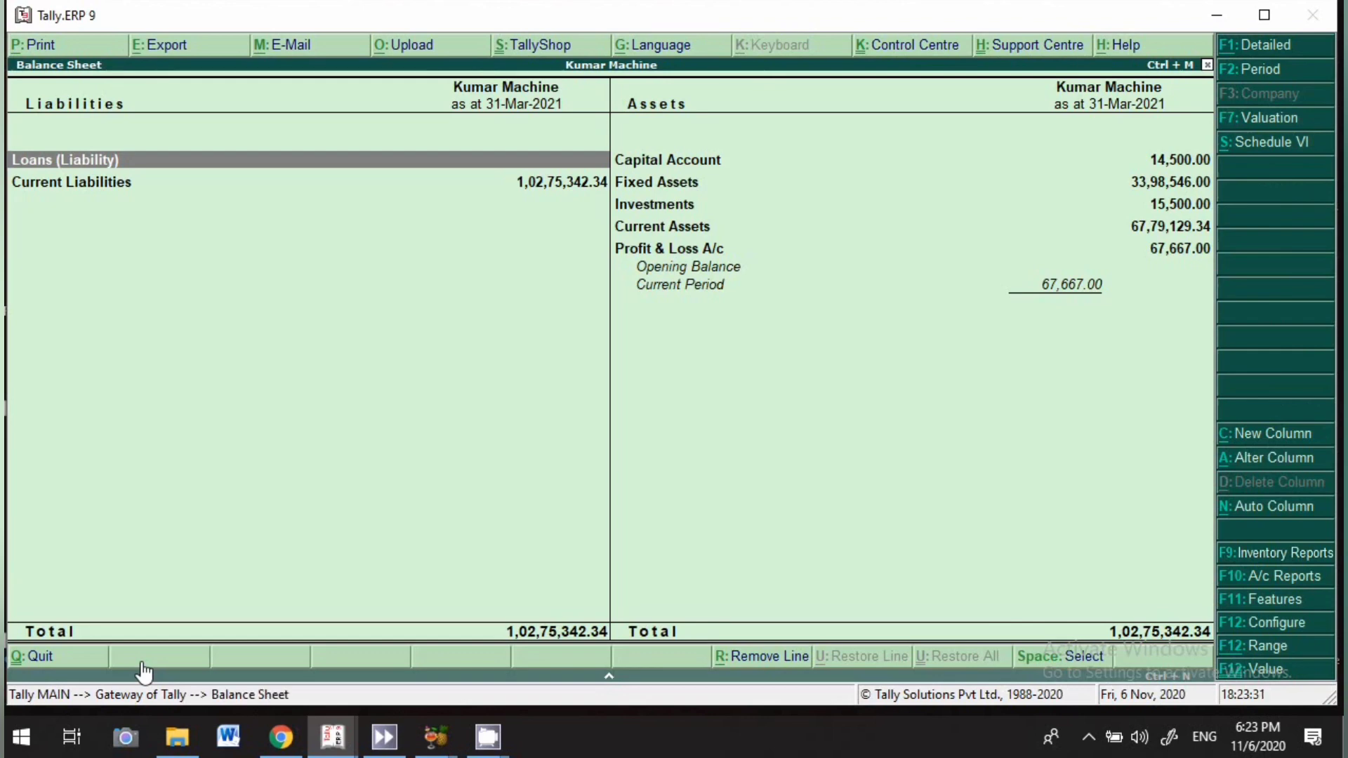
pyautogui.click(1295, 47)
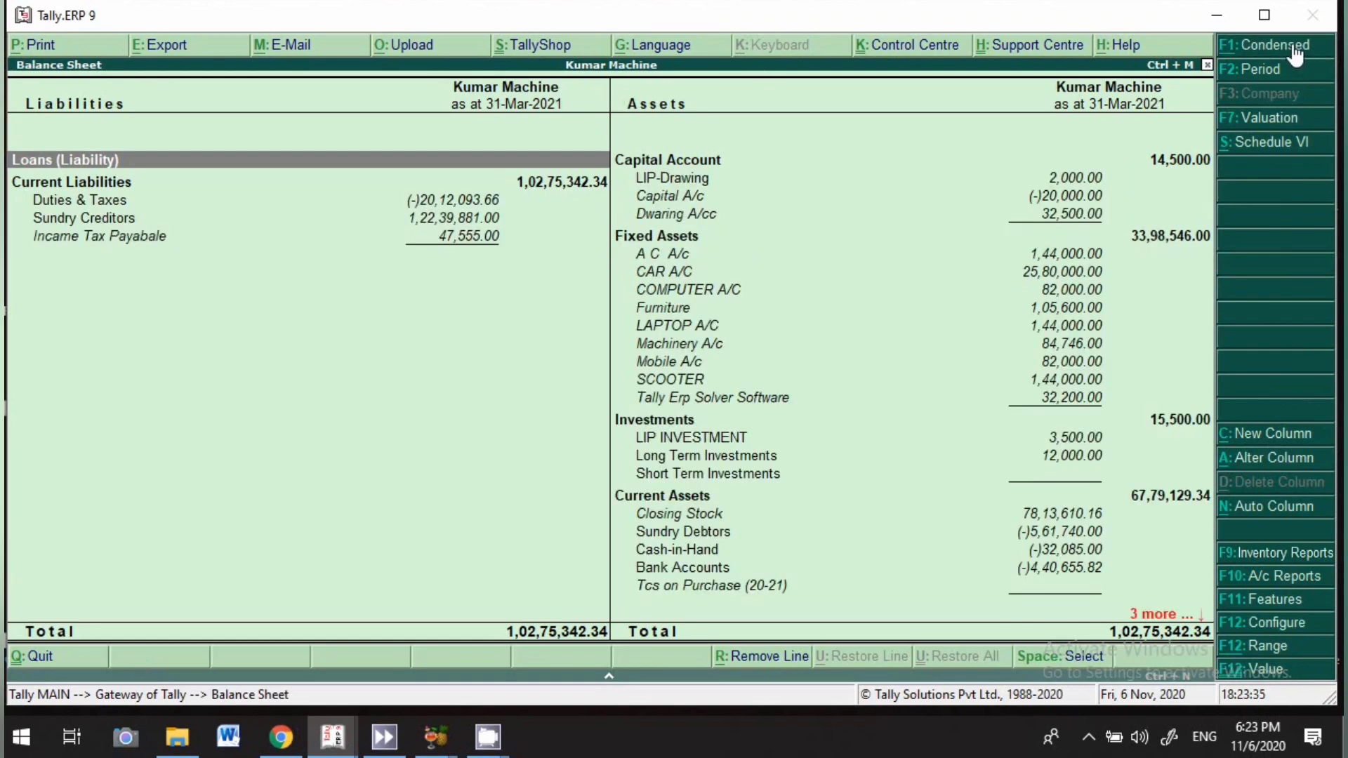
pyautogui.click(1296, 46)
# From the Balance Sheet, examine the Indirect Incomes within the Profit & Loss A/c, and return to the Gateway of Tally.
pyautogui.click(628, 242)
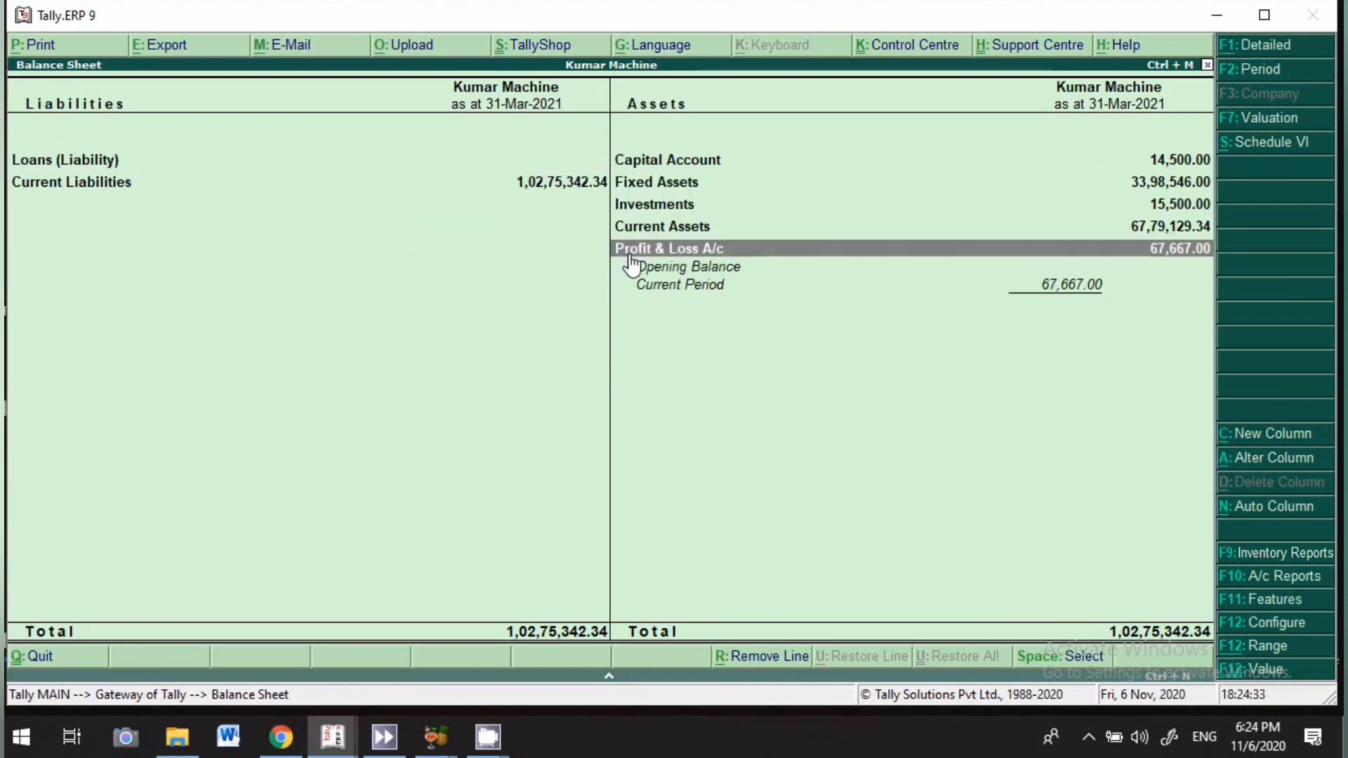
pyautogui.click(629, 243)
pyautogui.click(628, 289)
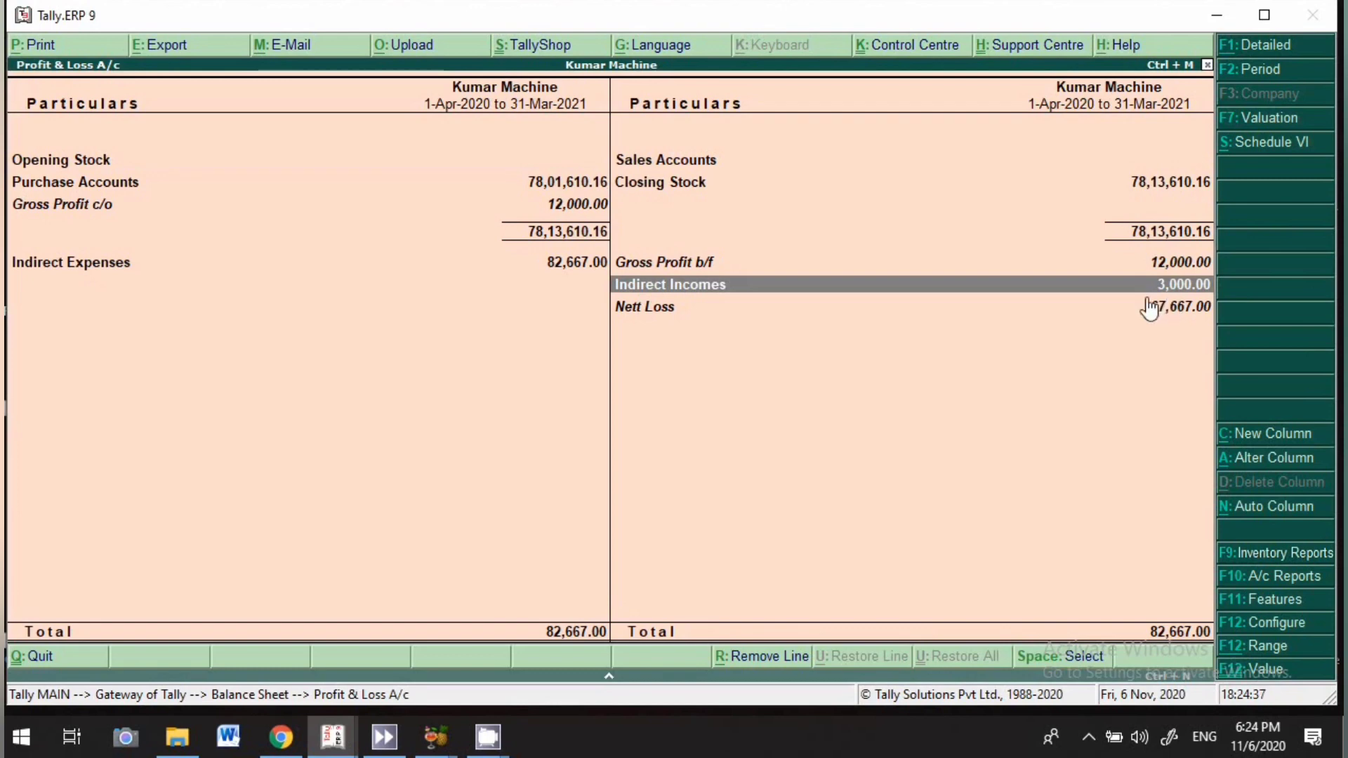
pyautogui.press('Return')
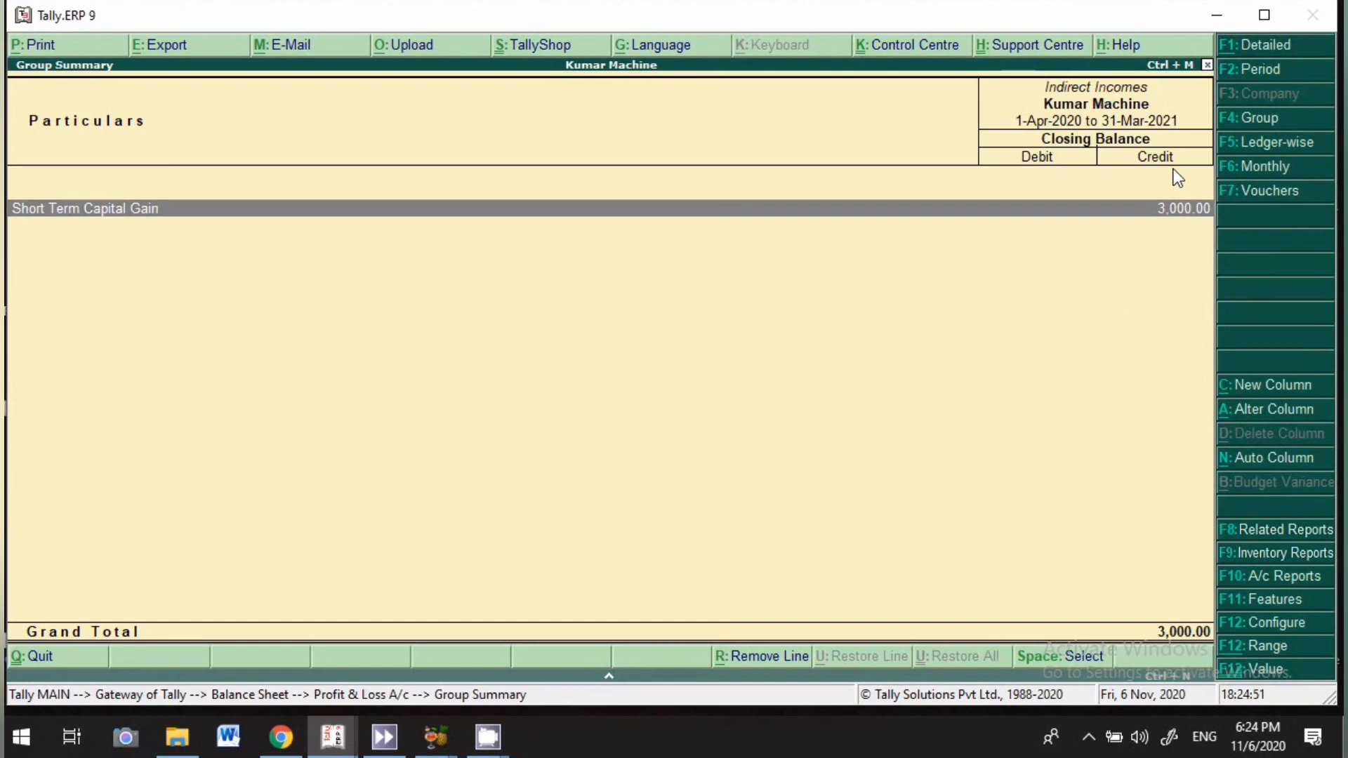
pyautogui.press('Escape')
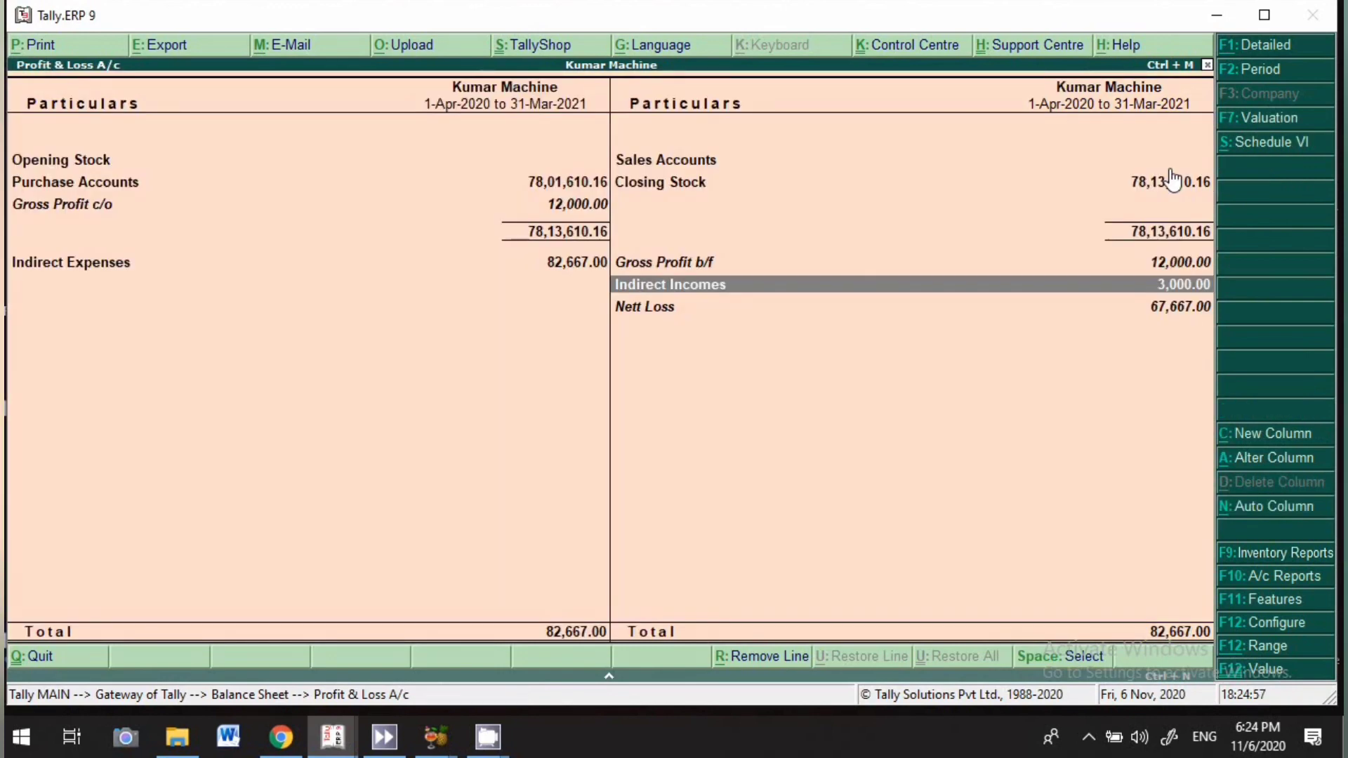
pyautogui.press('Escape')
pyautogui.press('Escape')
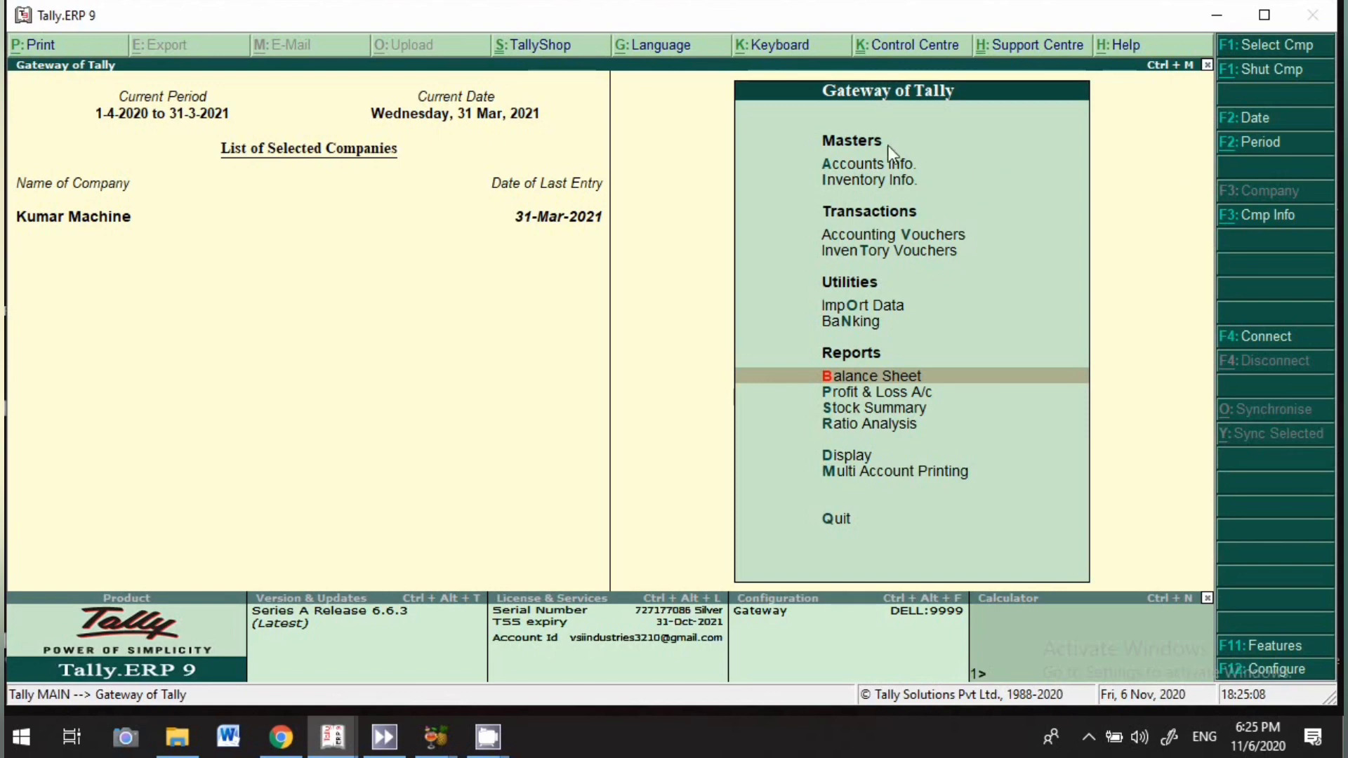
# Start a new receipt voucher and credit the Mutual Funds ledger.
pyautogui.press('v')
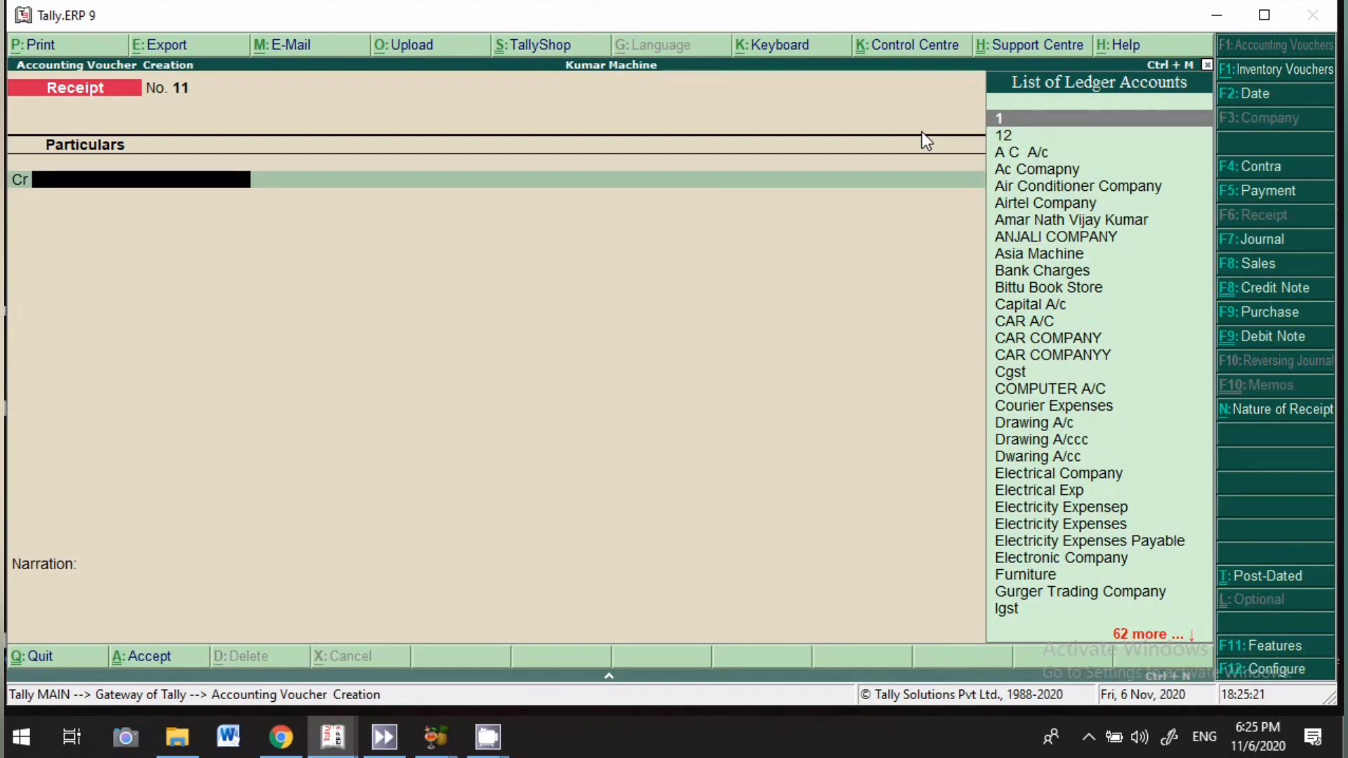
pyautogui.write('Mu')
pyautogui.press('Return')
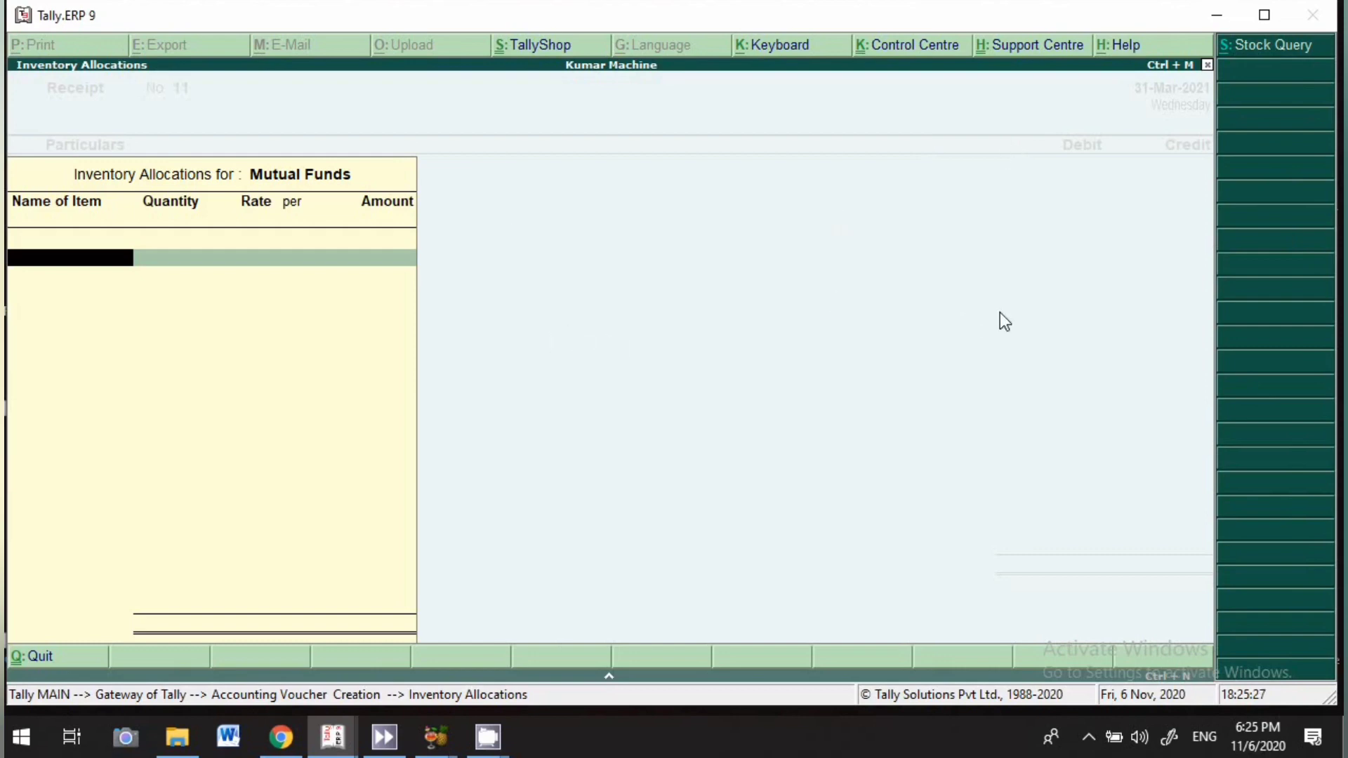
pyautogui.write('R')
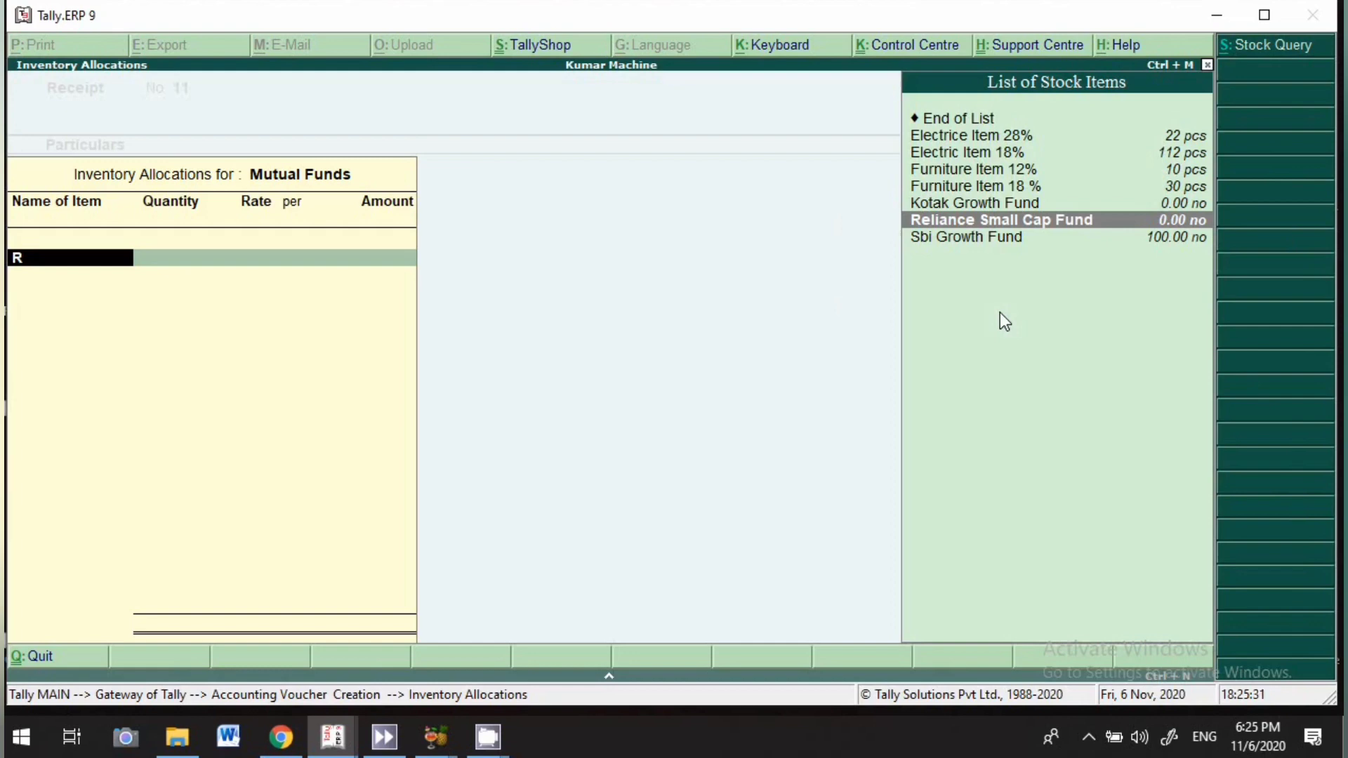
pyautogui.press('Return')
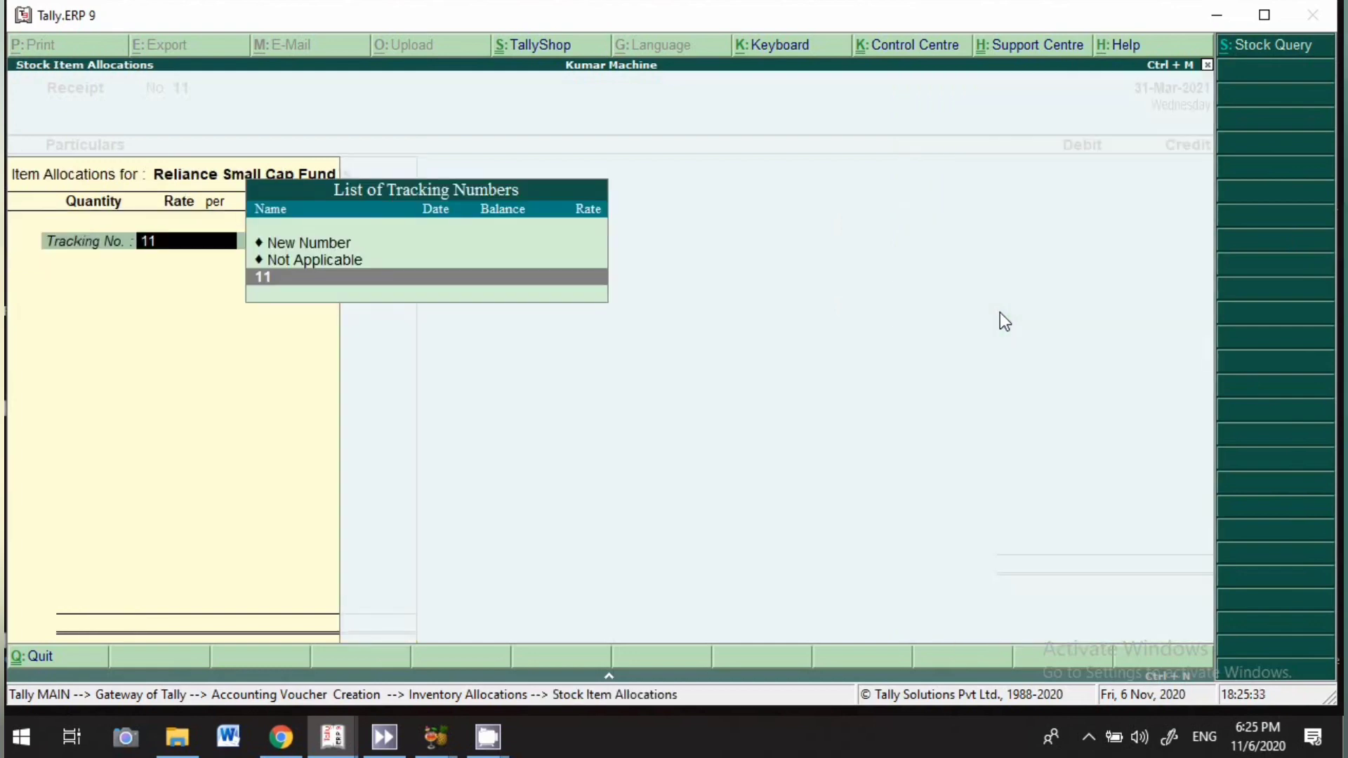
pyautogui.press('Up')
pyautogui.press('Return')
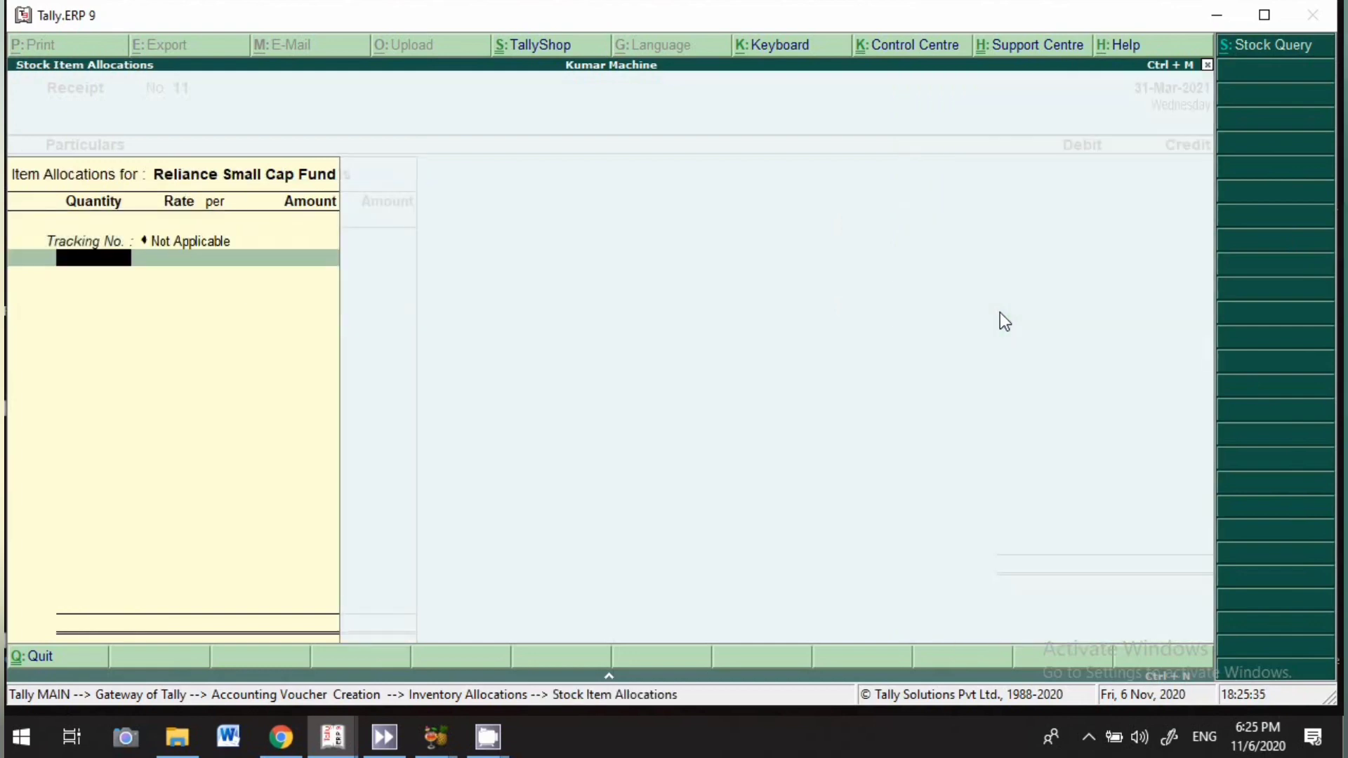
pyautogui.write('200')
pyautogui.press('Return')
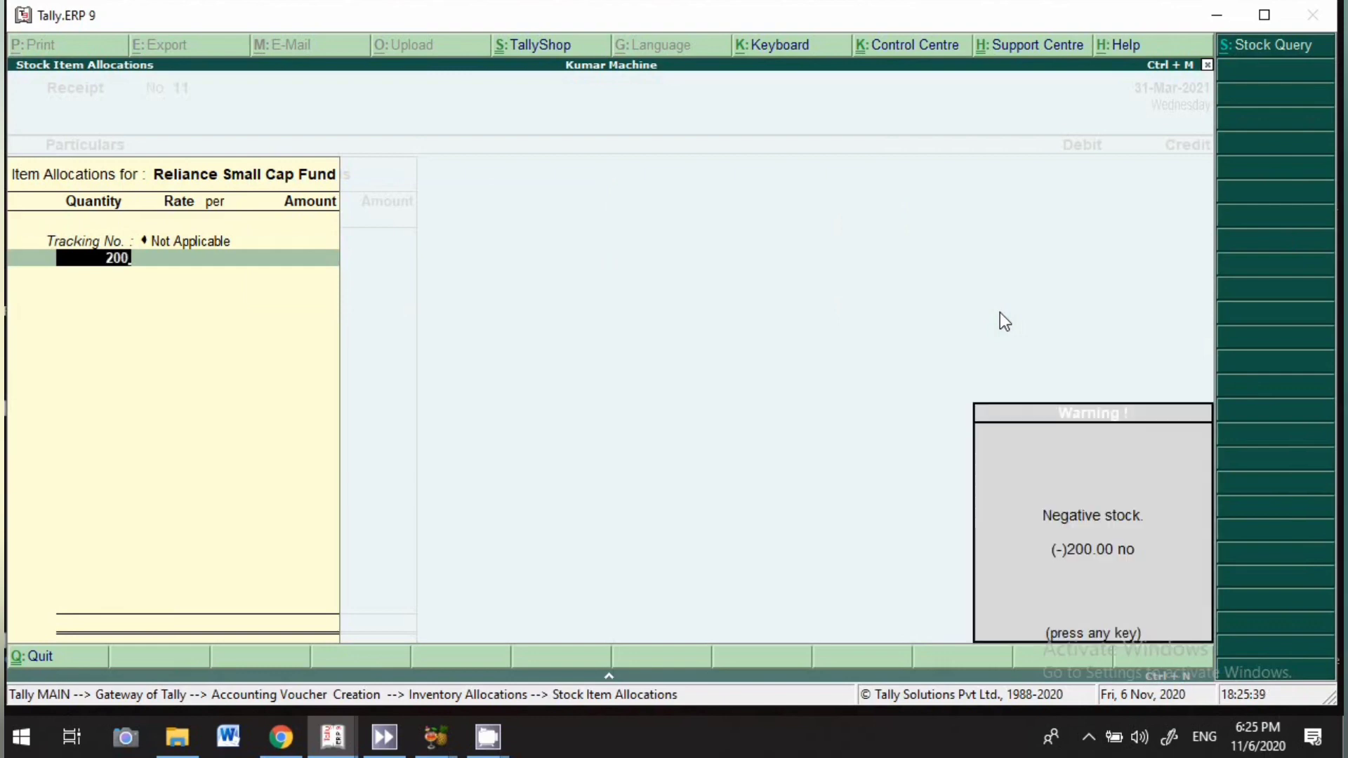
pyautogui.press('Return')
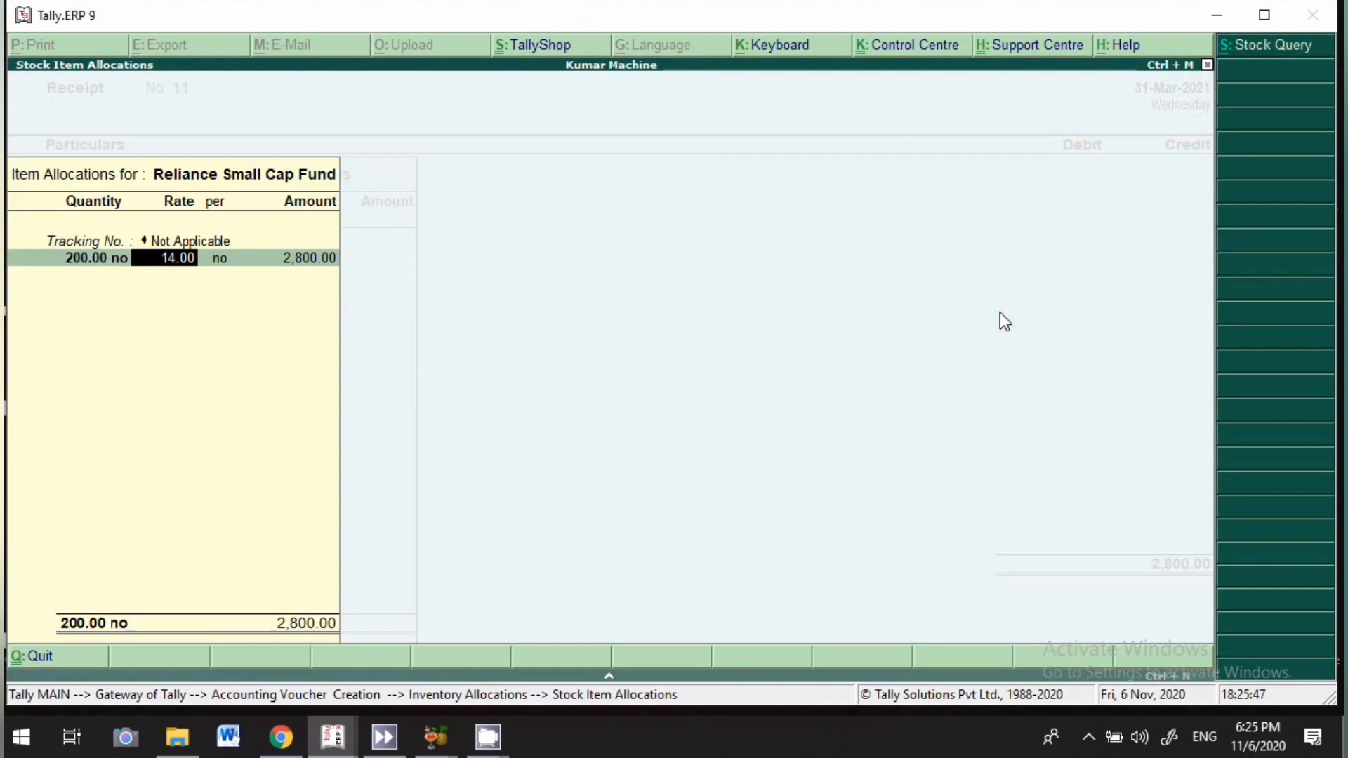
pyautogui.press('Return')
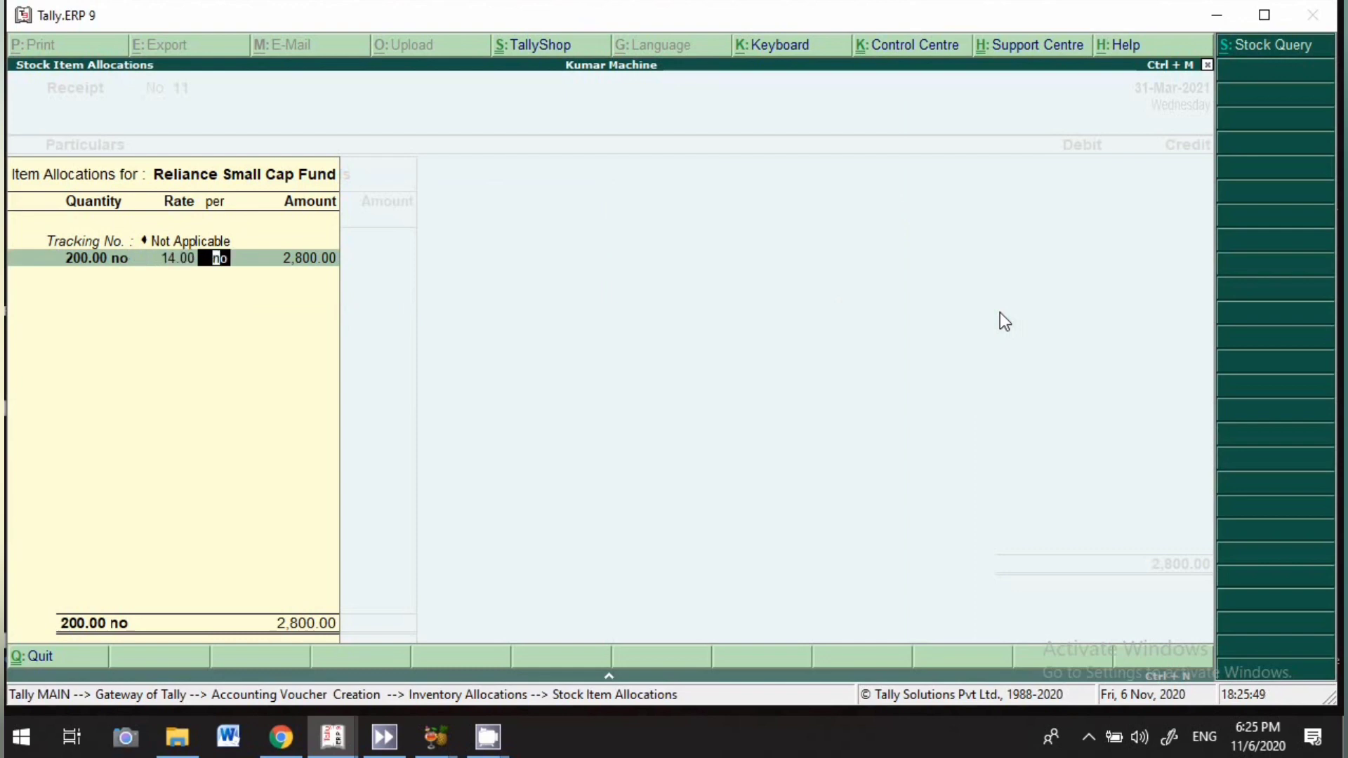
pyautogui.press('BackSpace')
pyautogui.press('BackSpace')
pyautogui.write('500')
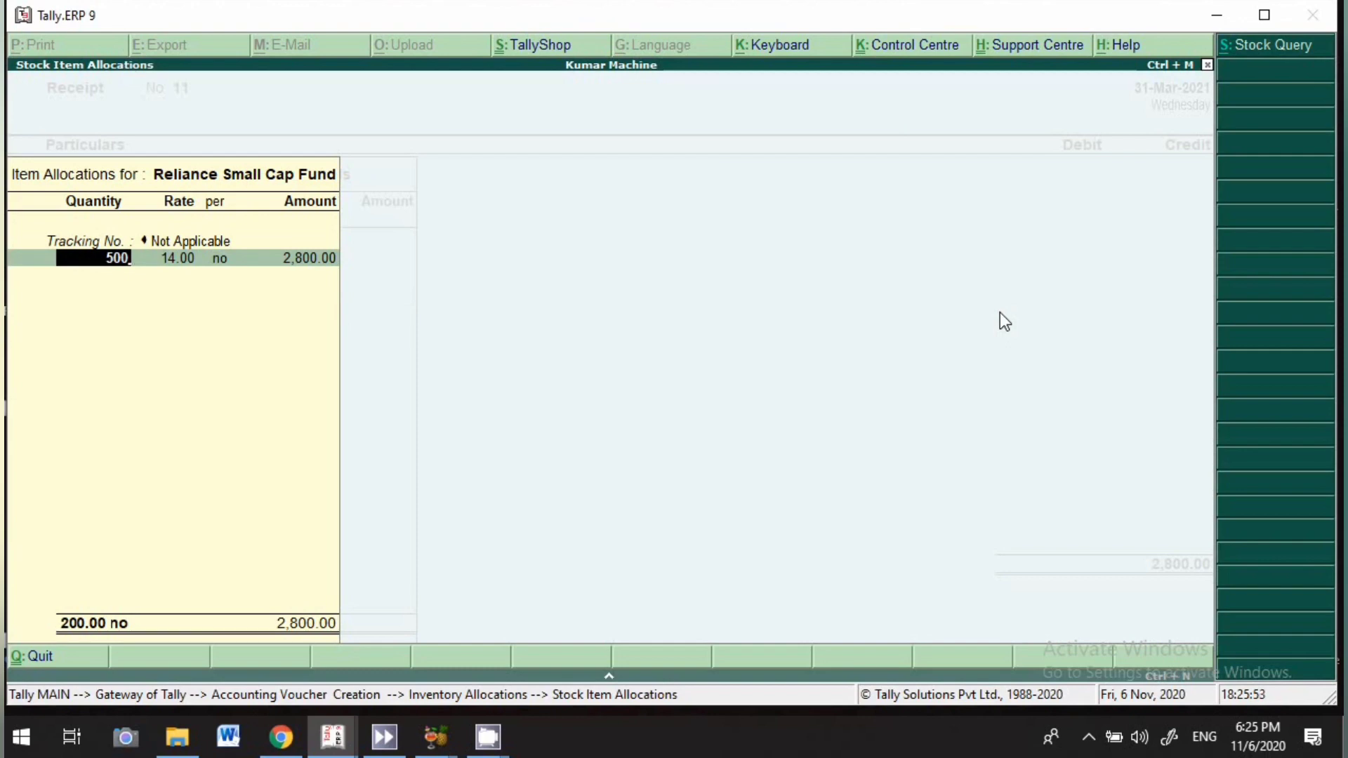
pyautogui.press('Escape')
pyautogui.press('Escape')
pyautogui.press('y')
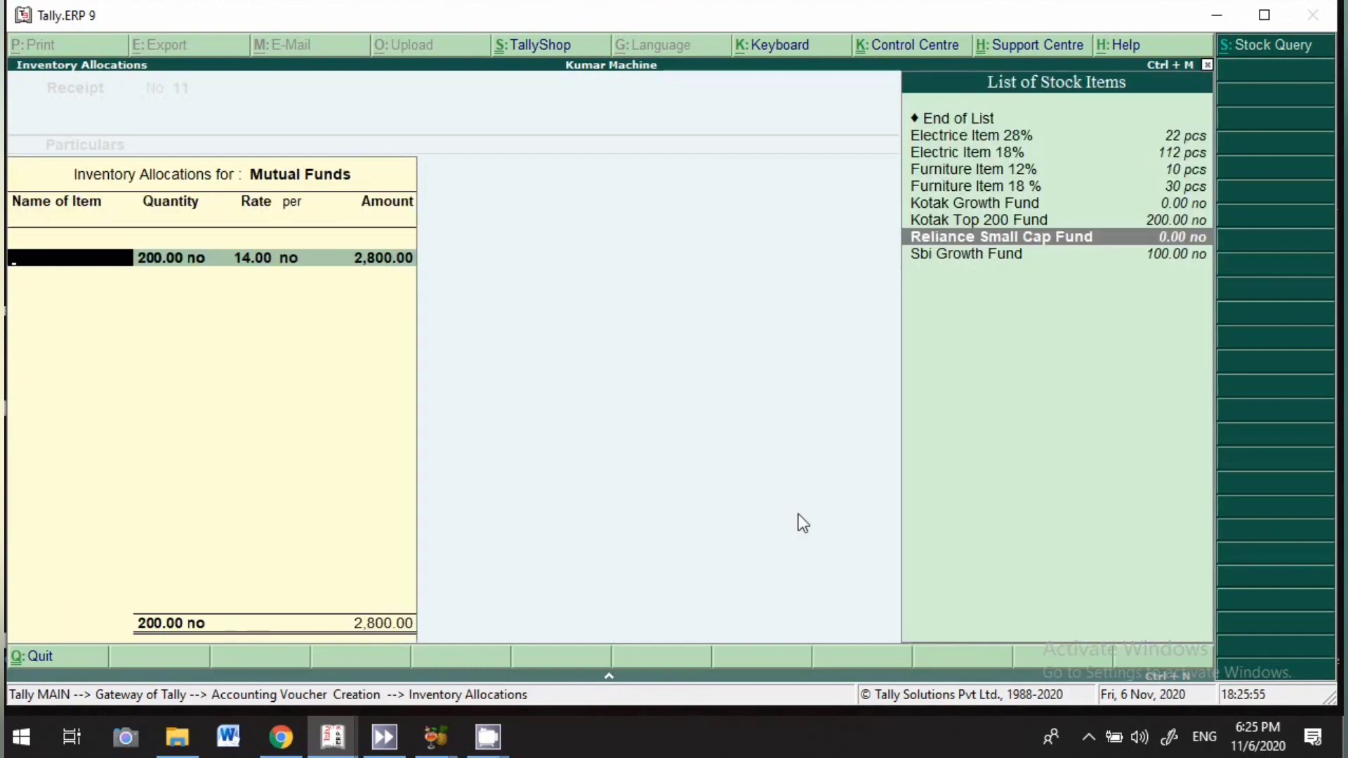
pyautogui.press('Escape')
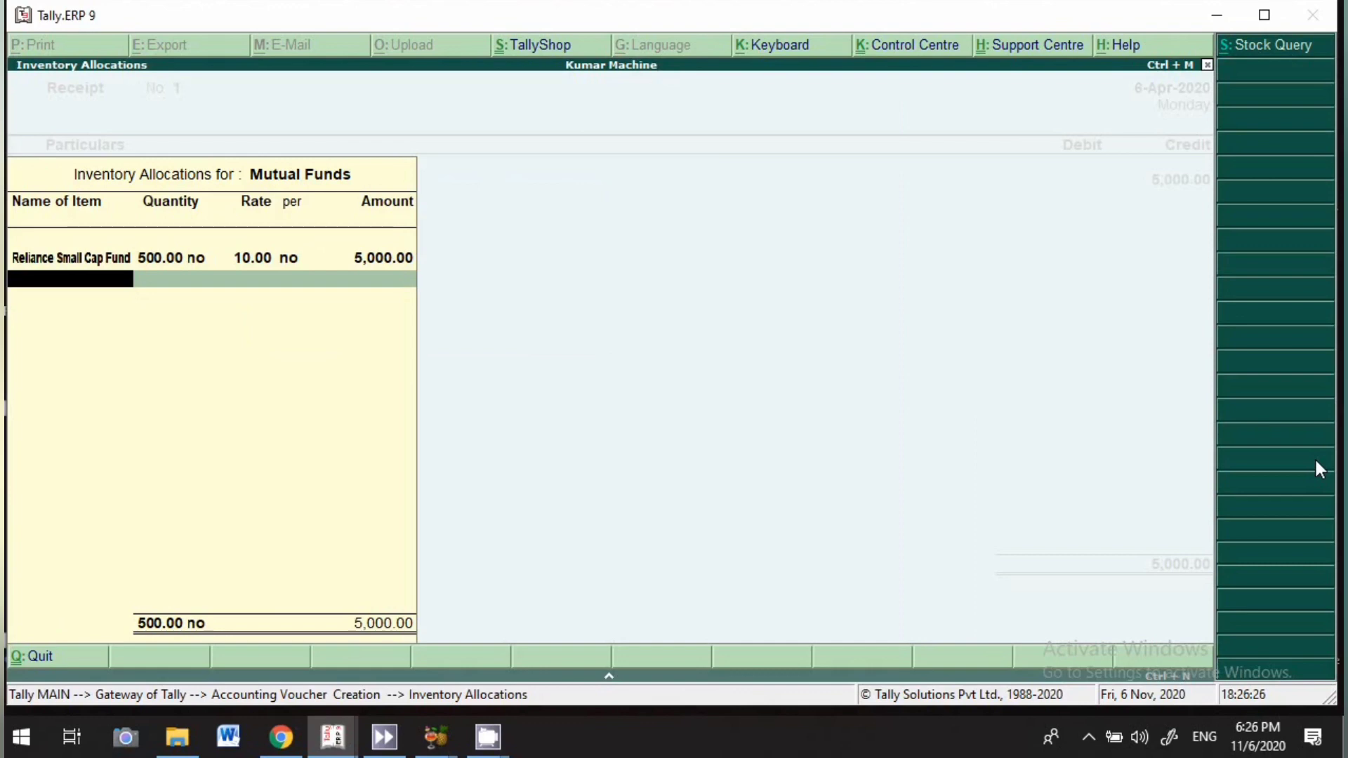
# Allocate 200 units of Kotak Top 200 Fund at a rate of 35.00, with the tracking number set to Not Applicable.
pyautogui.write('Ko')
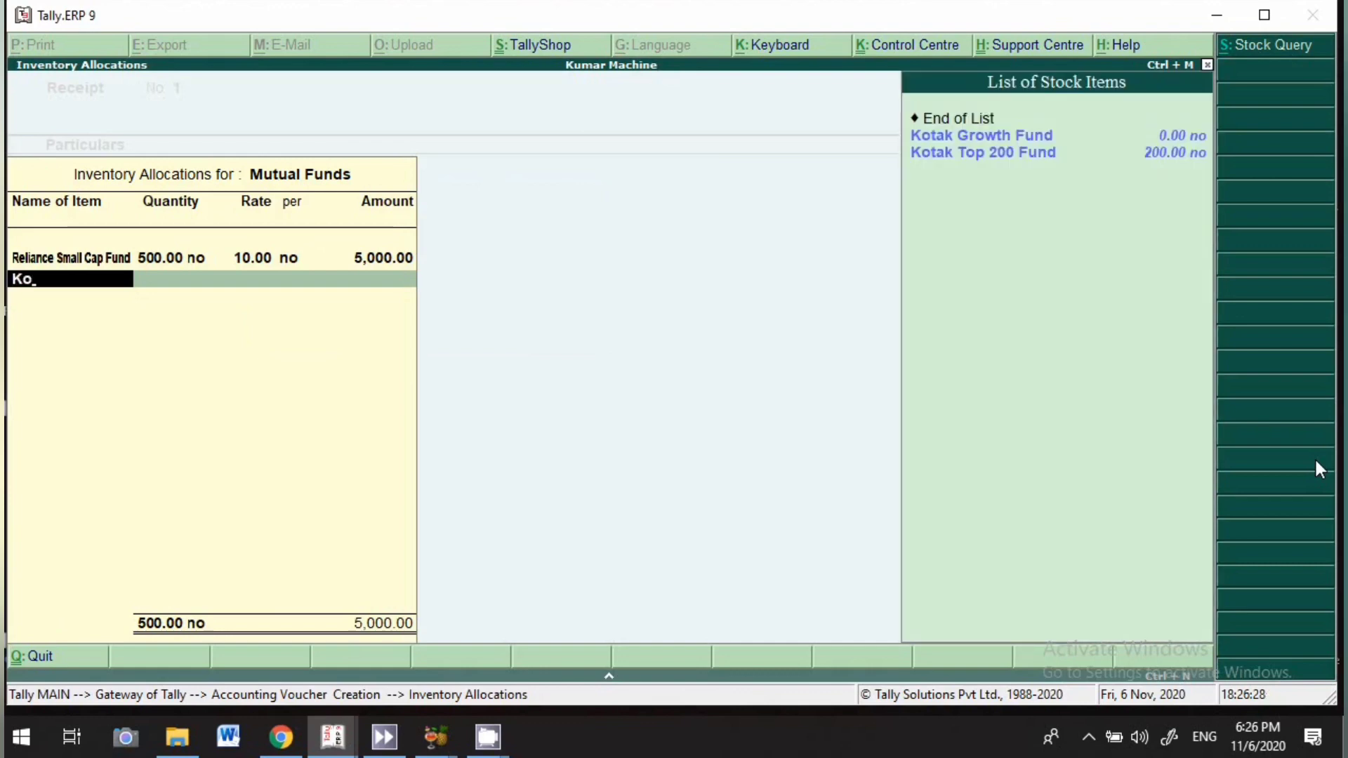
pyautogui.press('Down')
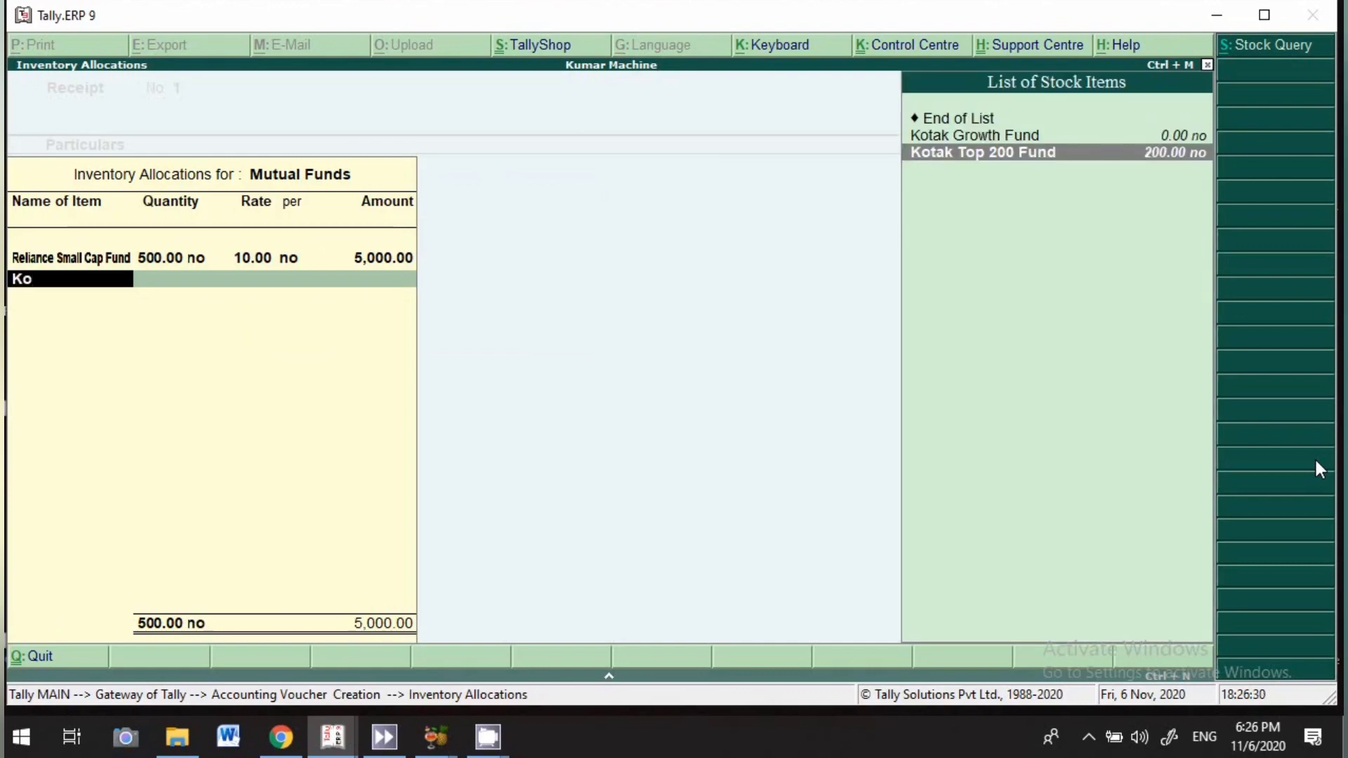
pyautogui.press('Return')
pyautogui.press('Up')
pyautogui.press('Return')
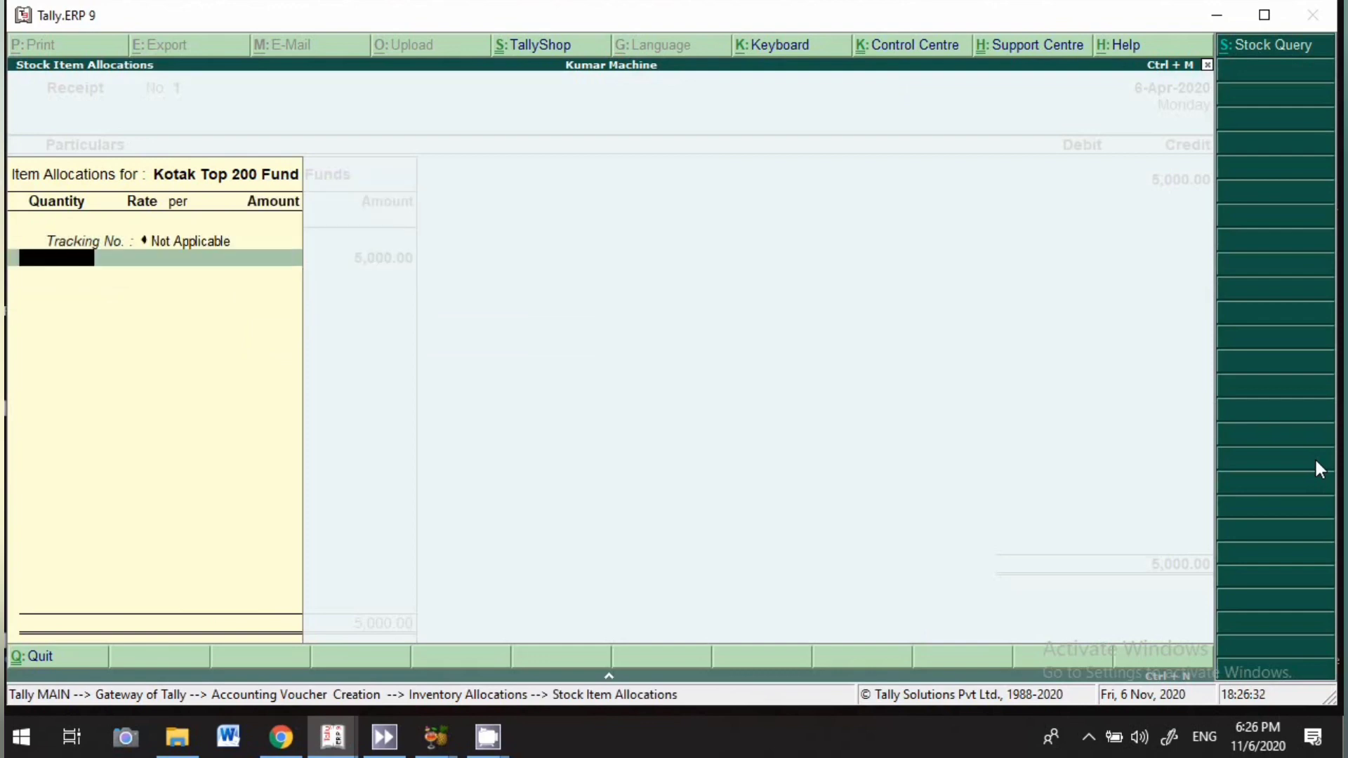
pyautogui.write('200')
pyautogui.press('Return')
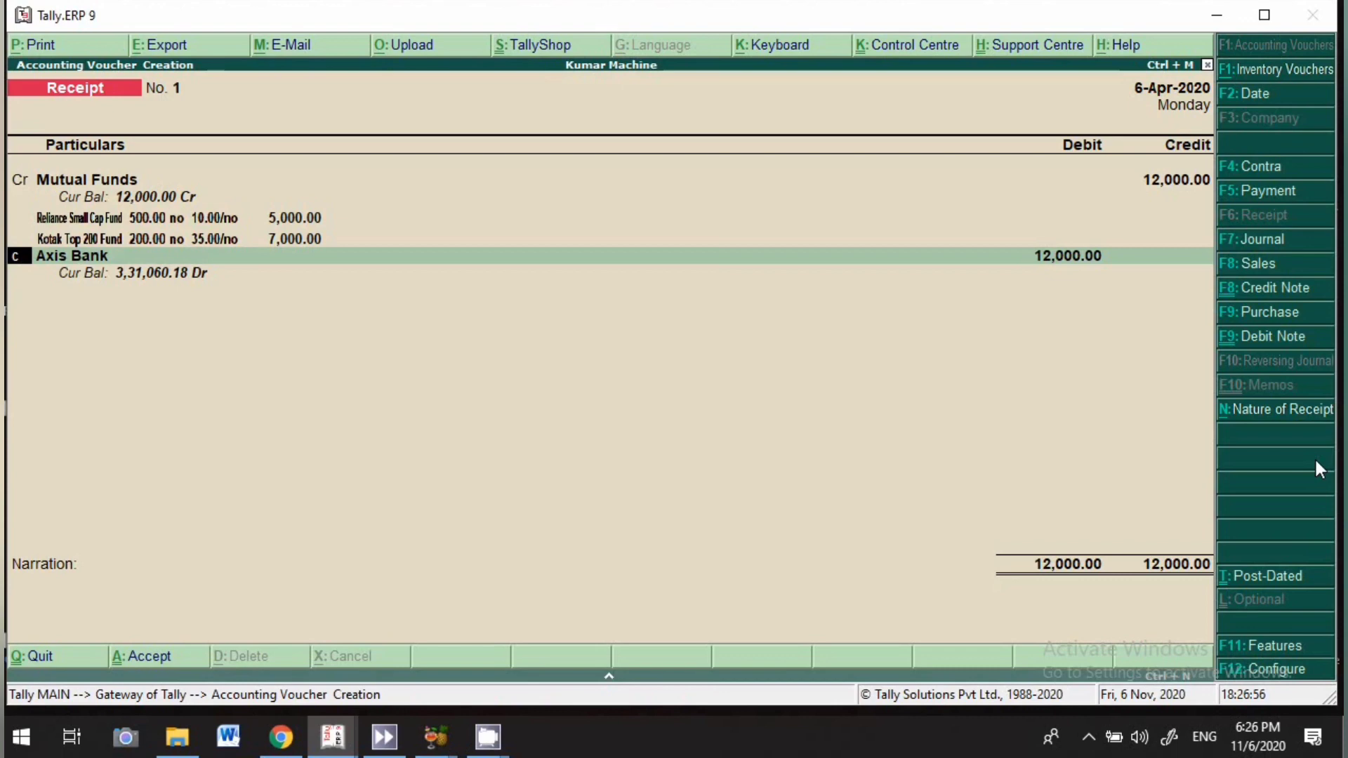
# Replace the Axis Bank entry with a 2,000.00 debit to Short Term Capital Gain, leaving the tax classification at its default.
pyautogui.press('Return')
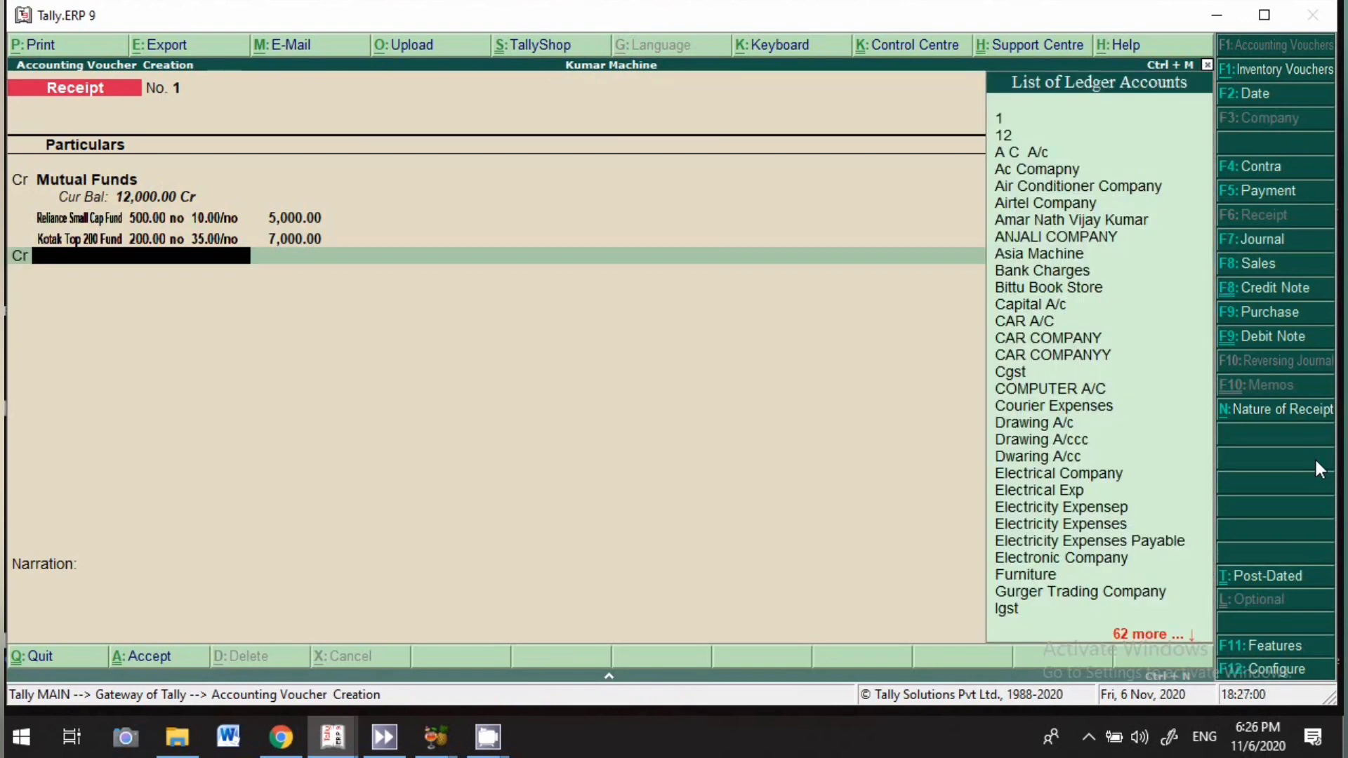
pyautogui.press('BackSpace')
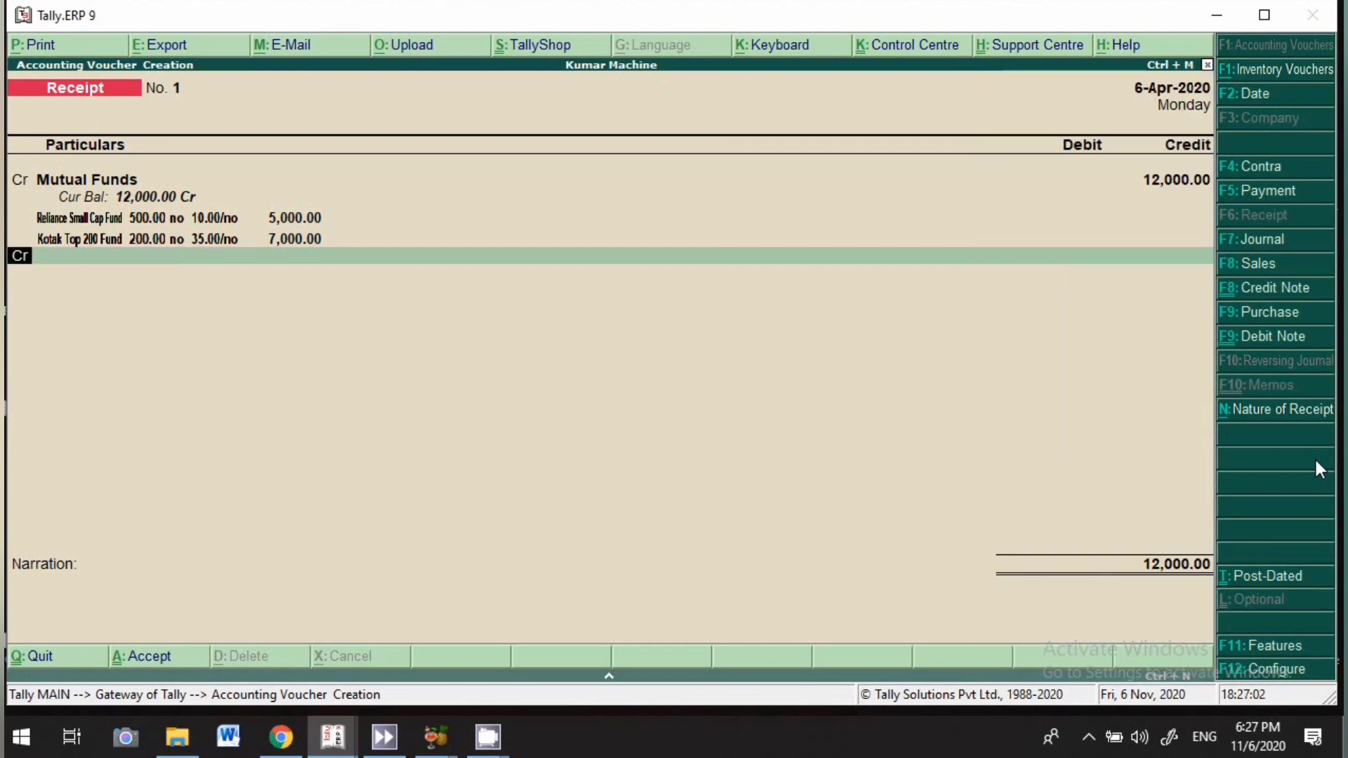
pyautogui.press('d')
pyautogui.press('Return')
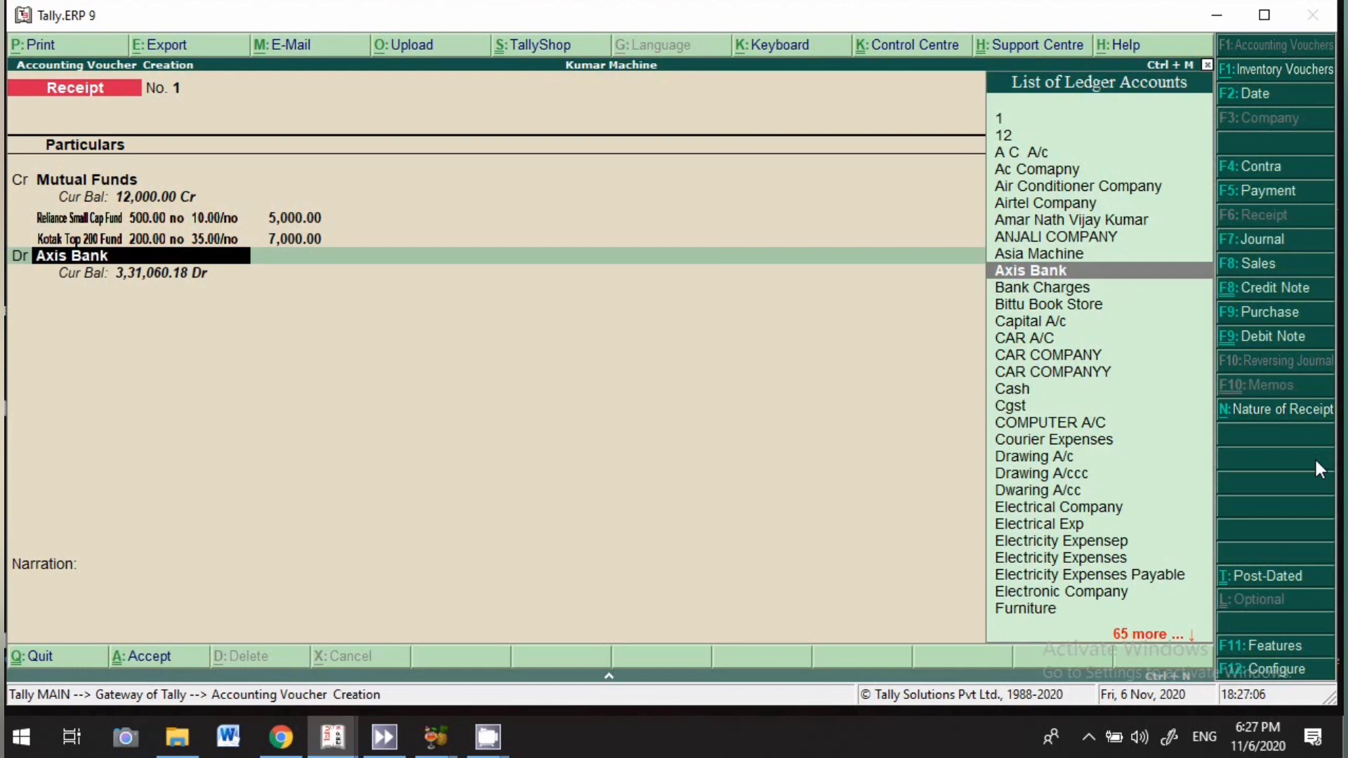
pyautogui.write('Shor')
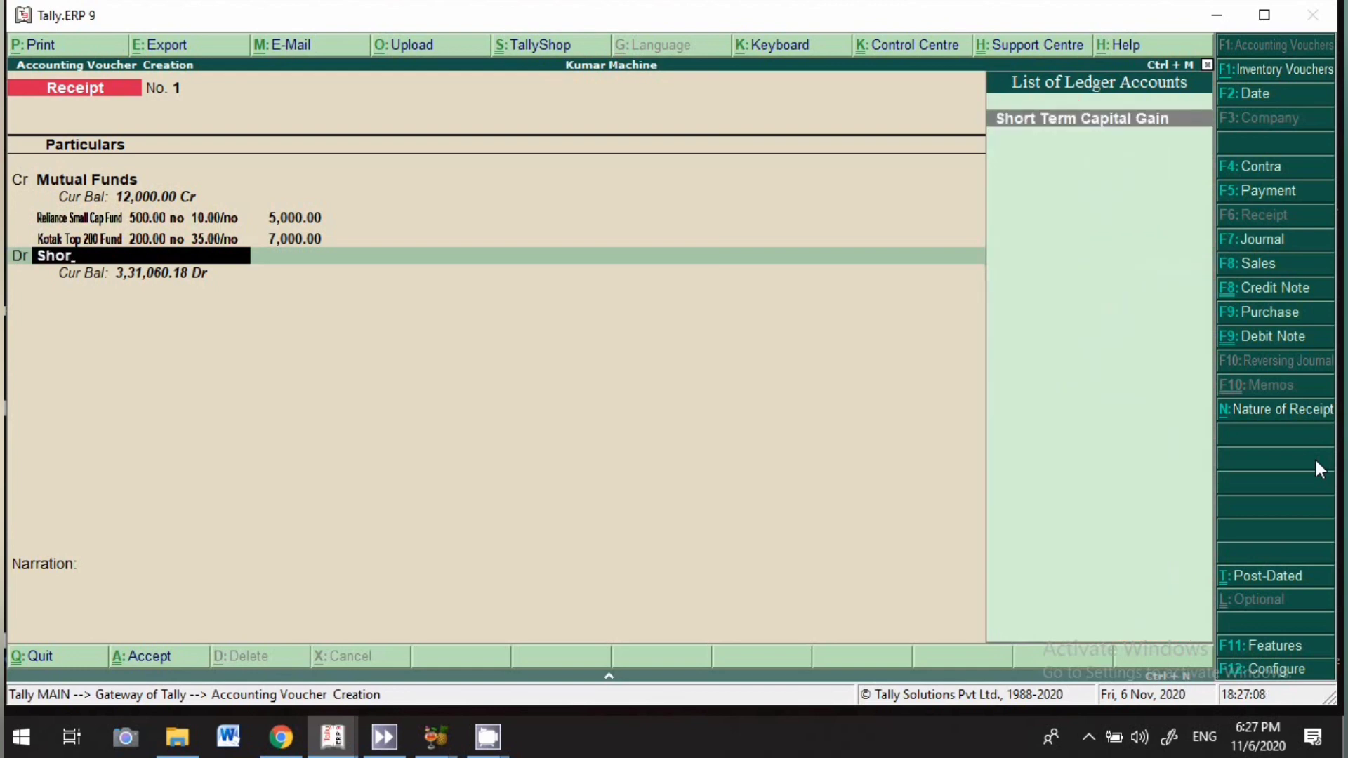
pyautogui.press('Return')
pyautogui.press('Return')
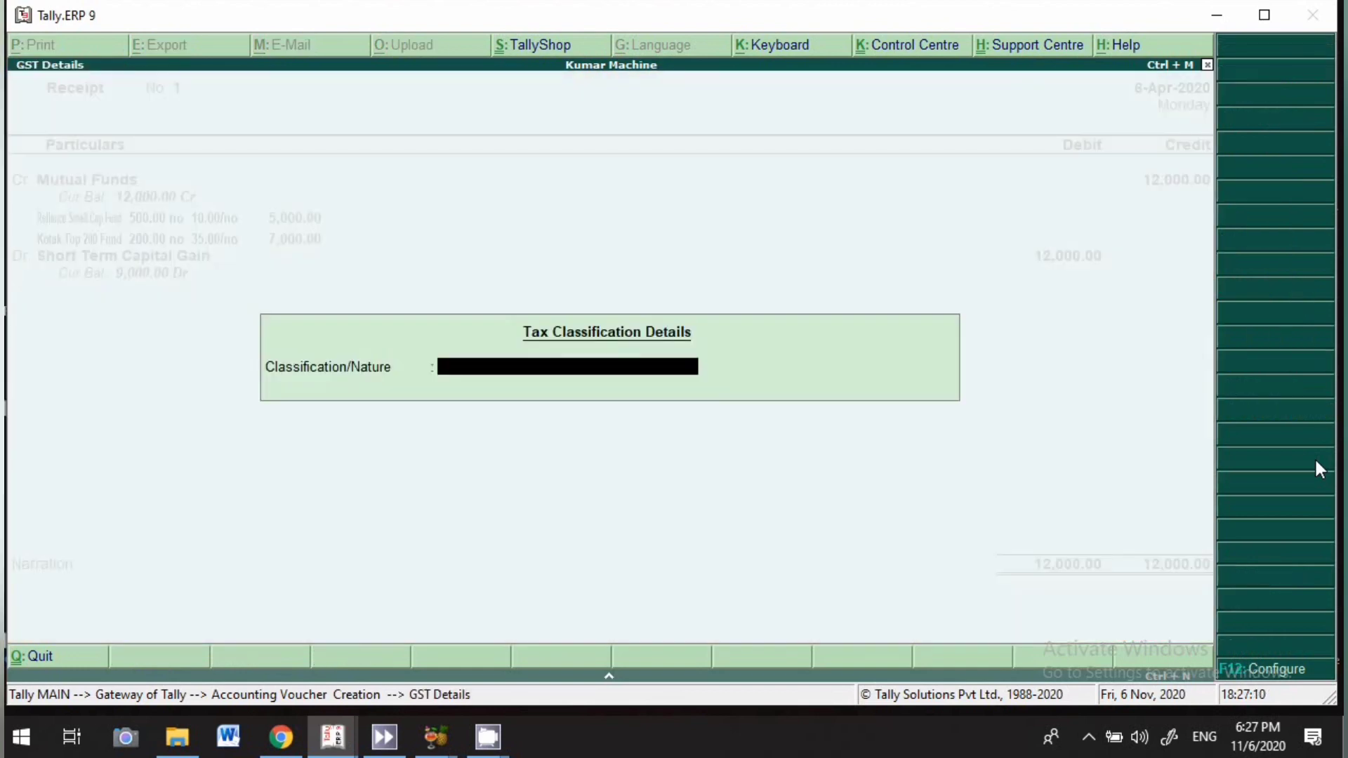
pyautogui.press('Return')
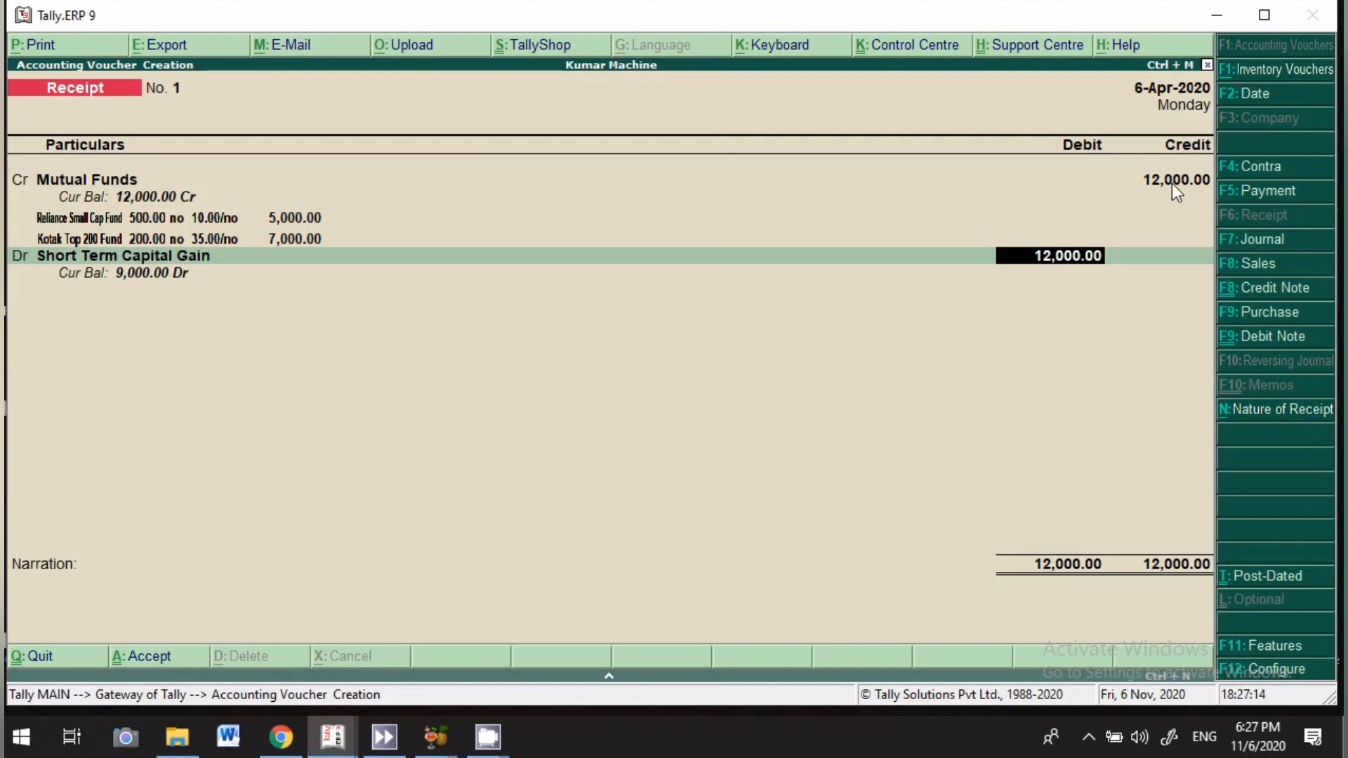
pyautogui.write('2000')
pyautogui.press('Return')
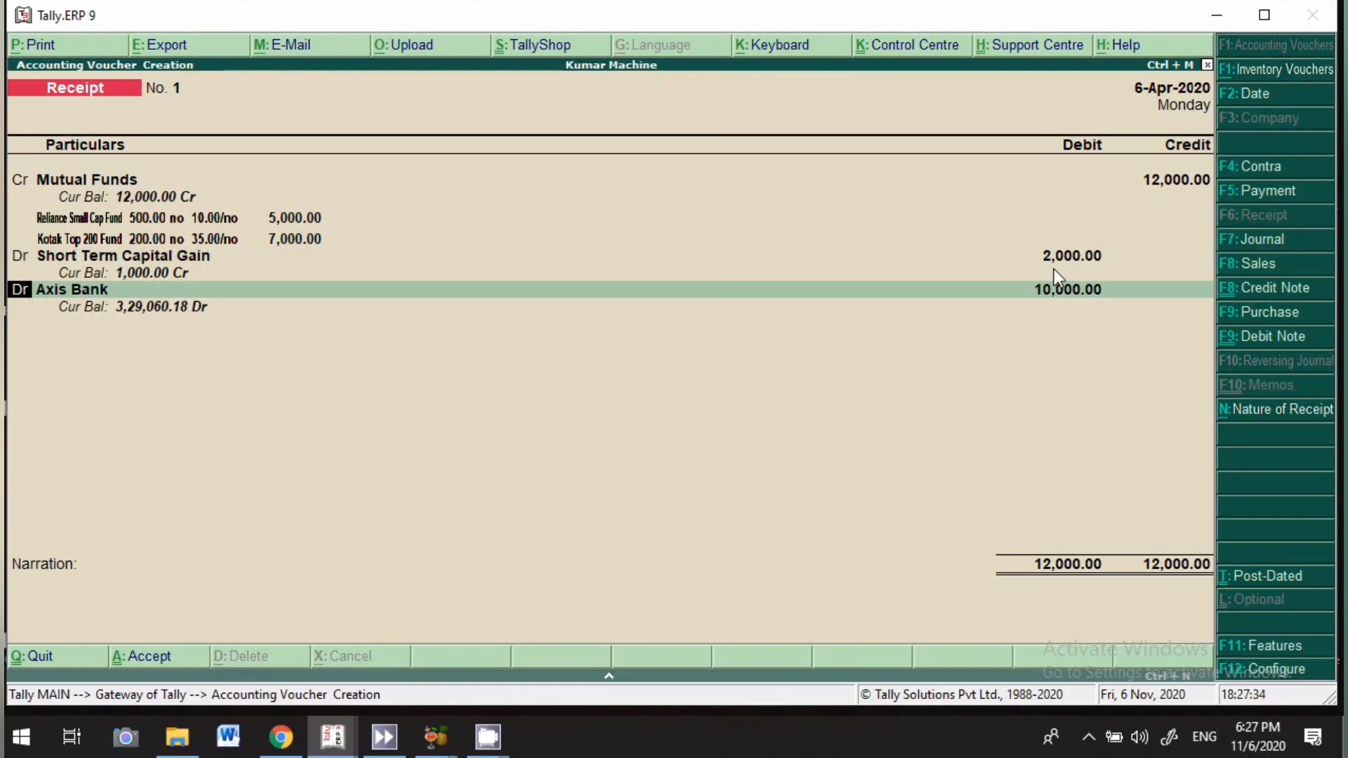
# Debit 10,000.00 to Axis Bank, keep the default bank allocation details, and save the receipt voucher.
pyautogui.press('Return')
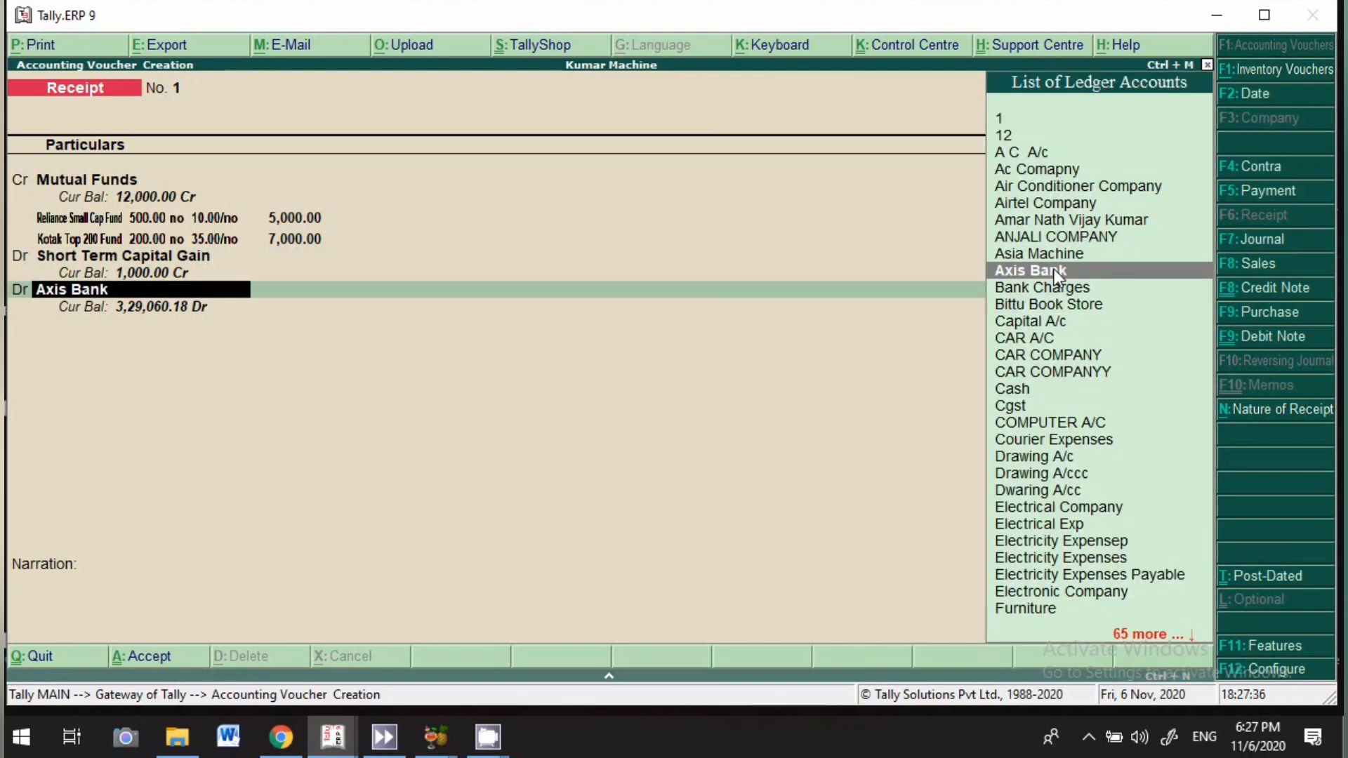
pyautogui.press('Return')
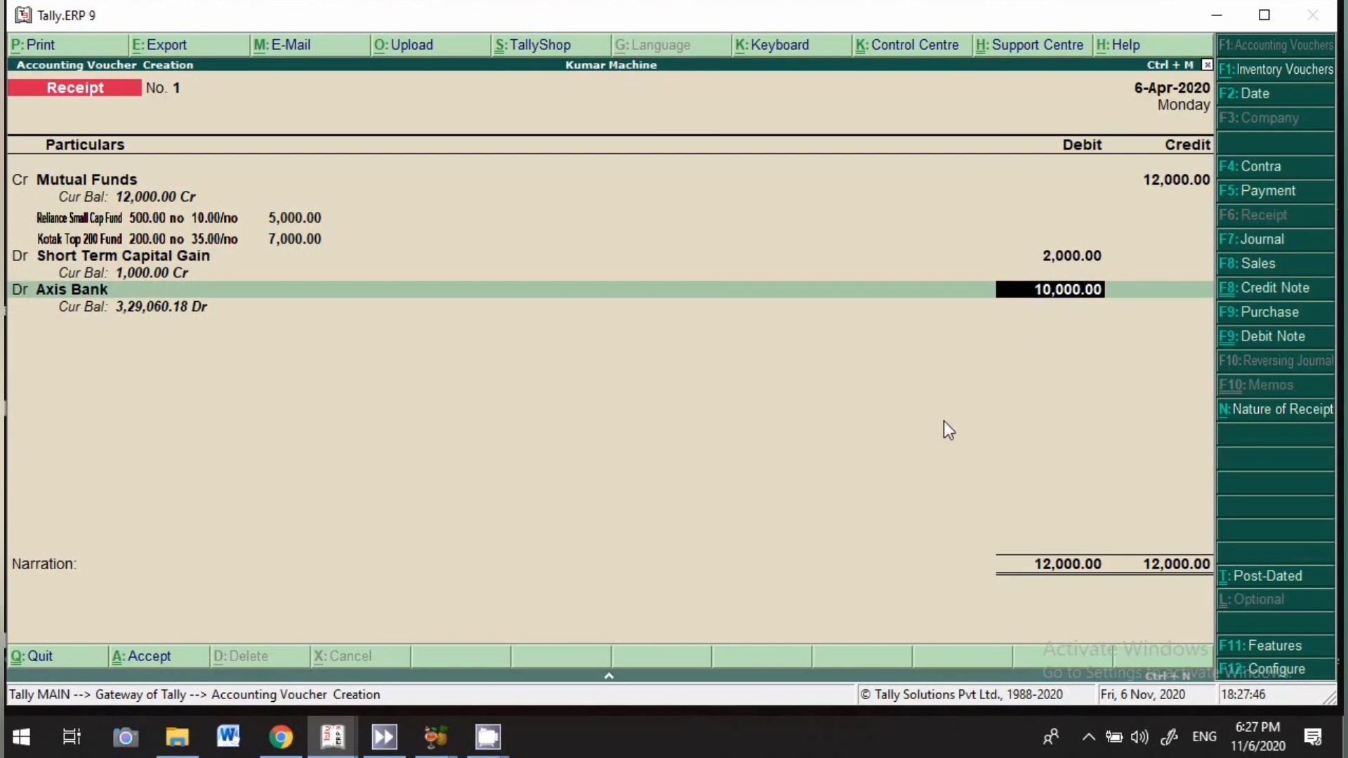
pyautogui.press('Return')
pyautogui.press('Return')
pyautogui.press('Return')
pyautogui.press('Return')
pyautogui.press('Return')
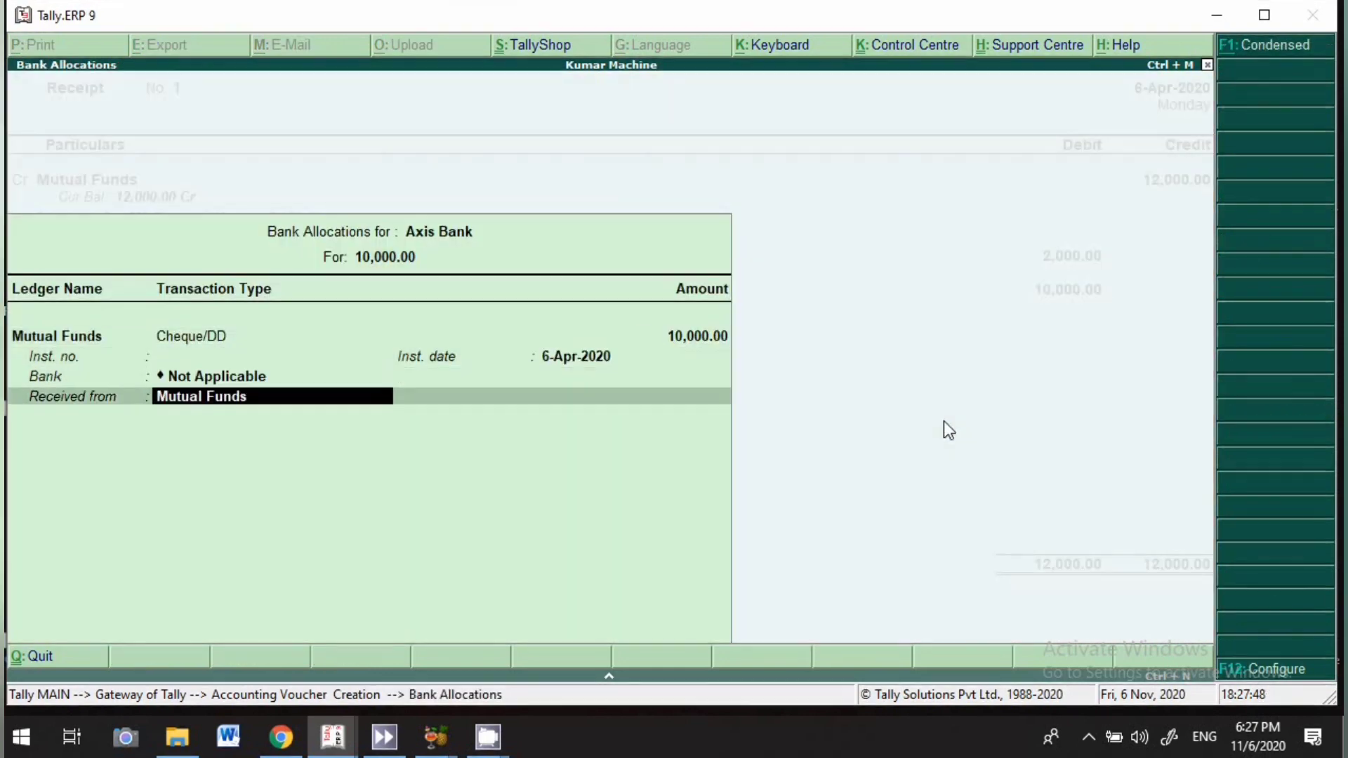
pyautogui.press('Return')
pyautogui.press('Return')
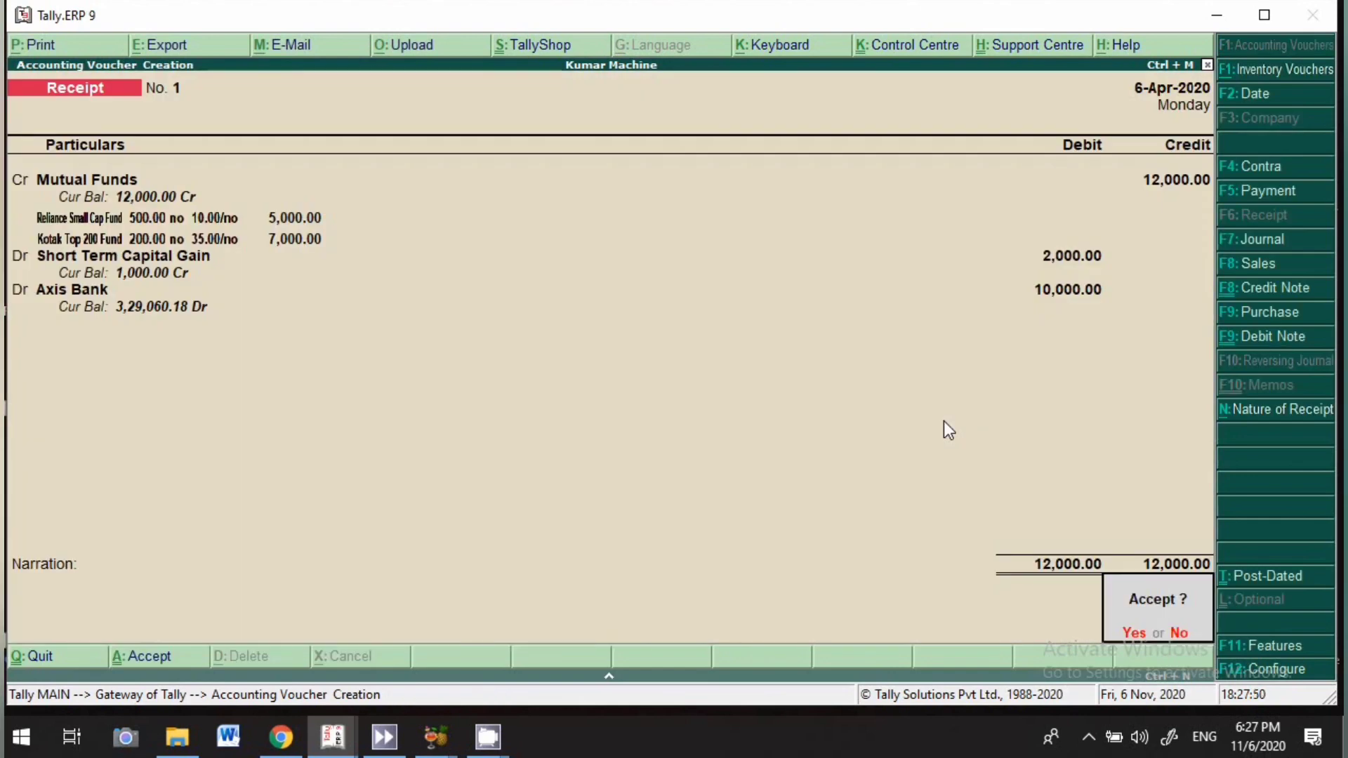
pyautogui.press('Return')
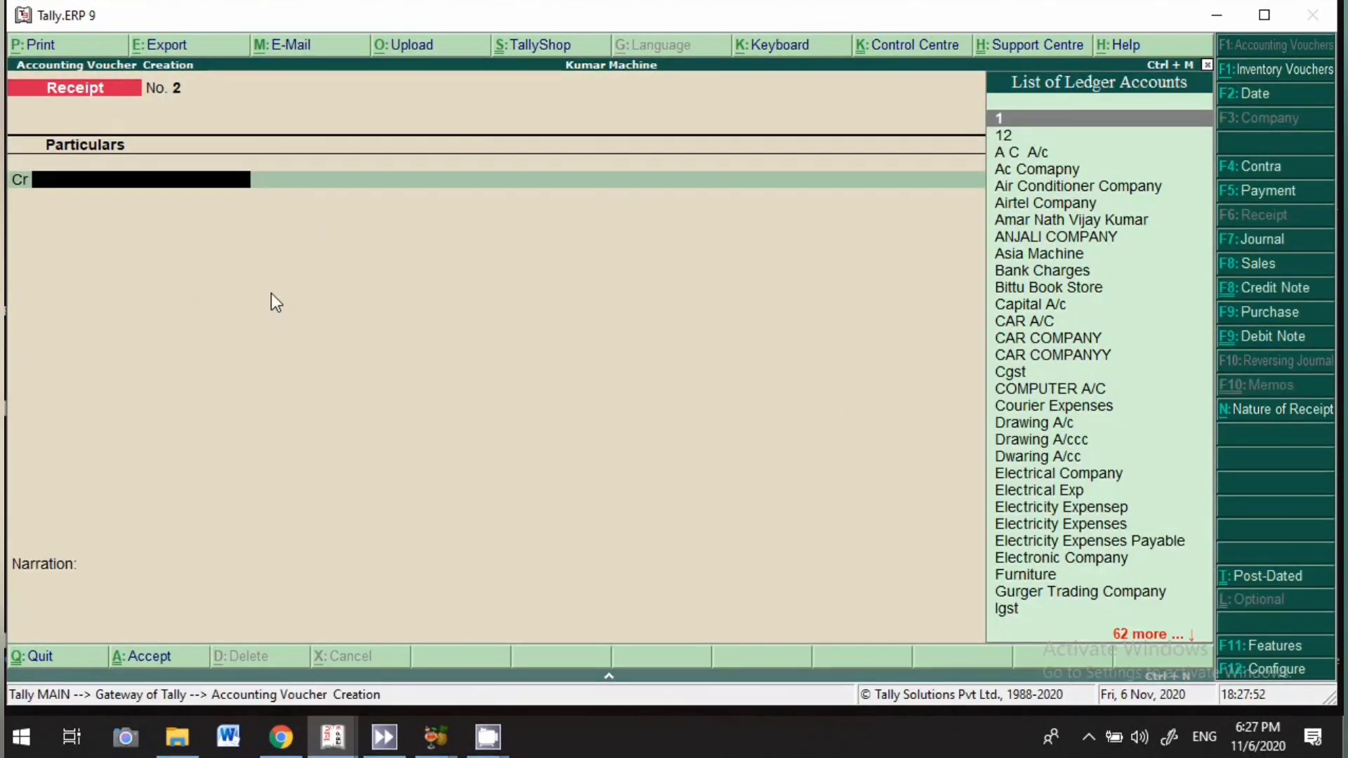
# Date the new receipt voucher 7-Nov-2020 and credit the Kotak Growth MF SIP ledger.
pyautogui.press('F2')
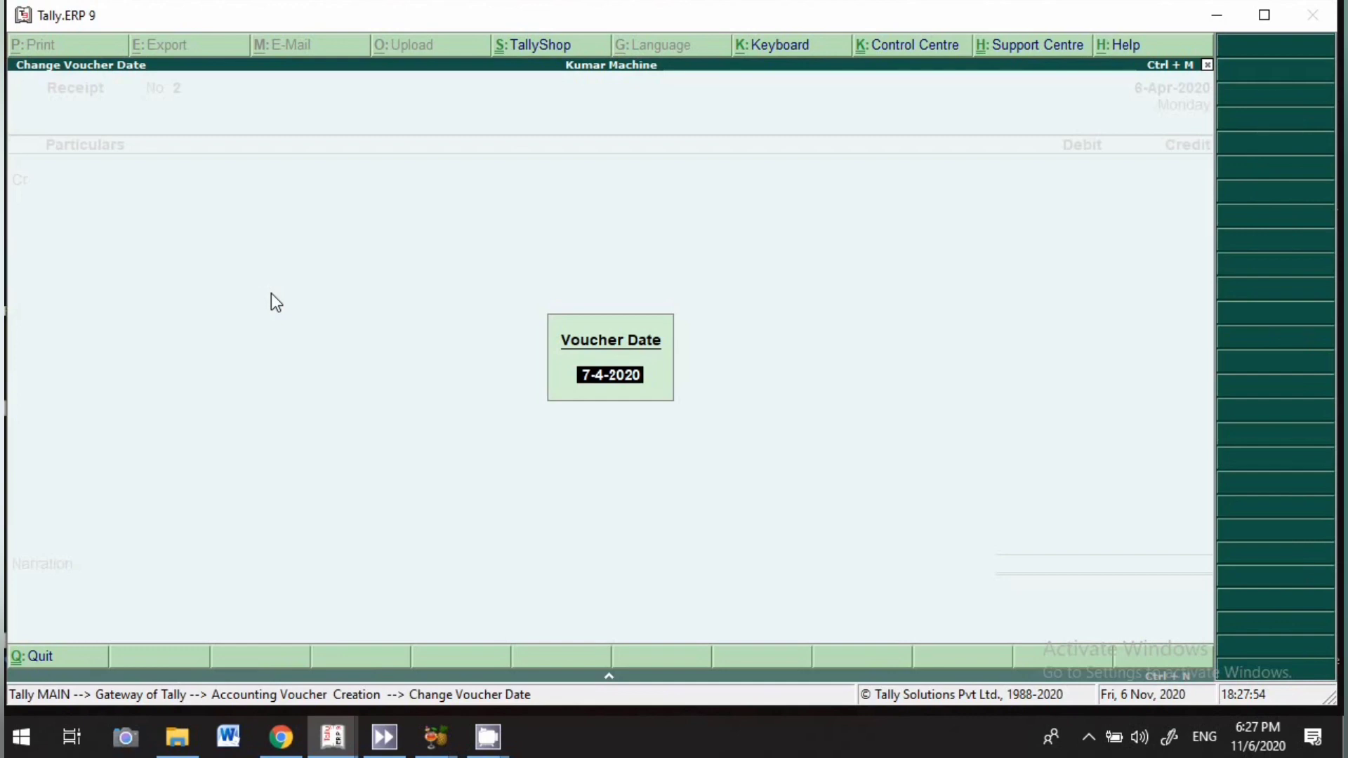
pyautogui.write('7.11')
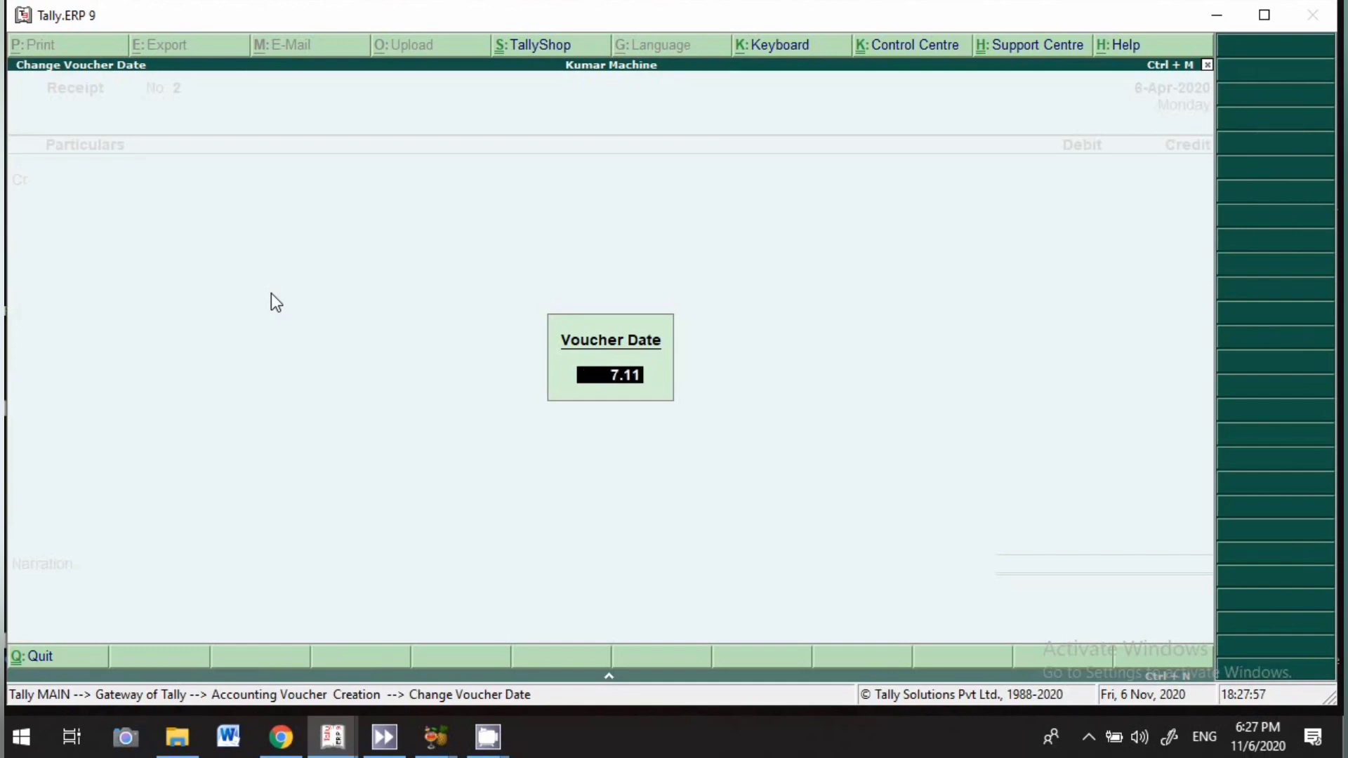
pyautogui.press('Return')
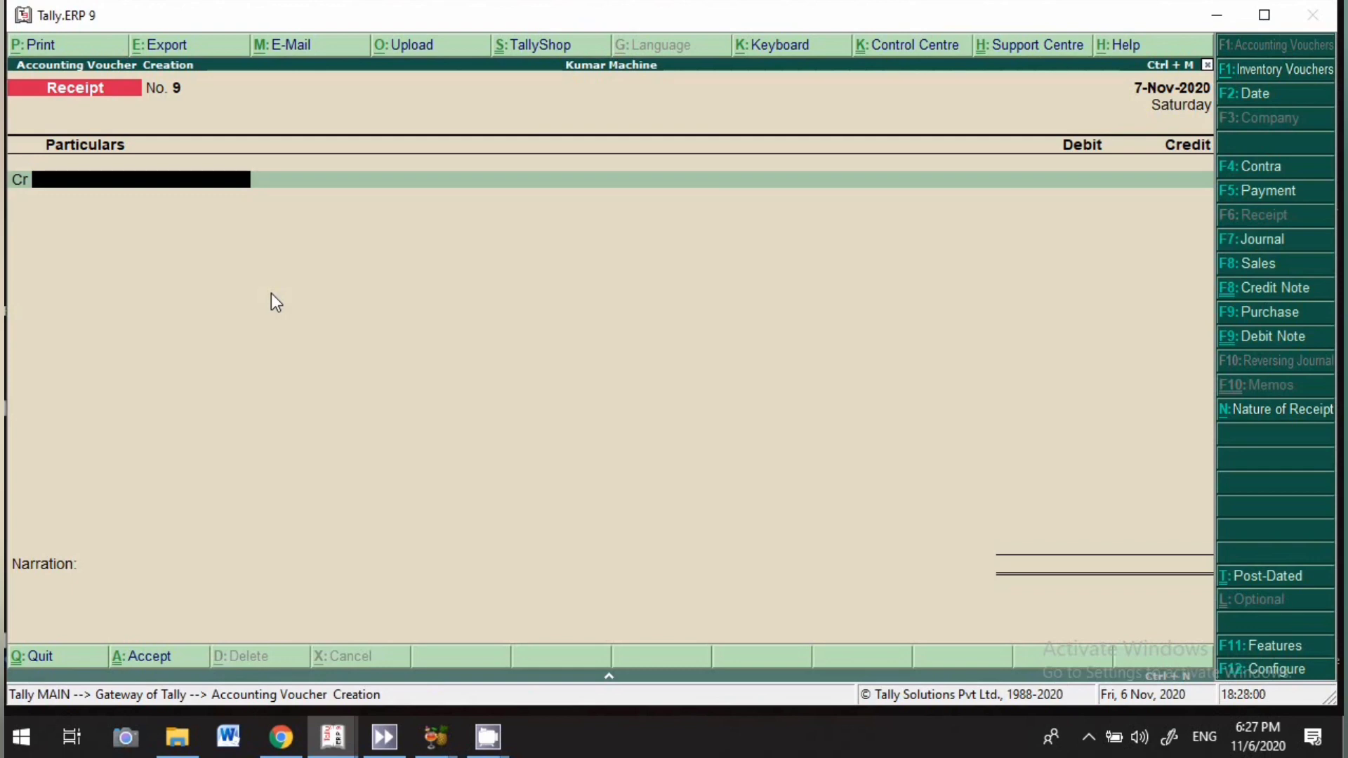
pyautogui.write('K')
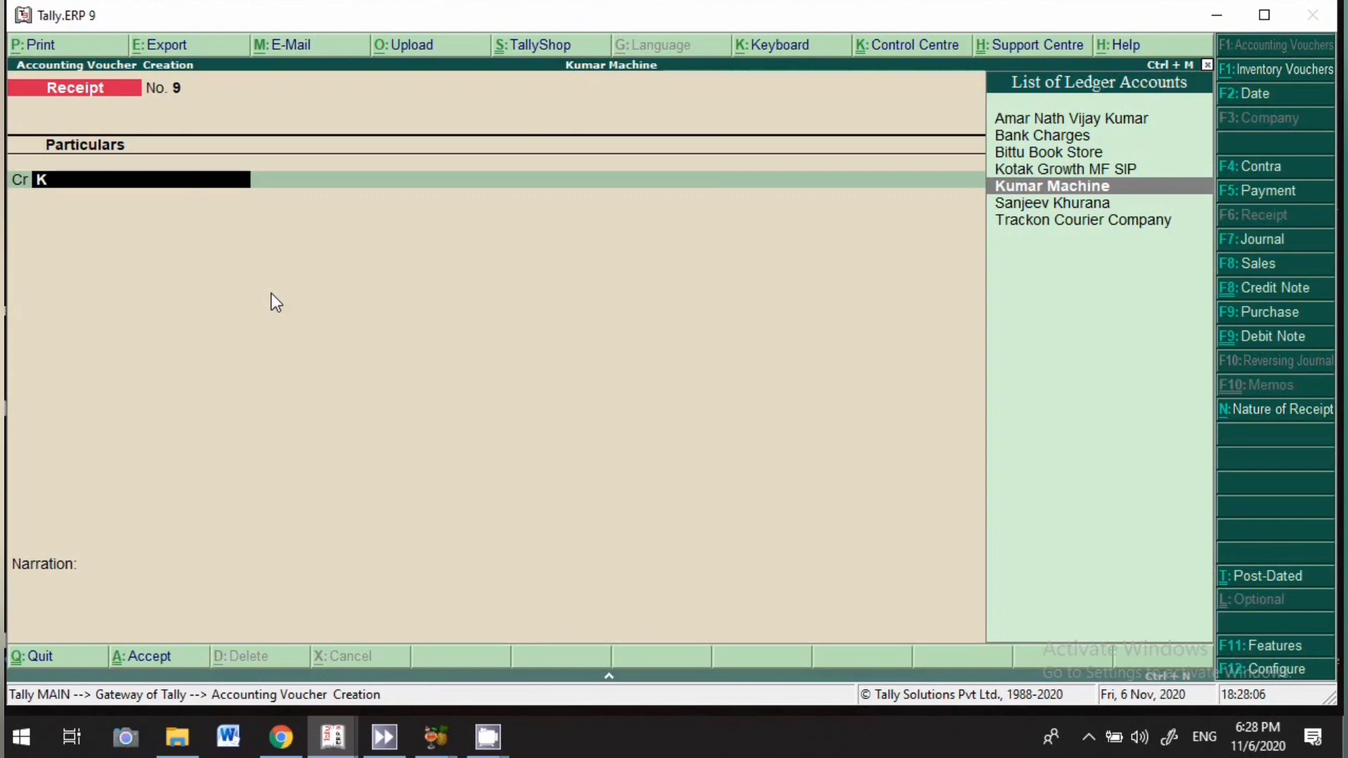
pyautogui.press('Up')
pyautogui.press('Return')
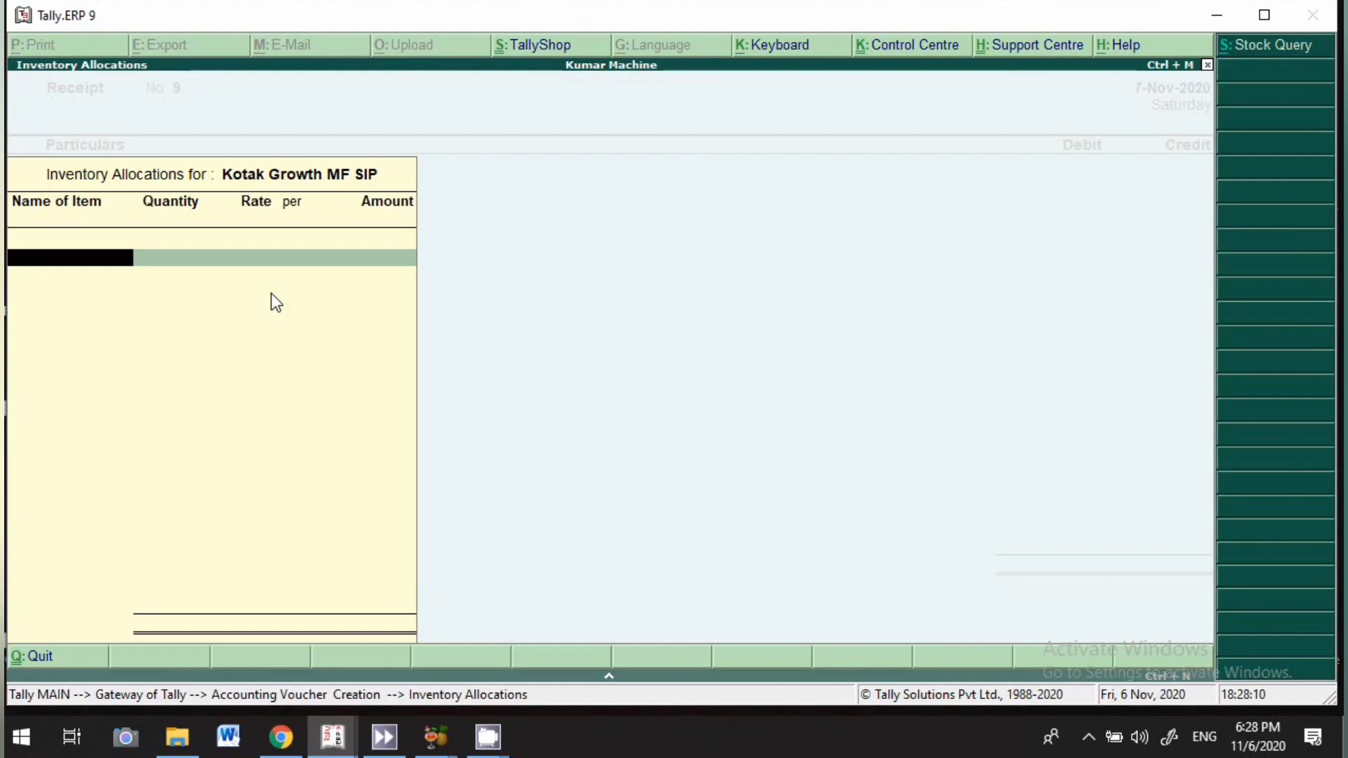
# Allocate 100 units of Kotak Growth Fund for an amount of 5,000.00, with the tracking number set to Not Applicable.
pyautogui.write('Ko')
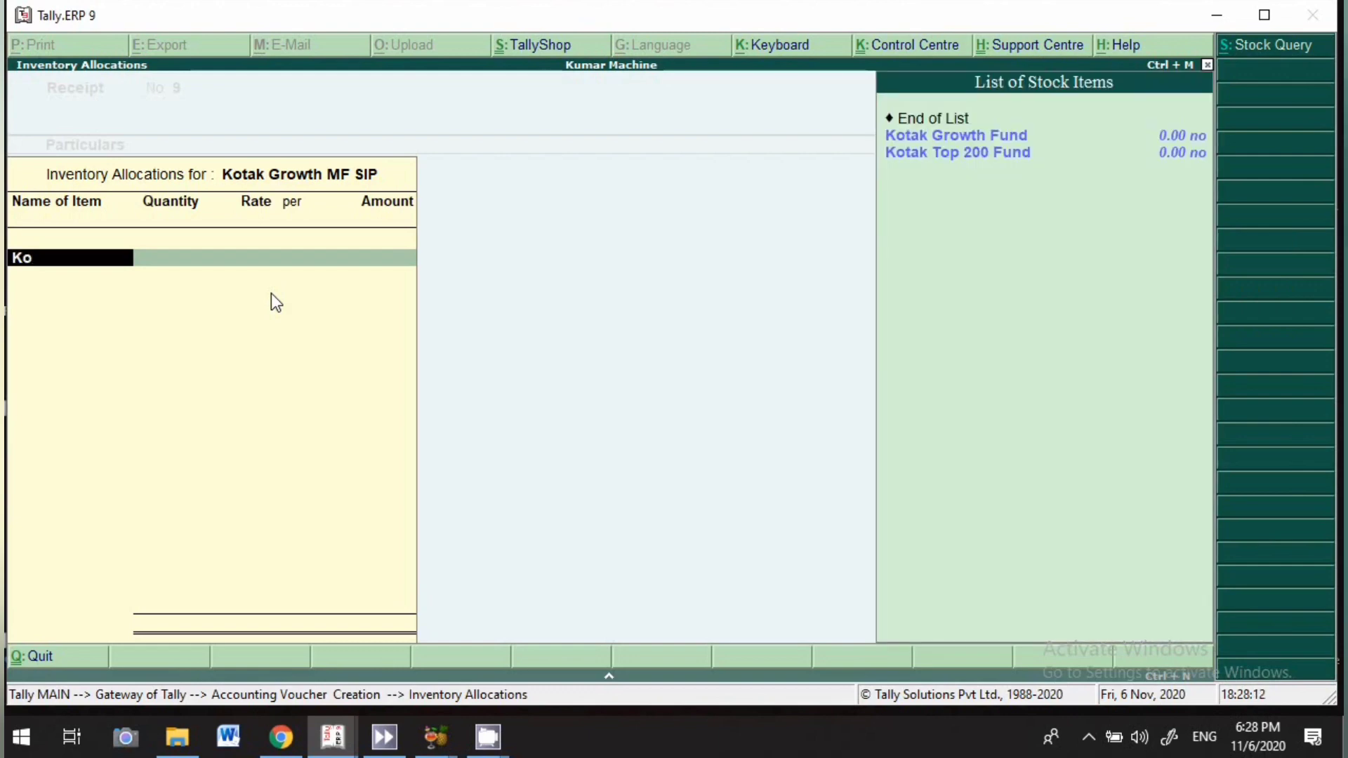
pyautogui.press('Return')
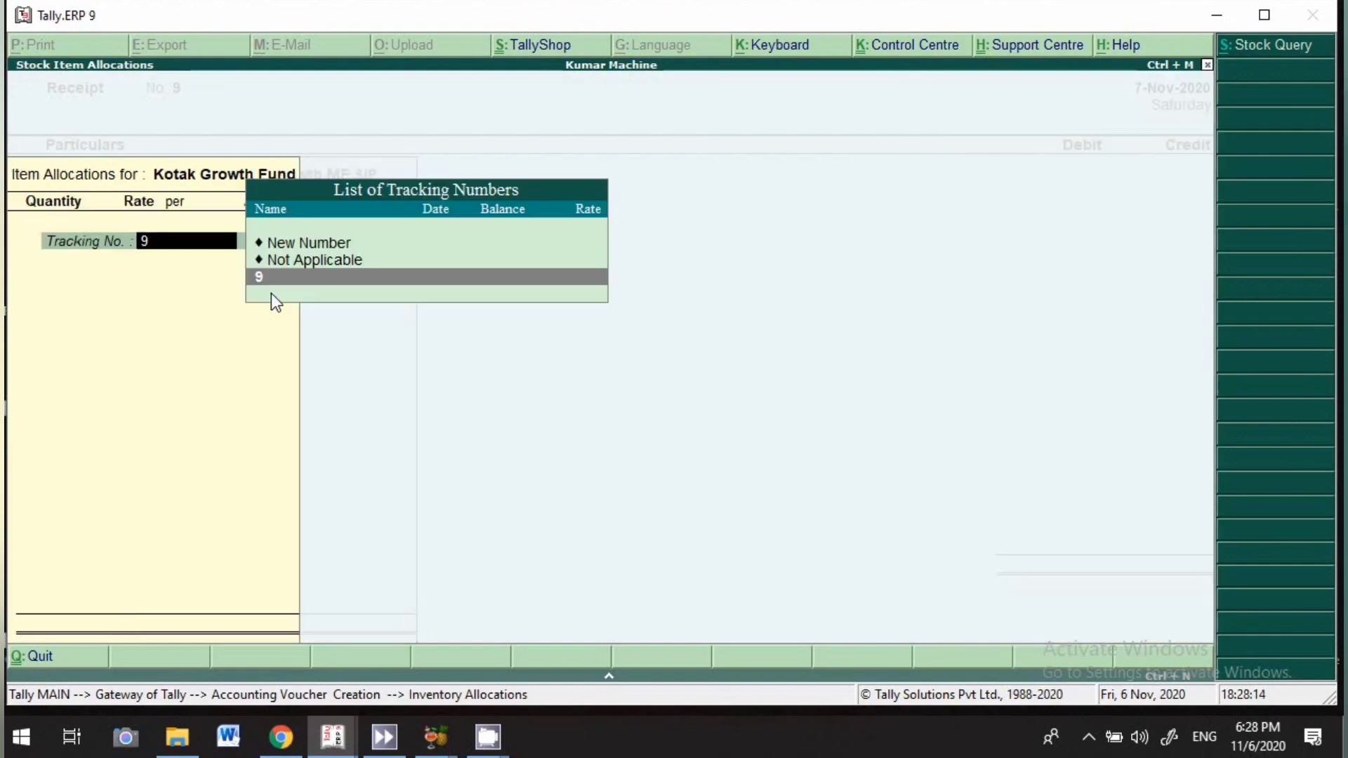
pyautogui.press('Up')
pyautogui.press('Return')
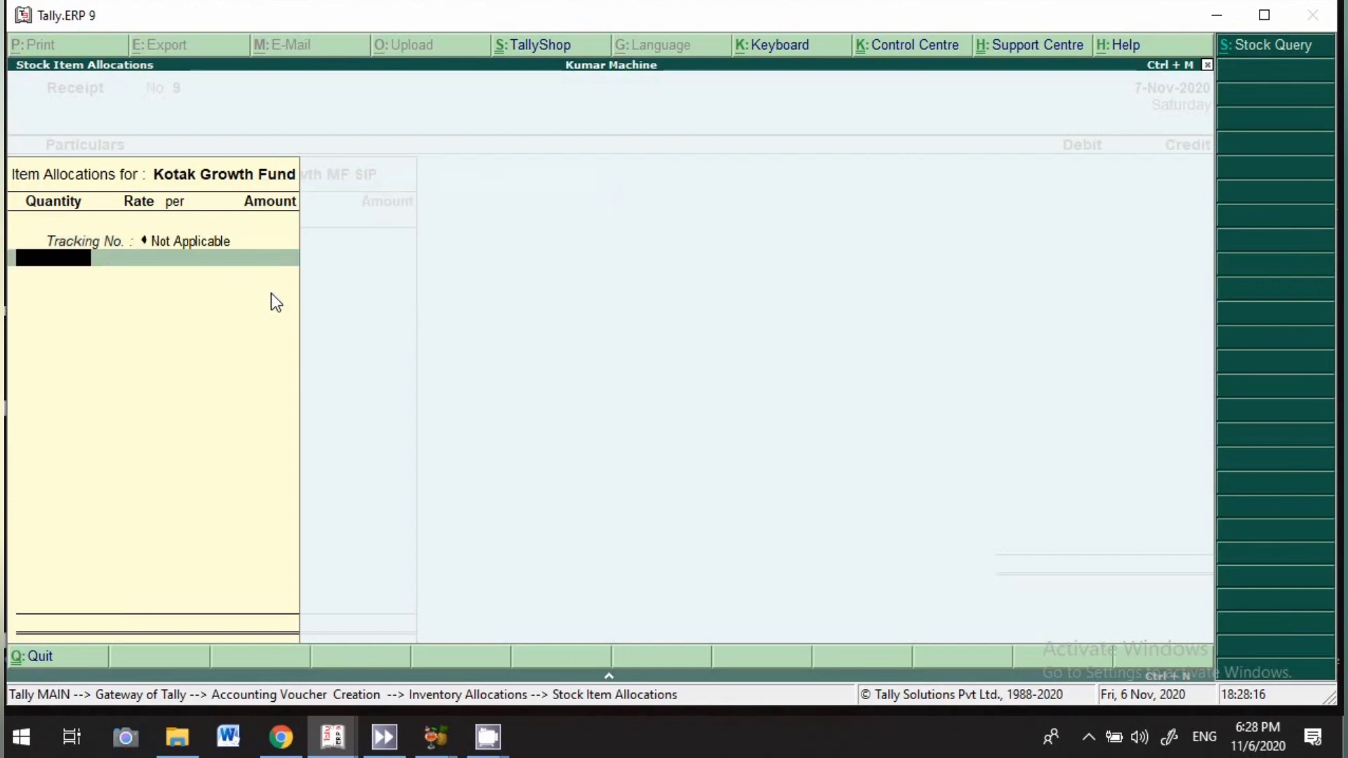
pyautogui.write('100')
pyautogui.press('Return')
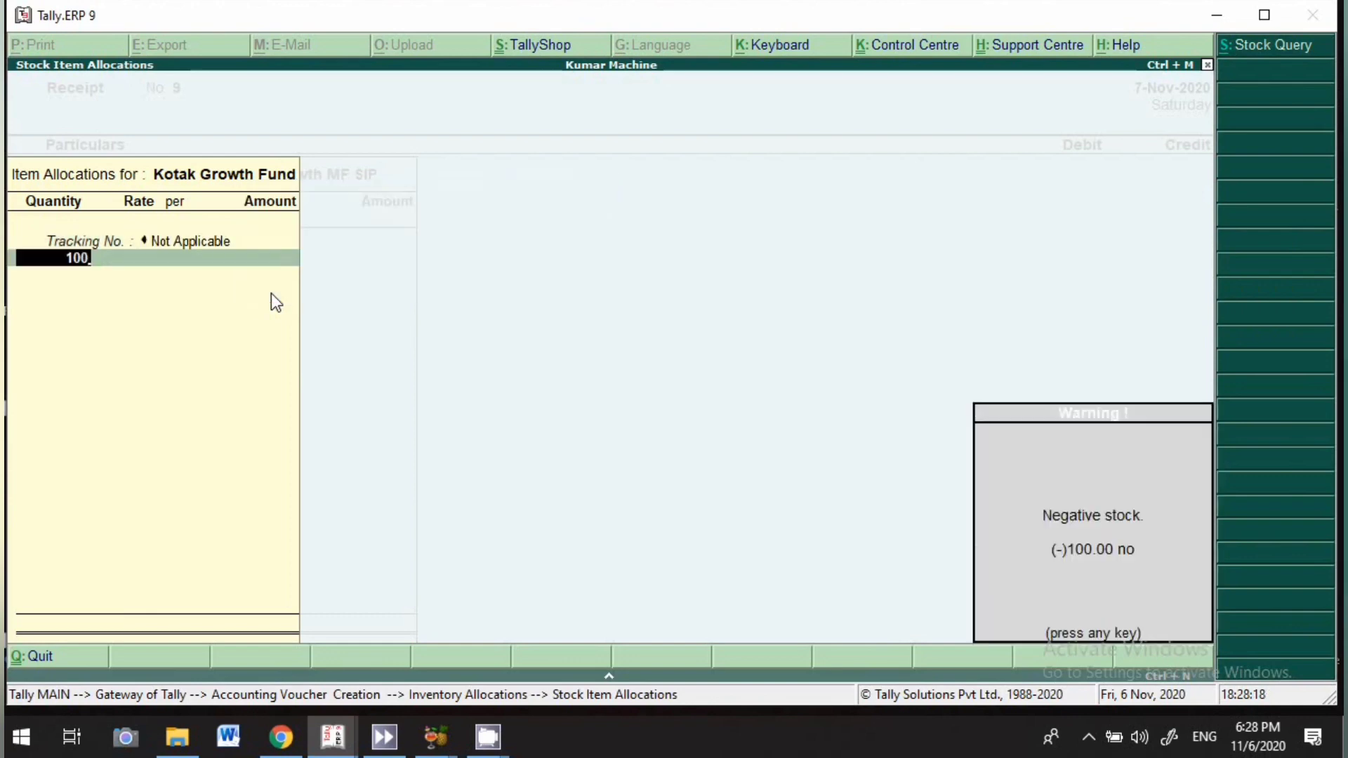
pyautogui.press('Return')
pyautogui.press('Return')
pyautogui.press('Return')
pyautogui.write('5,000')
pyautogui.press('Return')
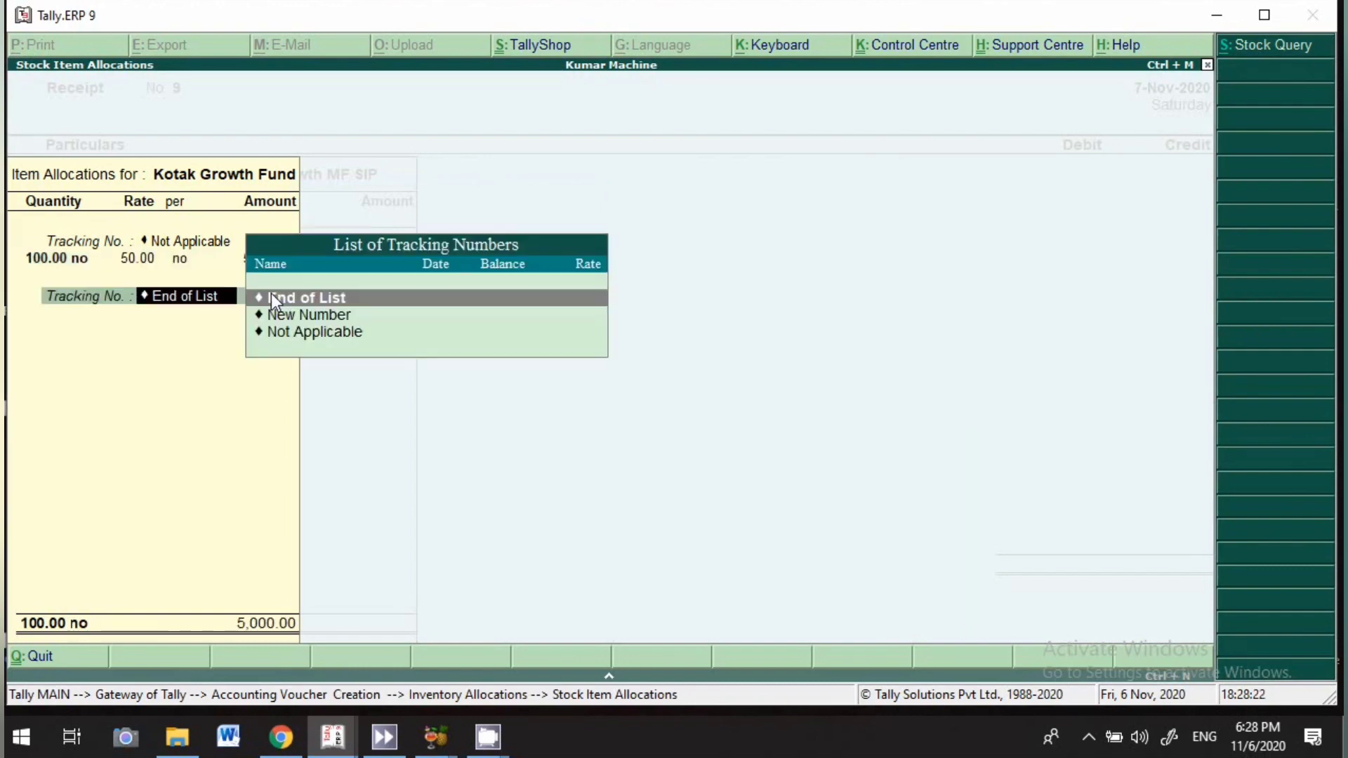
pyautogui.press('Return')
pyautogui.press('Return')
pyautogui.press('Return')
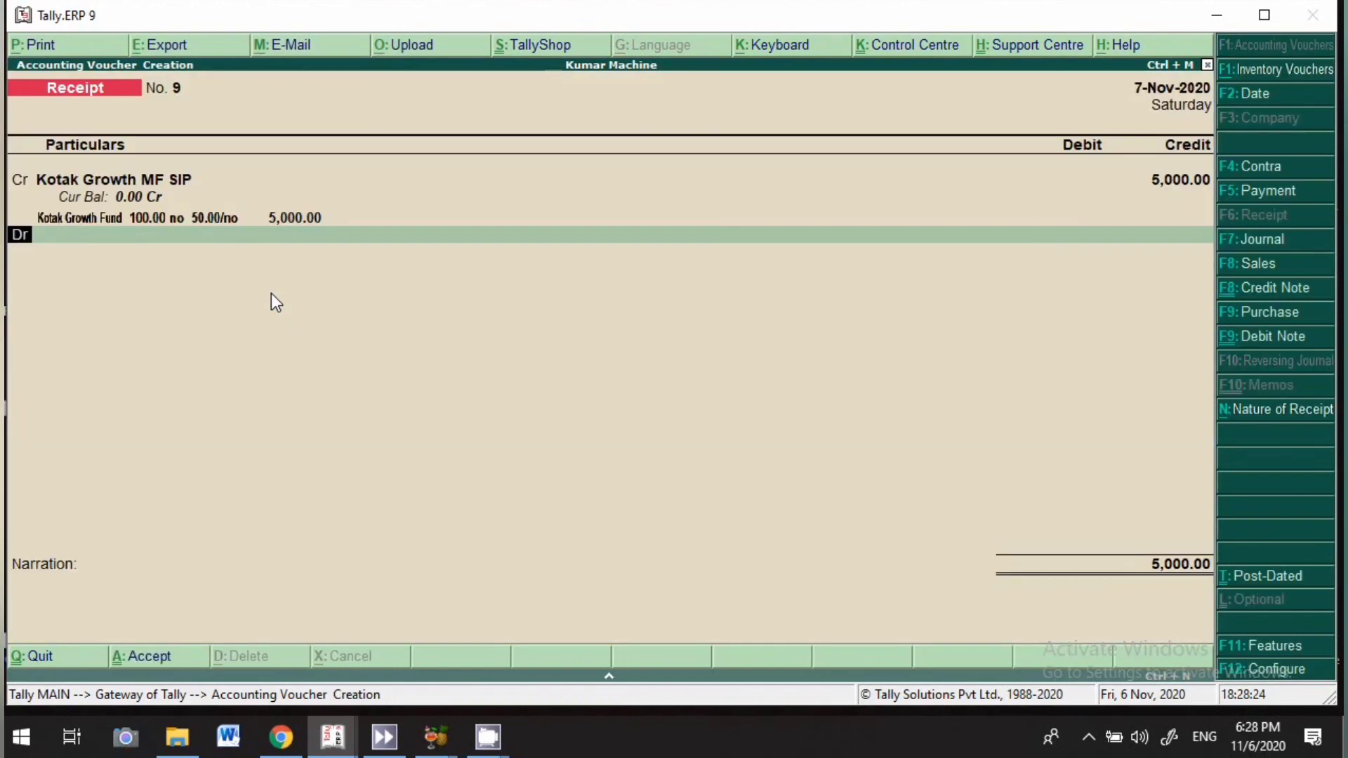
# Debit 500.00 to the Short Term Capital Gain ledger in the SIP sale receipt.
pyautogui.press('Return')
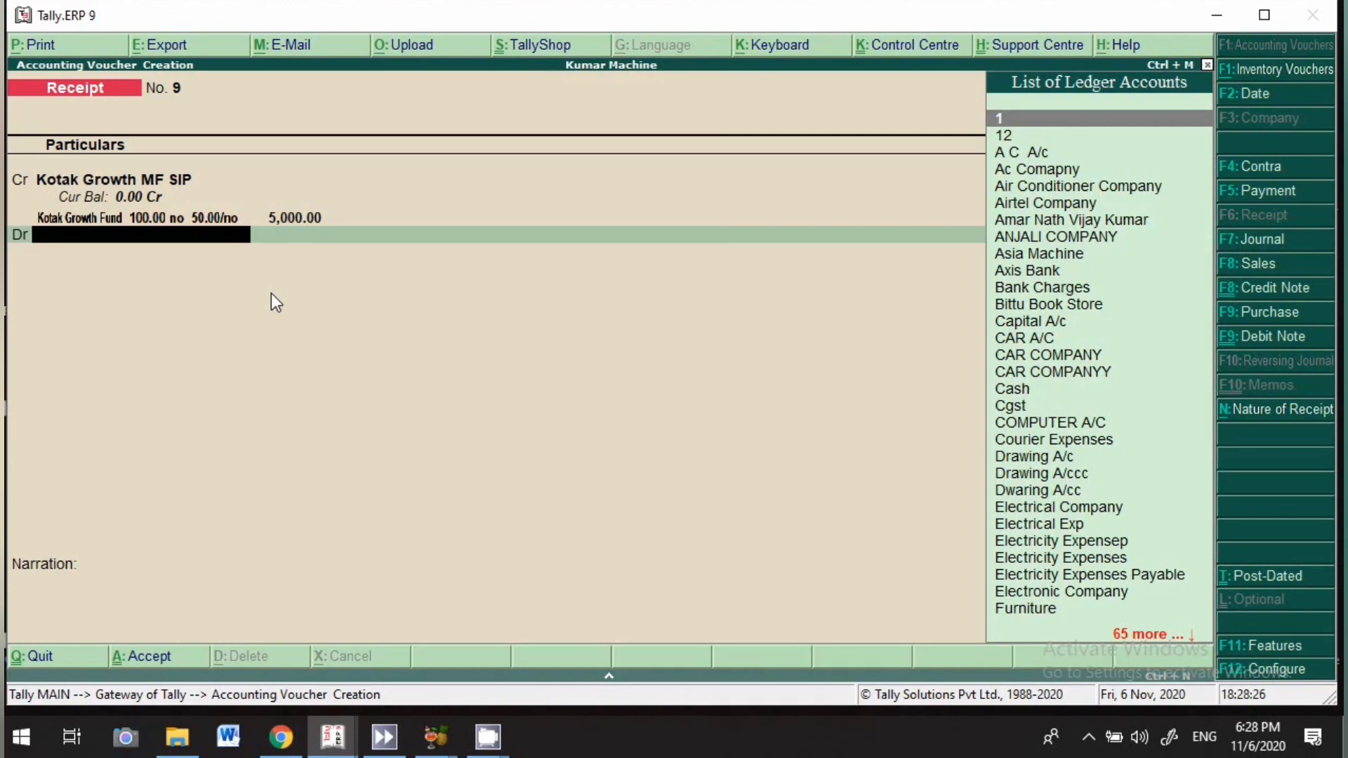
pyautogui.write('S')
pyautogui.press('BackSpace')
pyautogui.write('Lo')
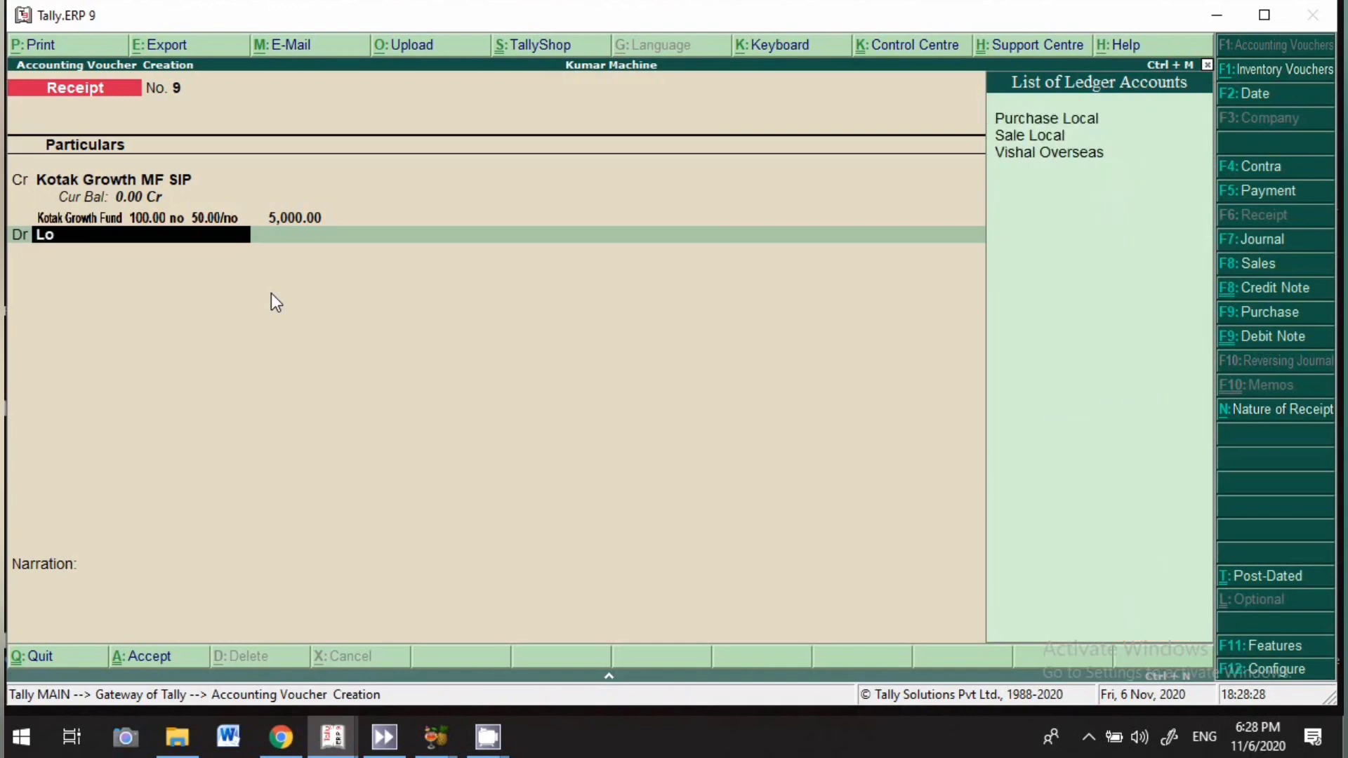
pyautogui.press('BackSpace')
pyautogui.press('BackSpace')
pyautogui.write('Sho')
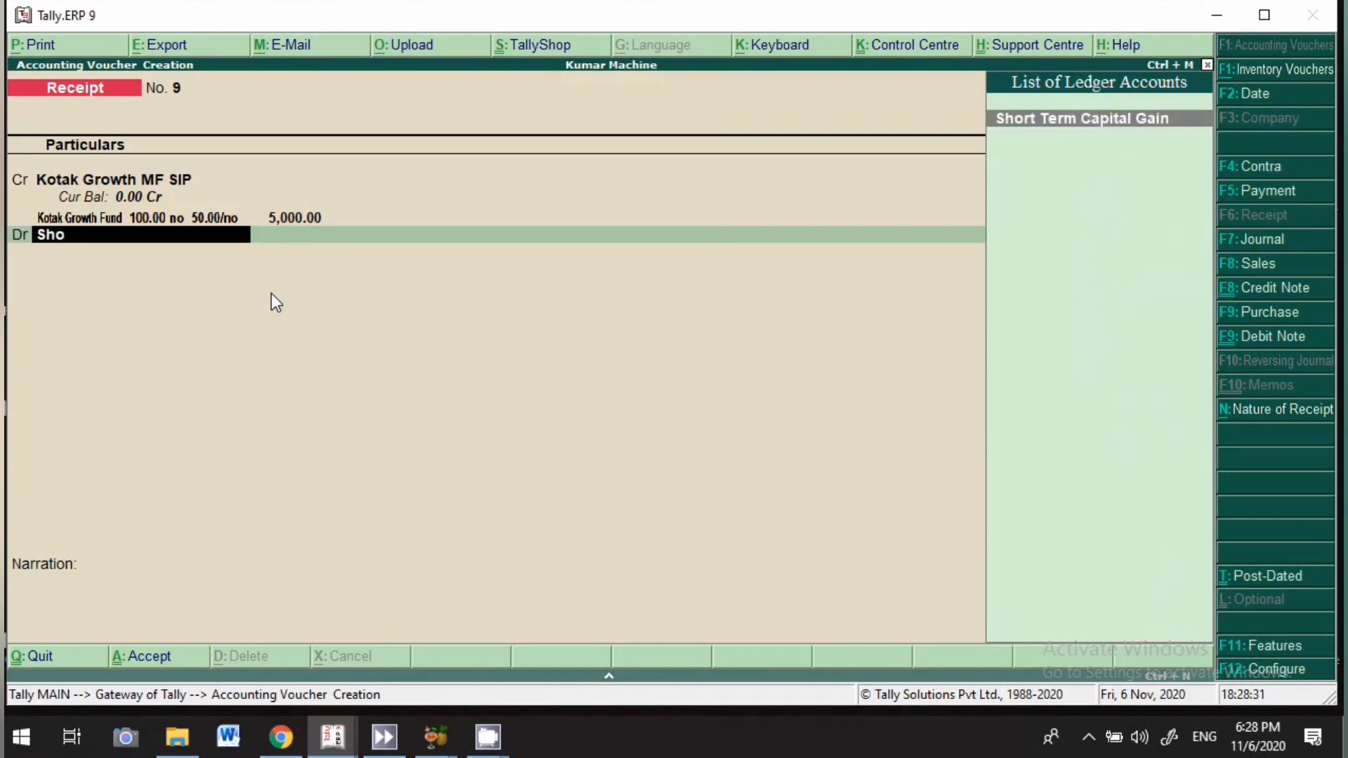
pyautogui.press('Return')
pyautogui.press('Return')
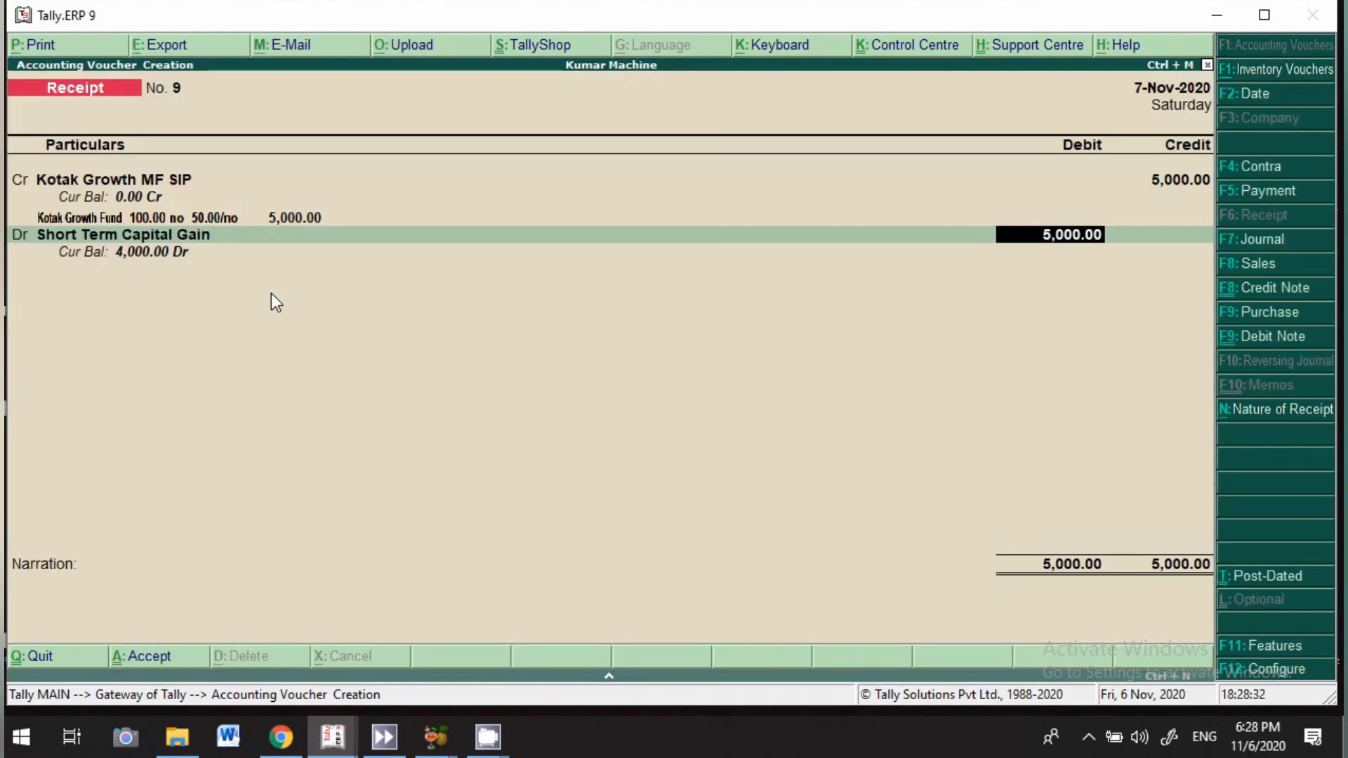
pyautogui.write('500')
pyautogui.press('Return')
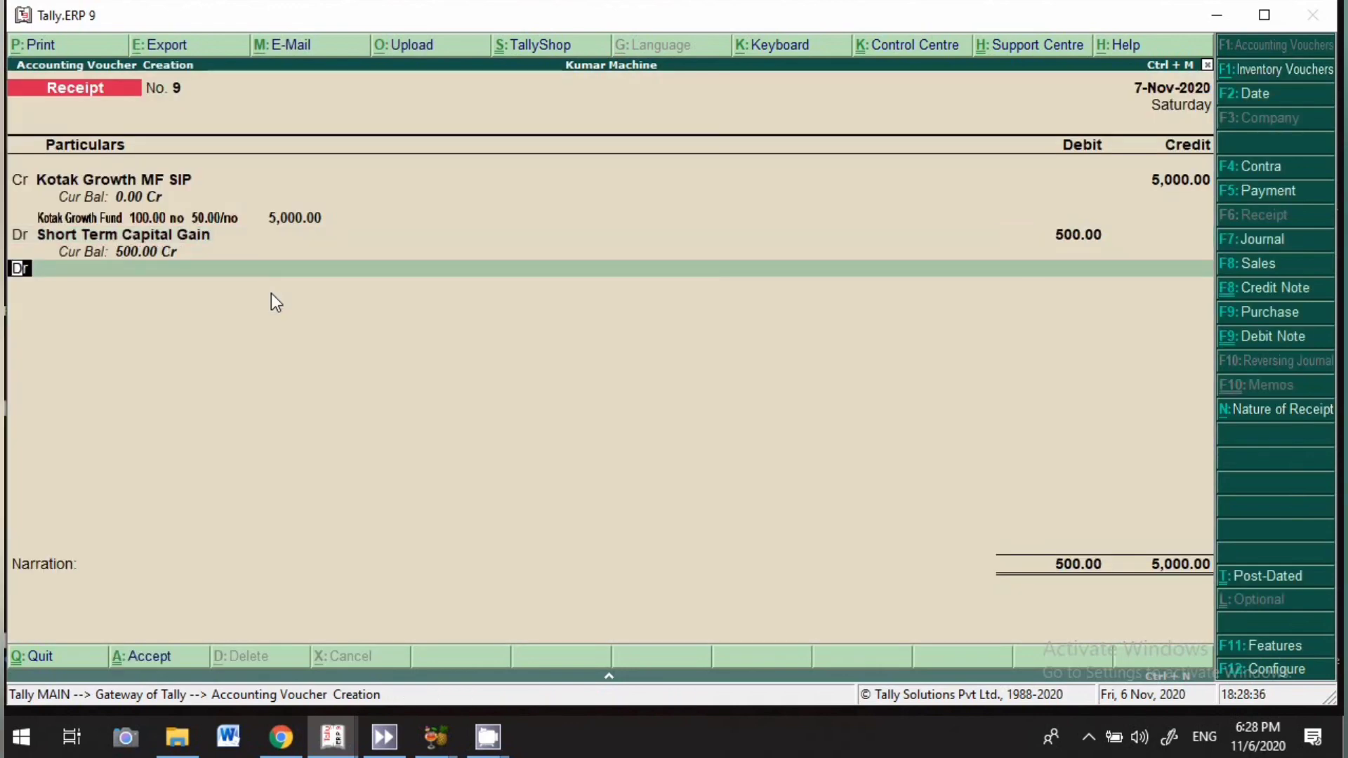
# Debit 4,500.00 to Axis Bank, save the receipt voucher, and return to the Gateway of Tally.
pyautogui.press('Return')
pyautogui.write('A')
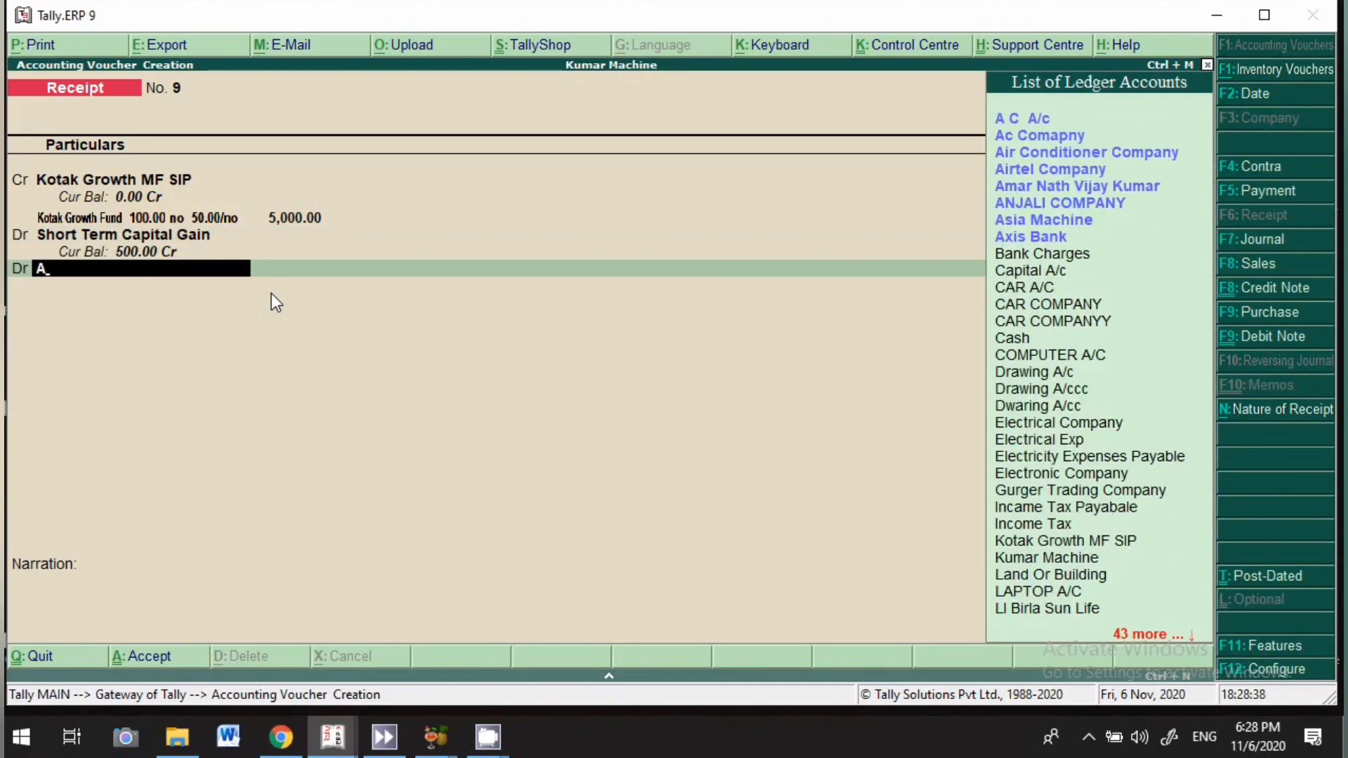
pyautogui.write('xi')
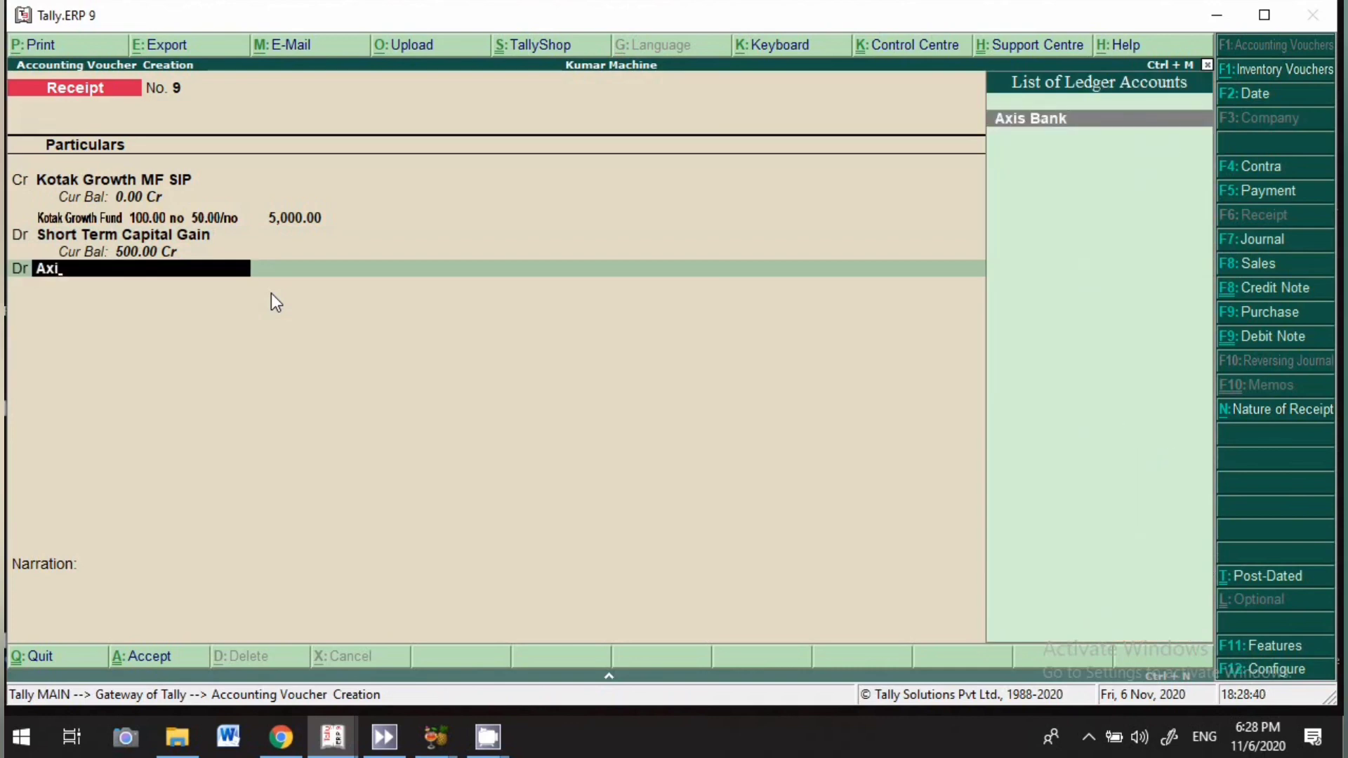
pyautogui.press('Return')
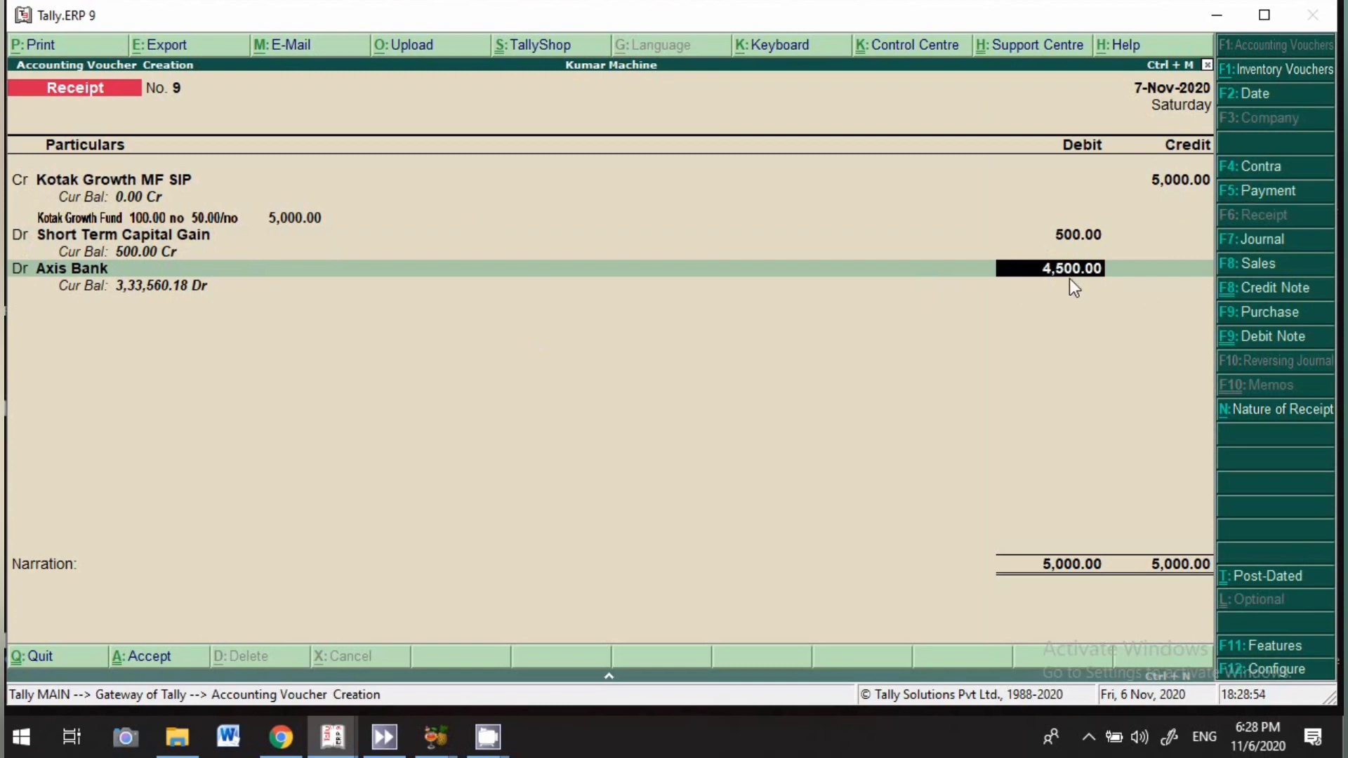
pyautogui.click(152, 663)
pyautogui.press('Escape')
pyautogui.press('y')
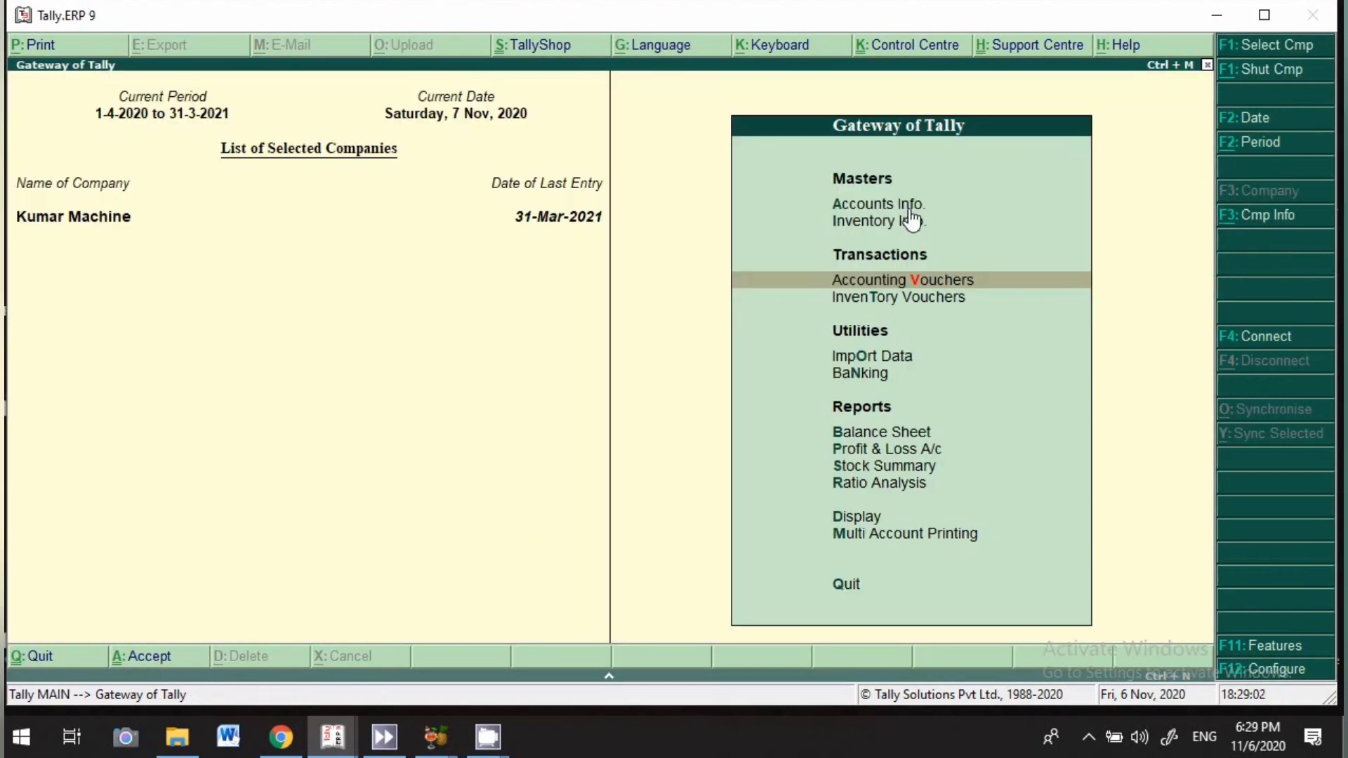
# From the Balance Sheet, open the monthly summary of Short Term Capital Gain through the Profit & Loss A/c's Indirect Incomes.
pyautogui.press('b')
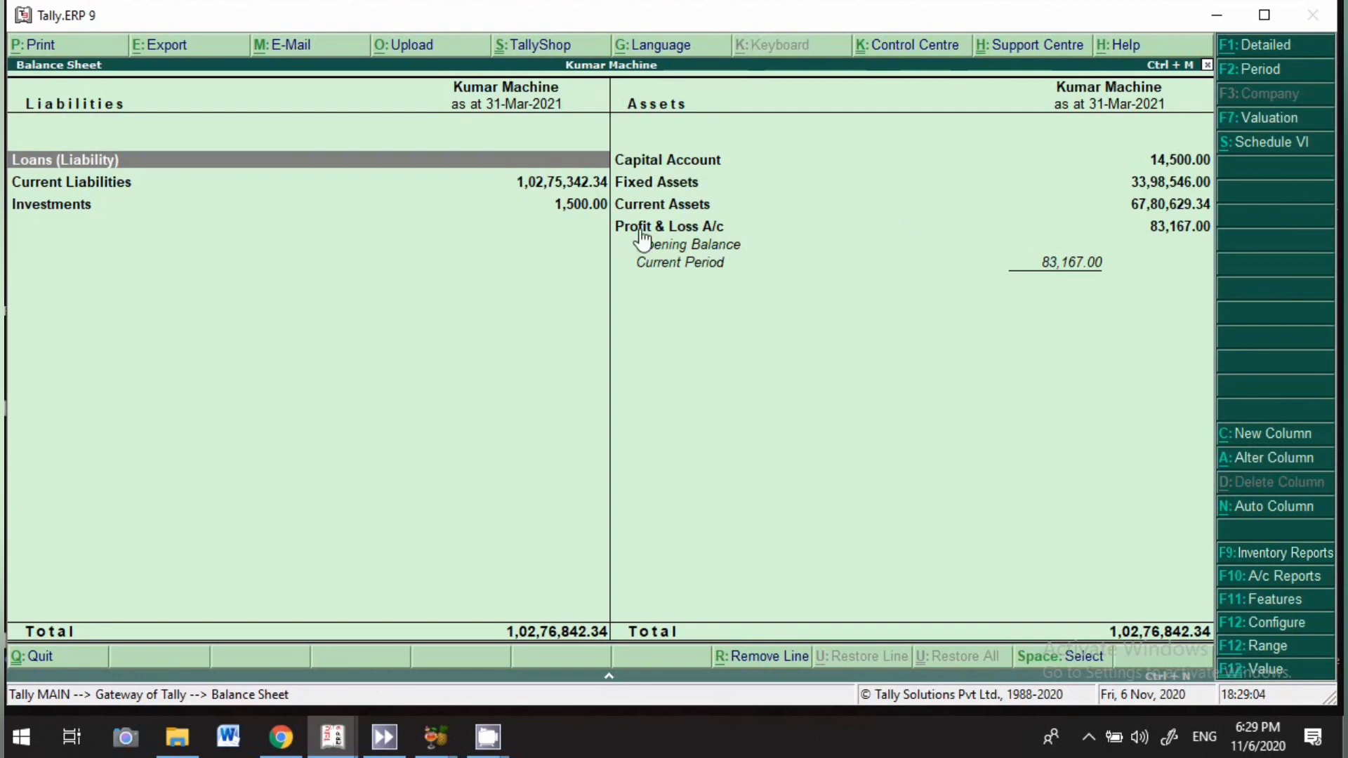
pyautogui.doubleClick(642, 232)
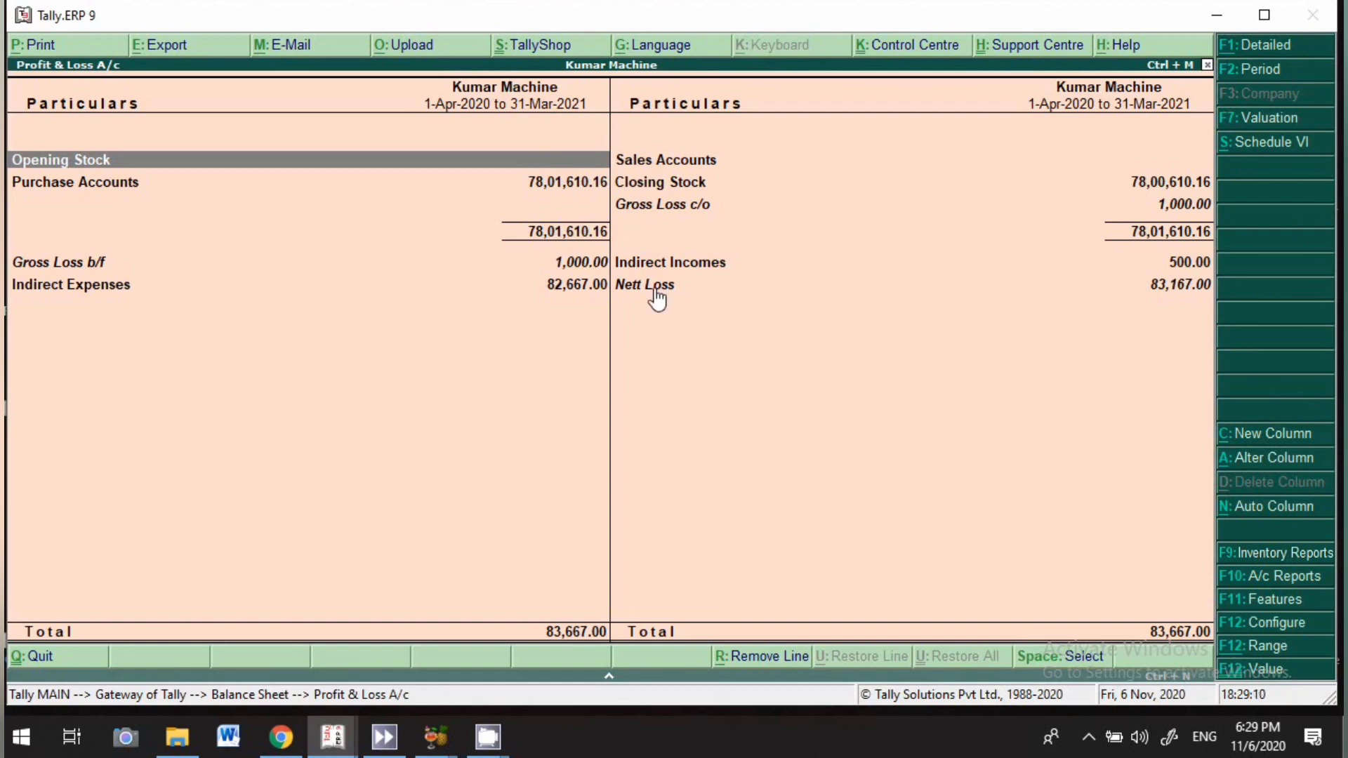
pyautogui.click(654, 288)
pyautogui.click(647, 267)
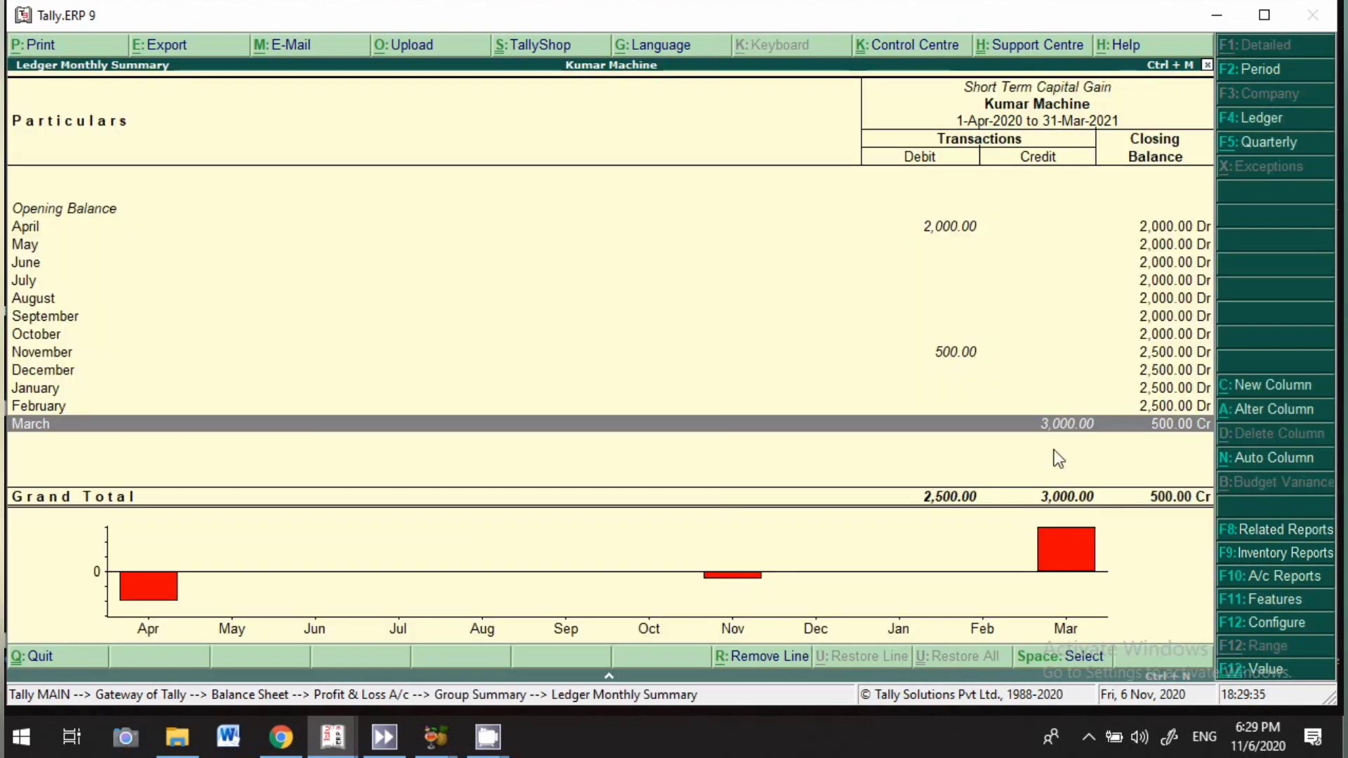
# Examine the April and November vouchers of the Short Term Capital Gain ledger, returning to the monthly summary.
pyautogui.click(945, 236)
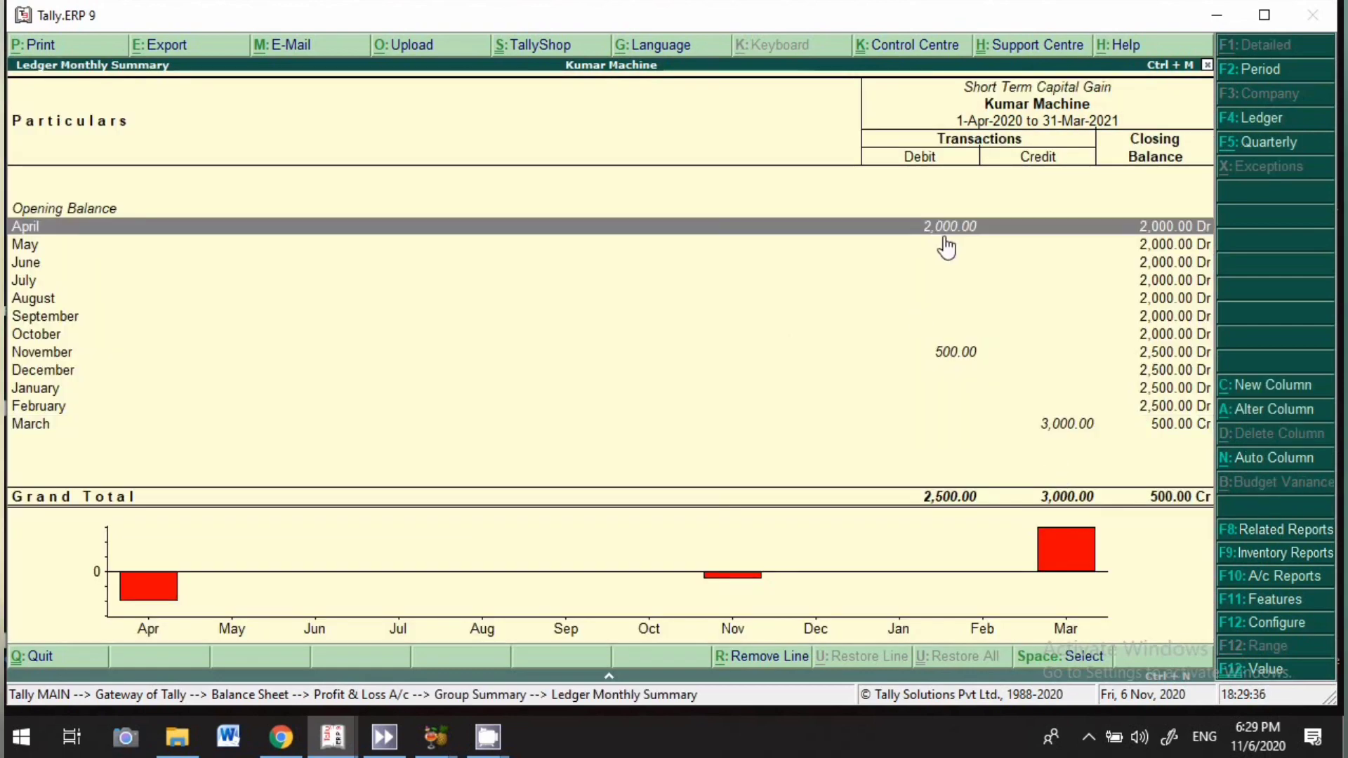
pyautogui.press('Return')
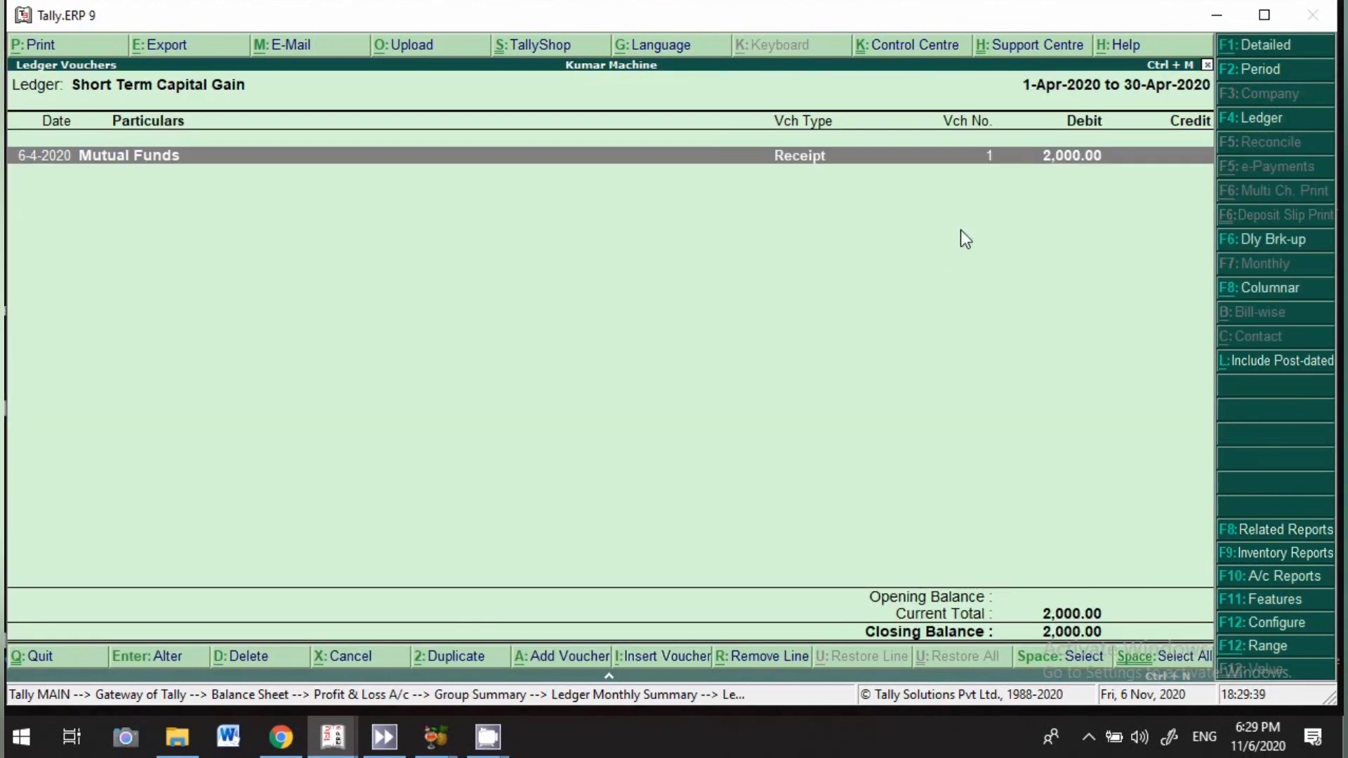
pyautogui.press('Escape')
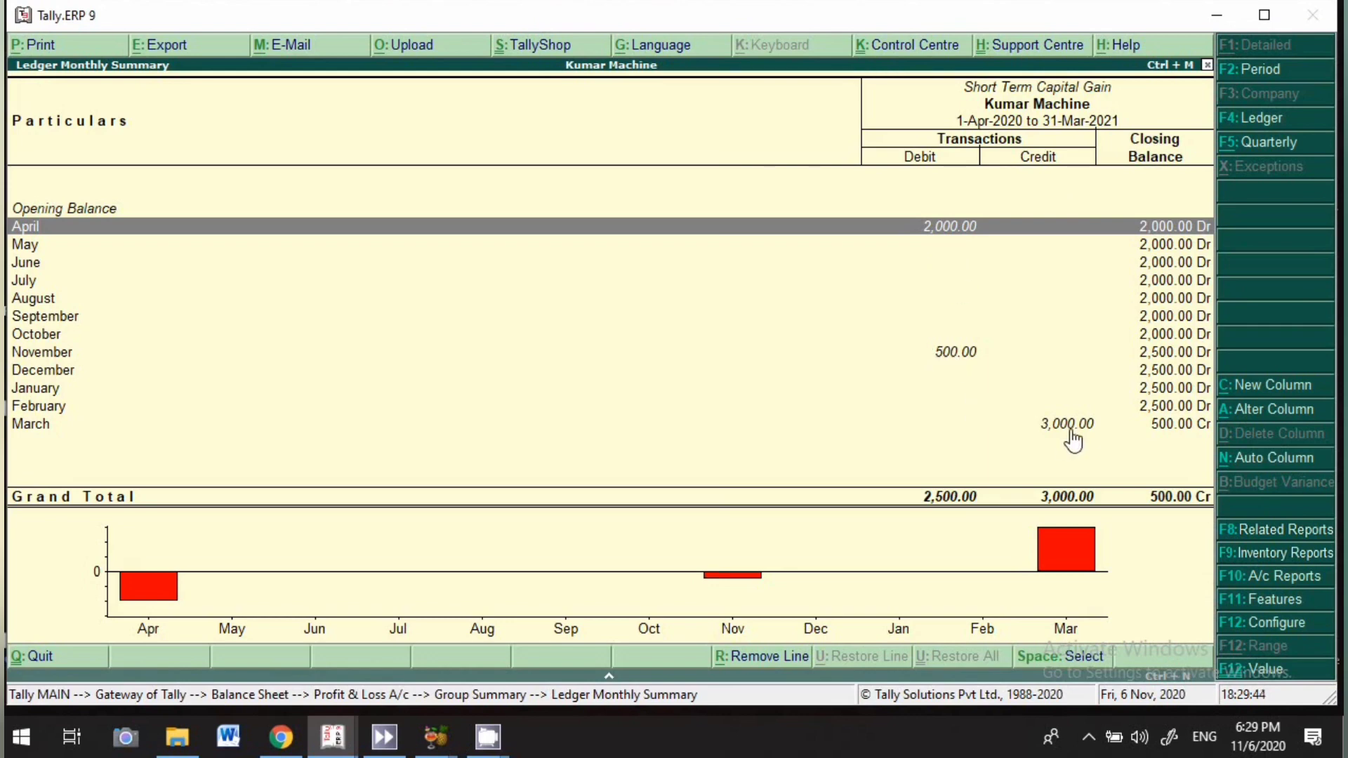
pyautogui.click(953, 350)
pyautogui.click(953, 350)
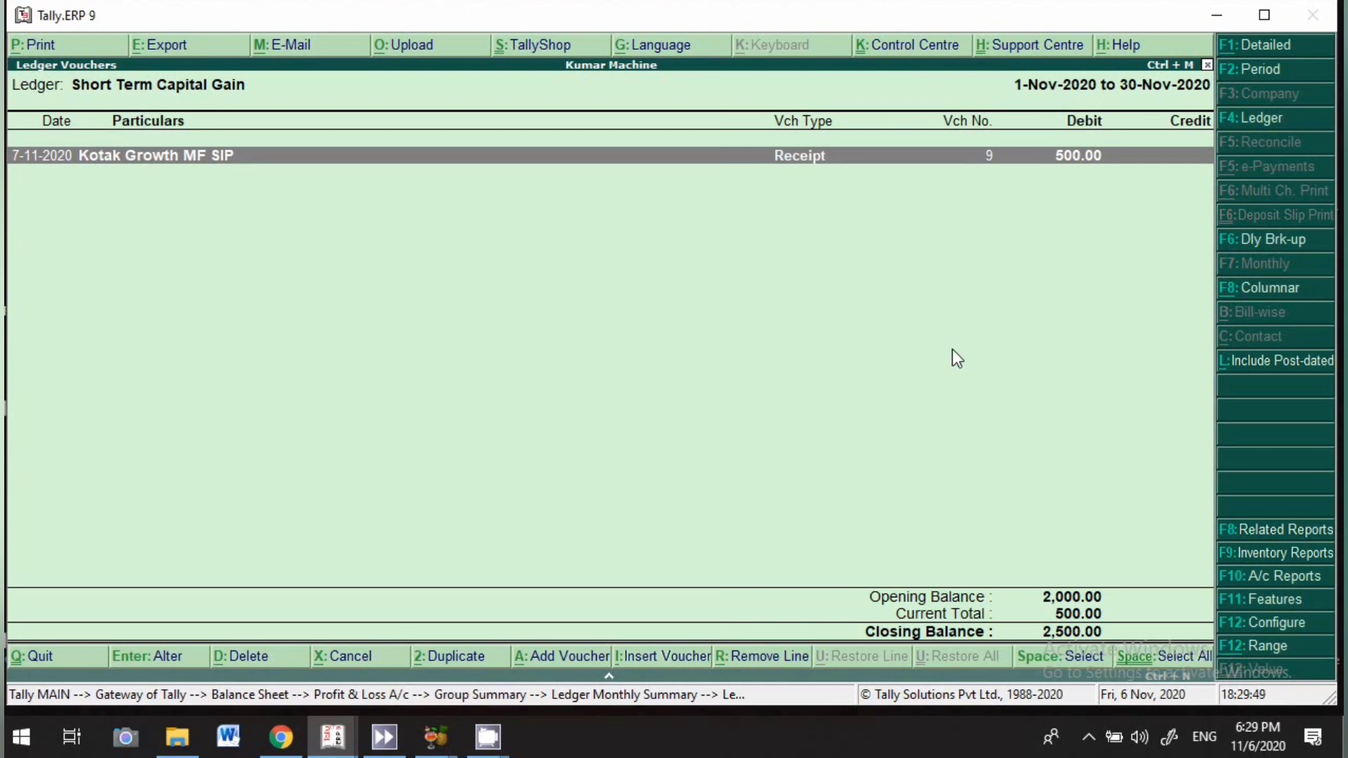
pyautogui.press('Escape')
# Review the March receipt voucher behind the Short Term Capital Gain credit and return to the monthly summary without altering it.
pyautogui.press('Down')
pyautogui.press('Down')
pyautogui.press('Down')
pyautogui.press('Down')
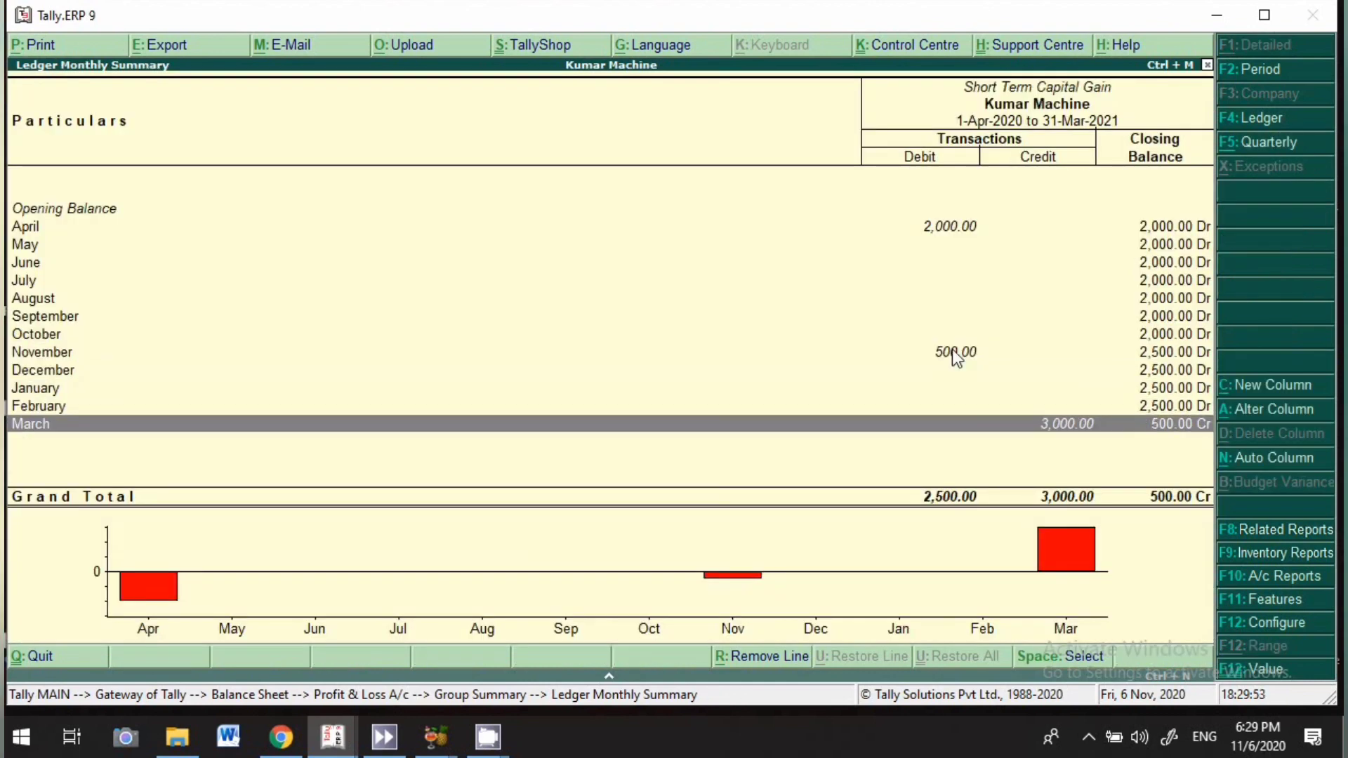
pyautogui.press('Return')
pyautogui.press('Return')
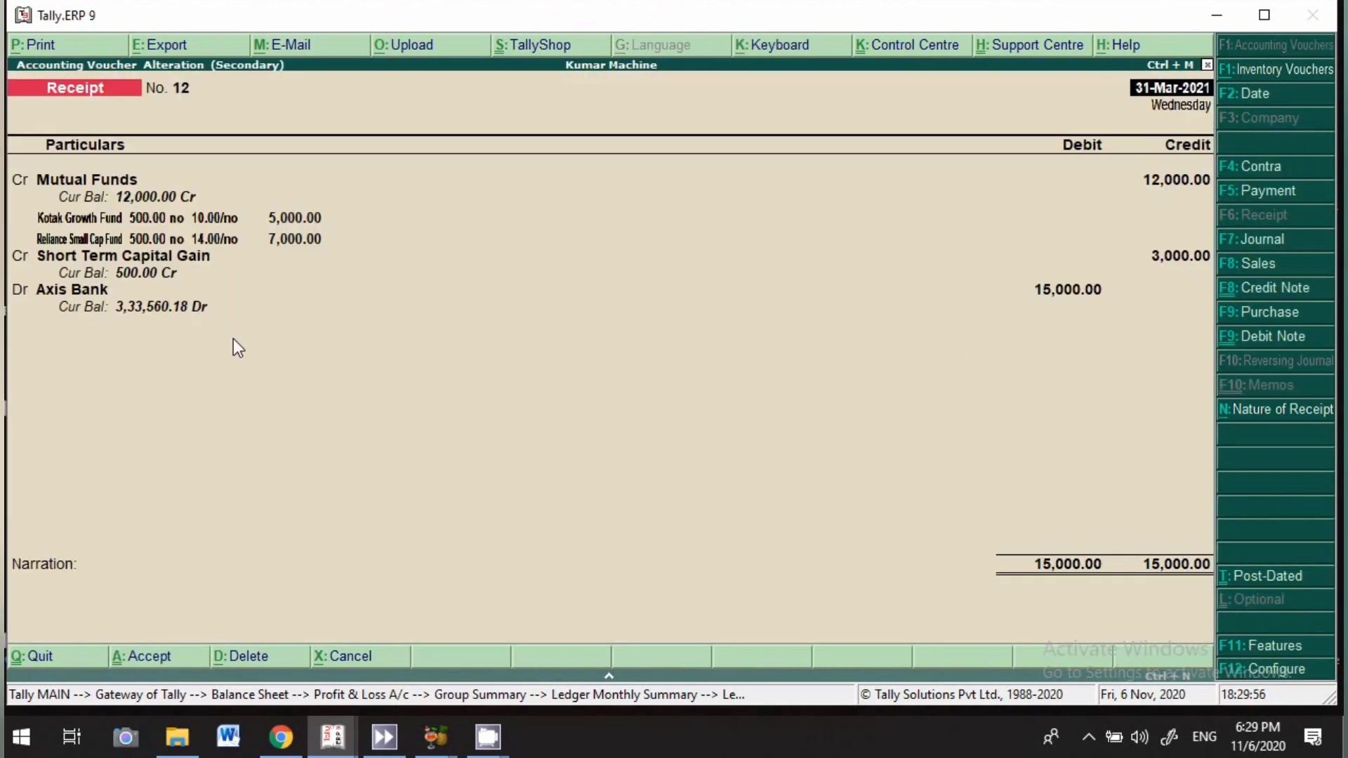
pyautogui.press('Escape')
pyautogui.press('y')
pyautogui.press('Escape')
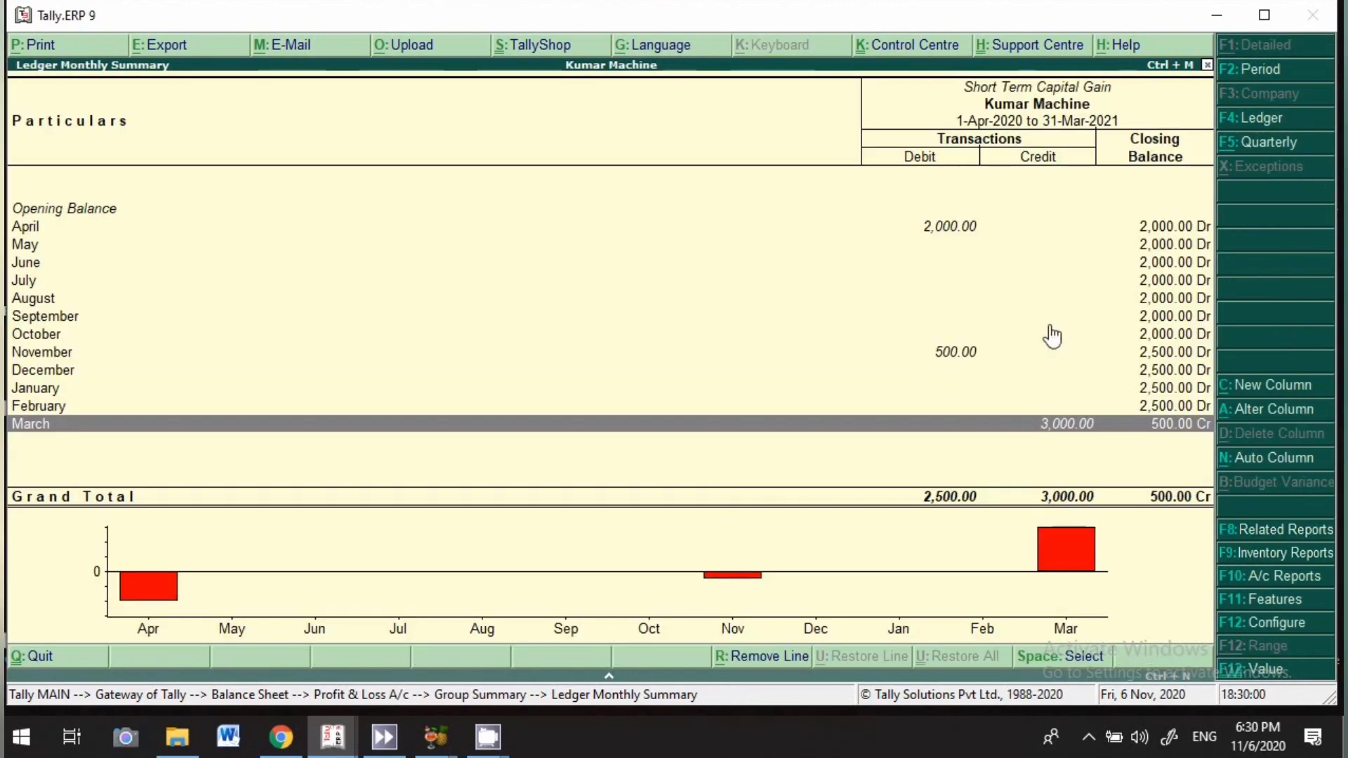